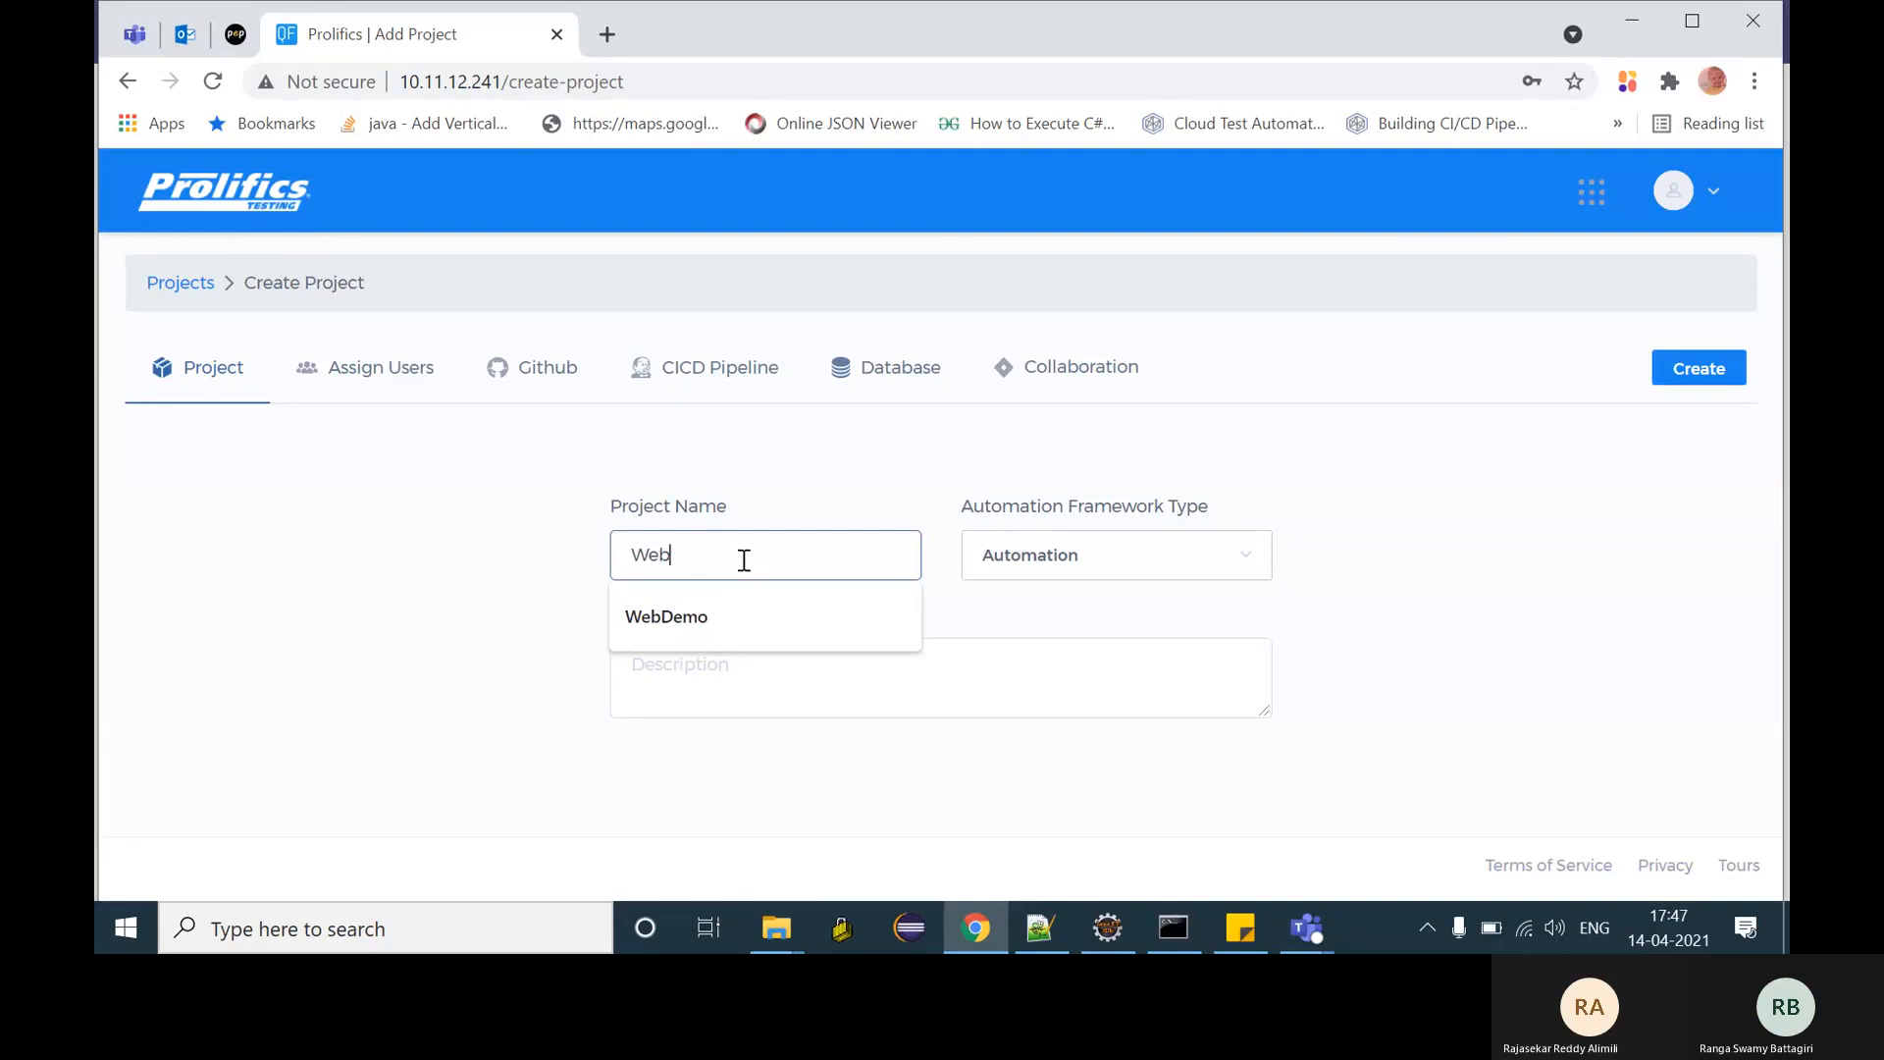
- Name the project WebDemoPro with the Automation framework type and show the Assign Users list
type("Demo")
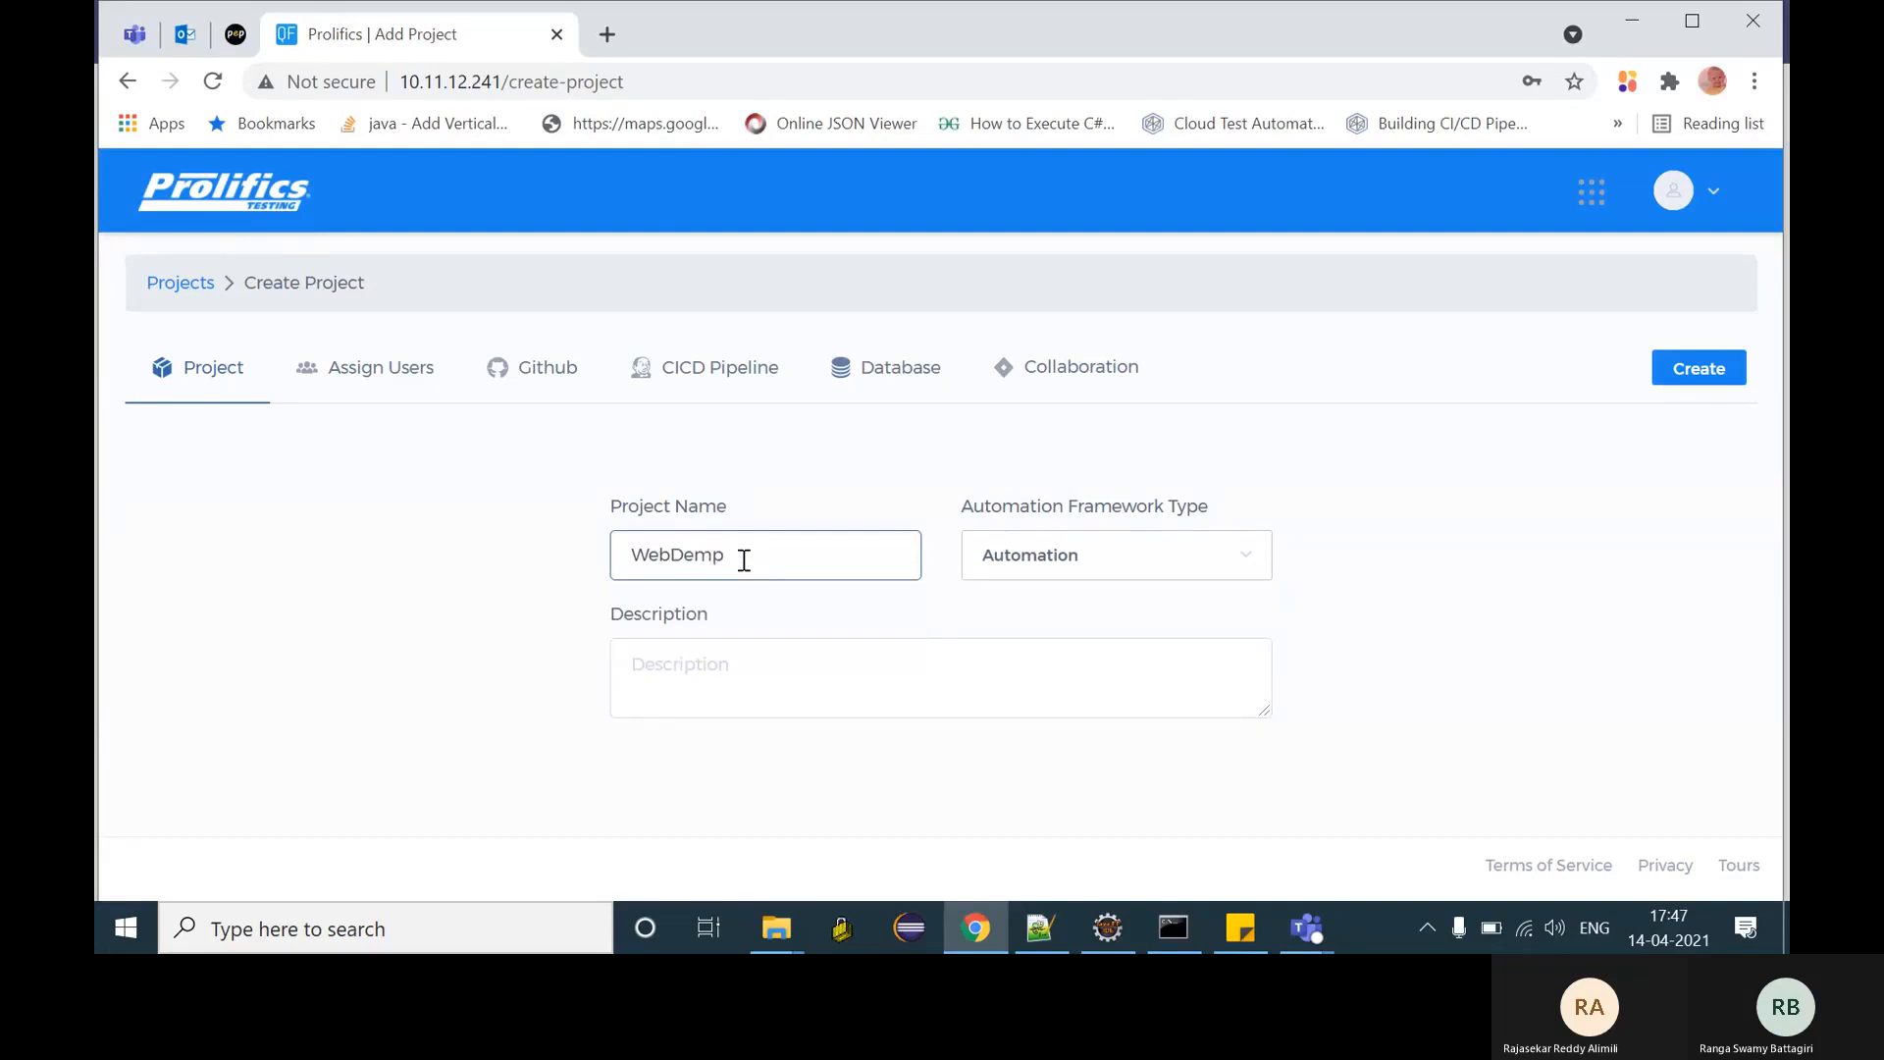
type("Pro")
left_click(1104, 561)
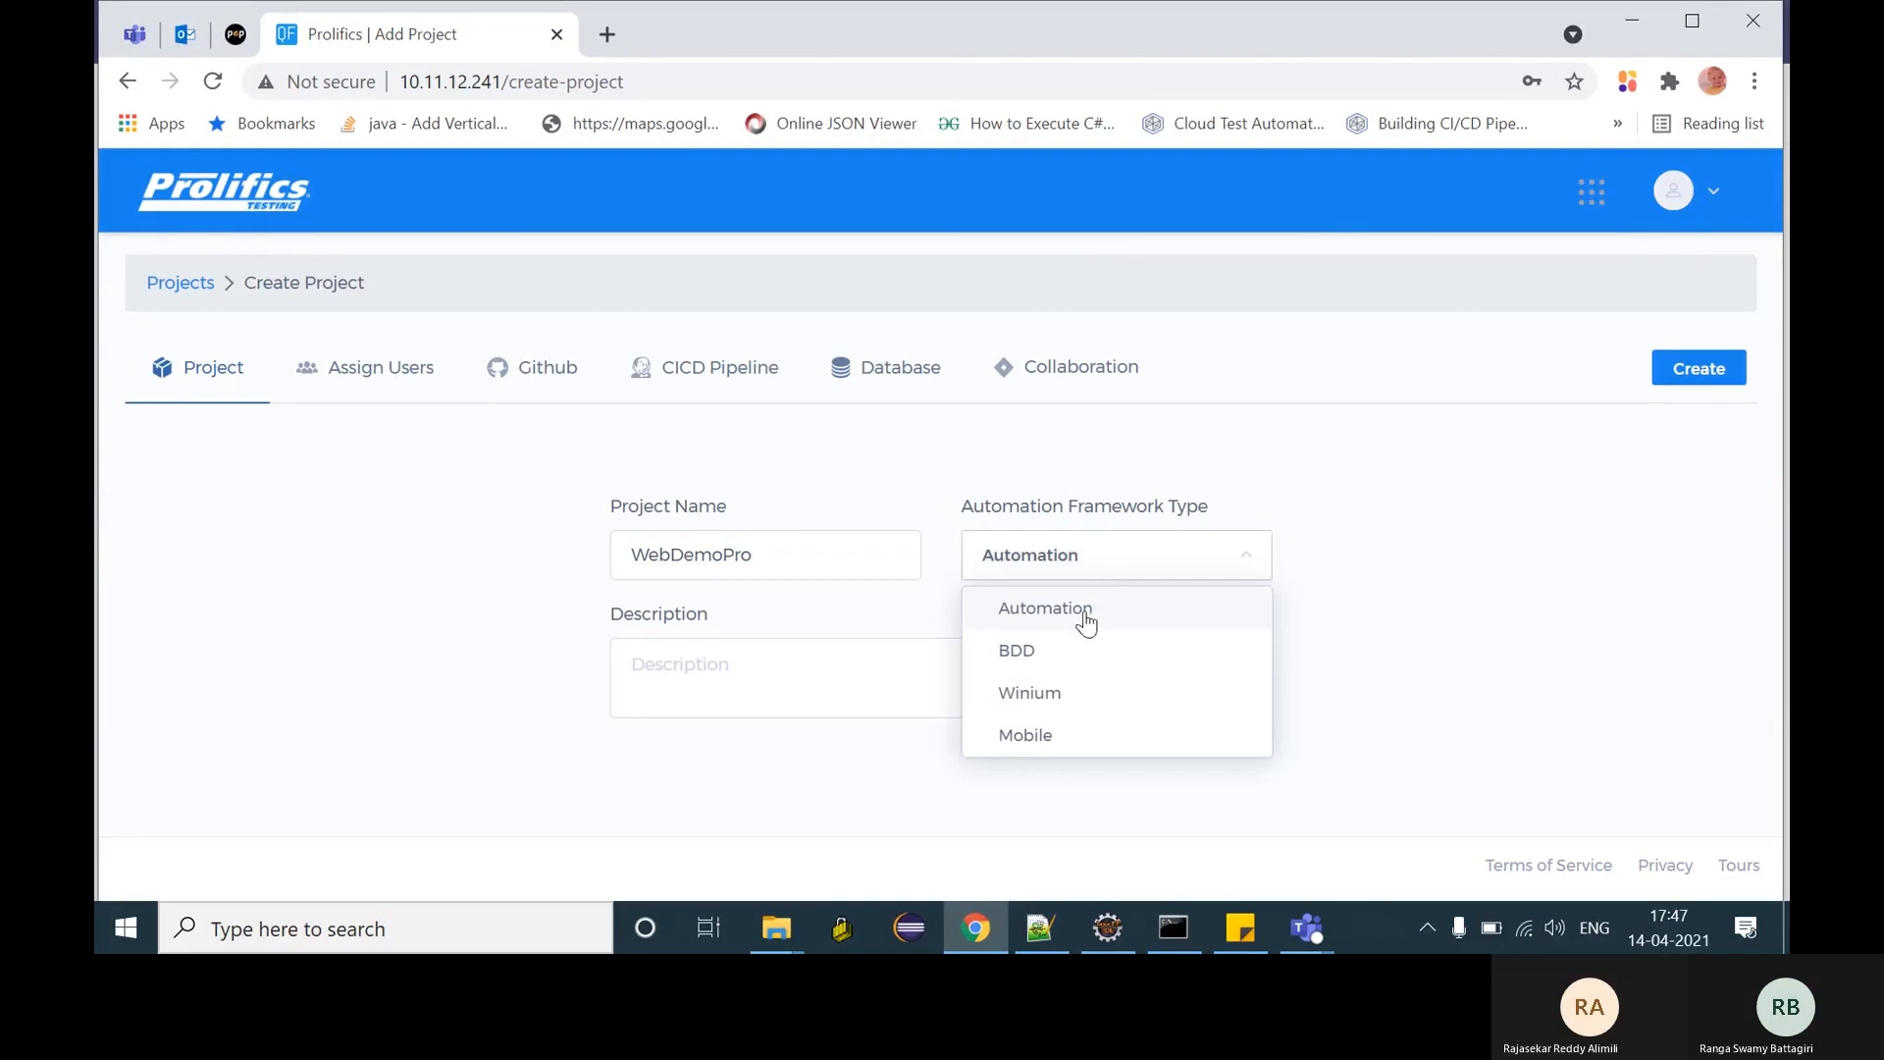
left_click(1085, 610)
left_click(413, 375)
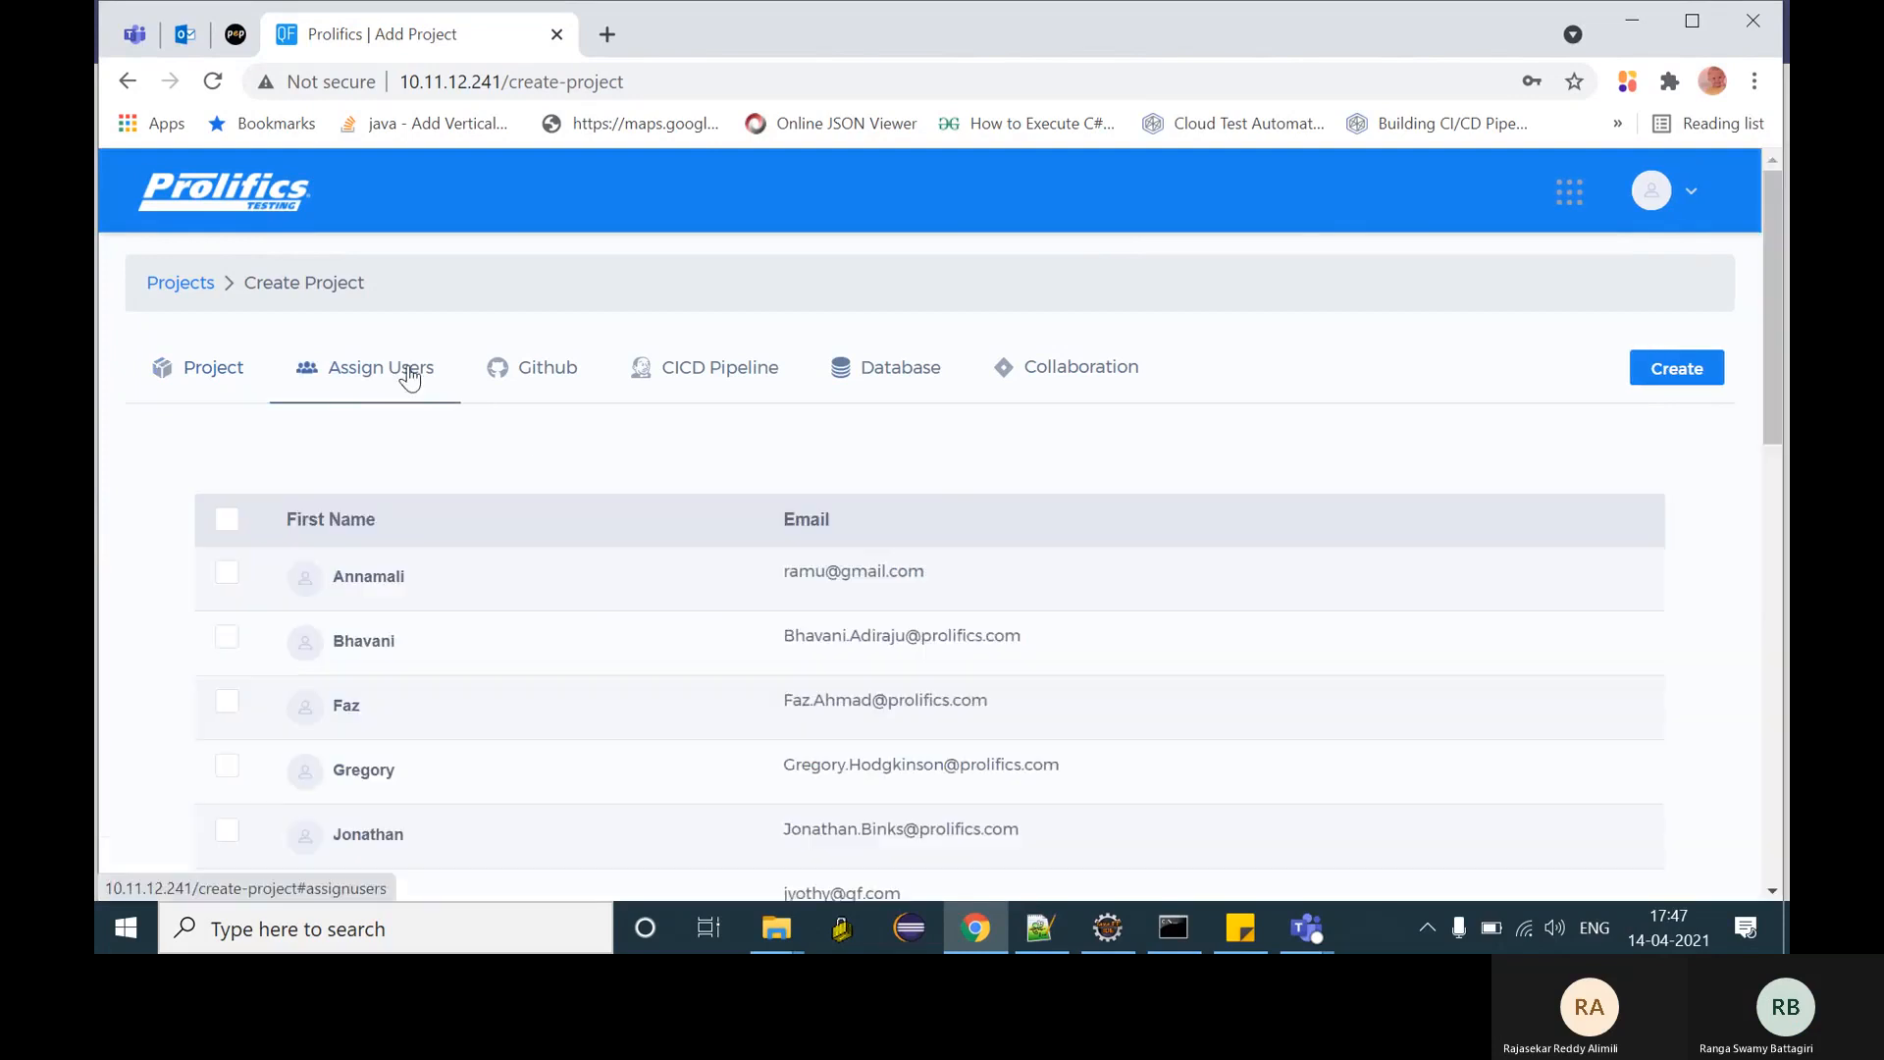
- Set the Git repository URL to the saved qfprojdemo.git address on gitlab.prolifics.com
left_click(577, 379)
left_click(719, 550)
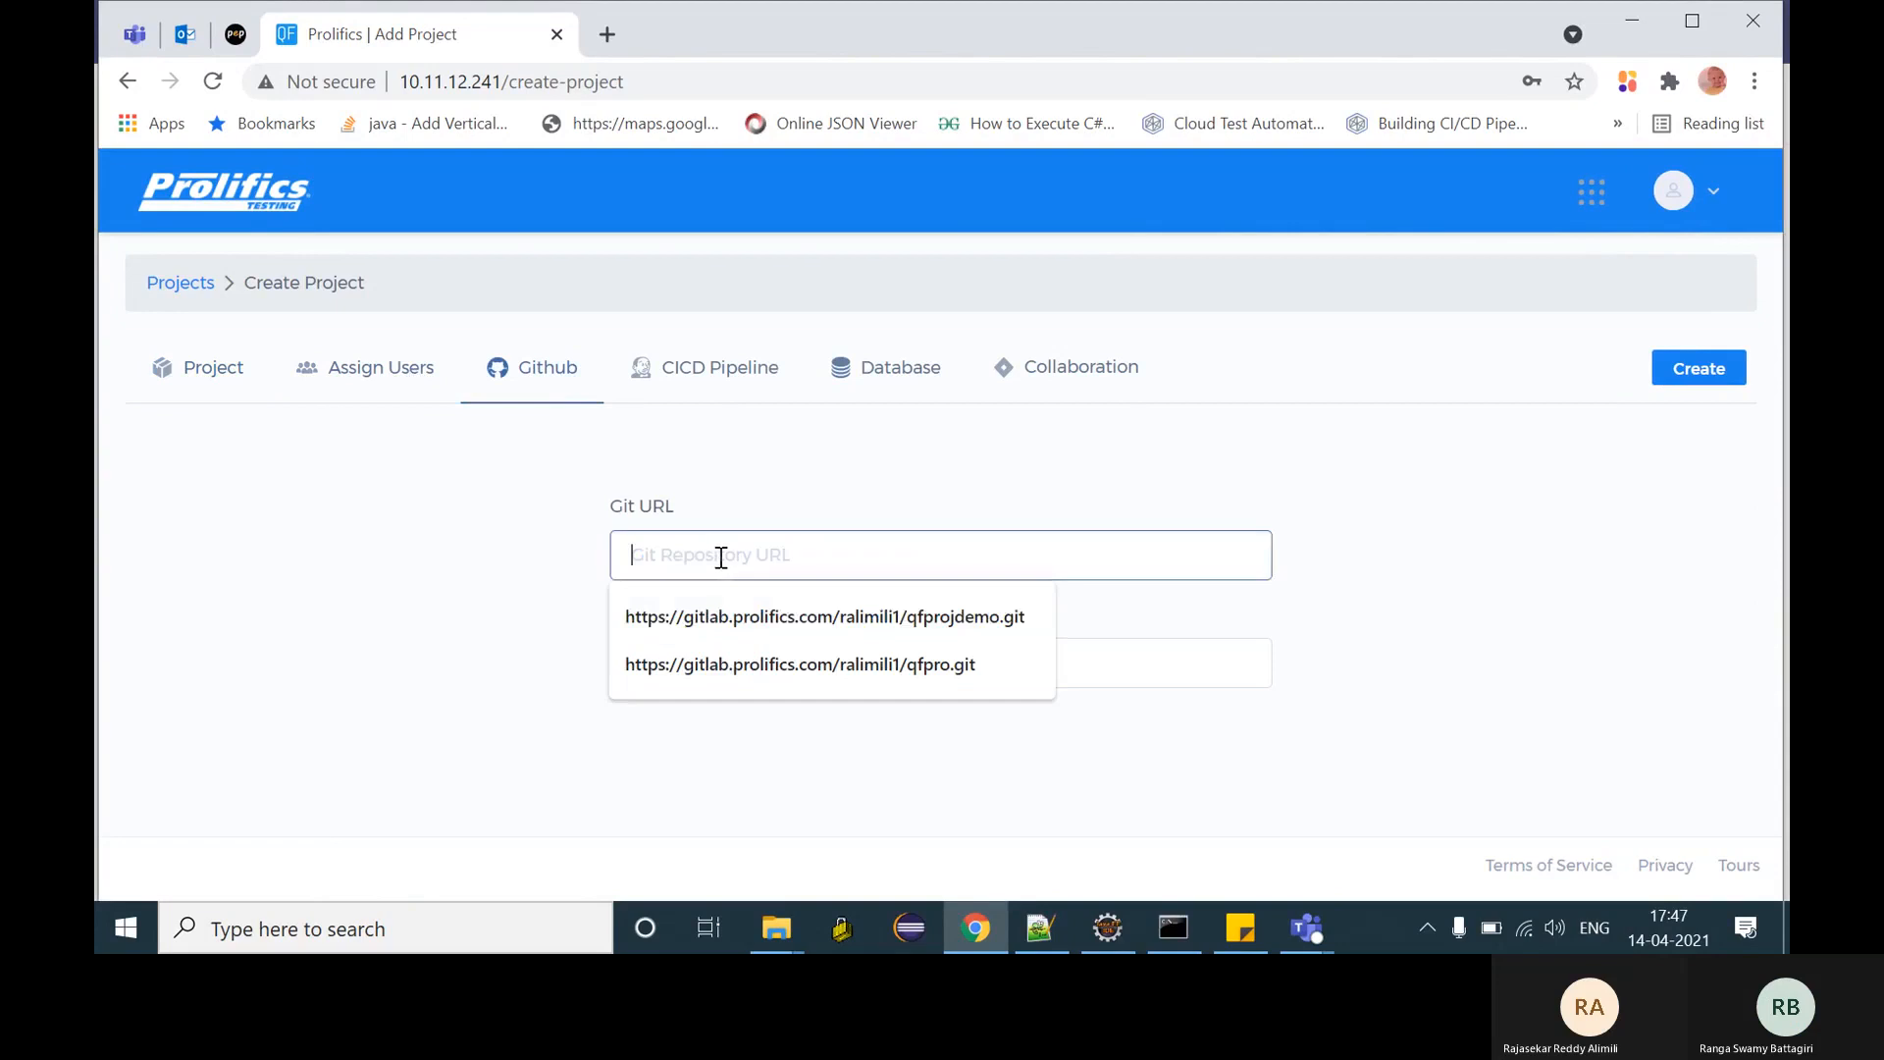
left_click(793, 619)
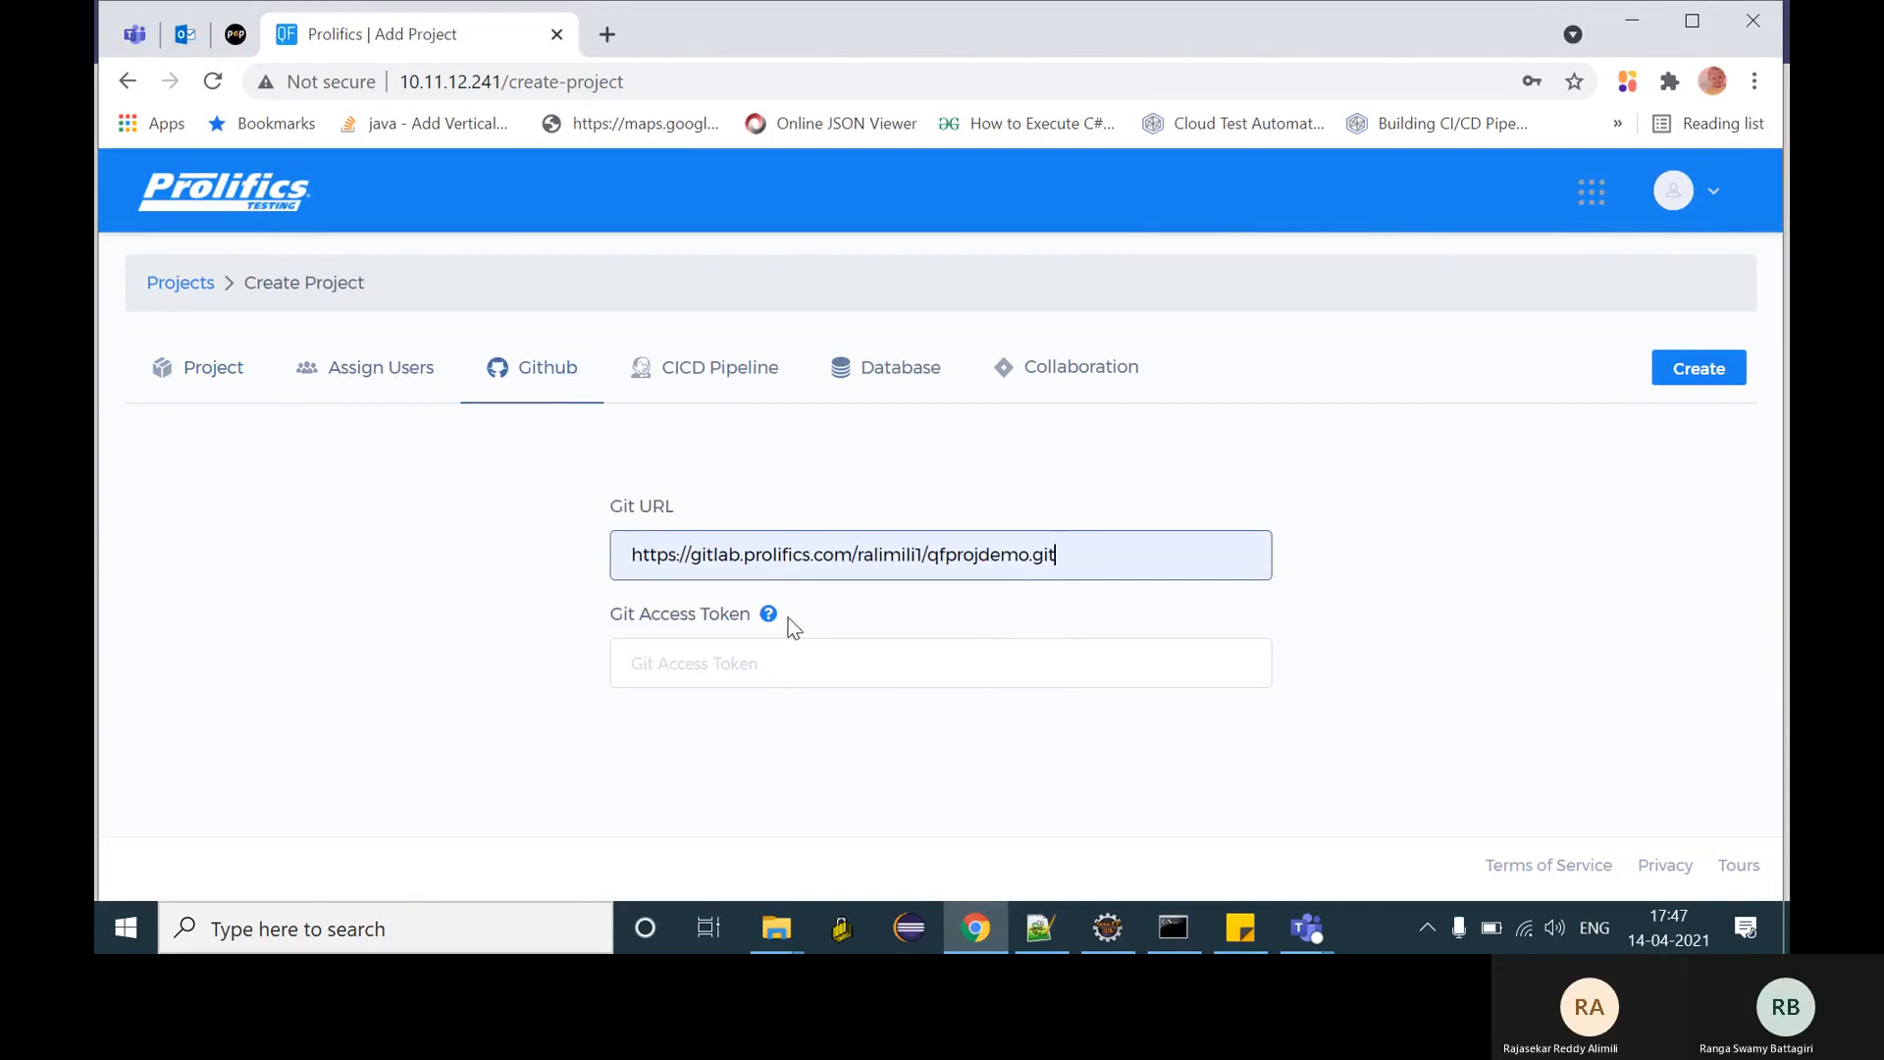
- Copy the GitLab access token from Sticky Notes into the Git Access Token field
left_click(1240, 939)
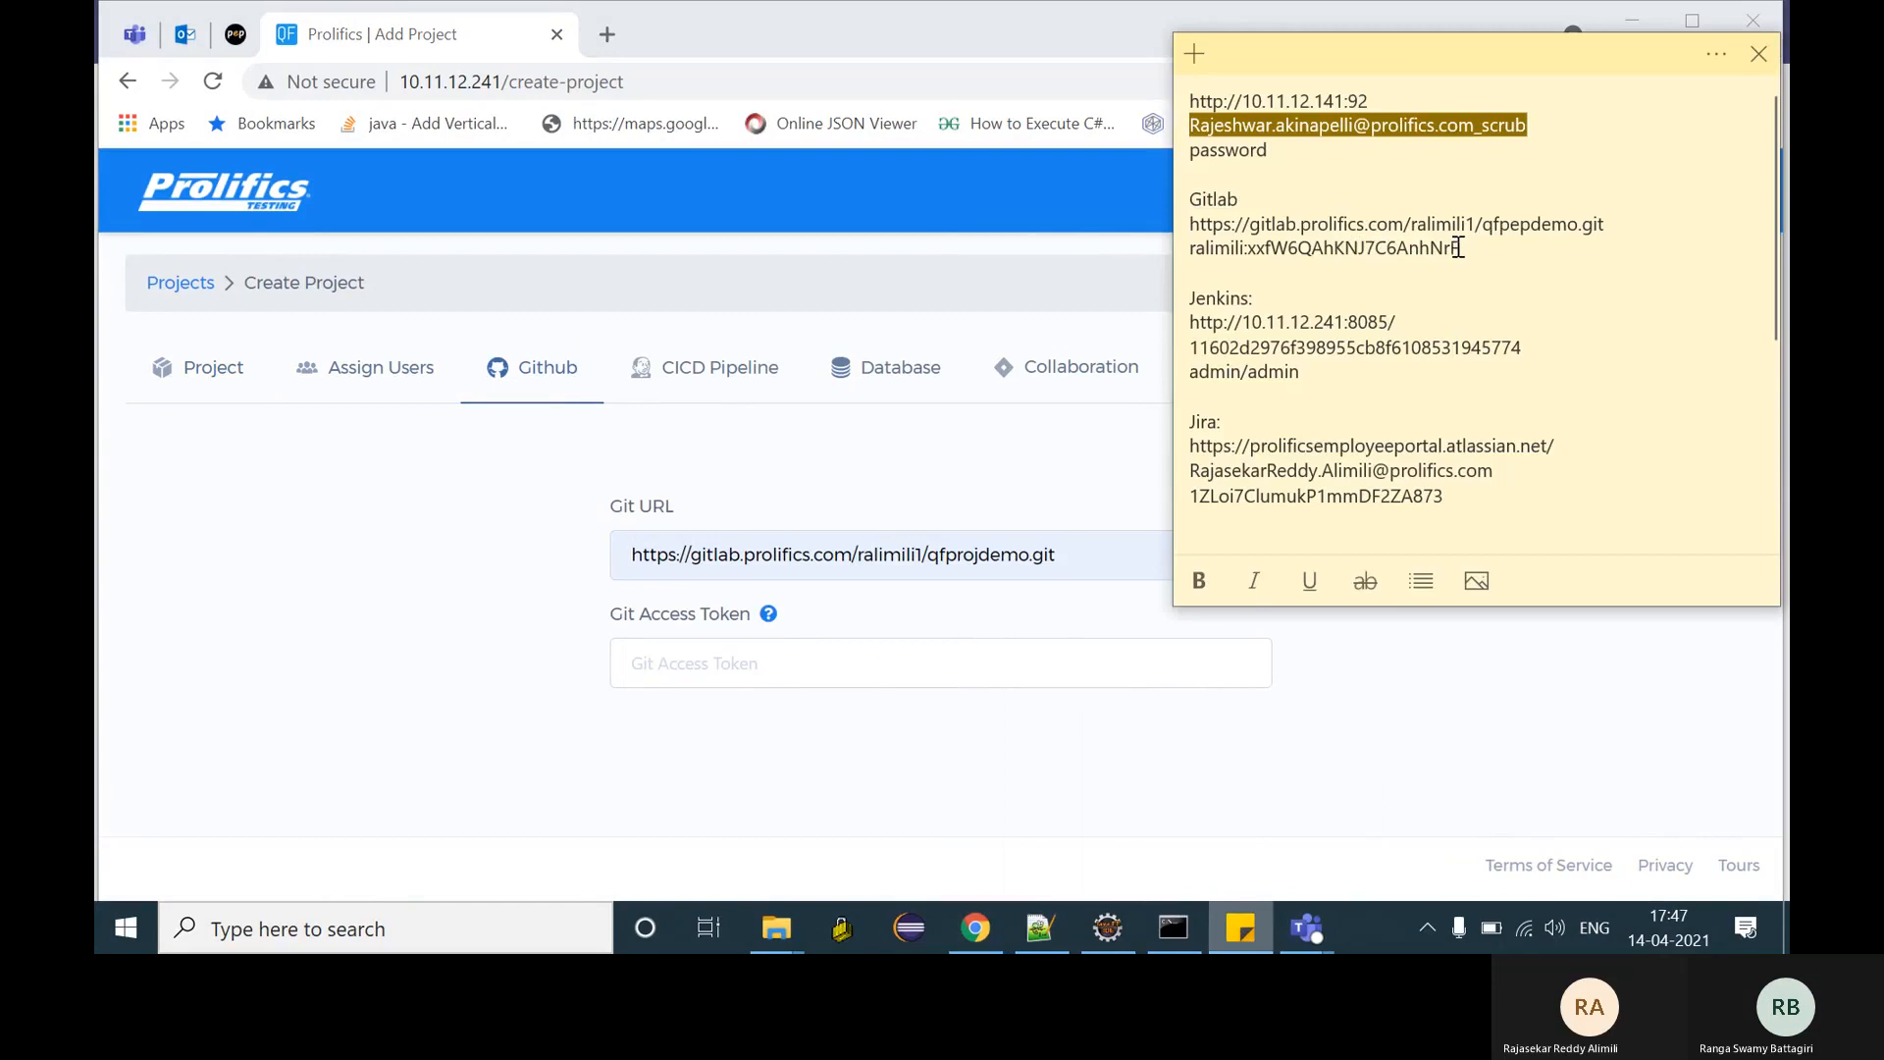
left_click_drag(1460, 249, 1199, 247)
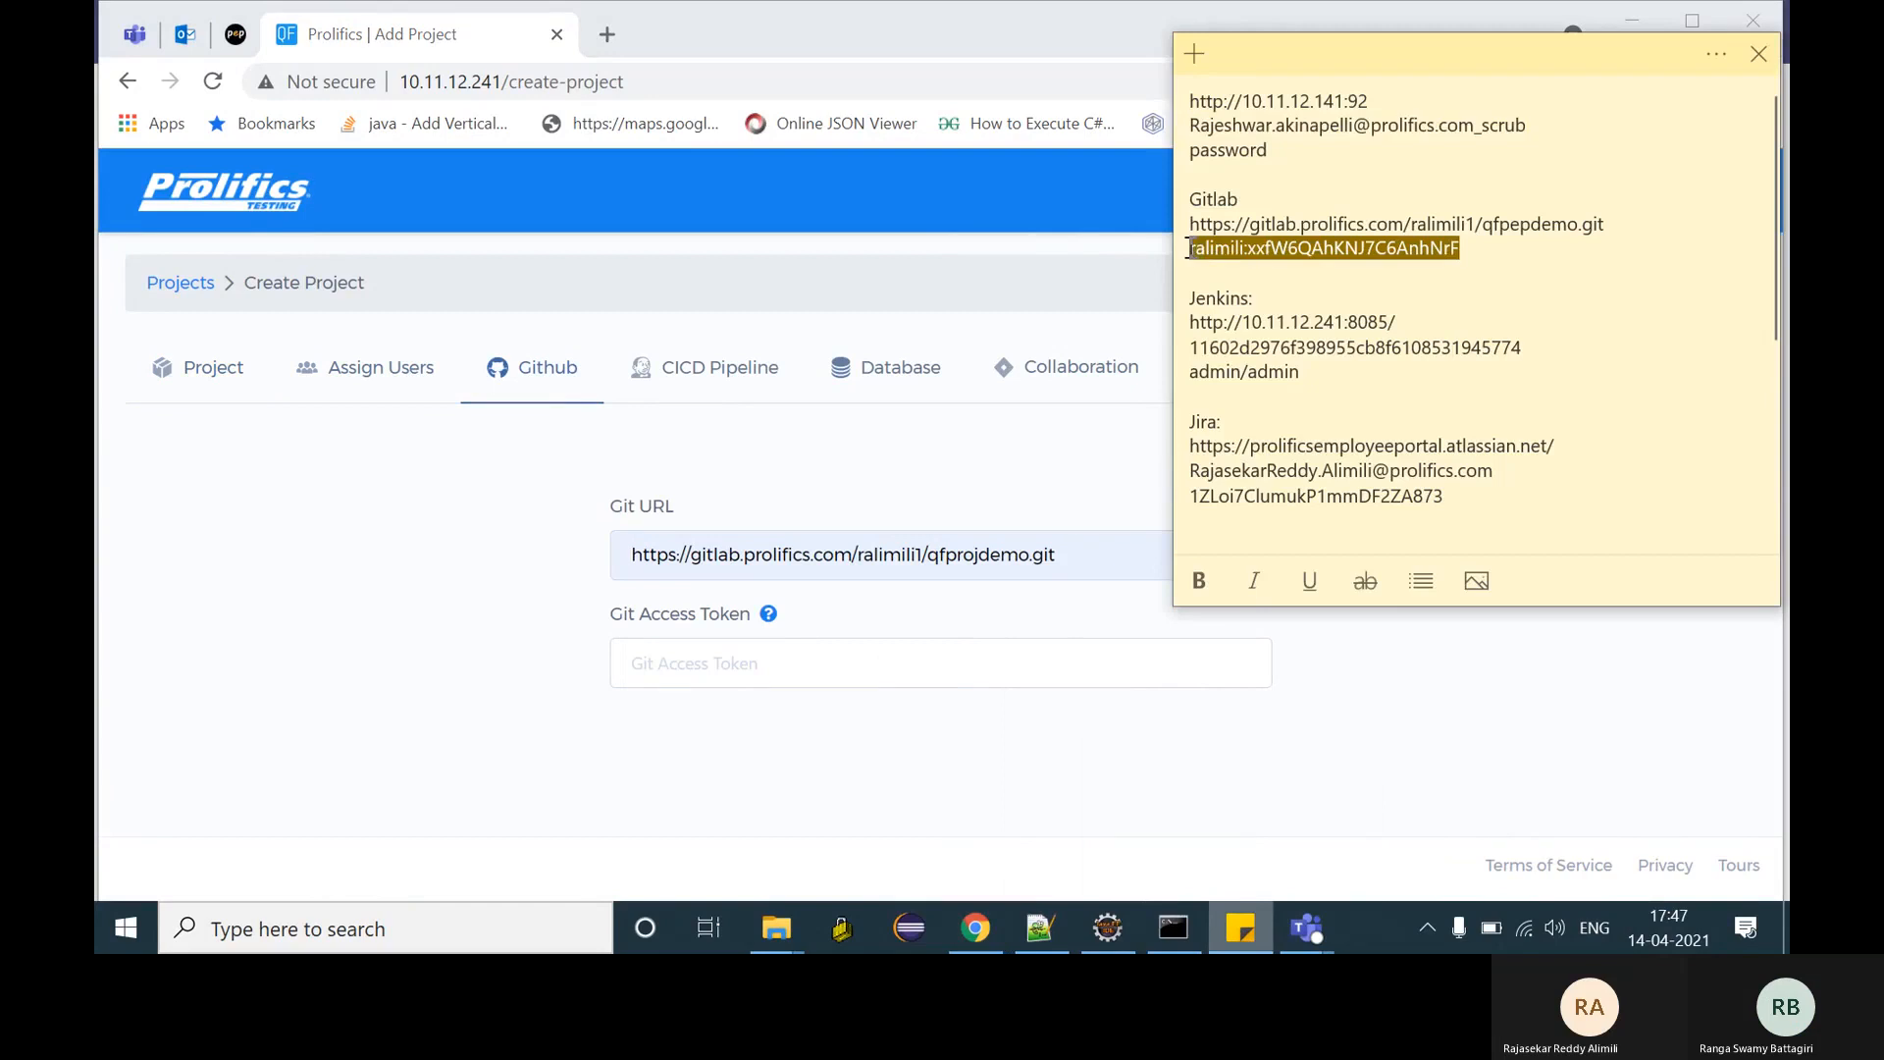
left_click(703, 677)
key("ctrl+v")
left_click(767, 369)
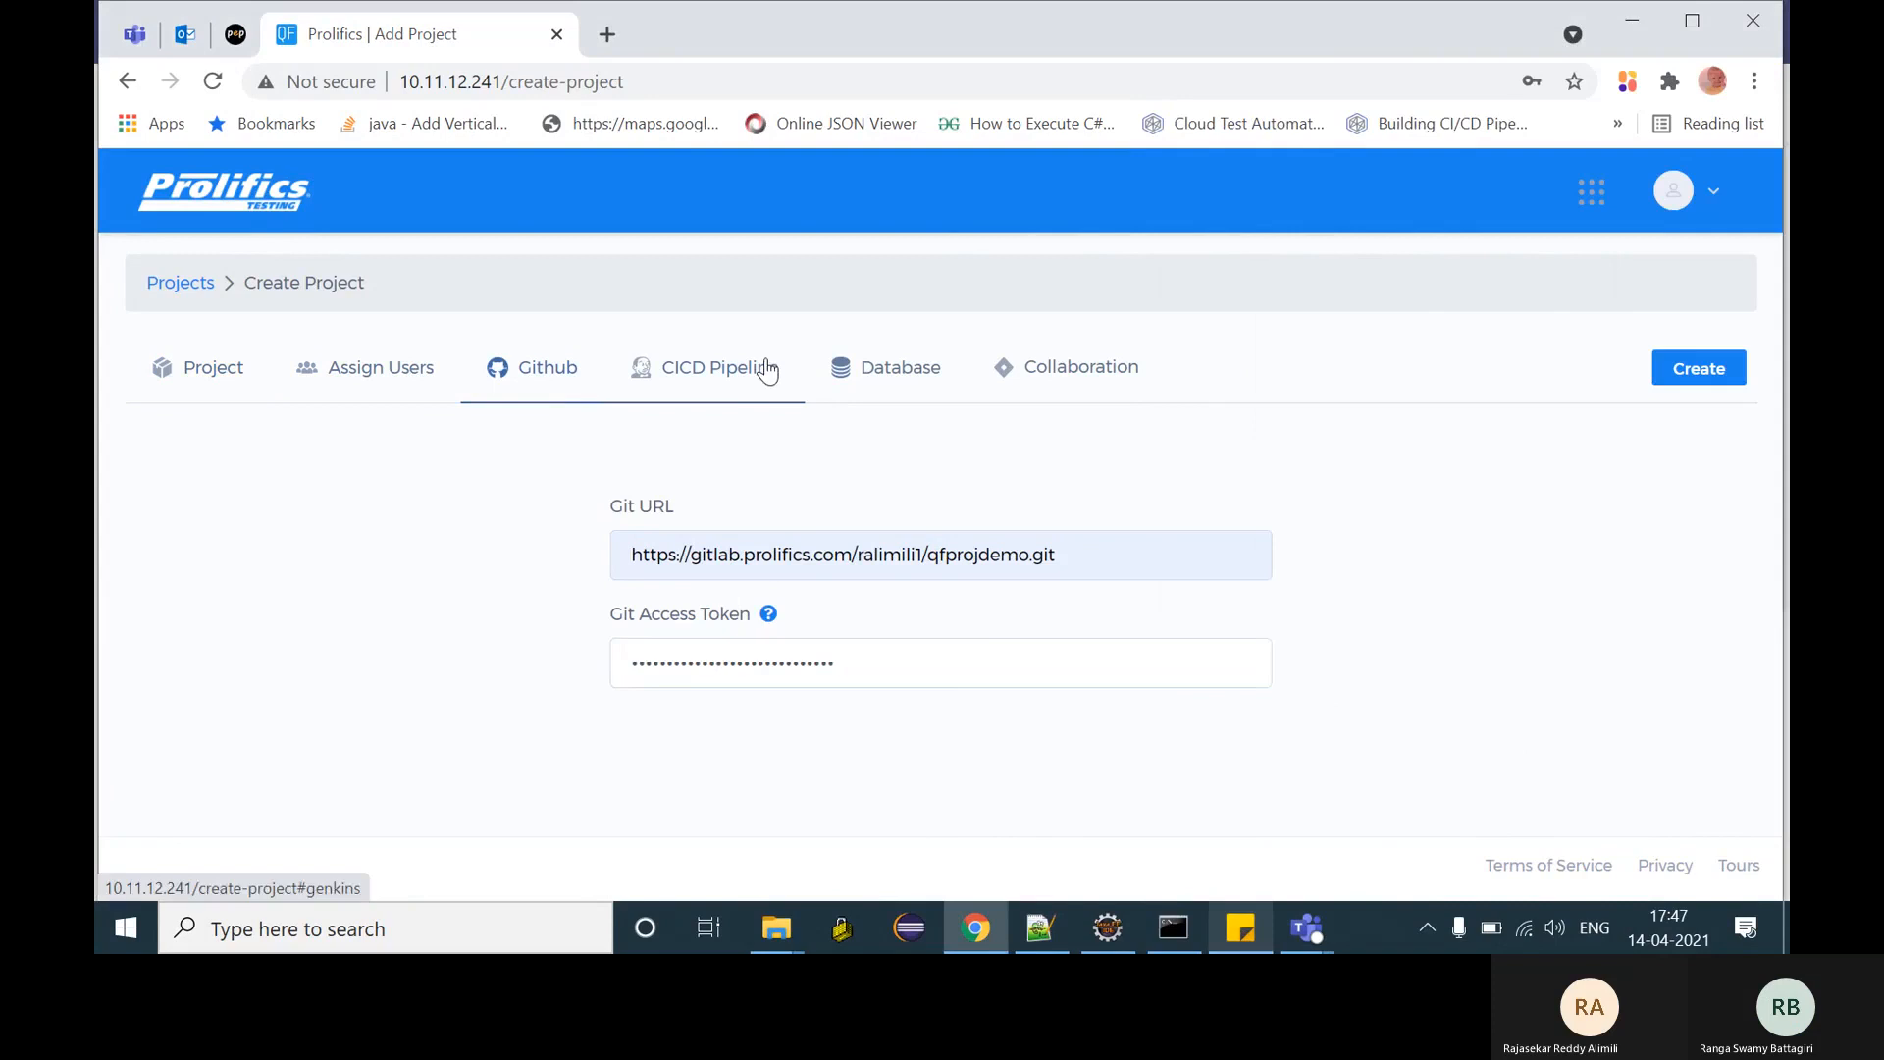
left_click(681, 631)
left_click(705, 687)
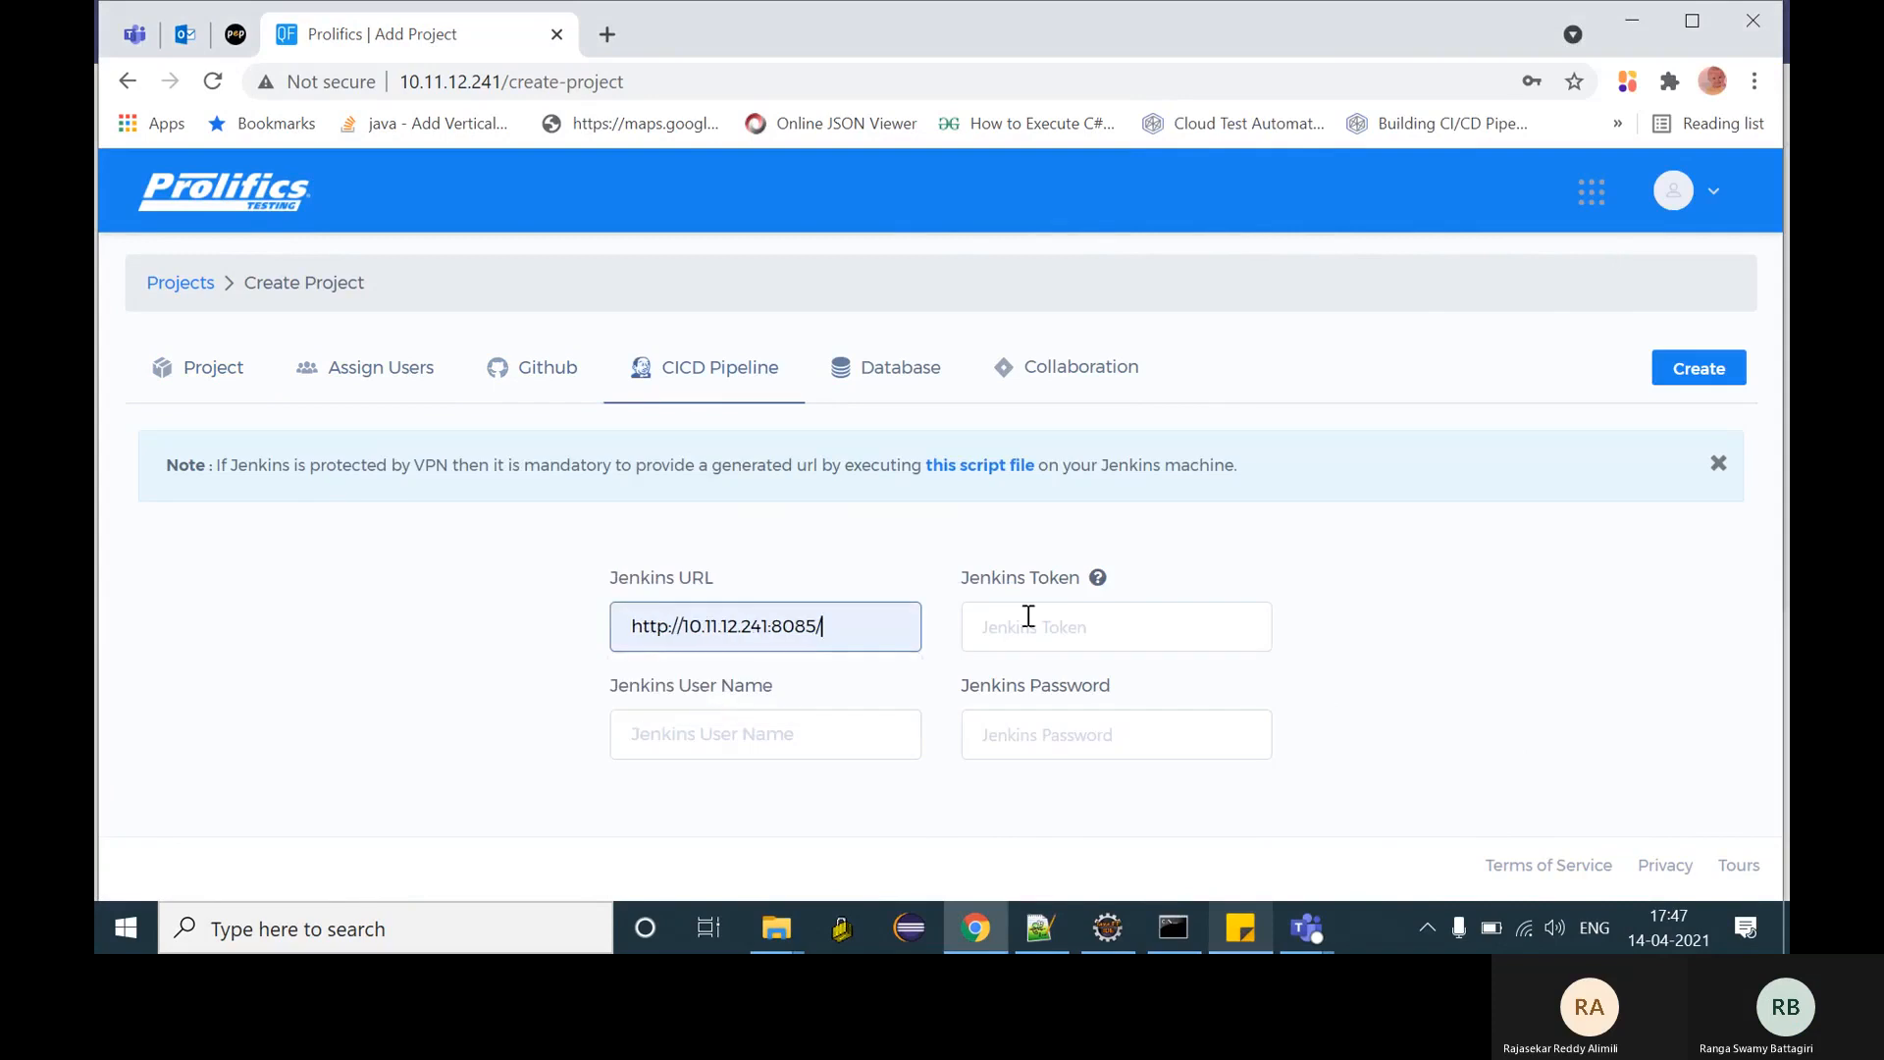
left_click(1051, 614)
left_click(757, 703)
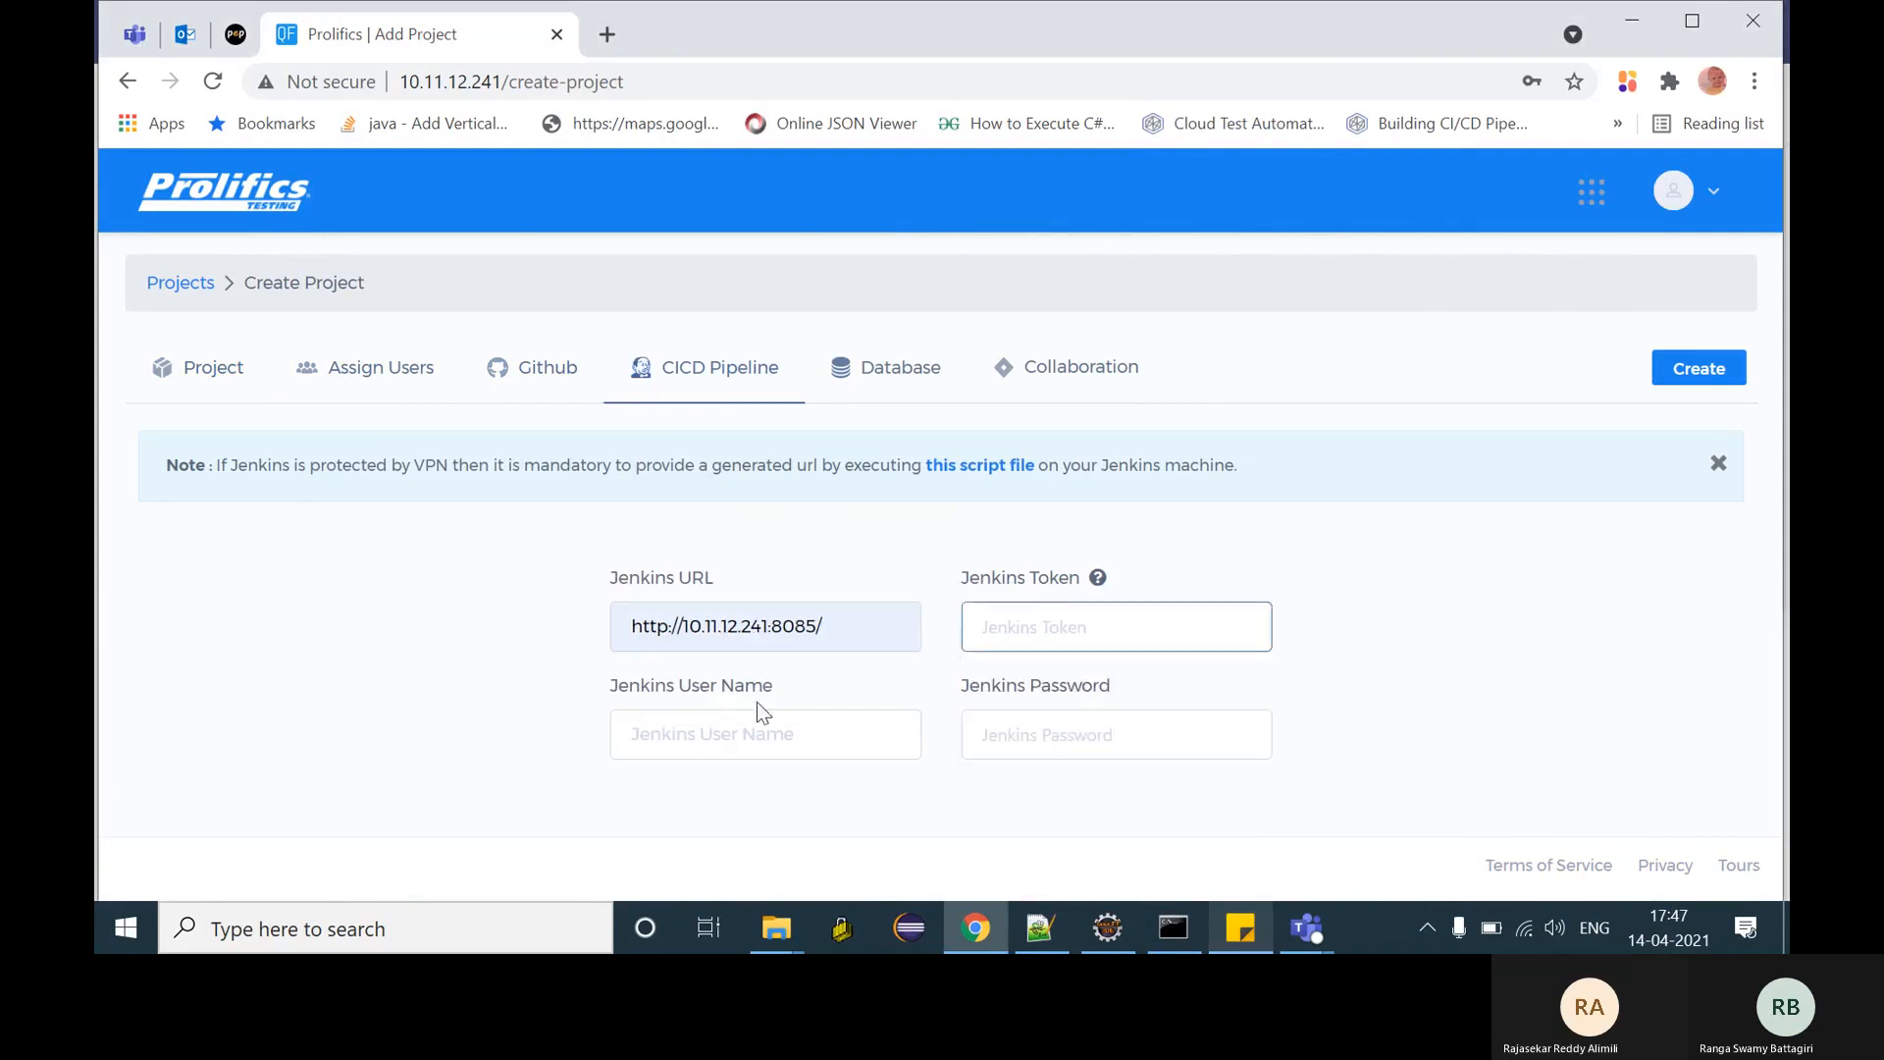
left_click(716, 740)
left_click(681, 804)
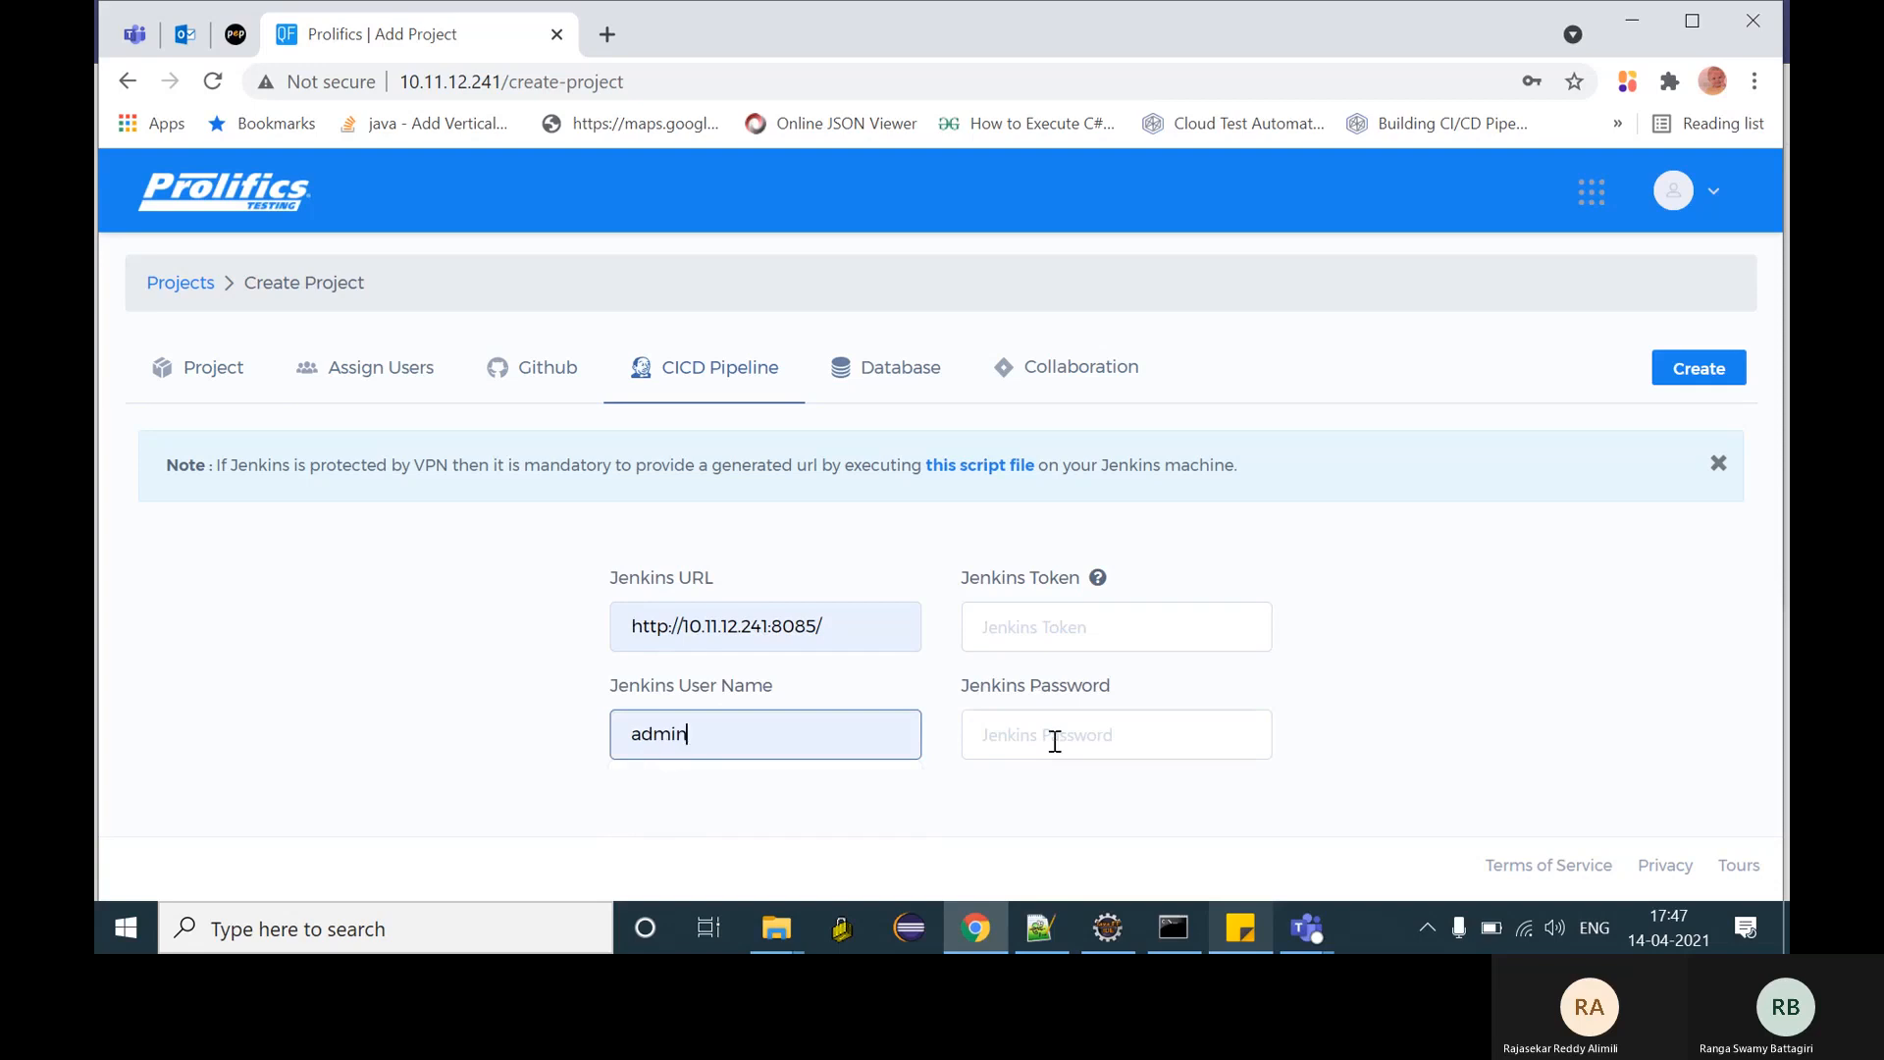
left_click(1051, 738)
type("a")
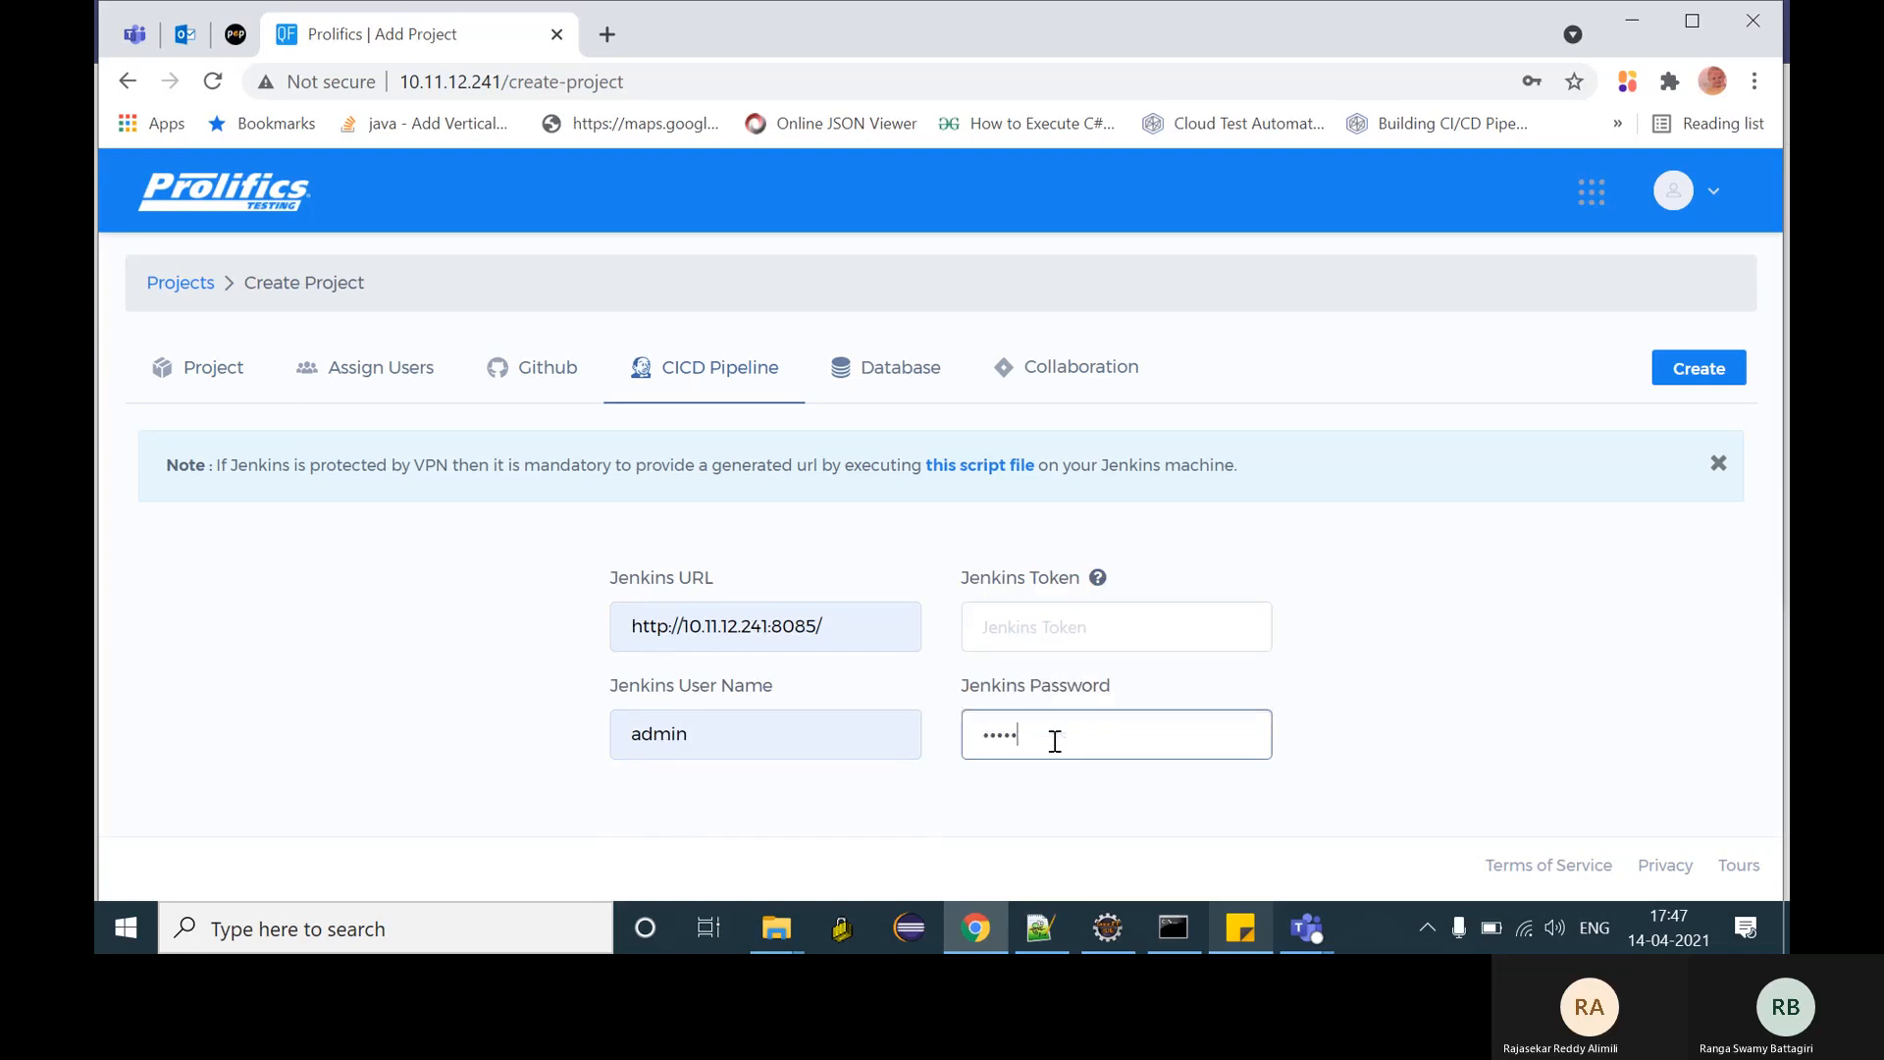
- Paste the Jenkins token from Sticky Notes into the Jenkins Token field
left_click(1252, 920)
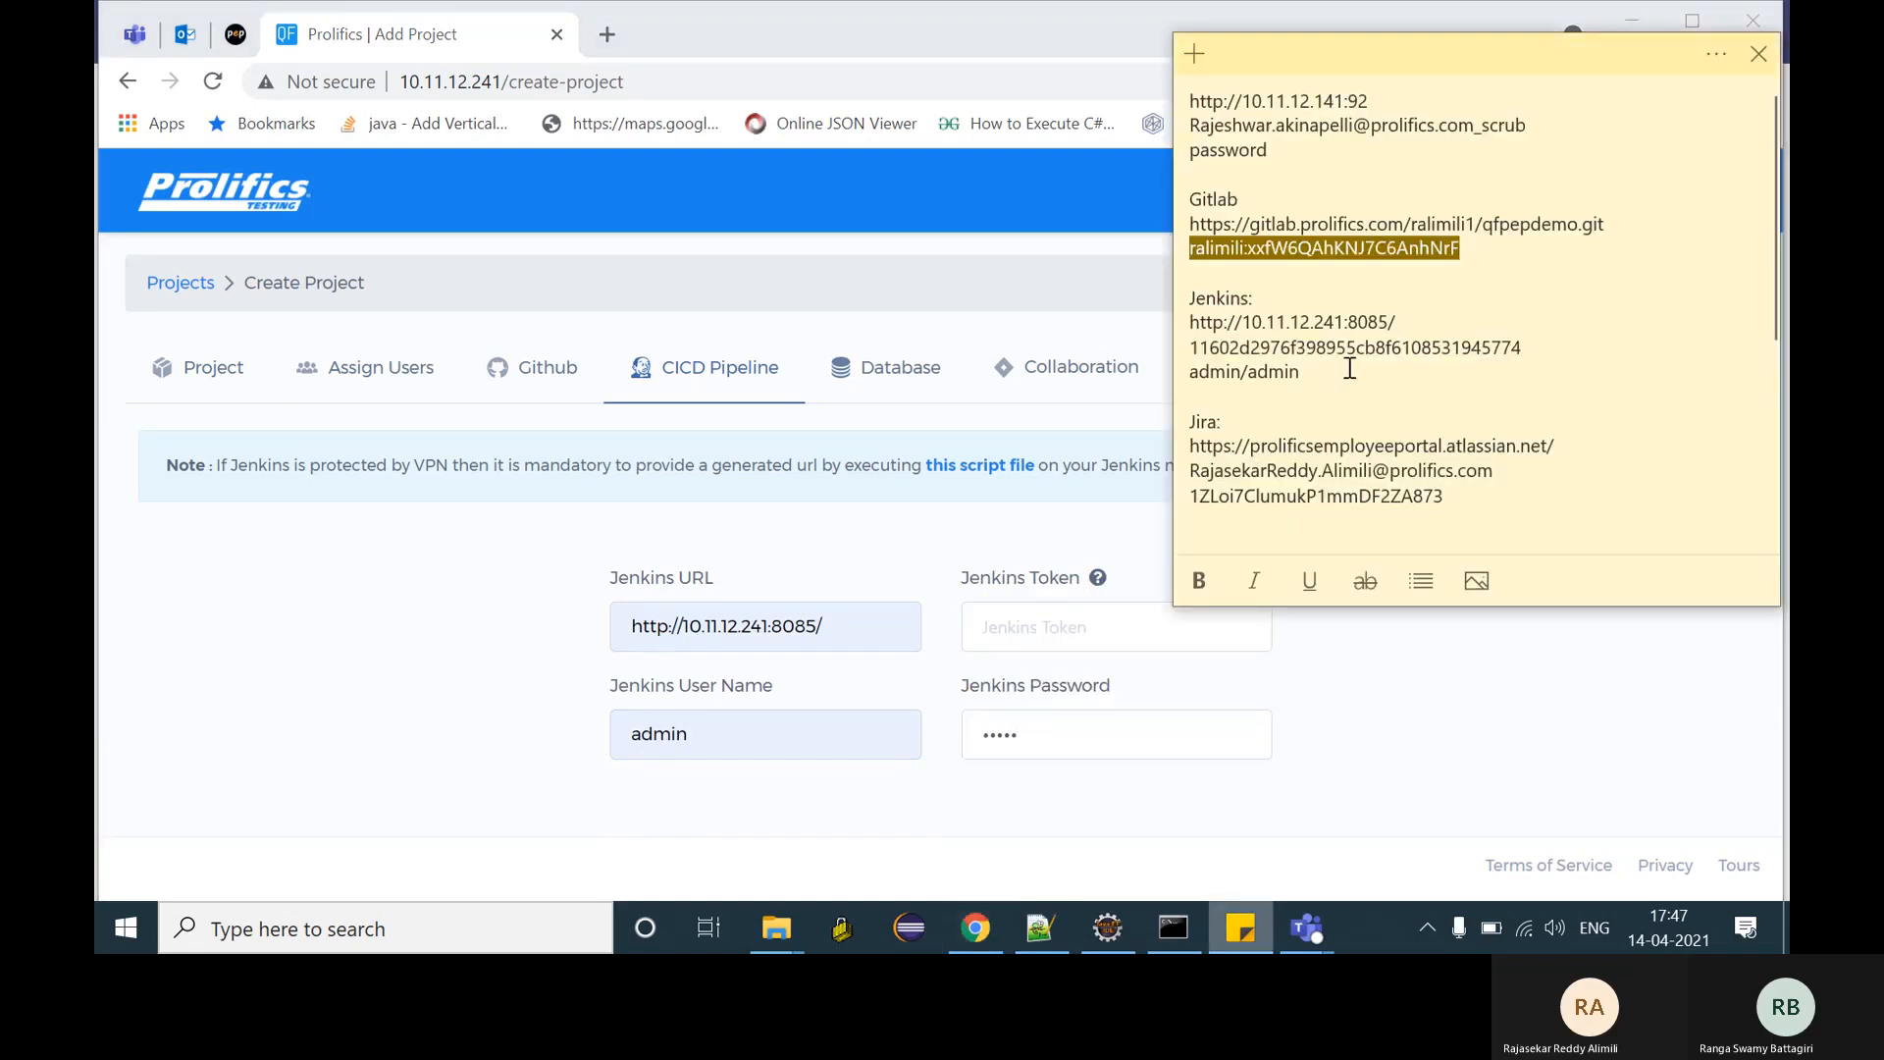
double_click(1350, 349)
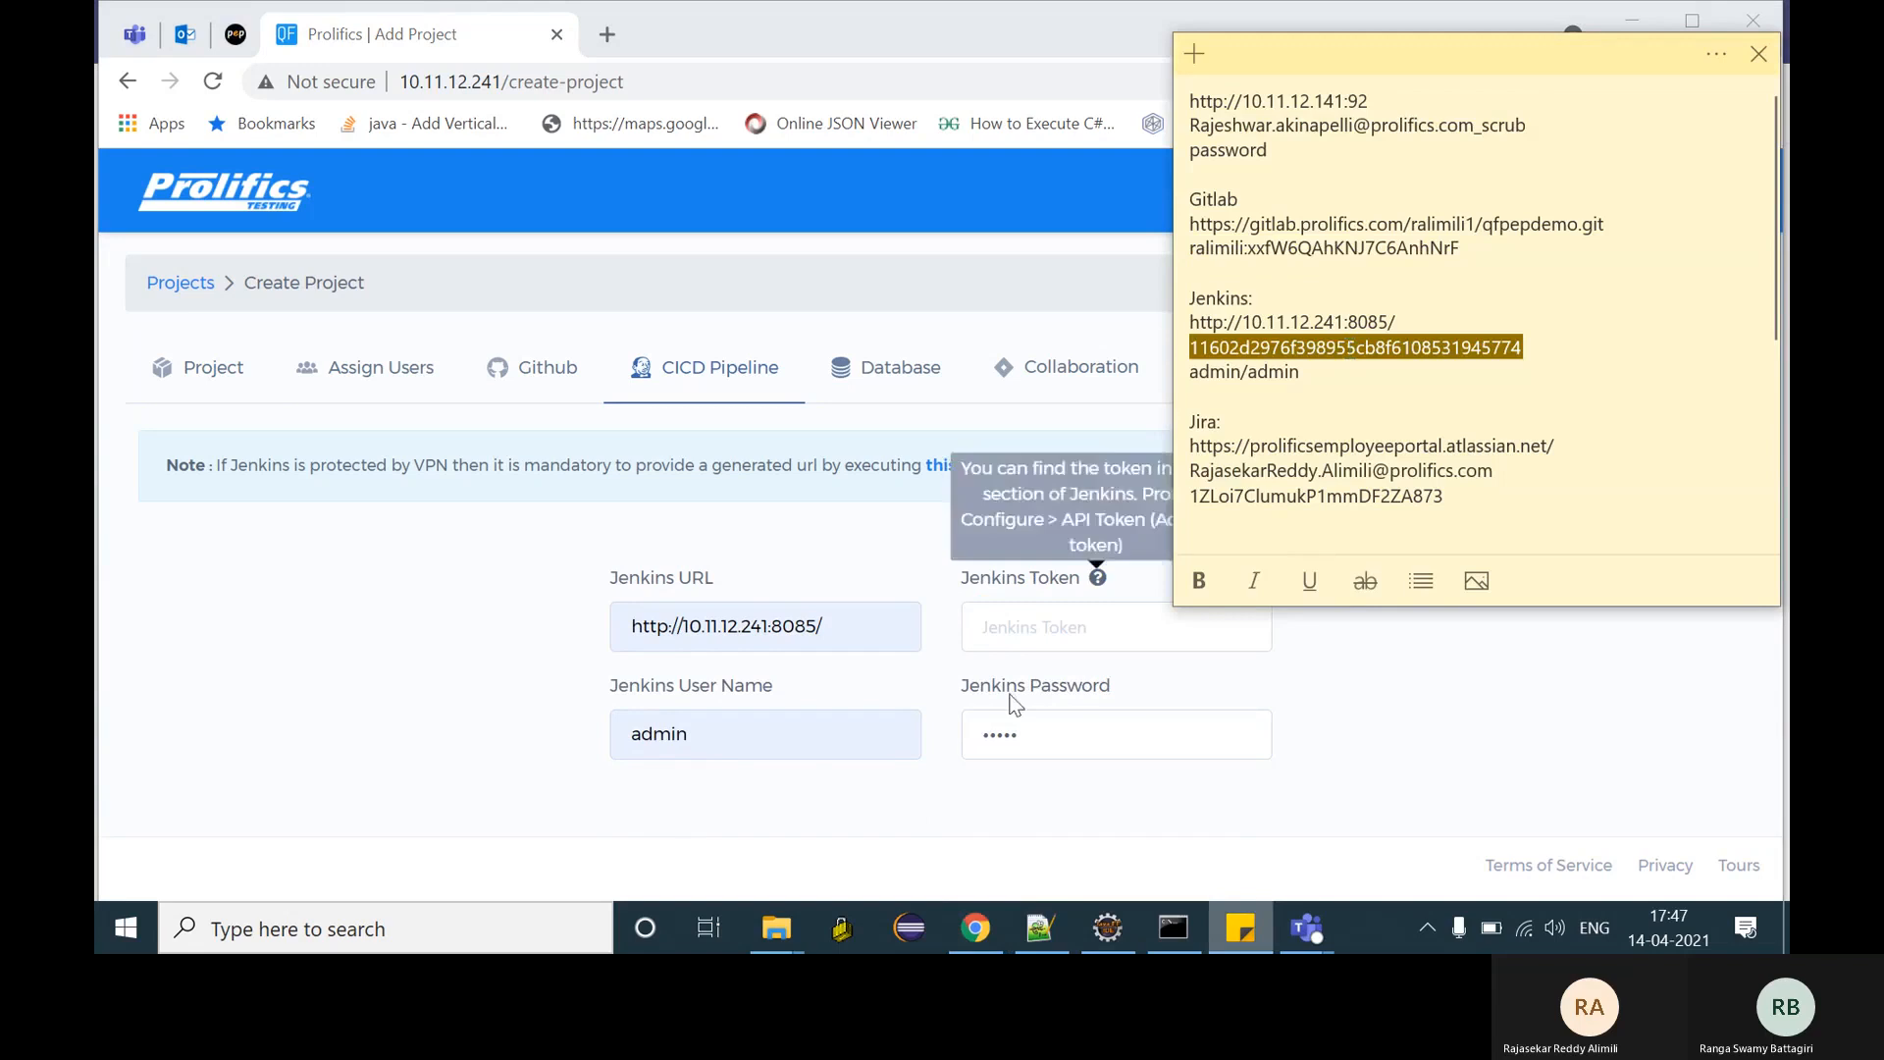
left_click(1047, 629)
key("ctrl+v")
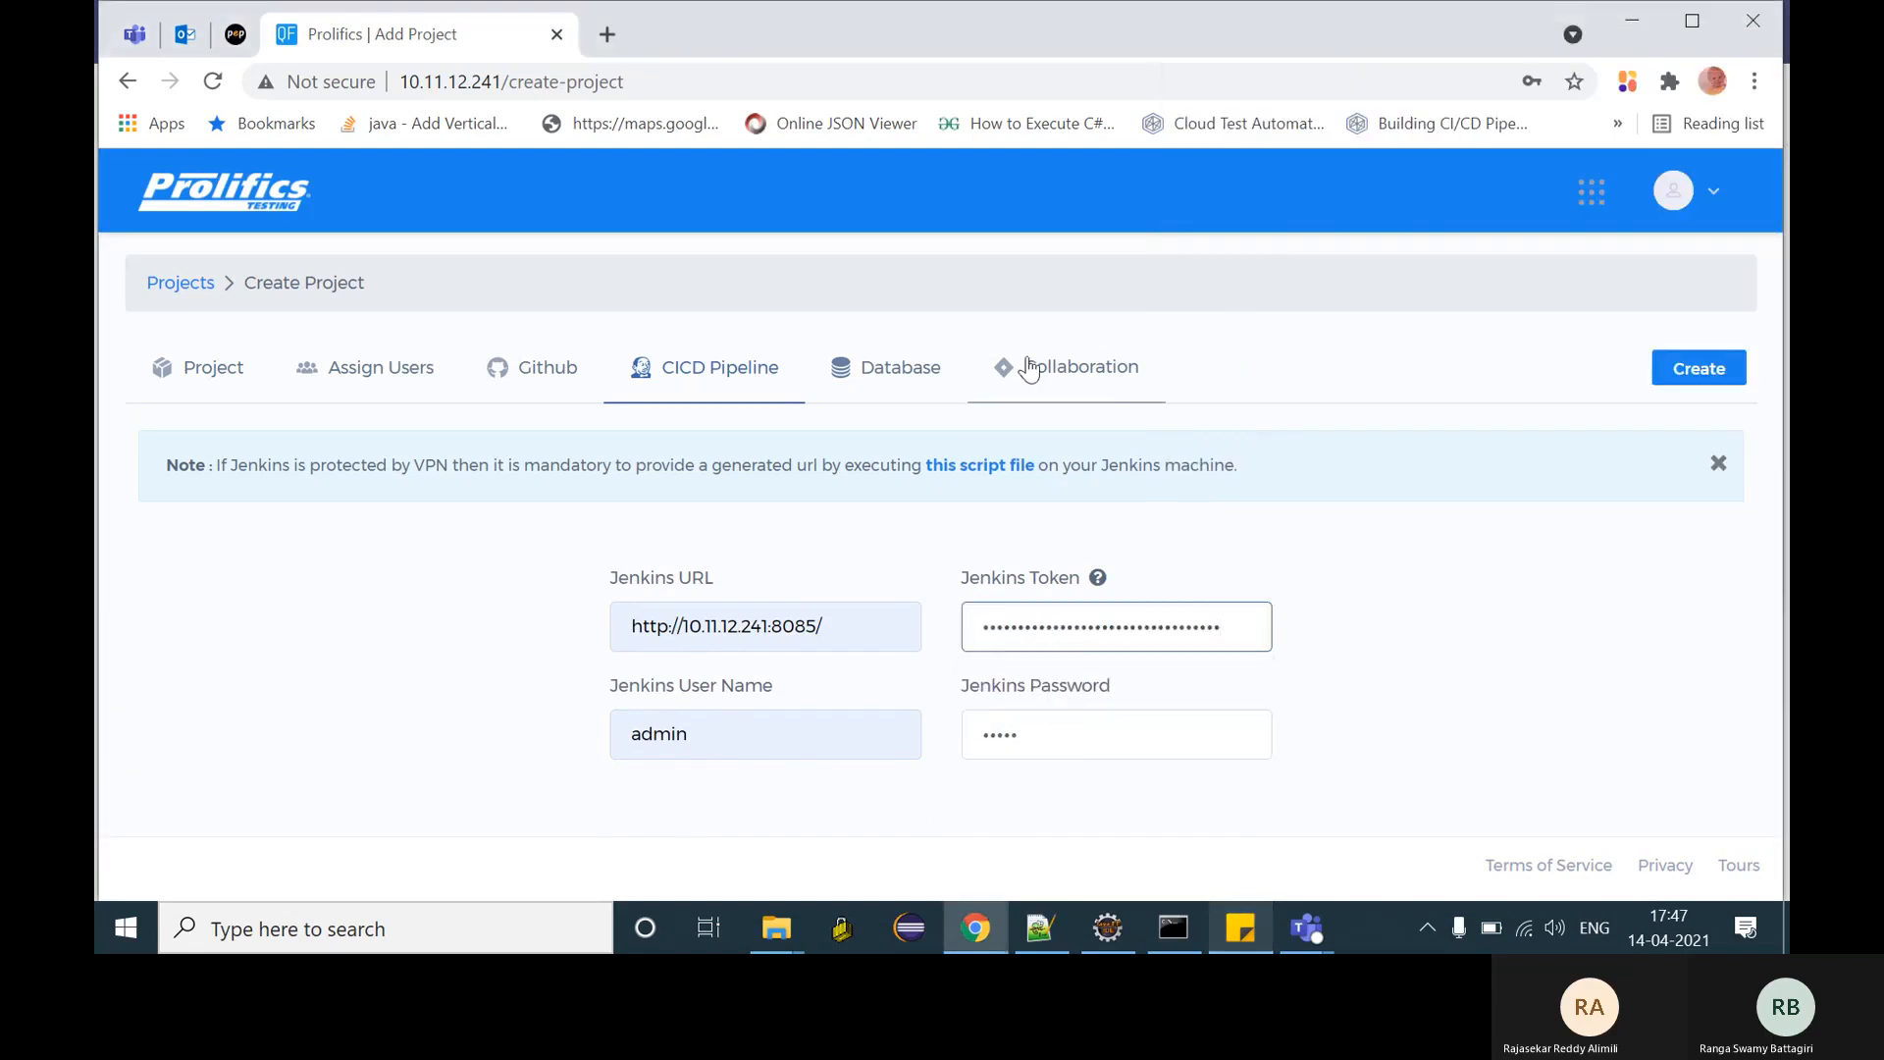
left_click(913, 369)
left_click(766, 559)
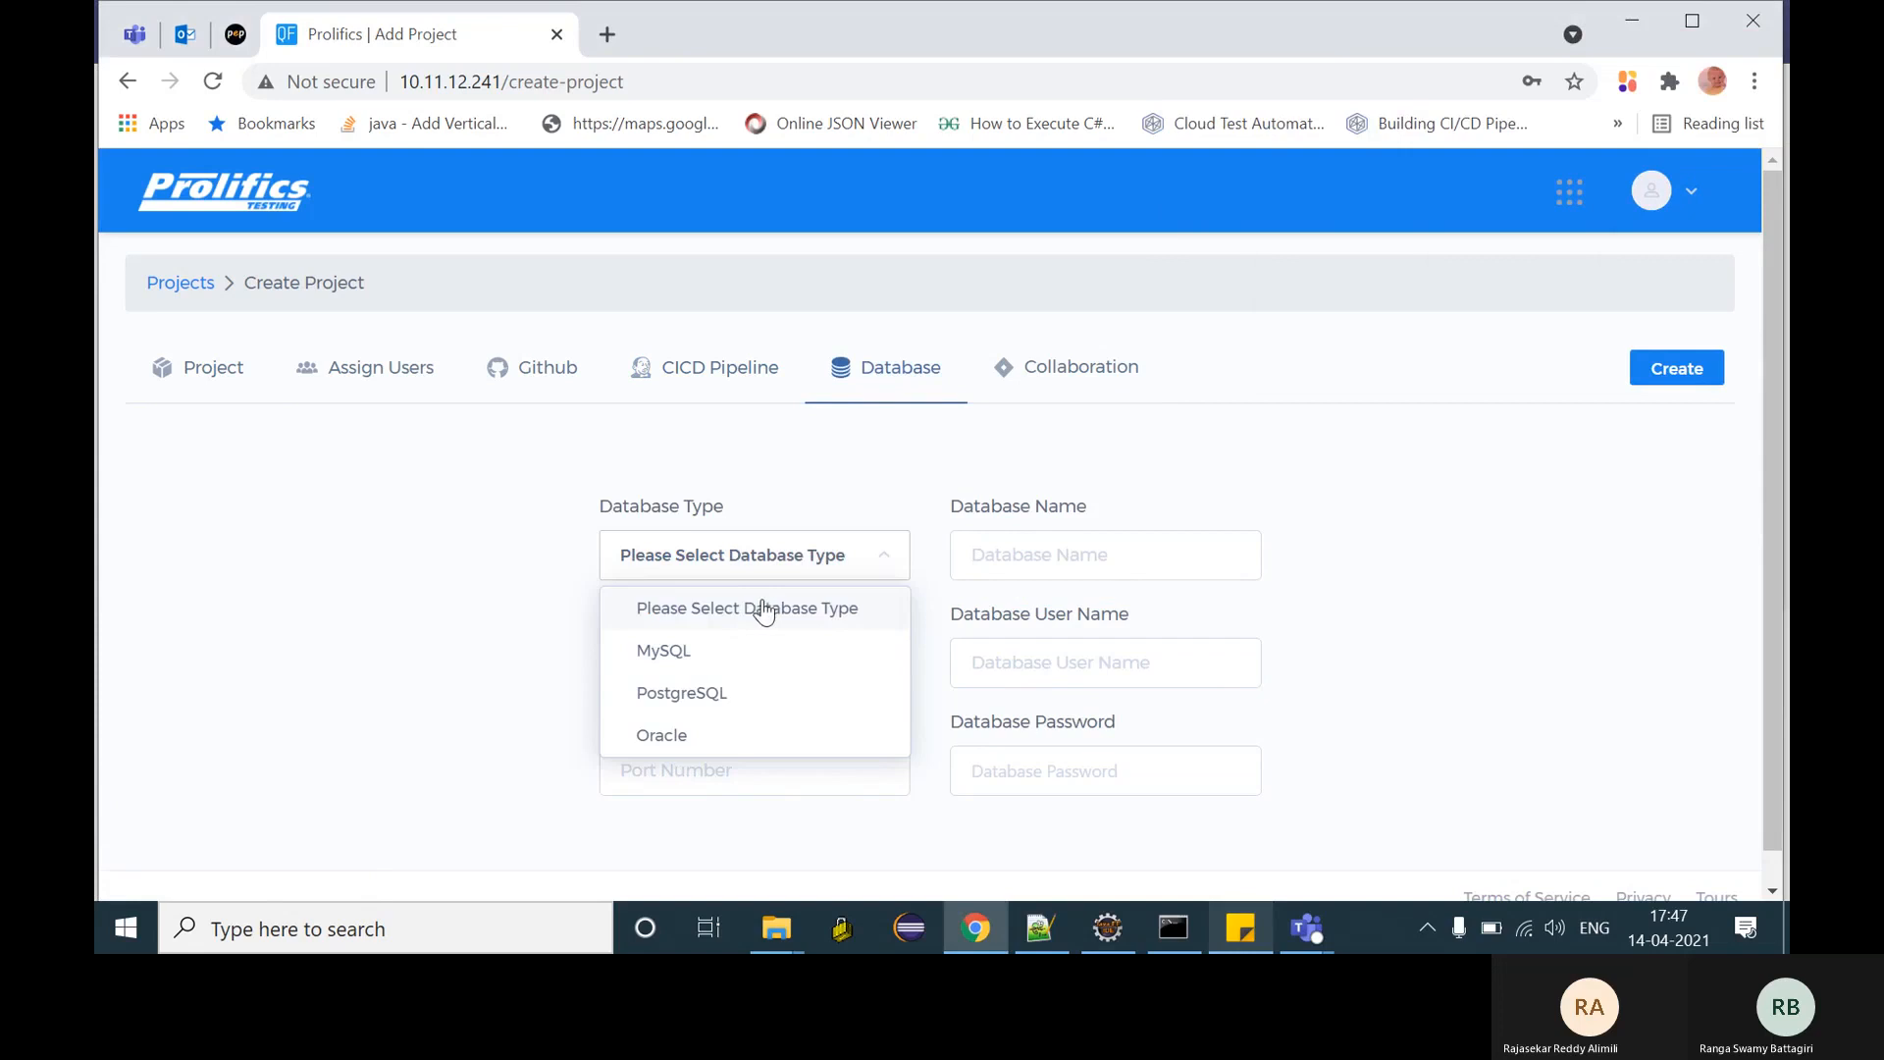
left_click(761, 607)
left_click(1093, 371)
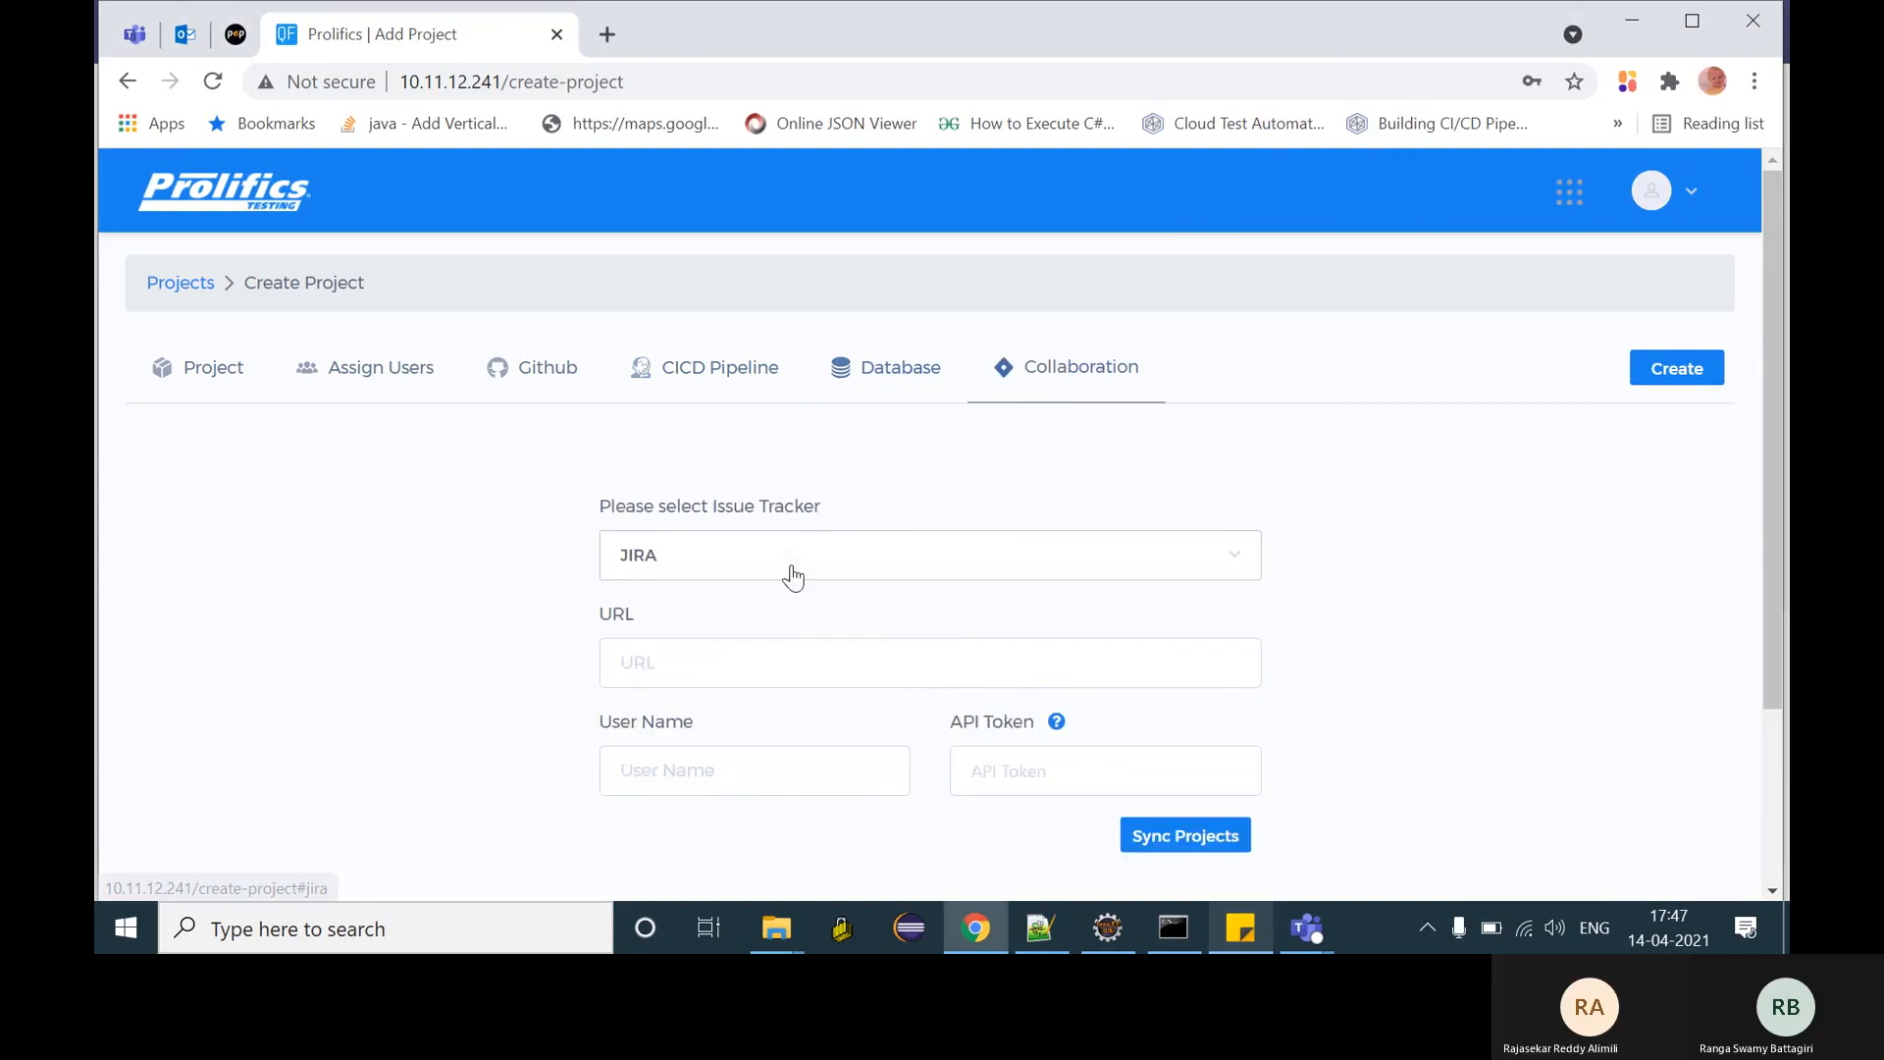
left_click(791, 576)
left_click(693, 621)
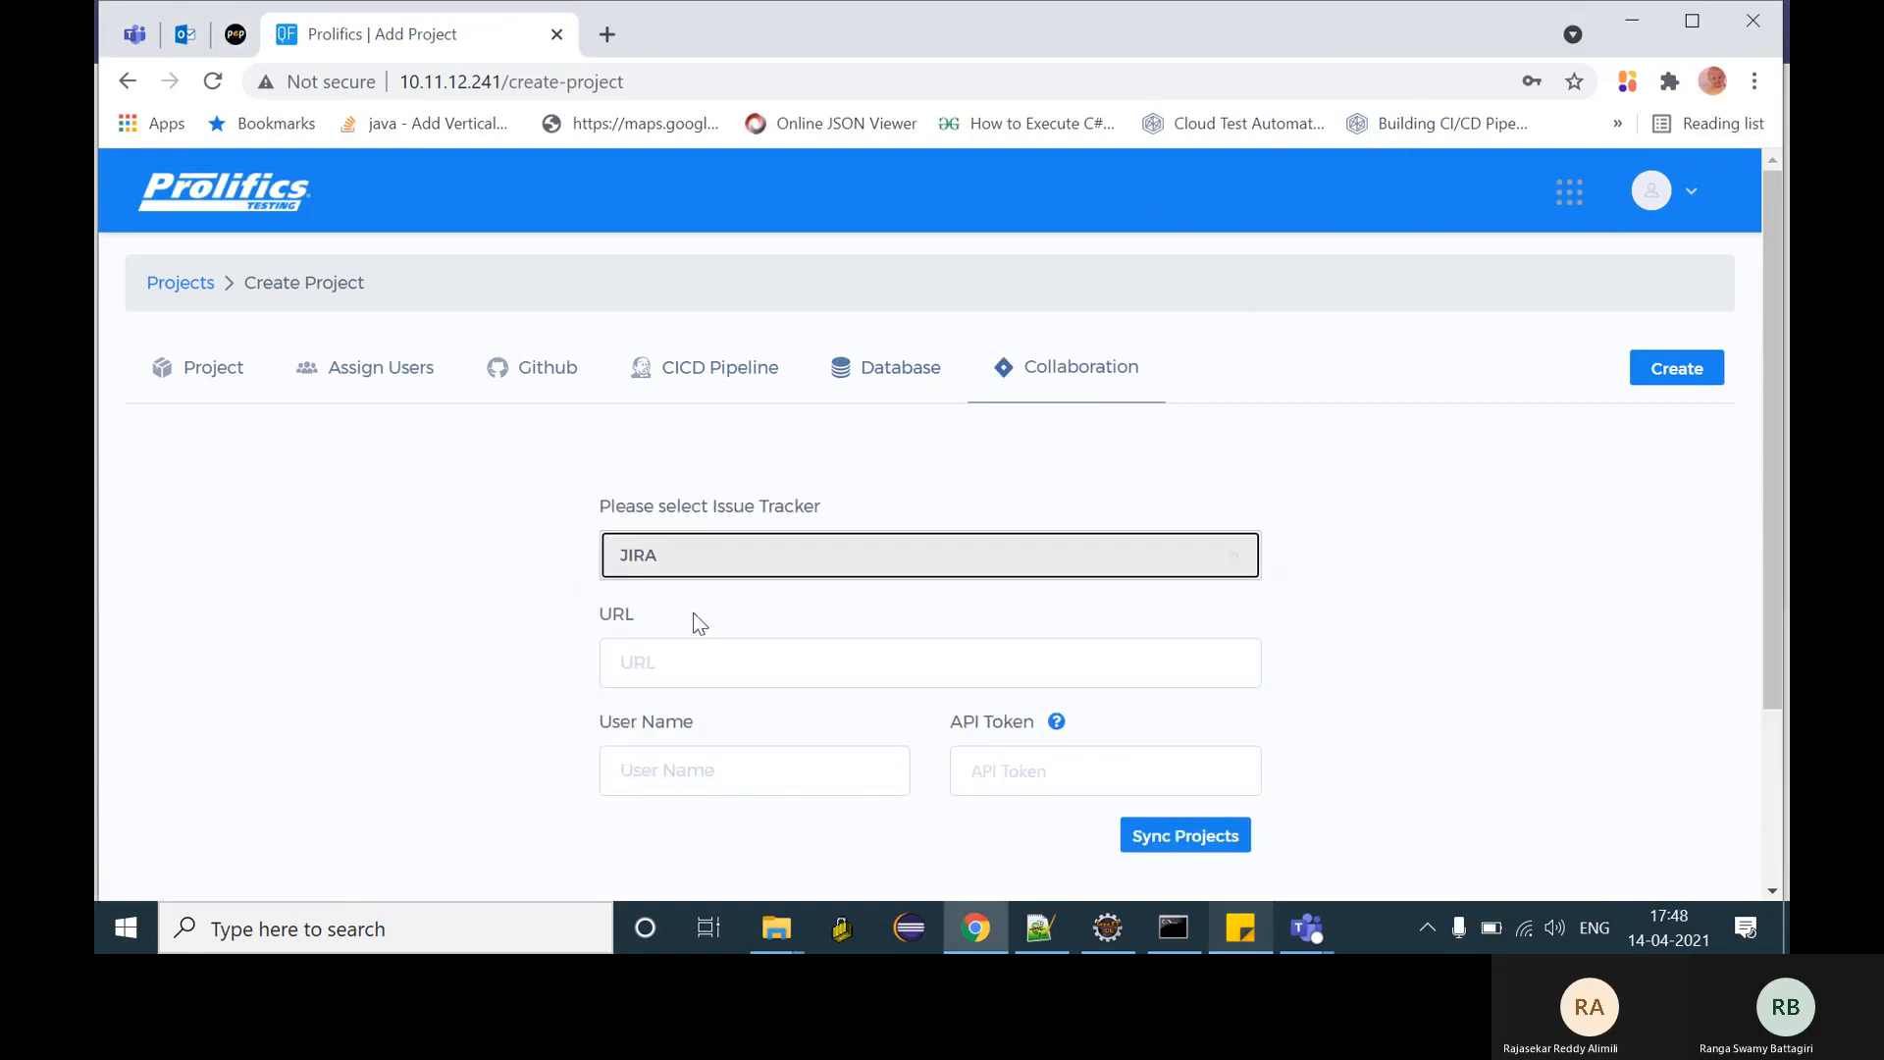
left_click(1241, 927)
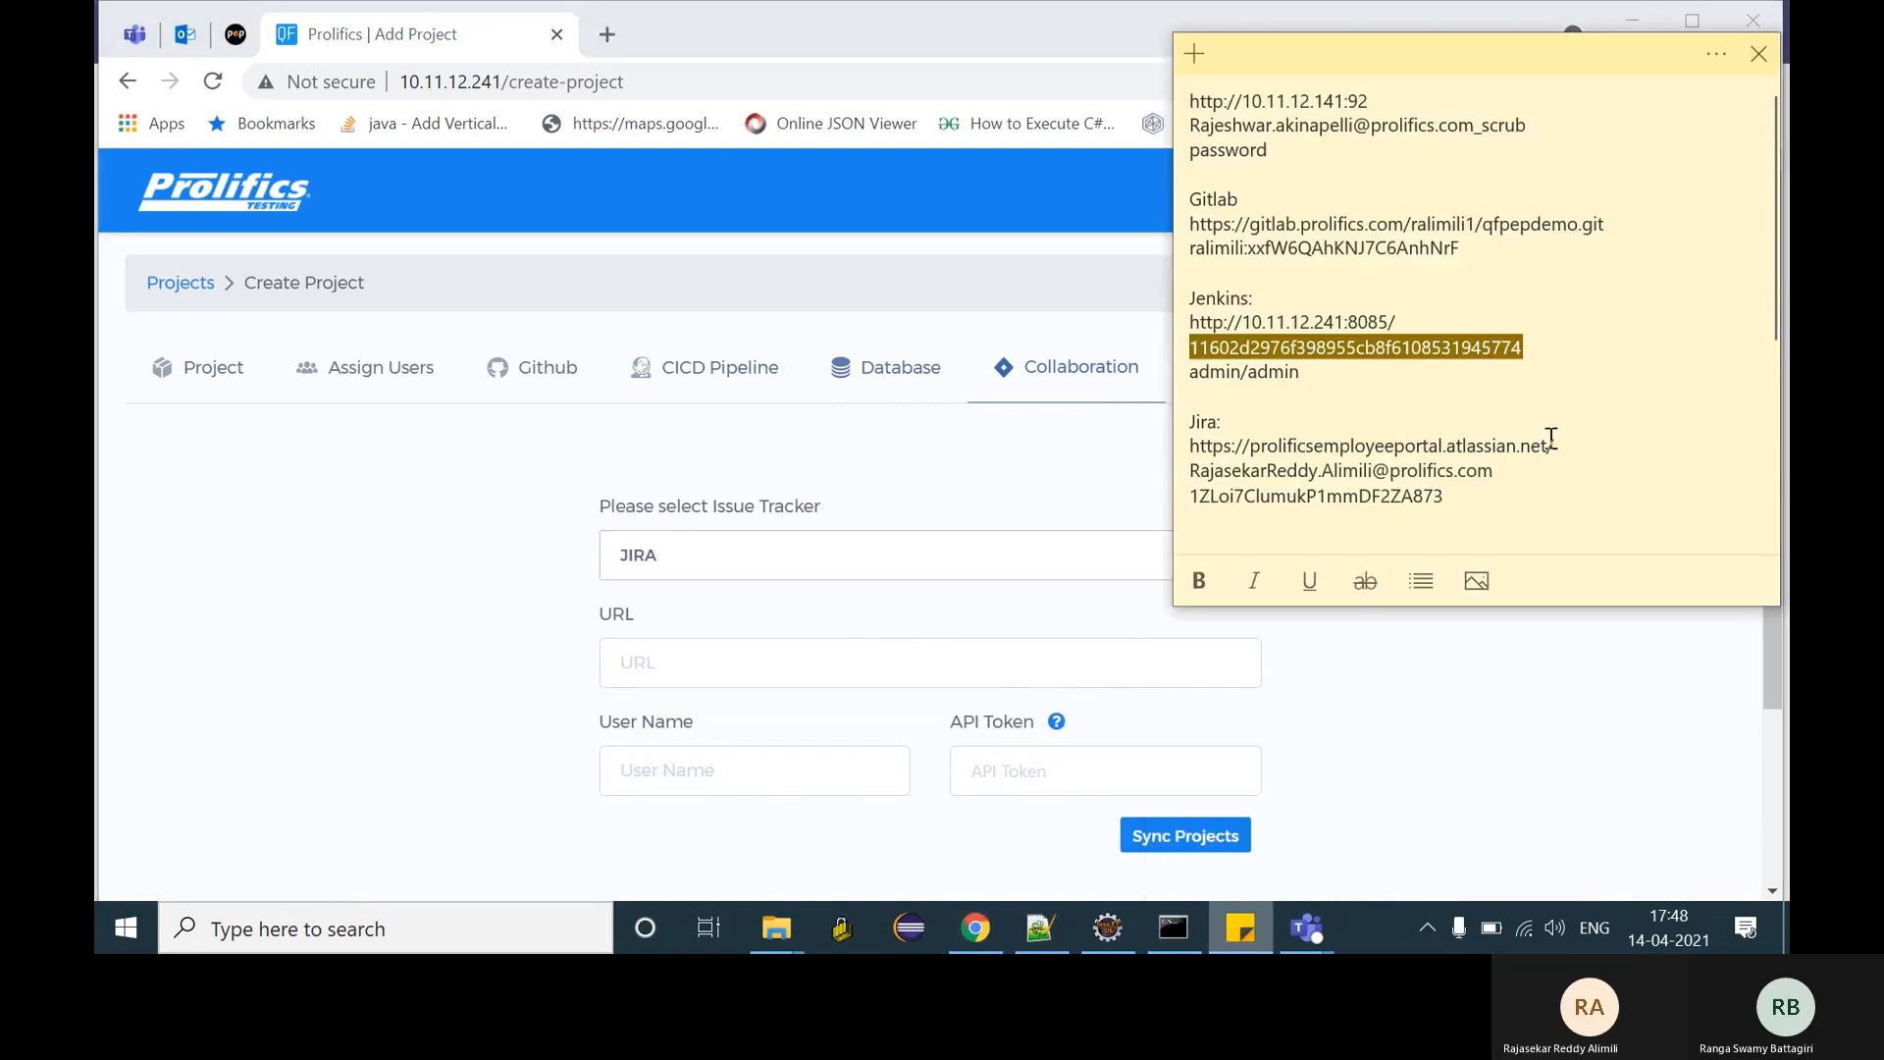
left_click_drag(1552, 445, 1189, 449)
key("ctrl+c")
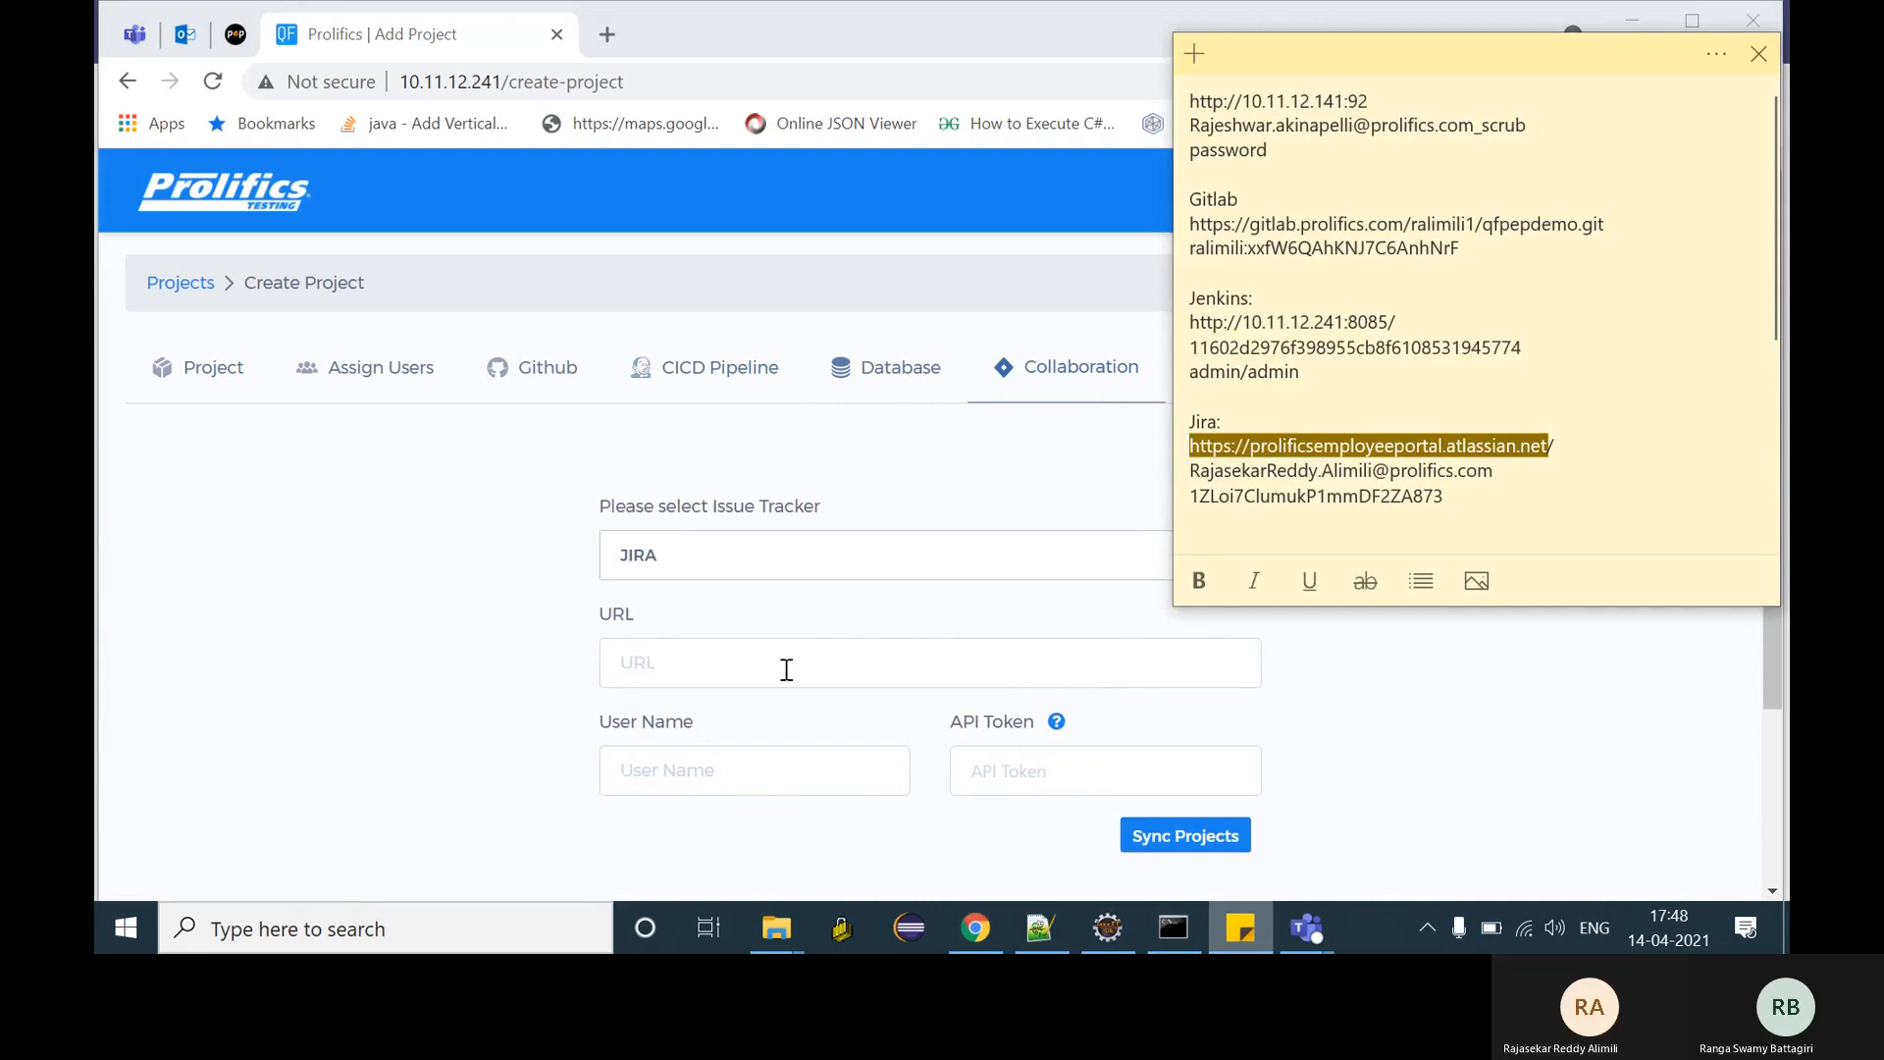
left_click(733, 677)
key("ctrl+v")
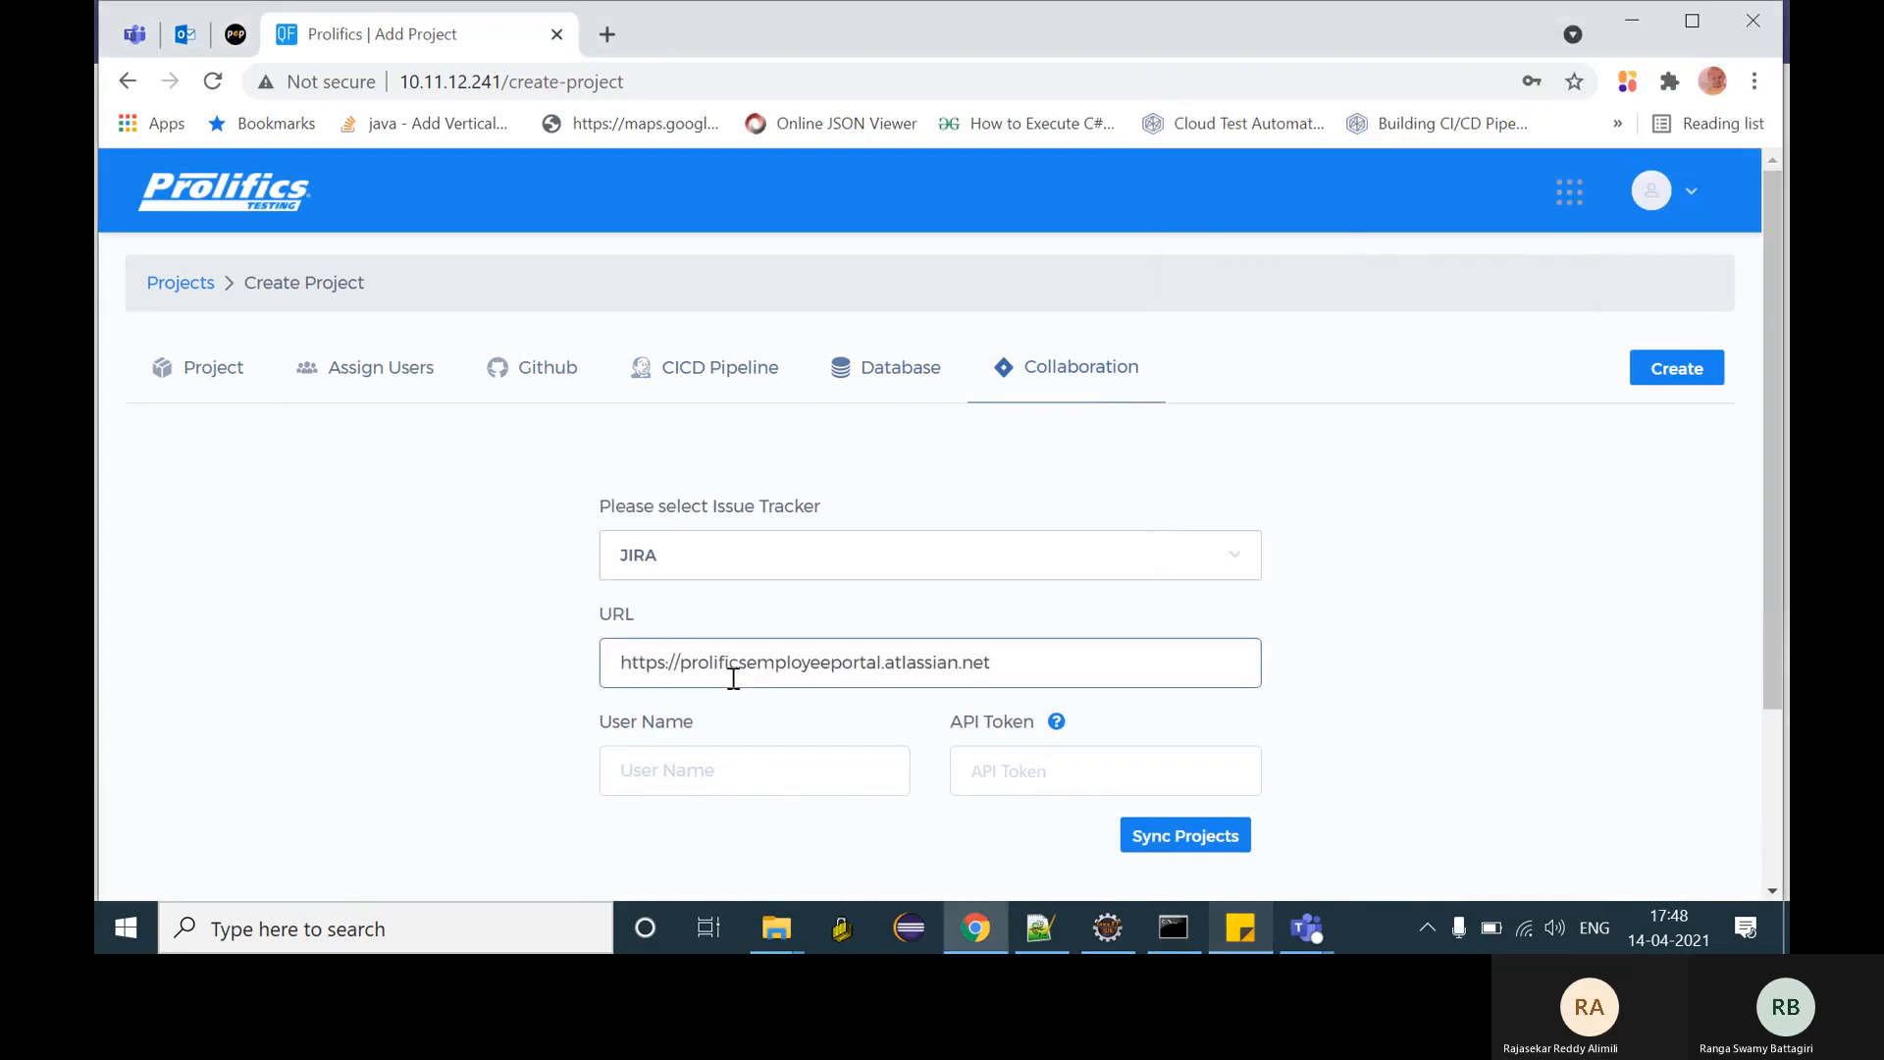
- Paste the Jira account e-mail and the API token from Sticky Notes into their fields
left_click(1243, 929)
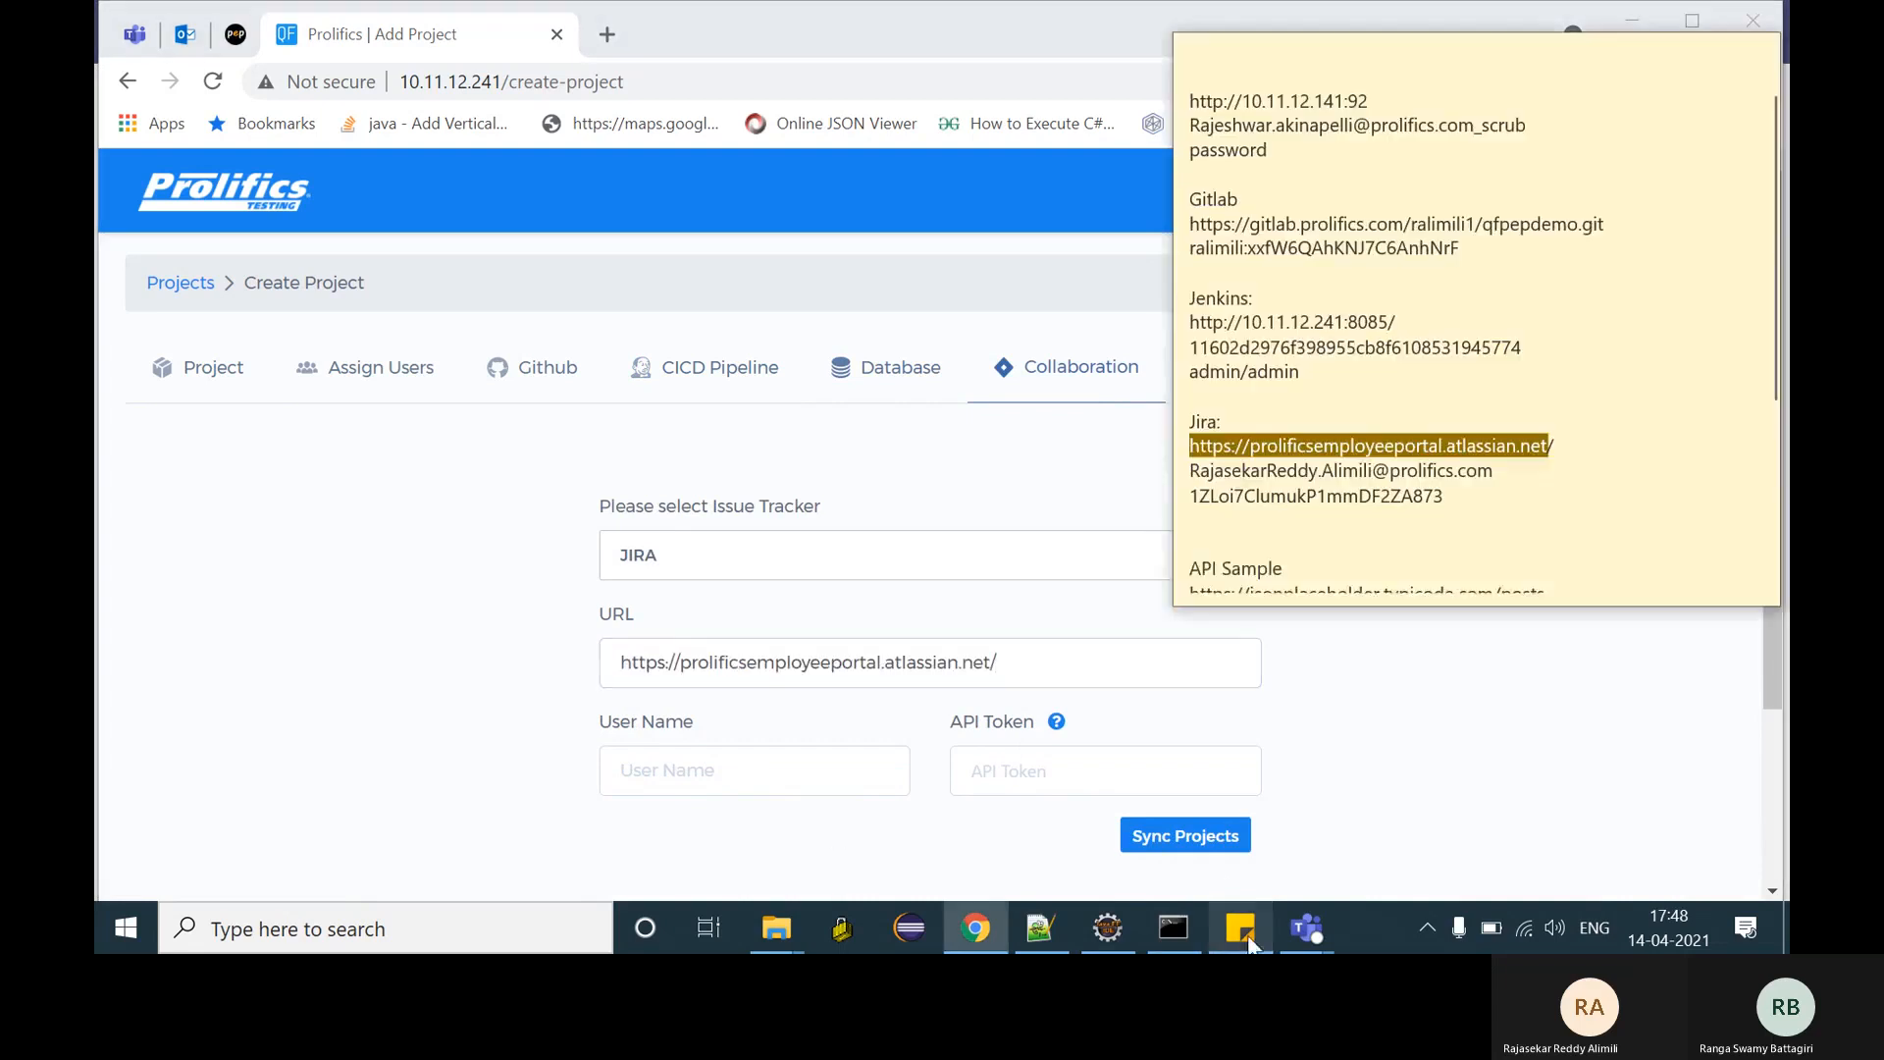
left_click_drag(1492, 472, 1185, 475)
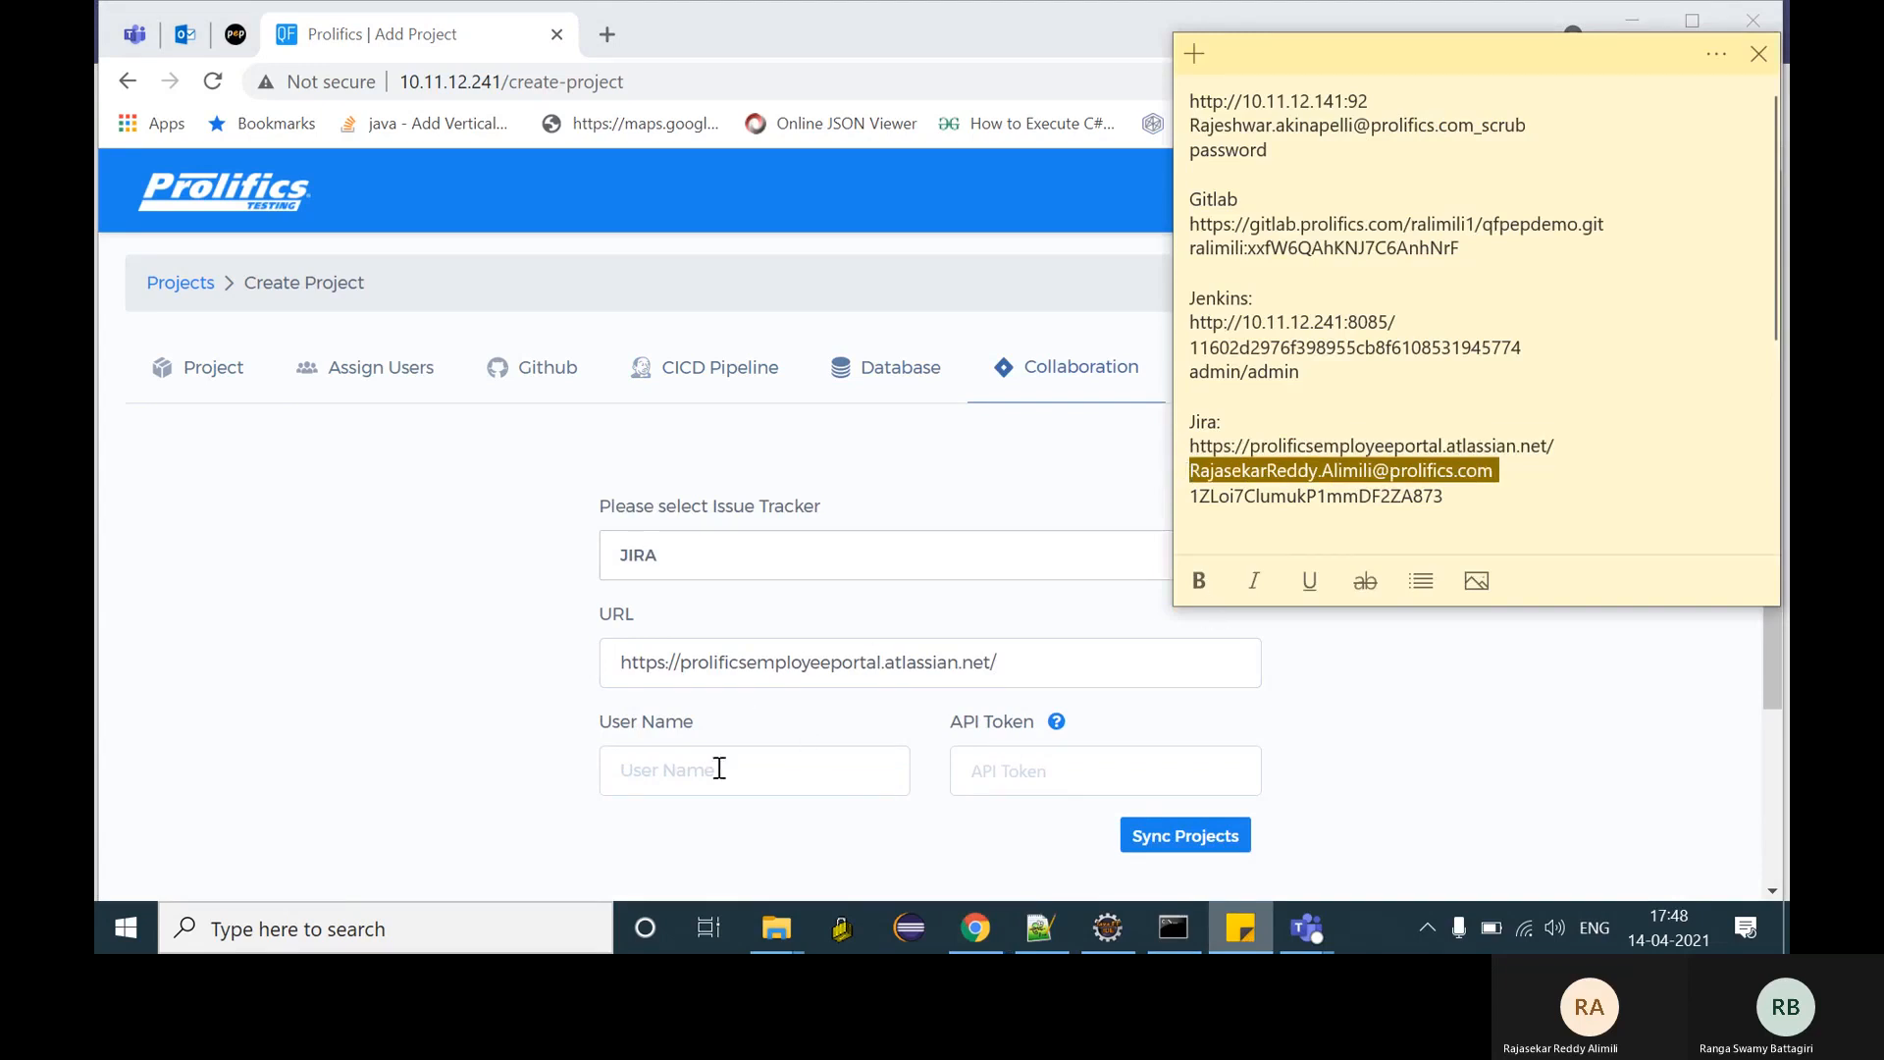
left_click(1489, 490)
left_click_drag(1493, 475, 1167, 474)
key("ctrl+c")
left_click(753, 783)
key("ctrl+v")
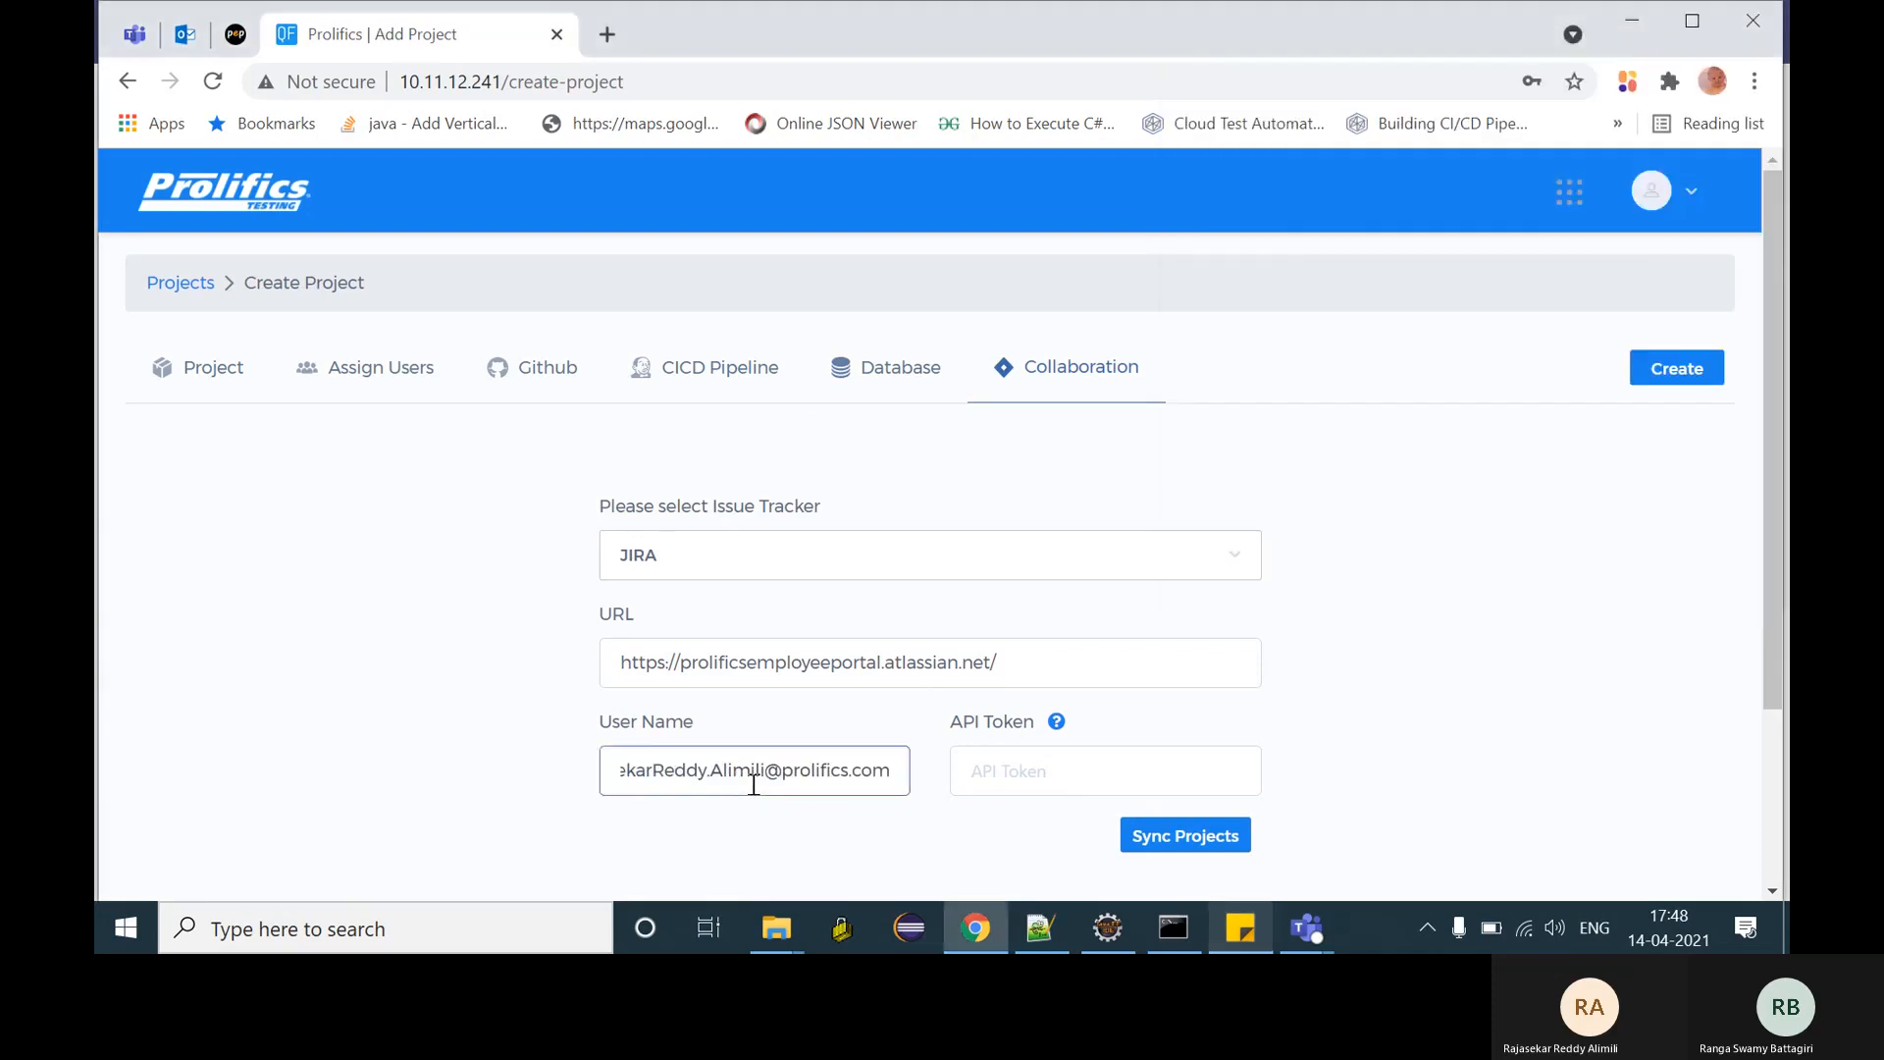
left_click(1241, 928)
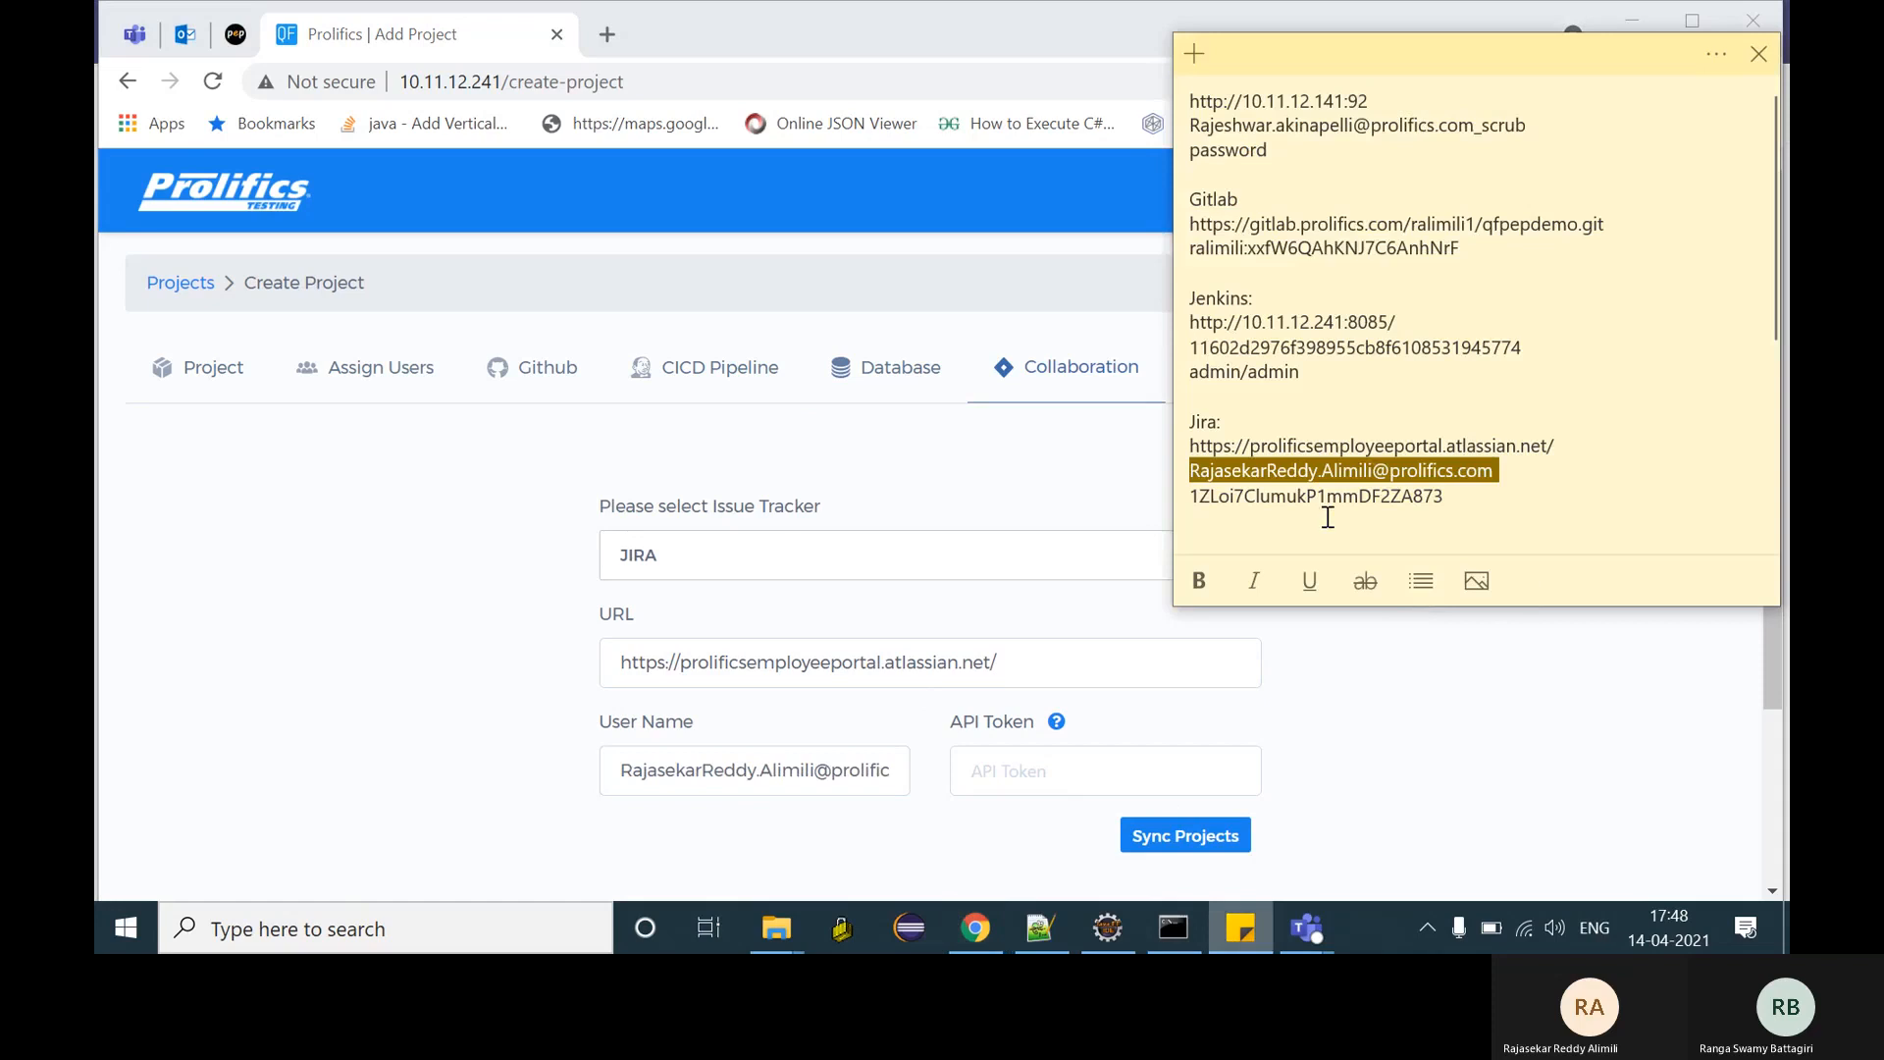
double_click(1329, 496)
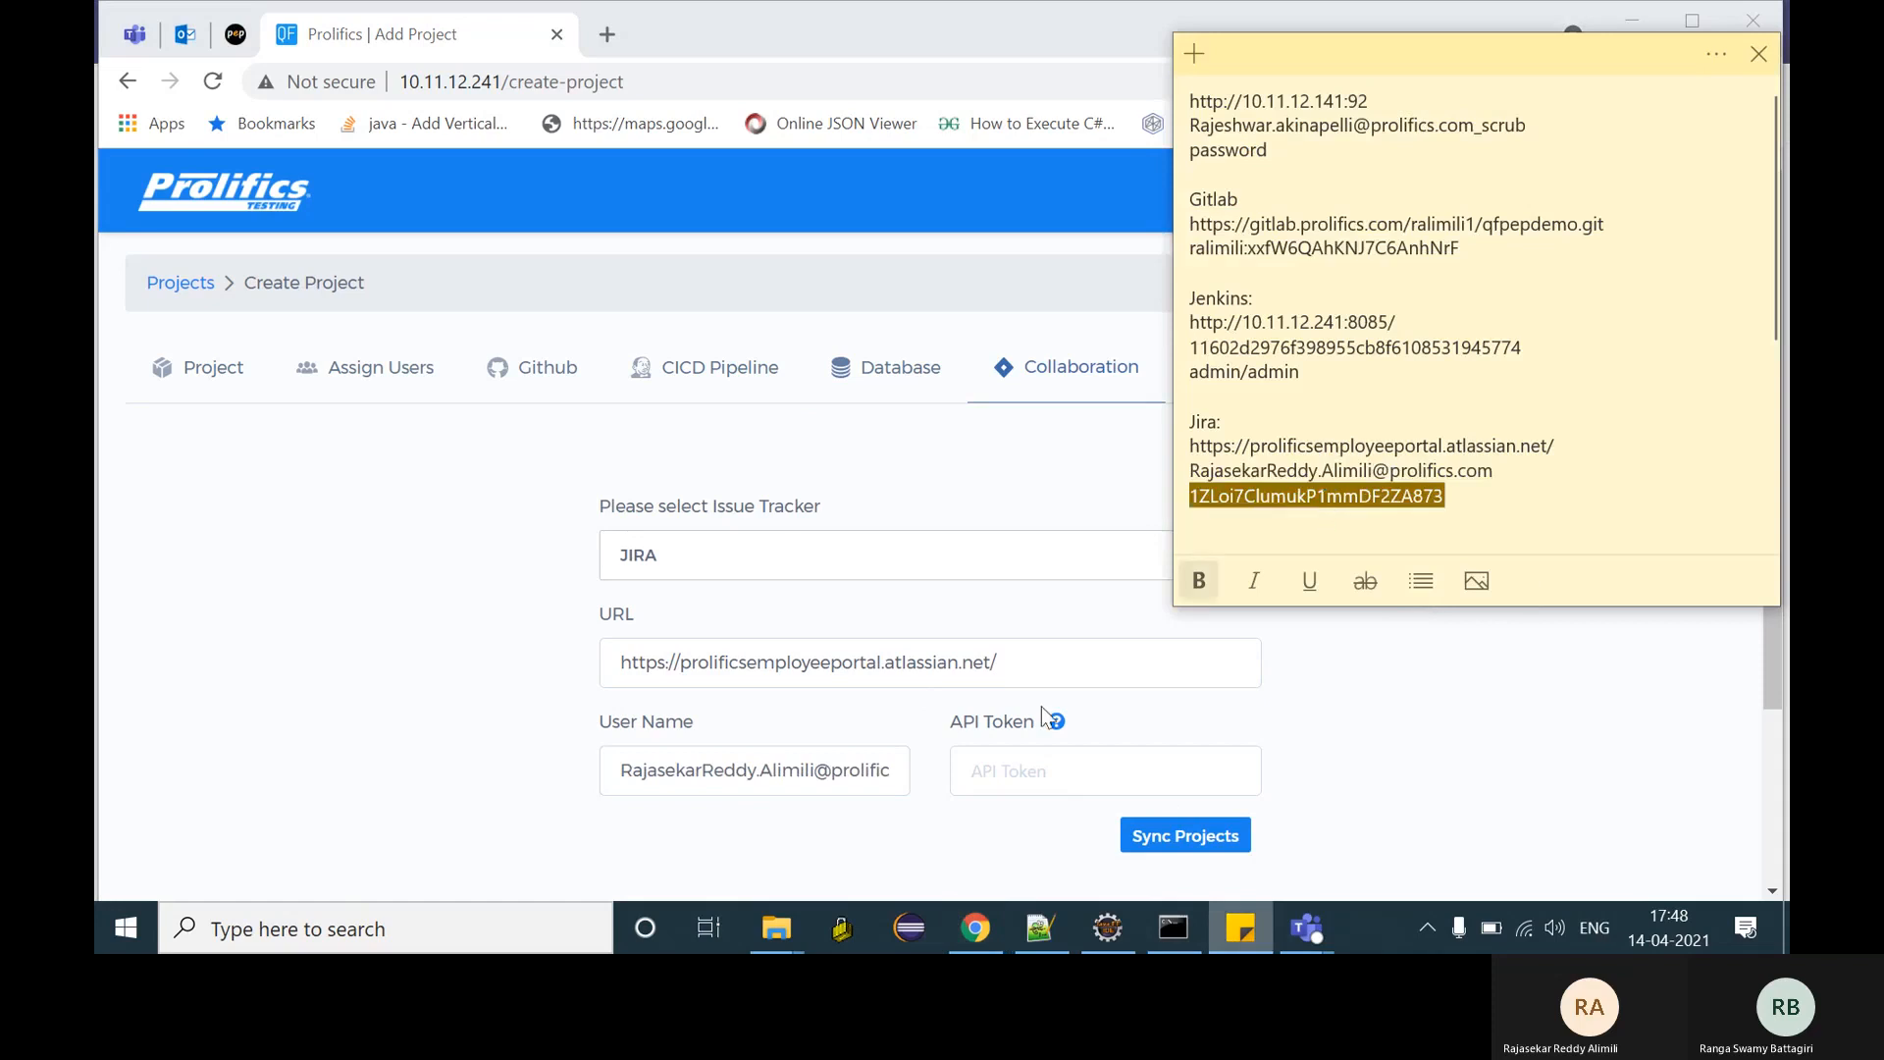
left_click(977, 765)
key("ctrl+v")
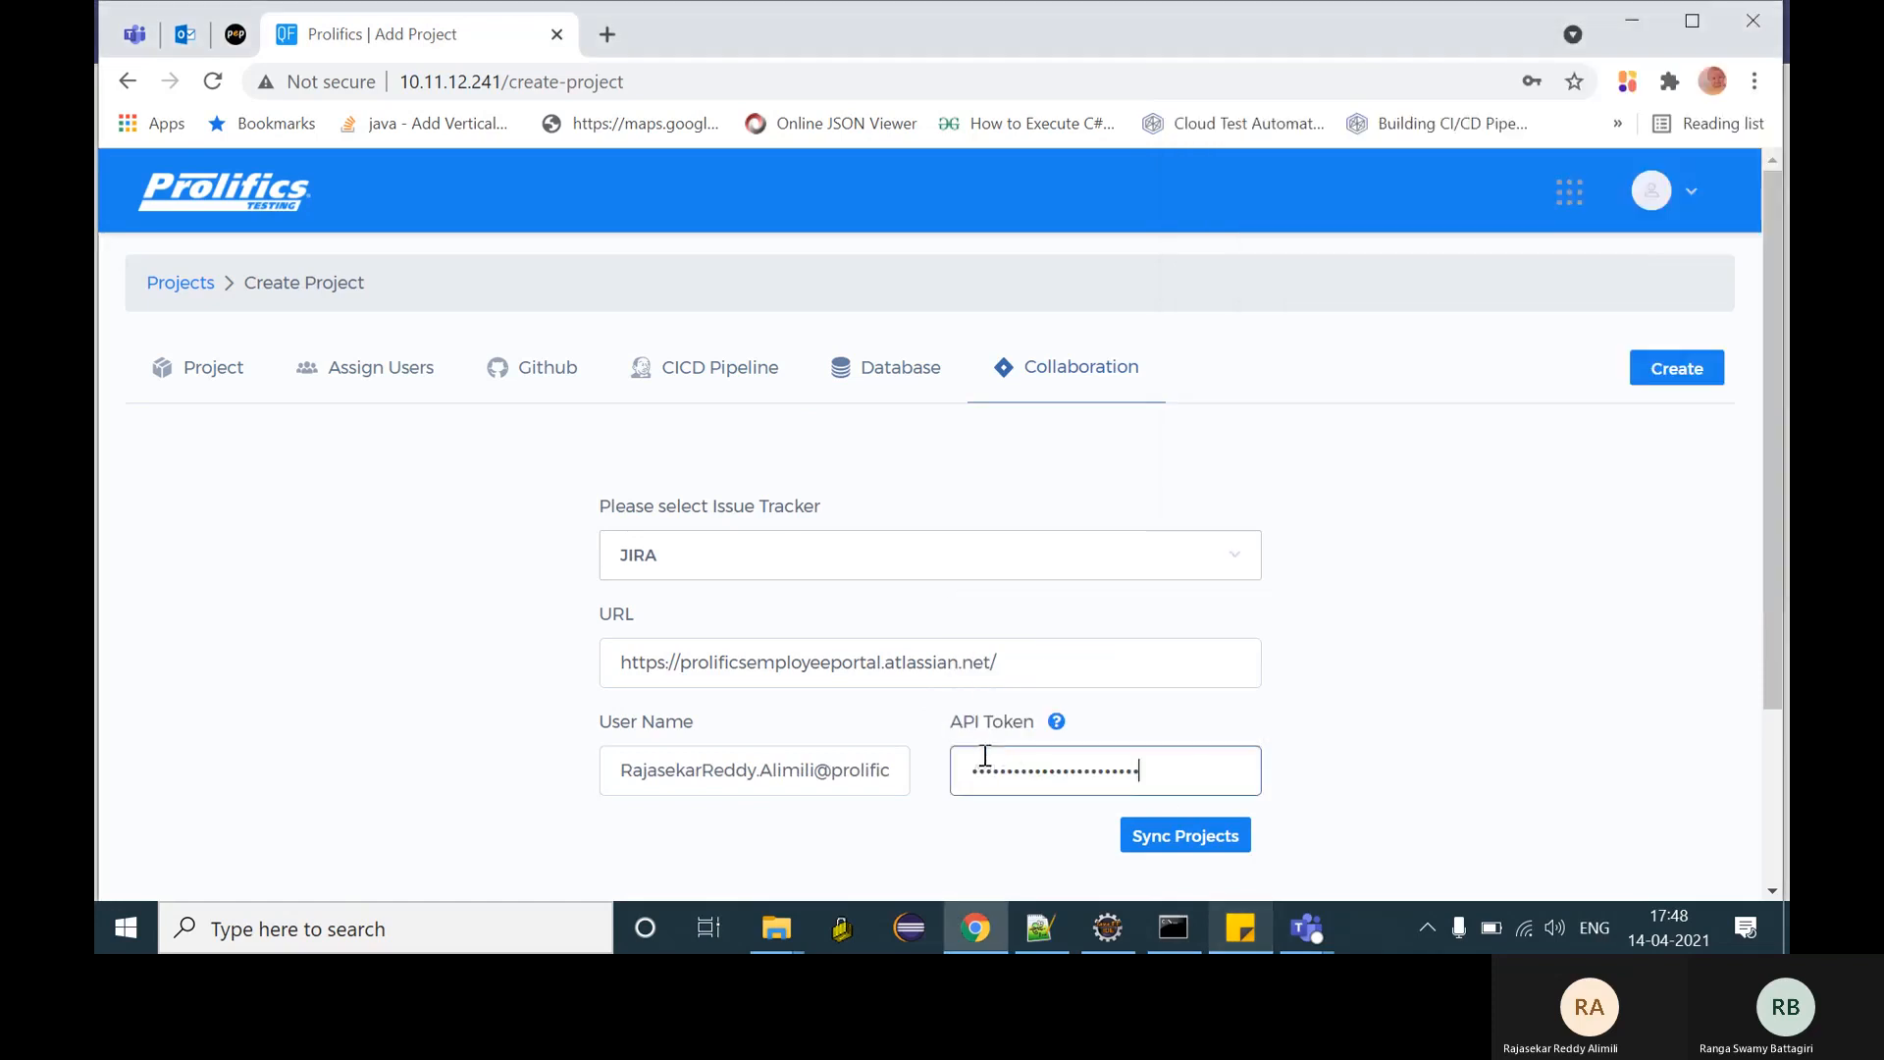
- Fetch the Jira projects and select PROLIFICS EMPLOYEE PORTAL
left_click(1171, 837)
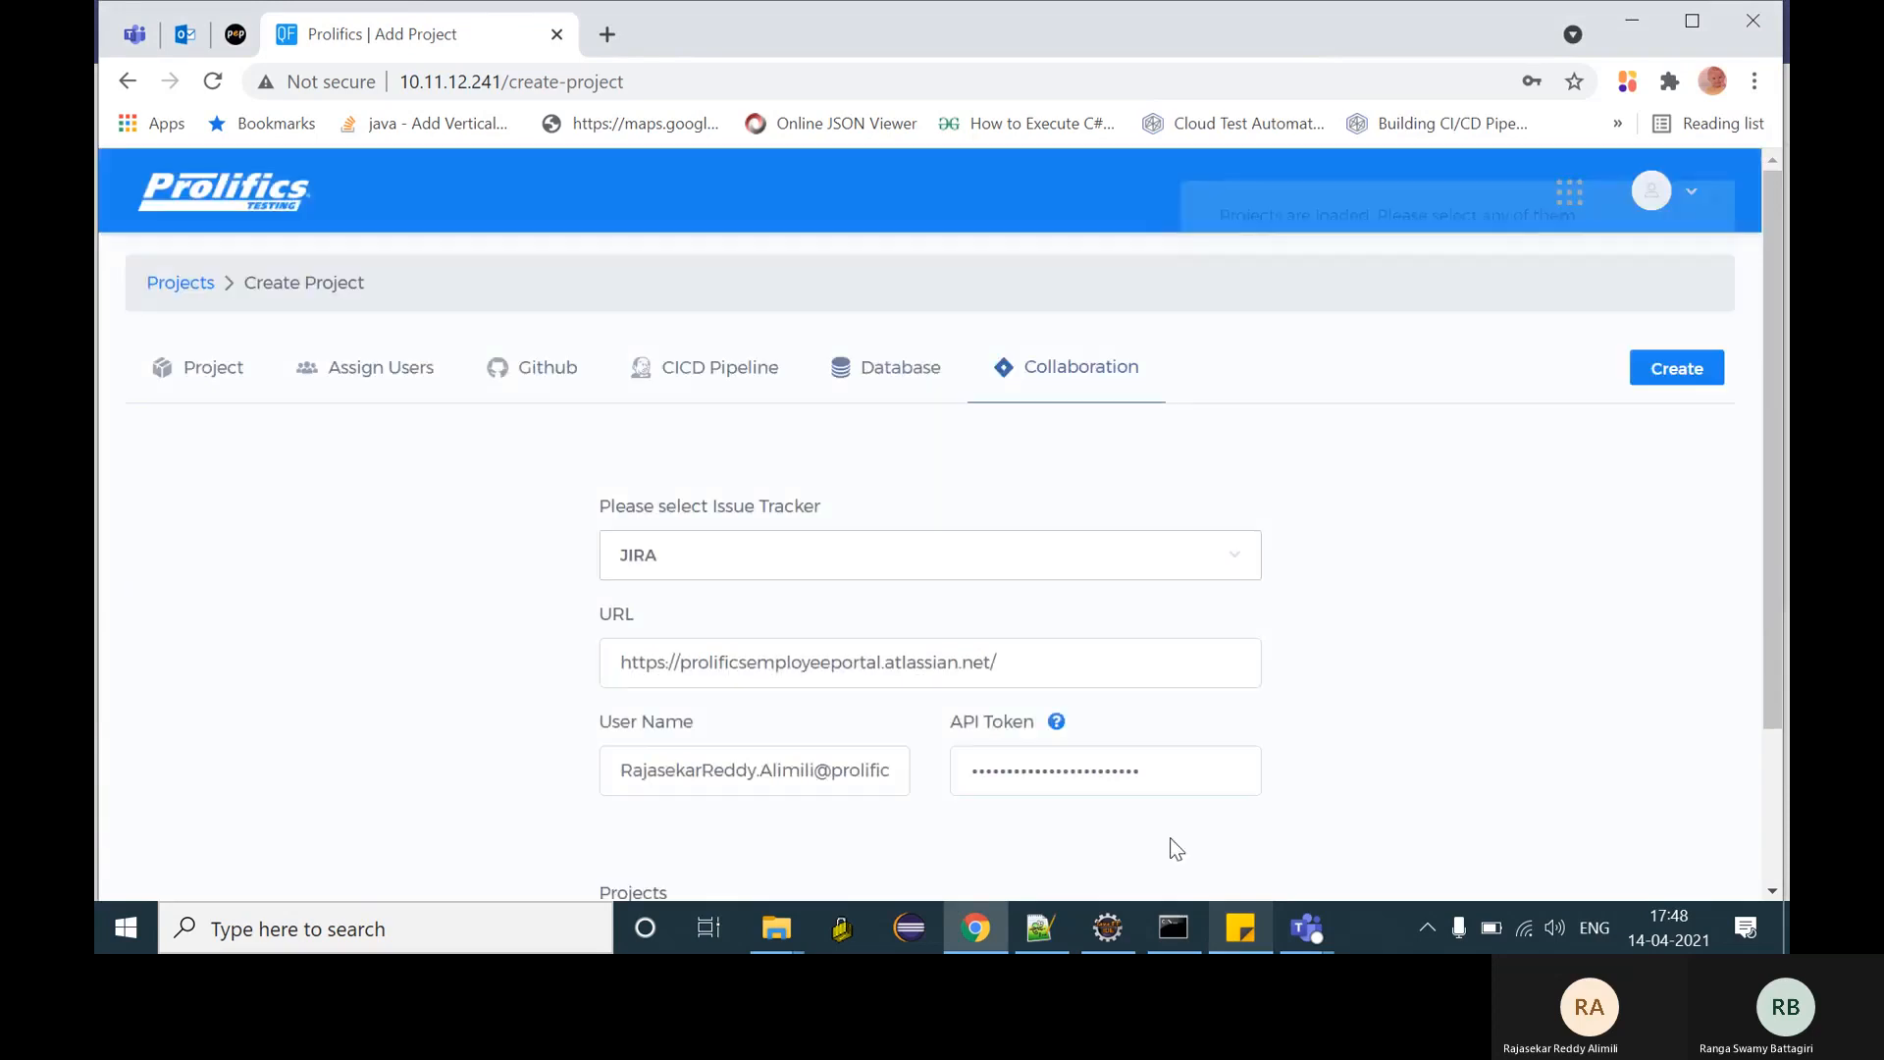
scroll(946, 650, "down", 2)
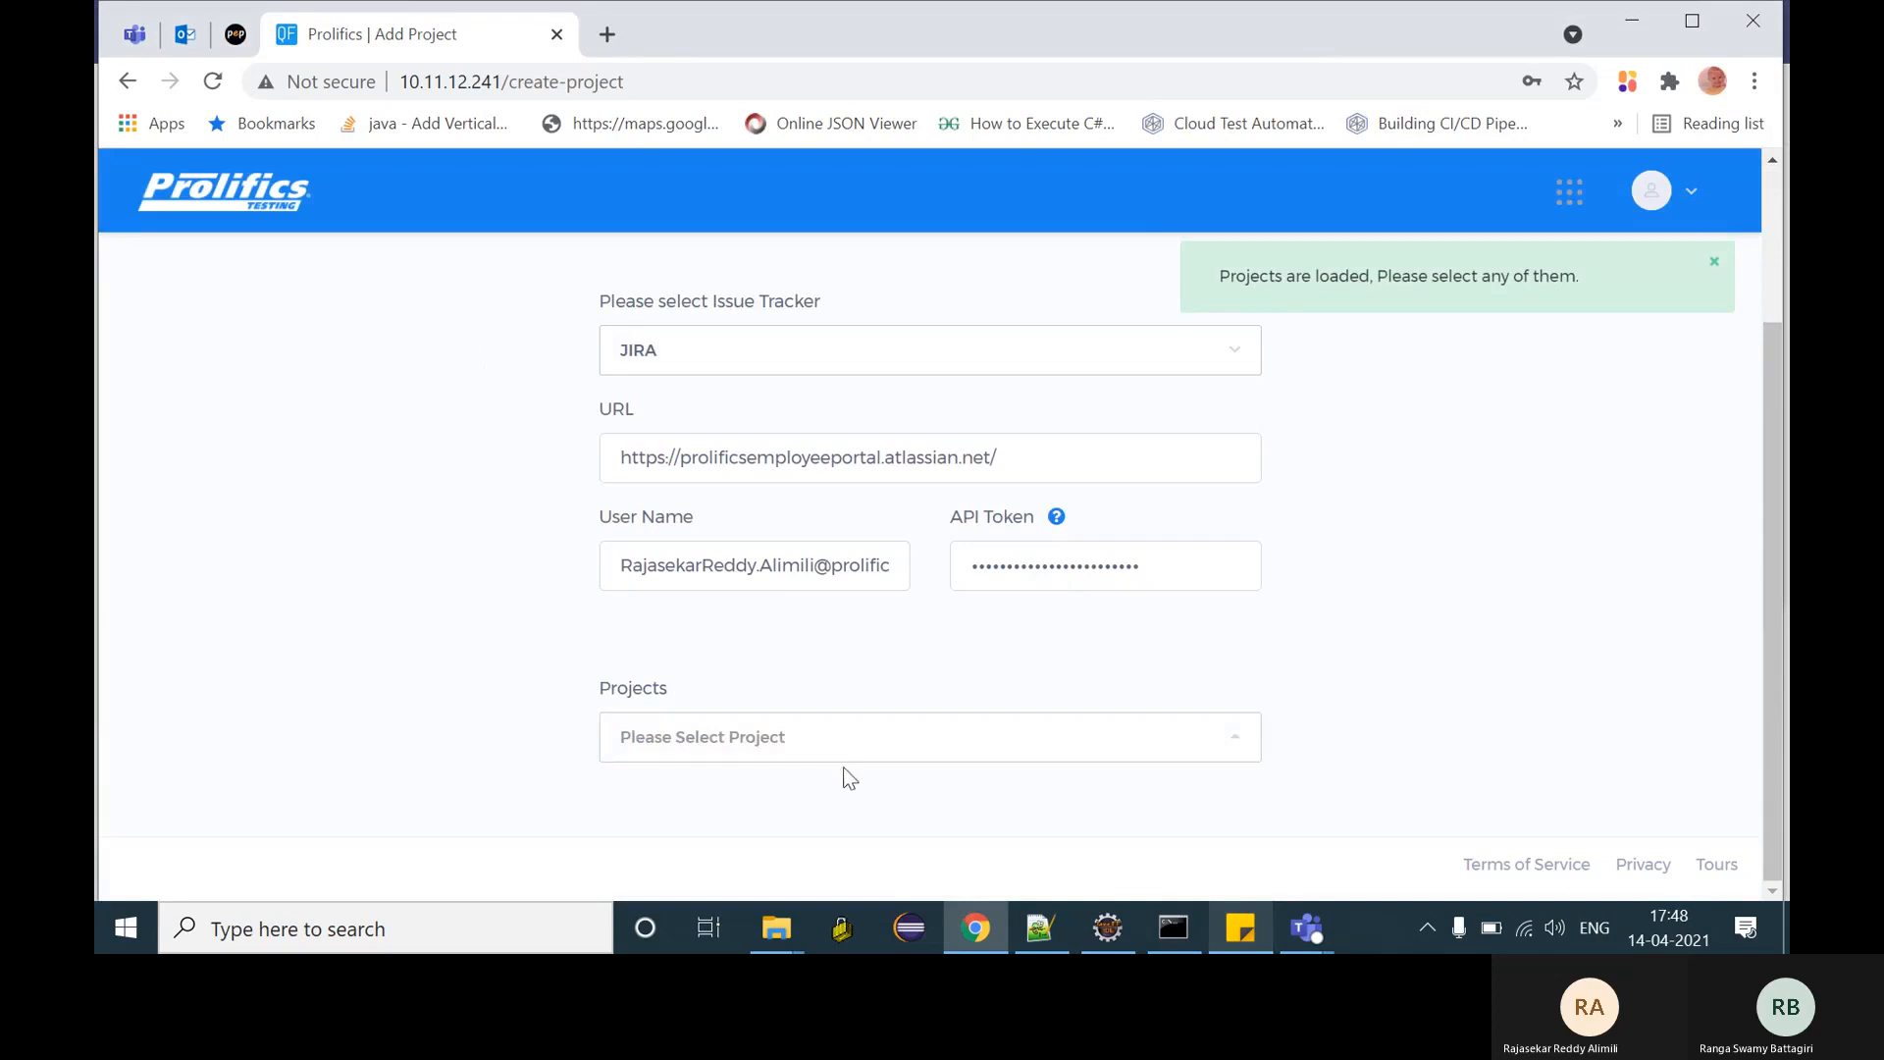
left_click(874, 749)
left_click(813, 639)
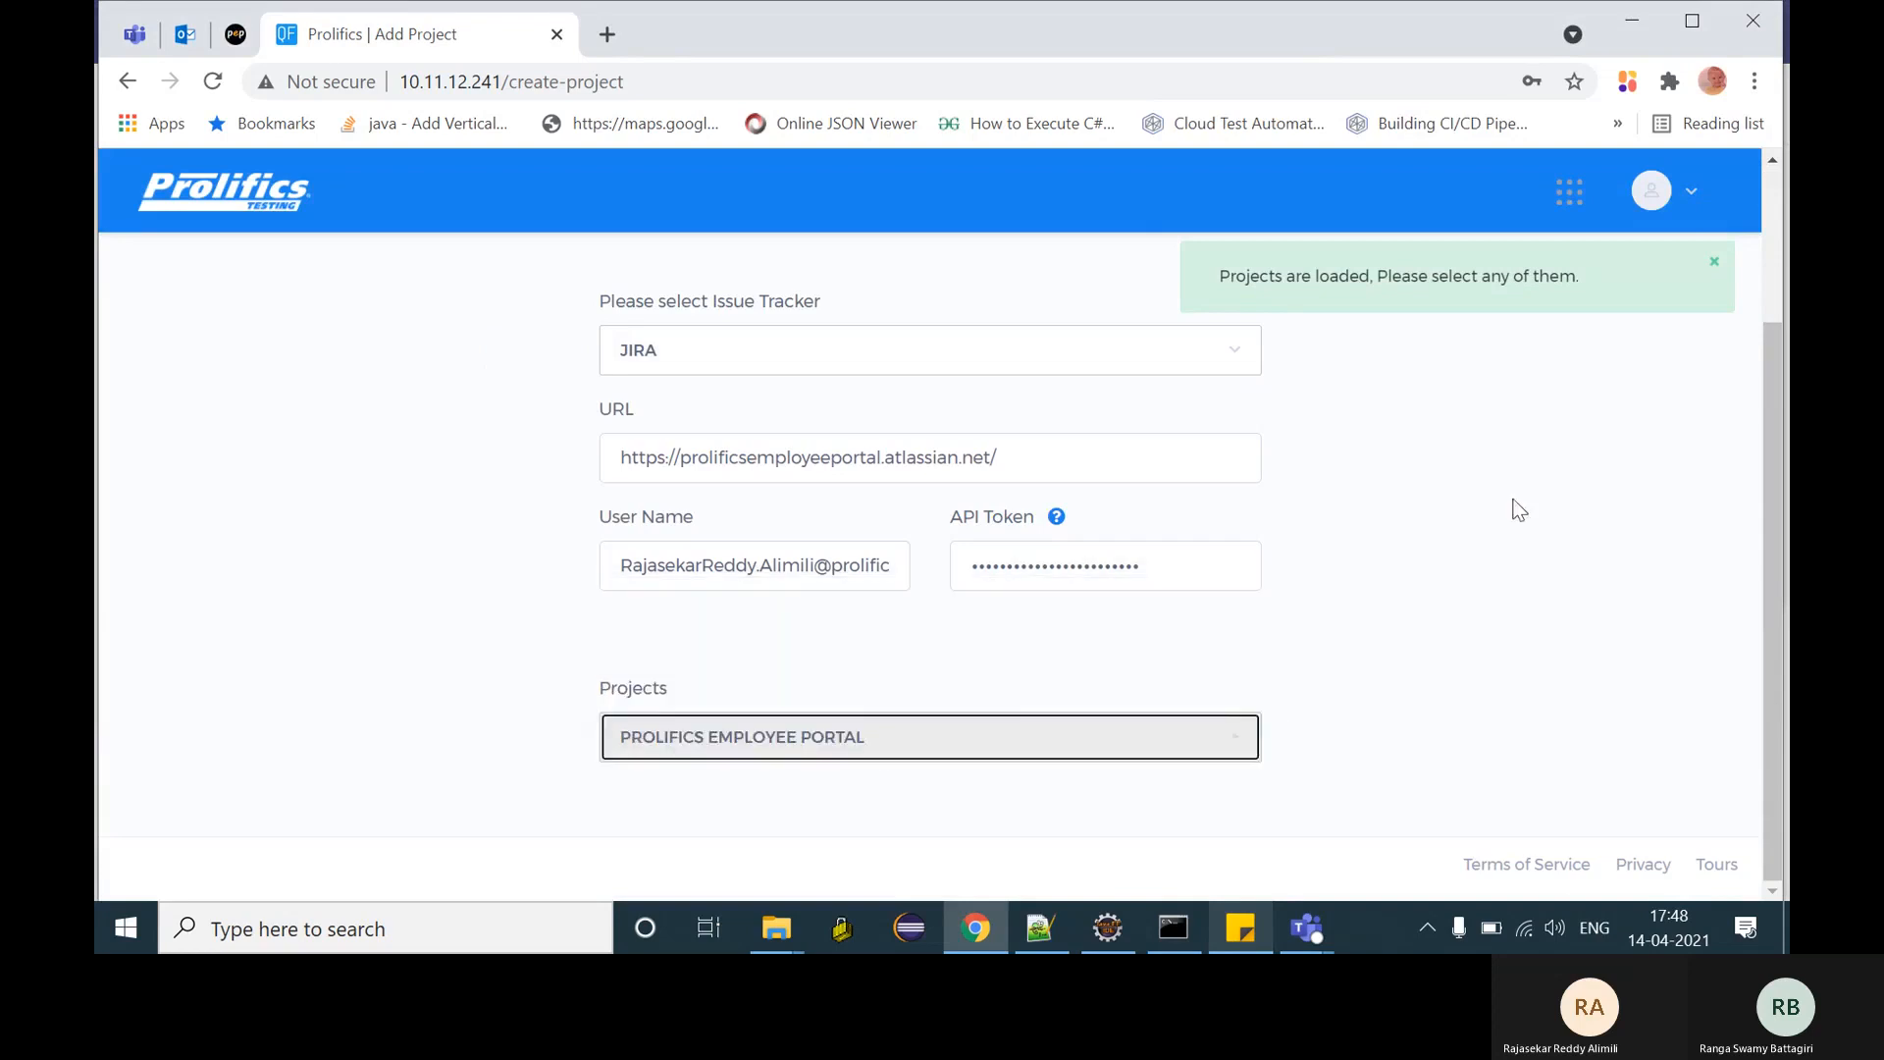
scroll(1496, 530, "up", 3)
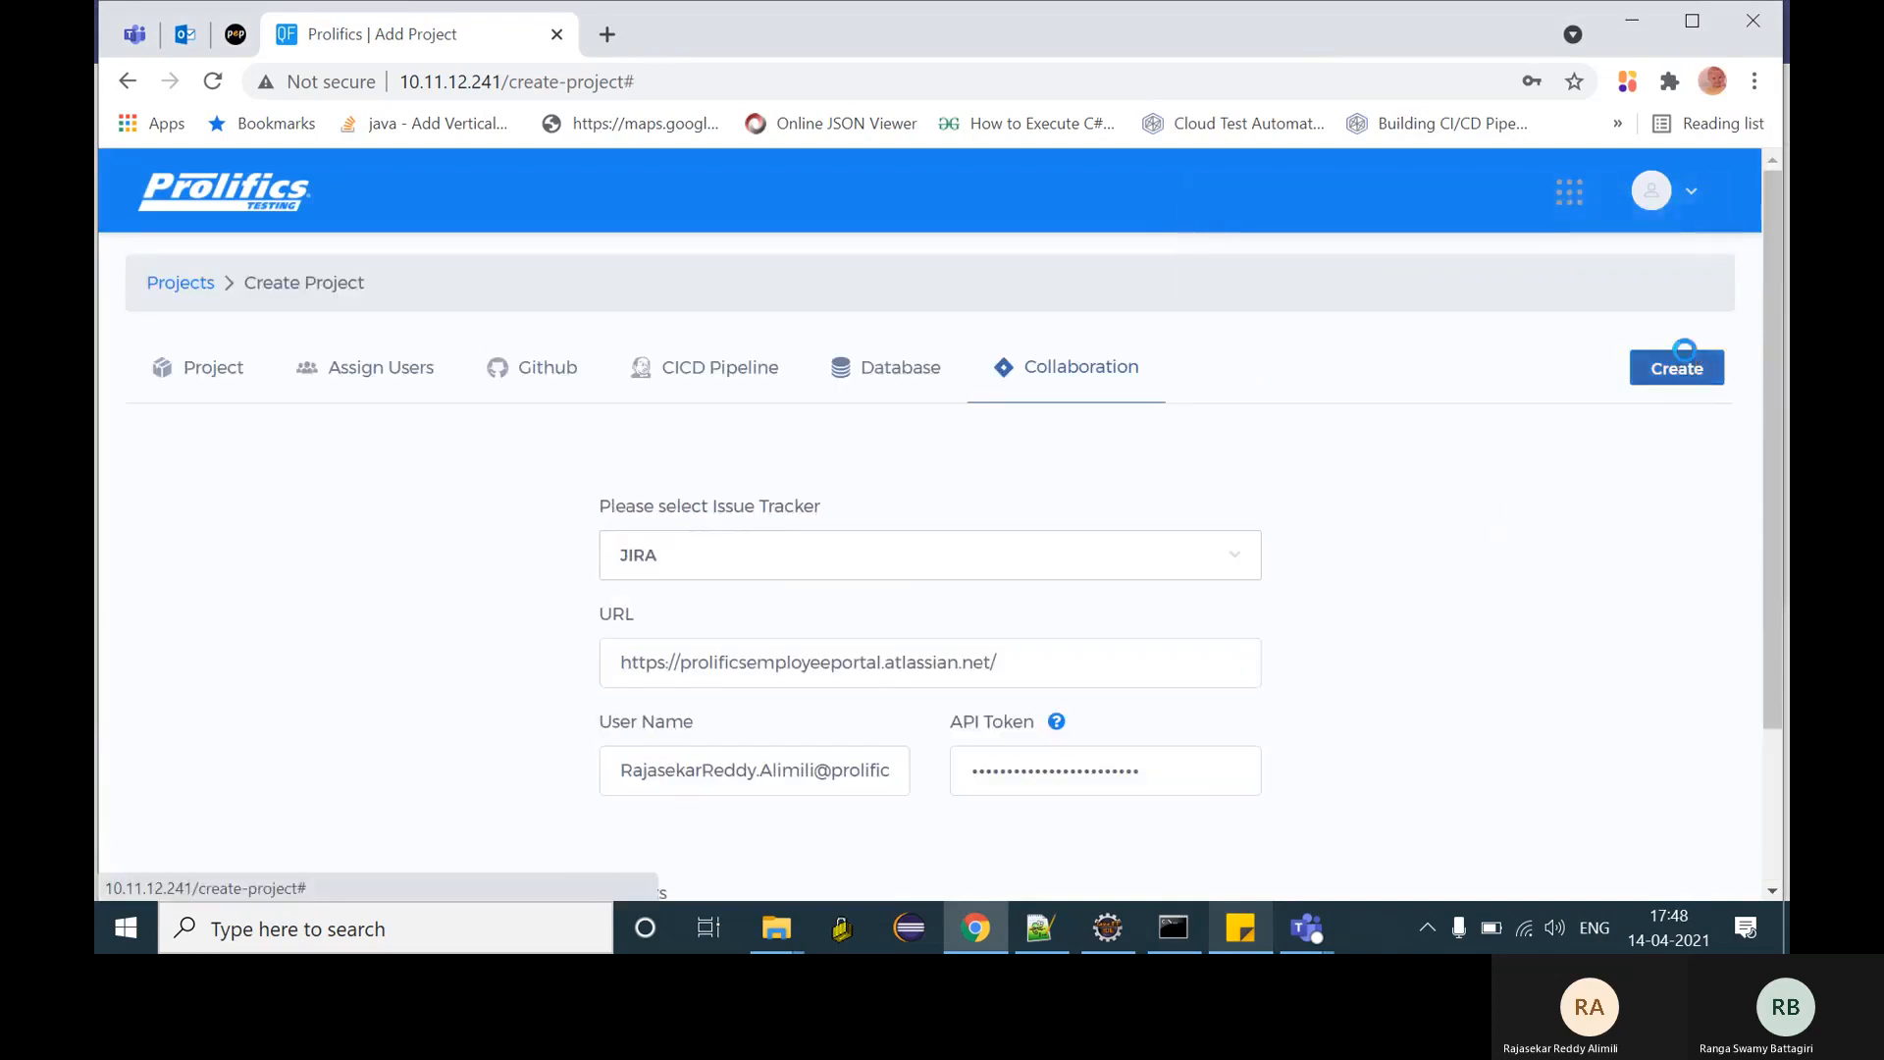
- Create the project, decline saving the password, and open the WebDemoPro project
left_click(1686, 365)
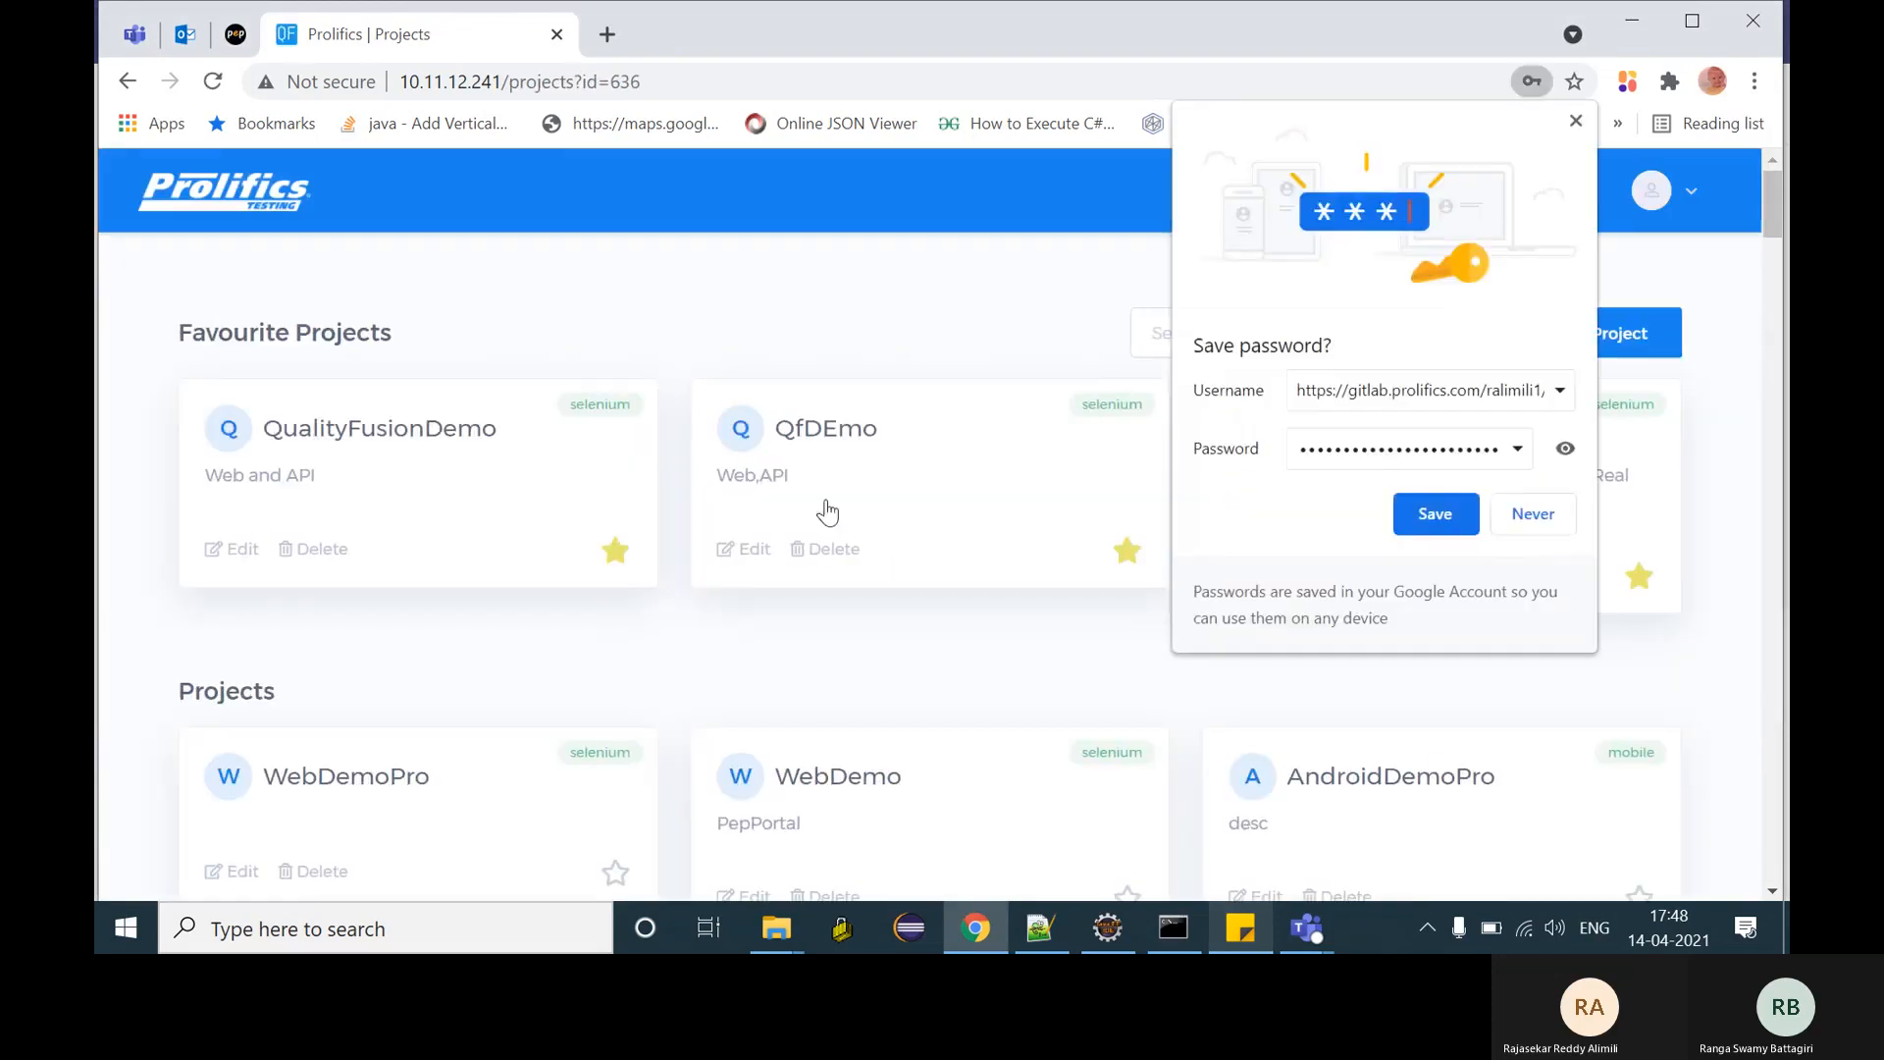
left_click(1531, 516)
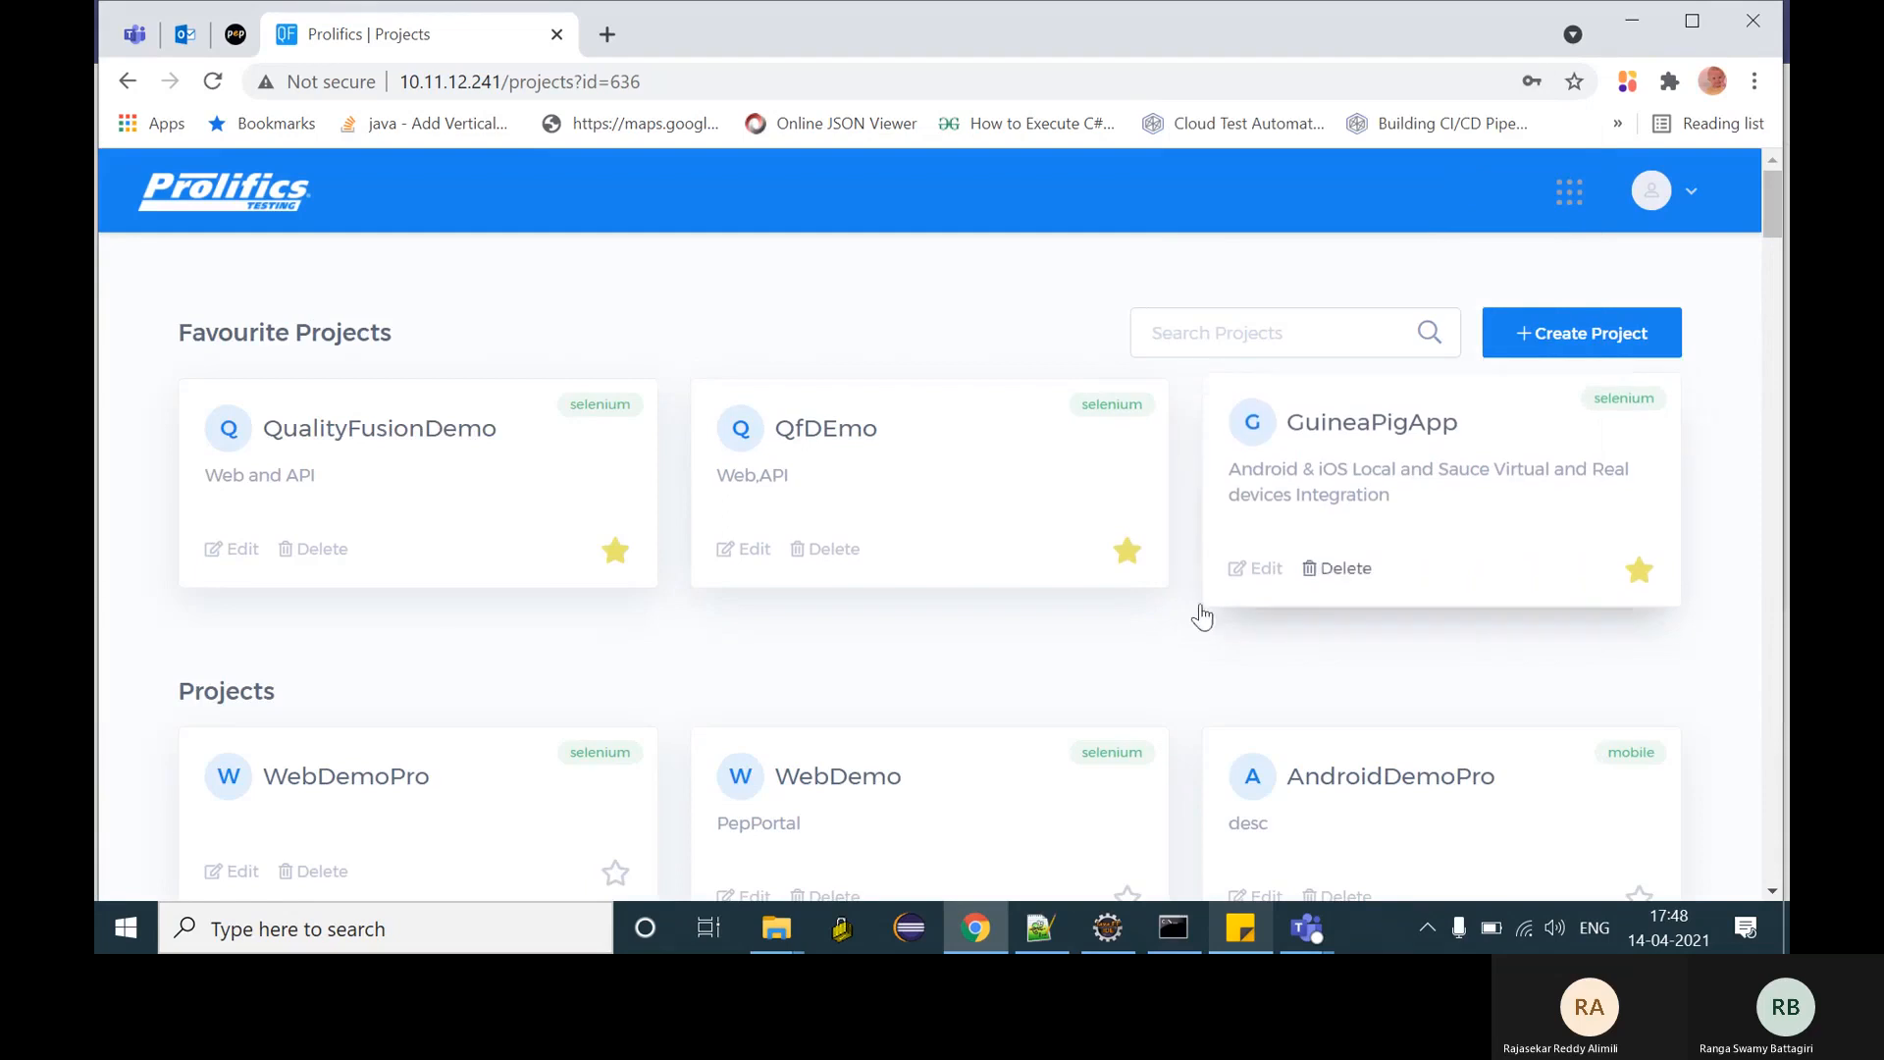
left_click(391, 806)
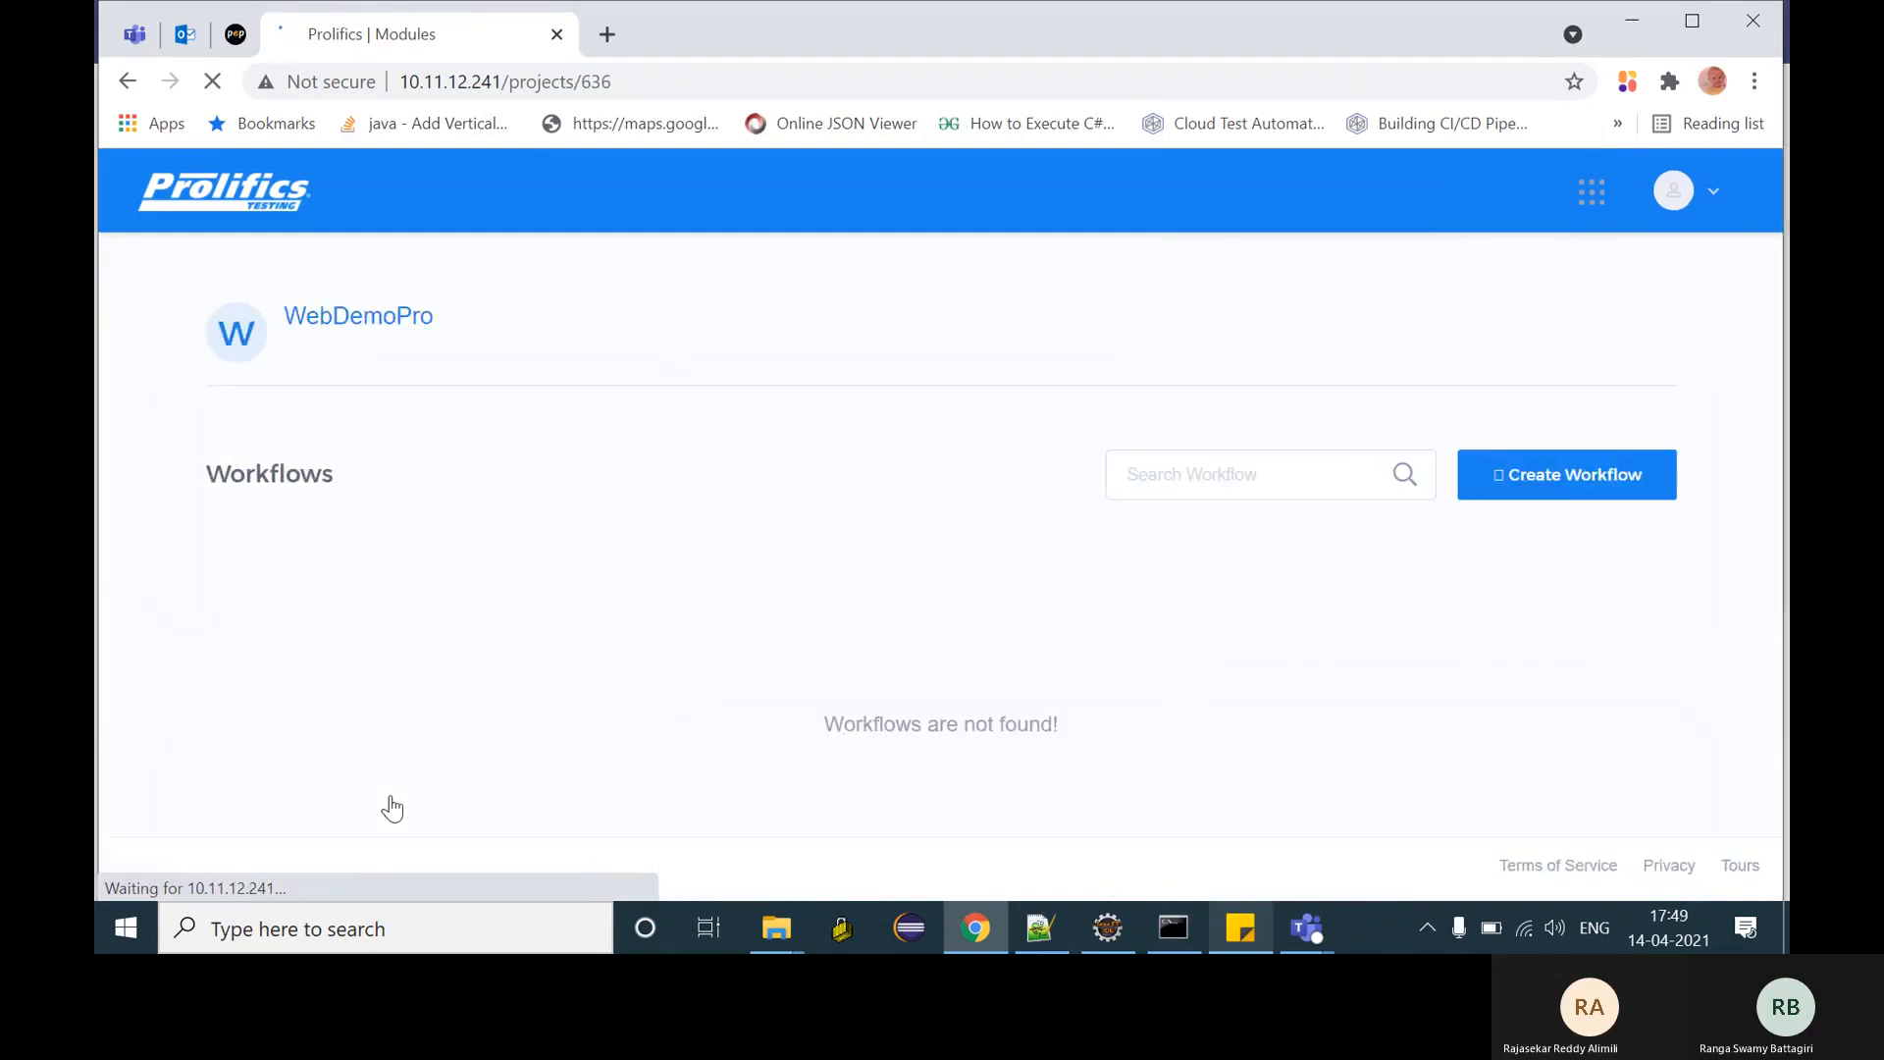
left_click(1587, 493)
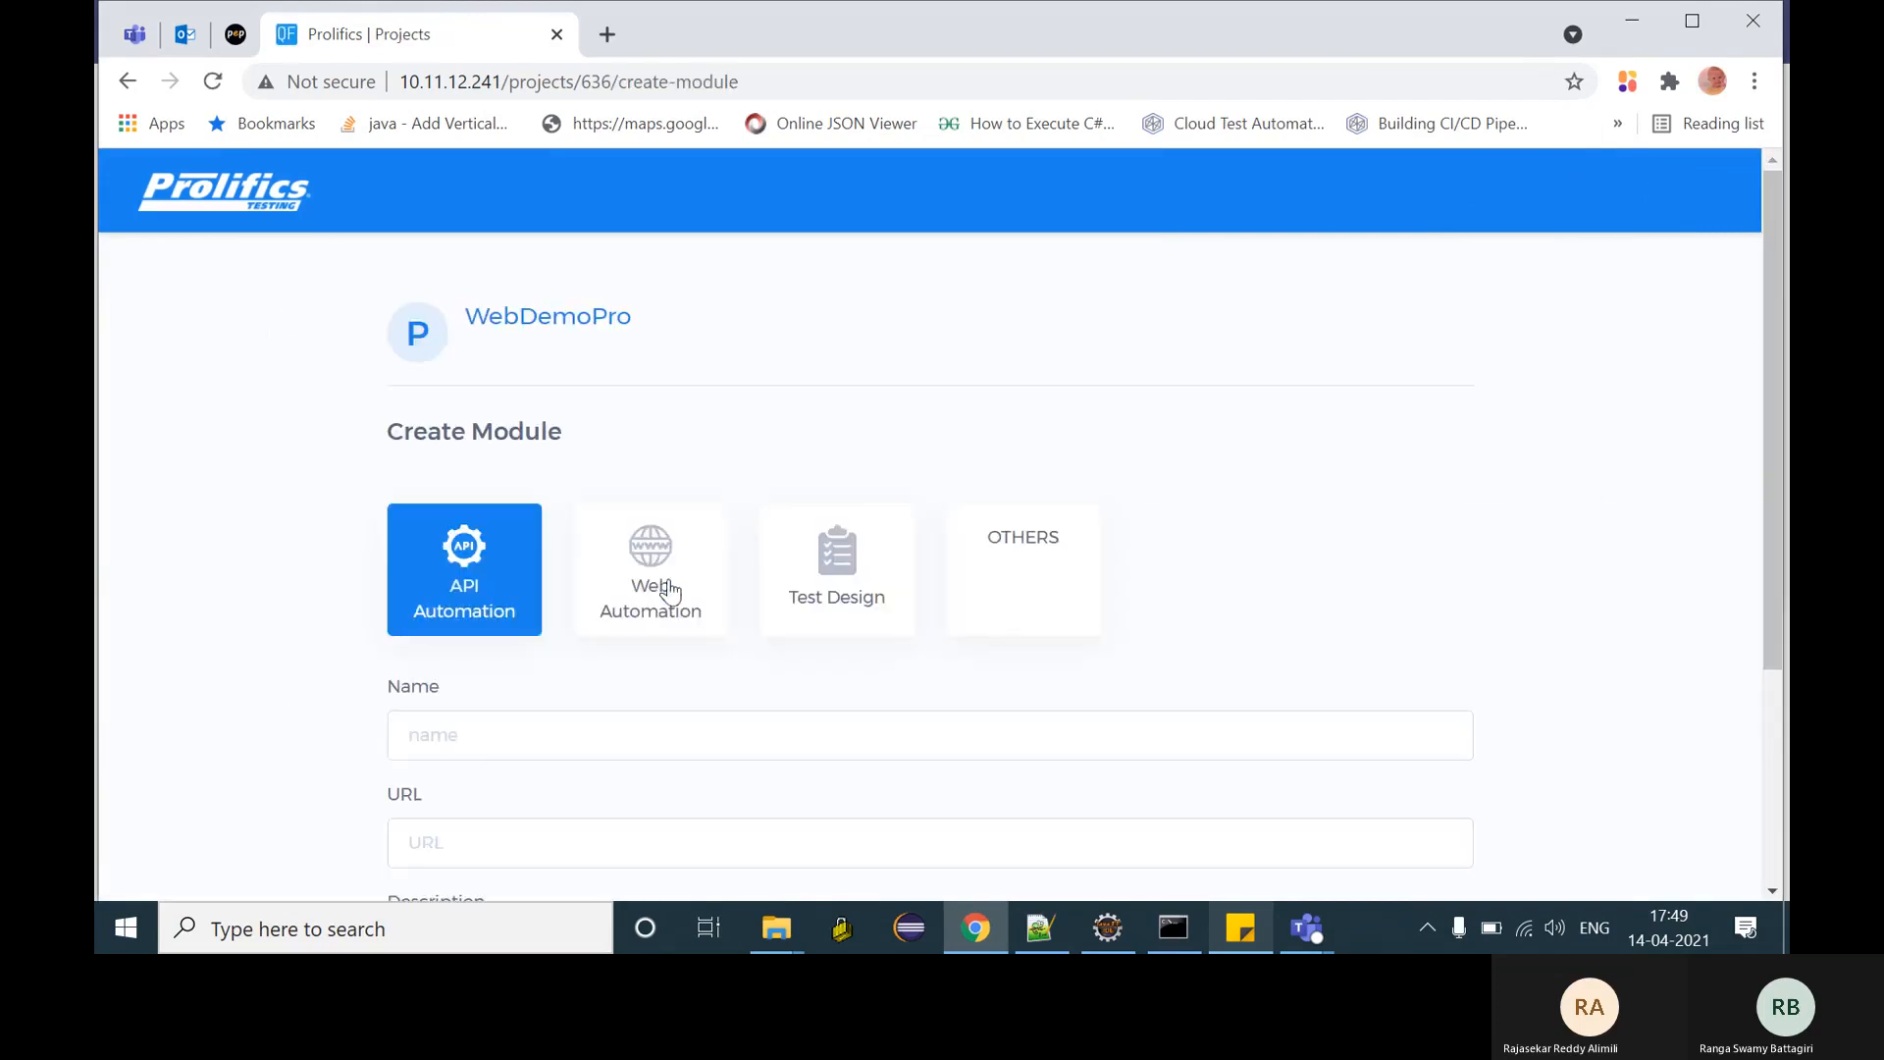
left_click(668, 589)
scroll(762, 723, "down", 2)
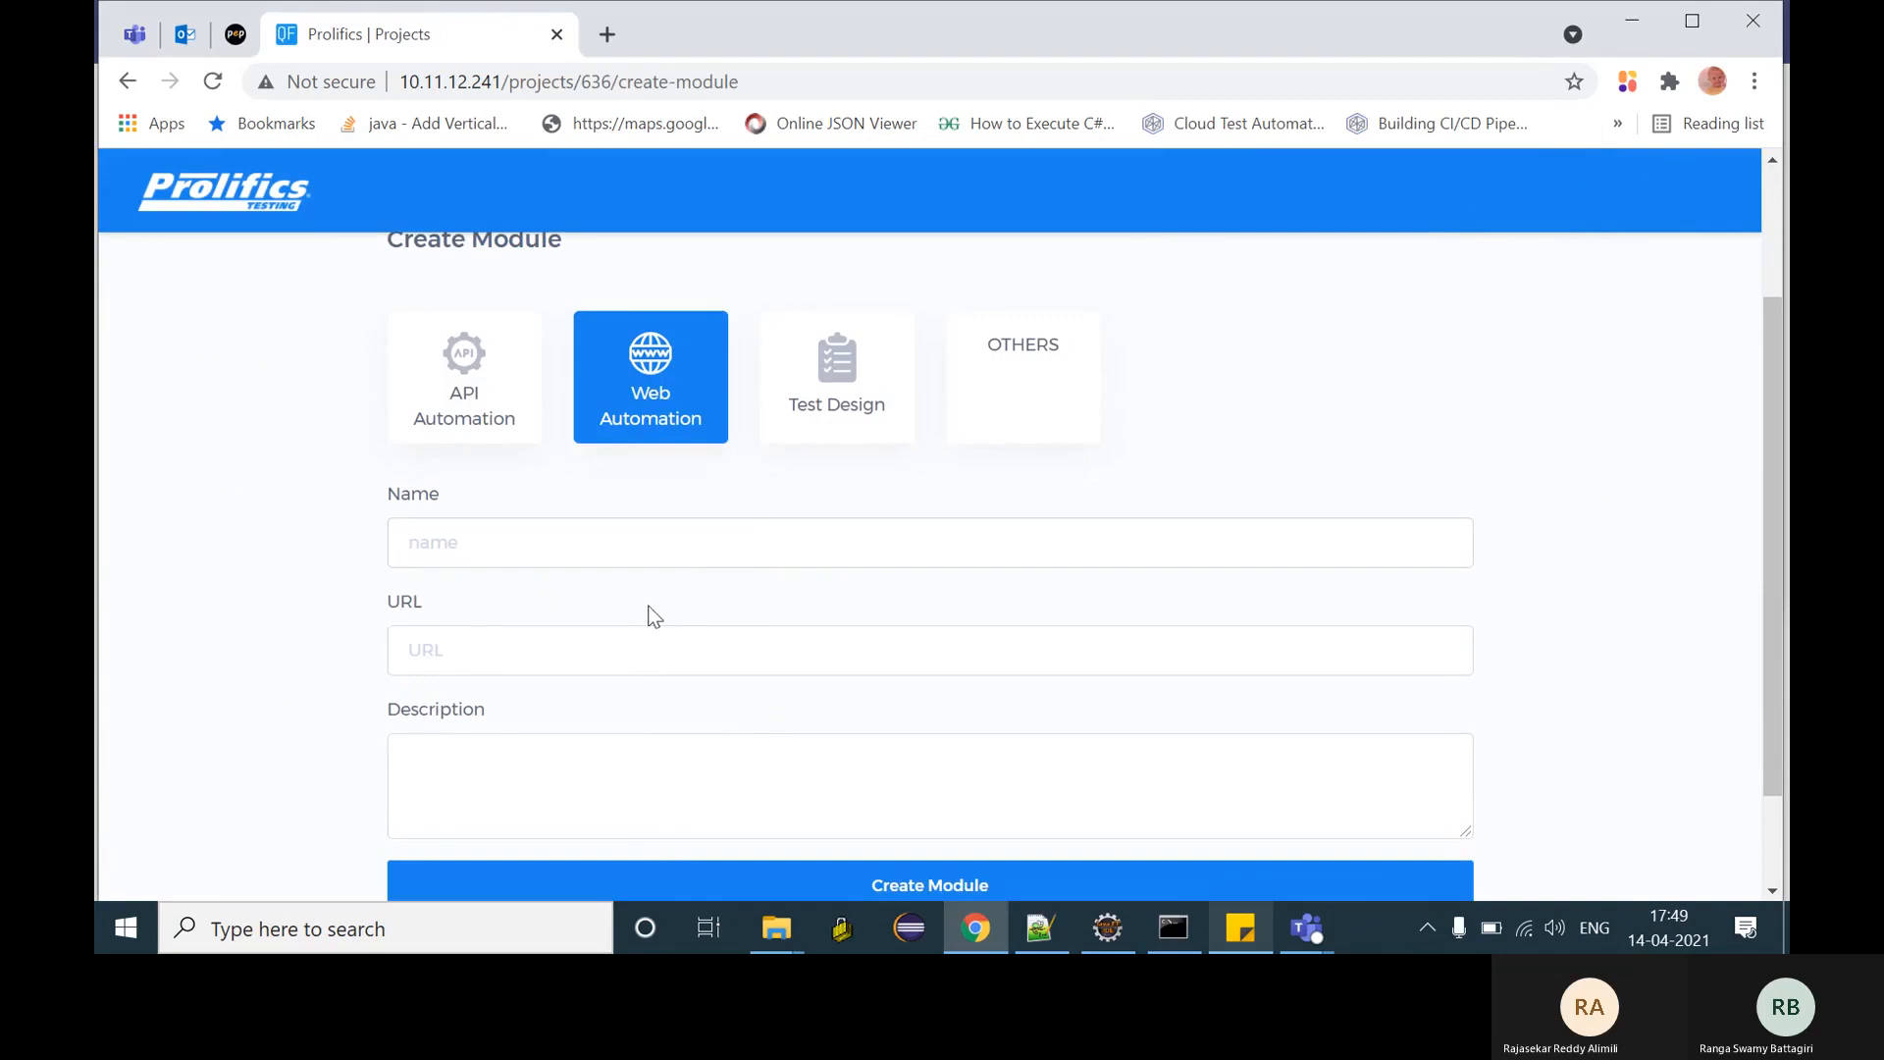
left_click(704, 548)
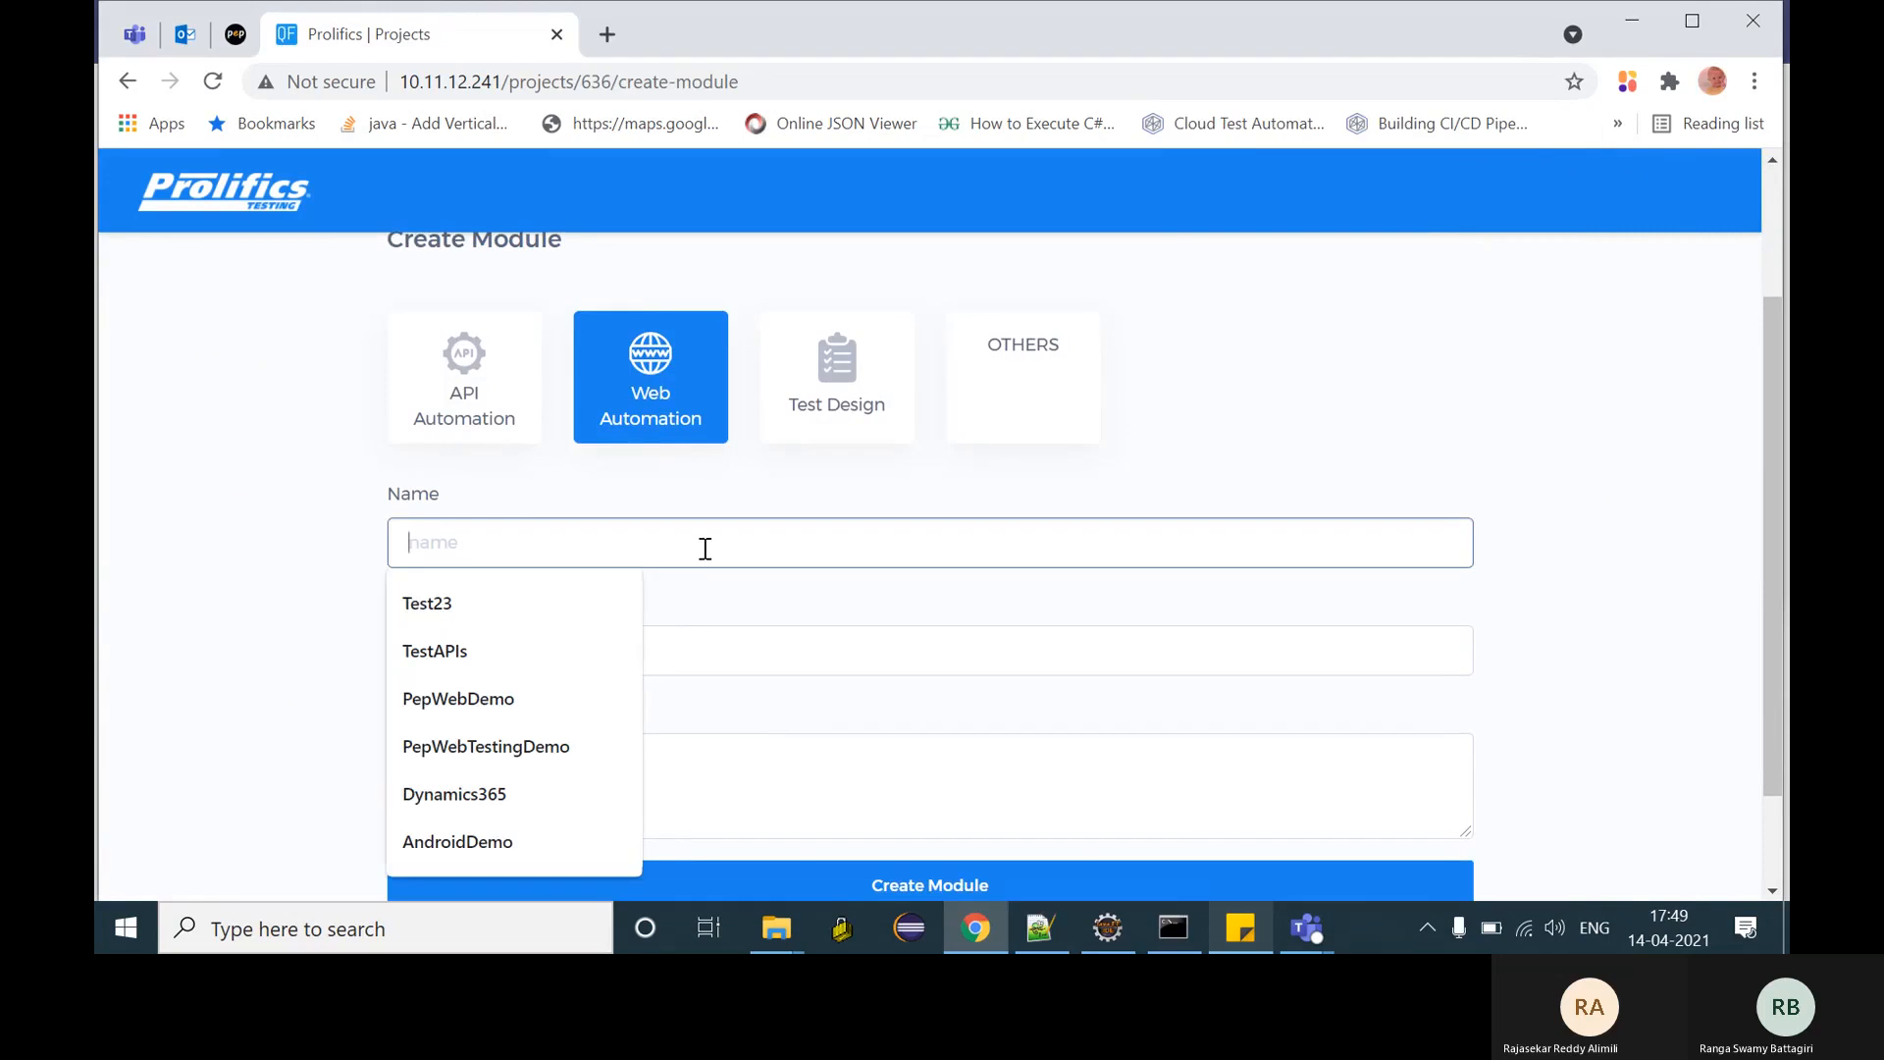
type("WebDem")
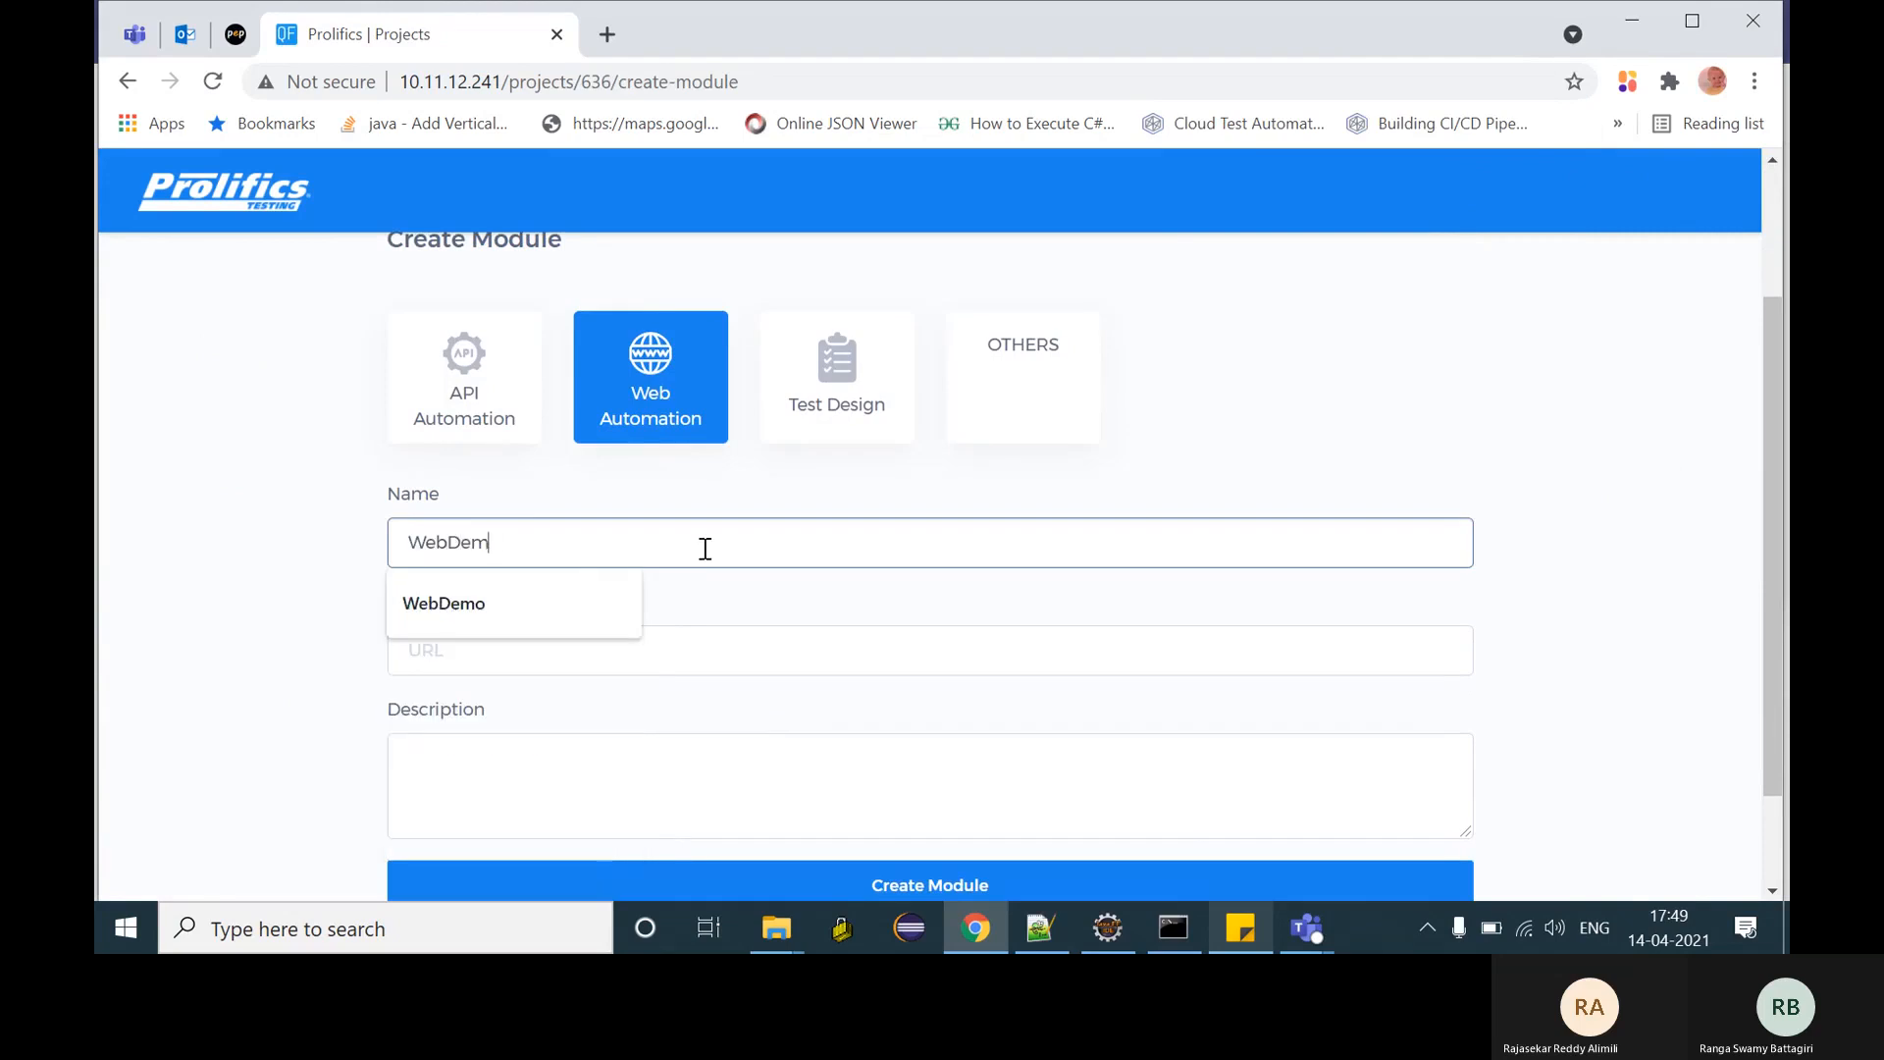
type("oPepPort")
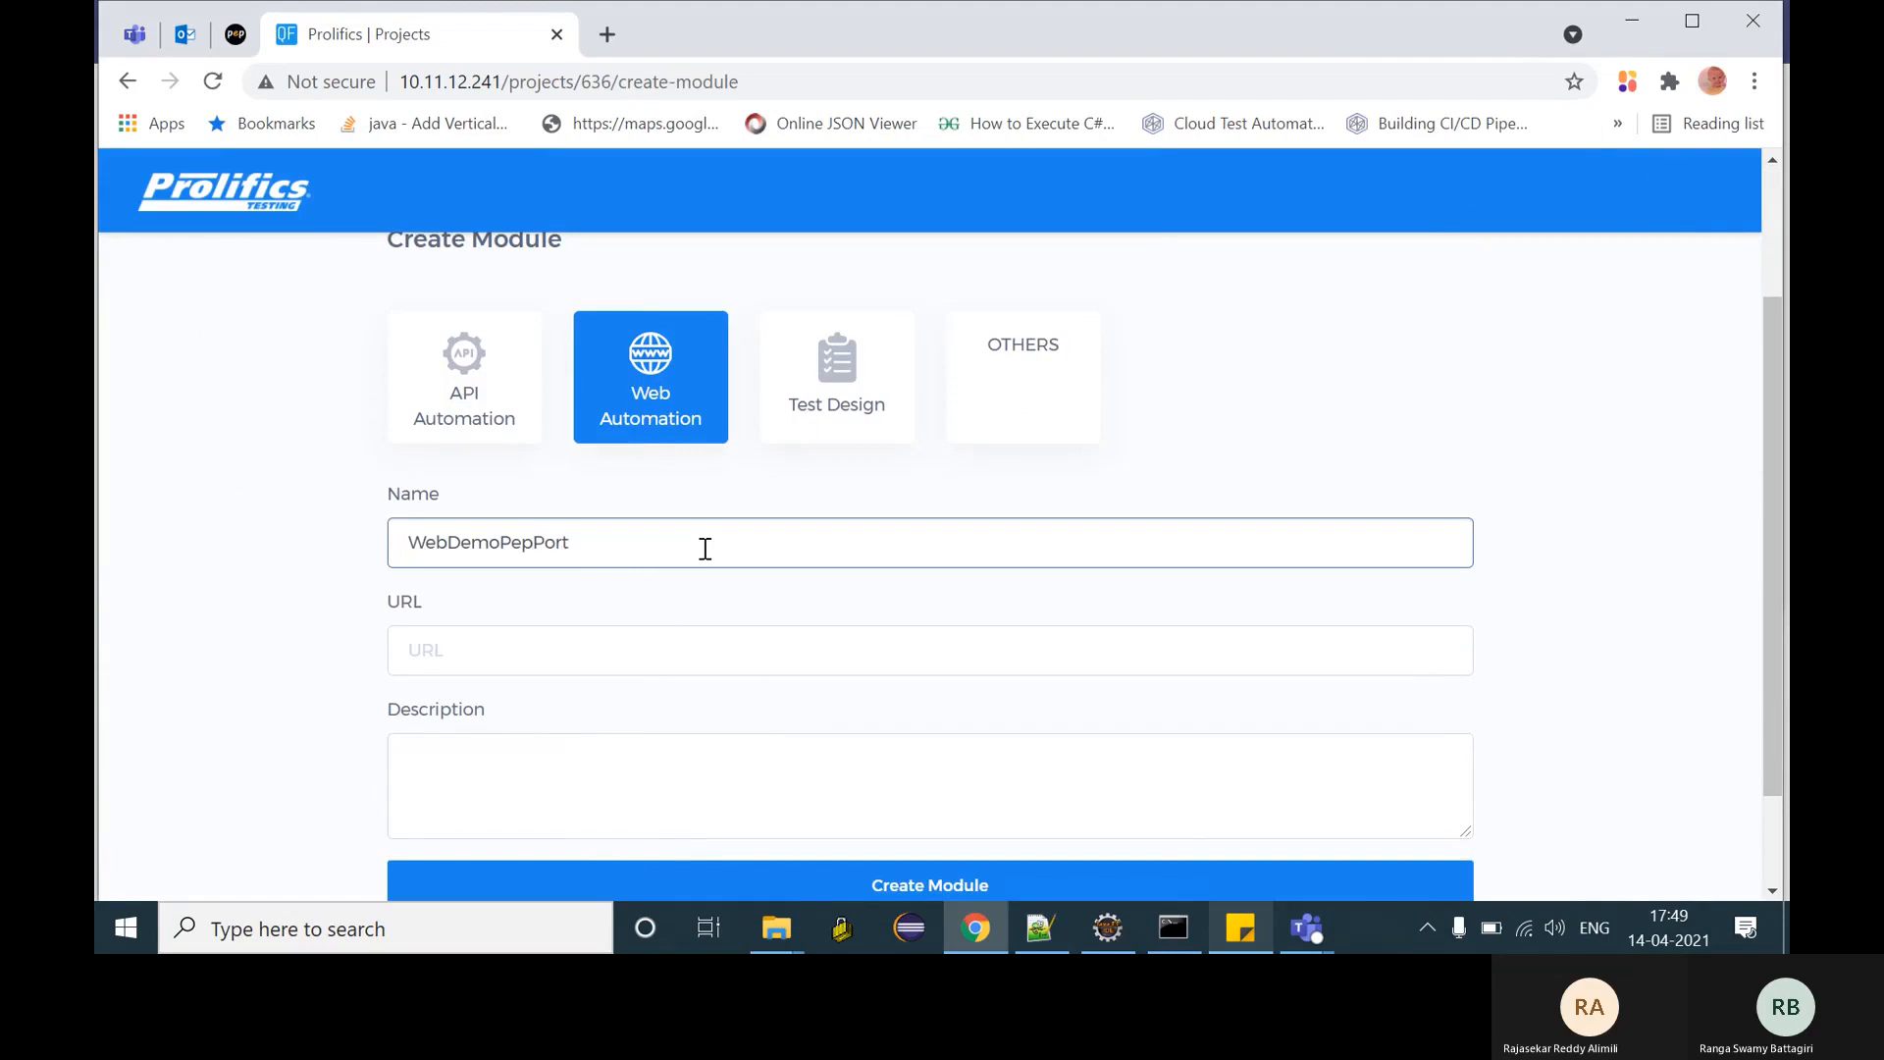
type("al")
left_click(490, 656)
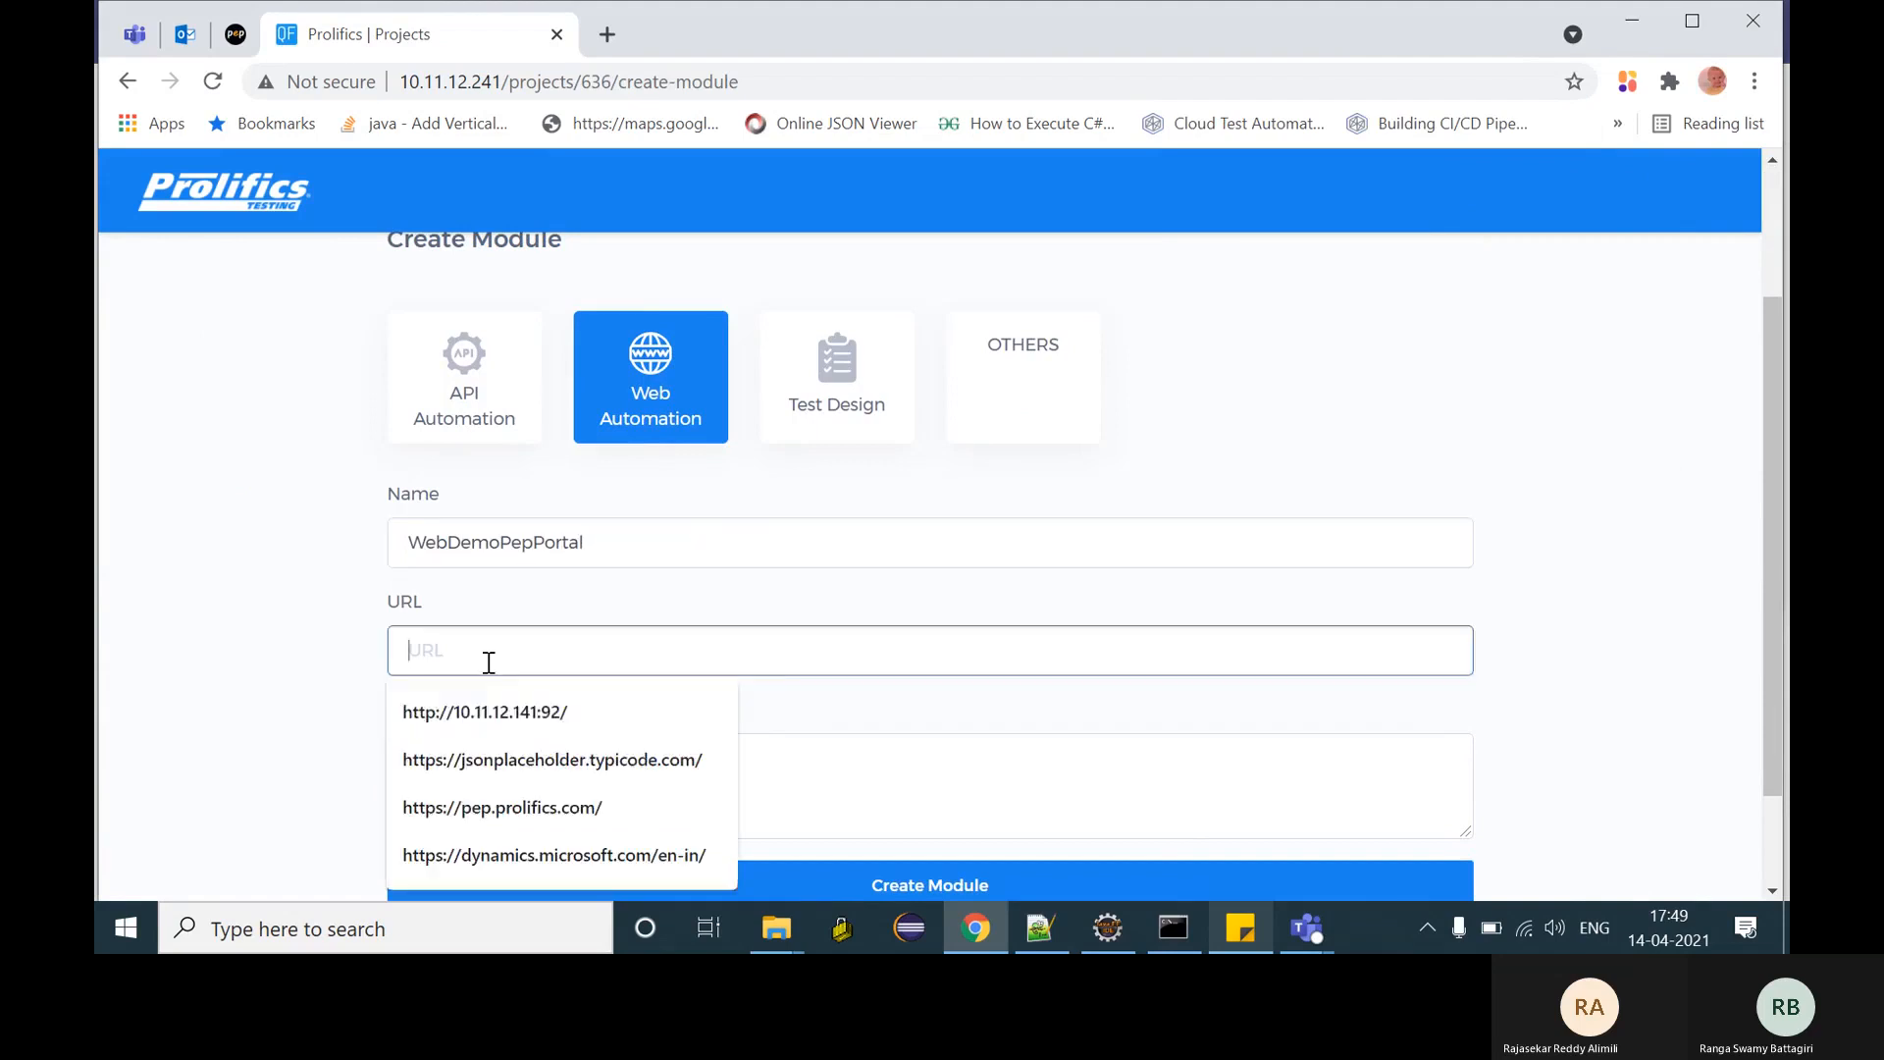
key("Down")
key("Return")
scroll(959, 802, "down", 2)
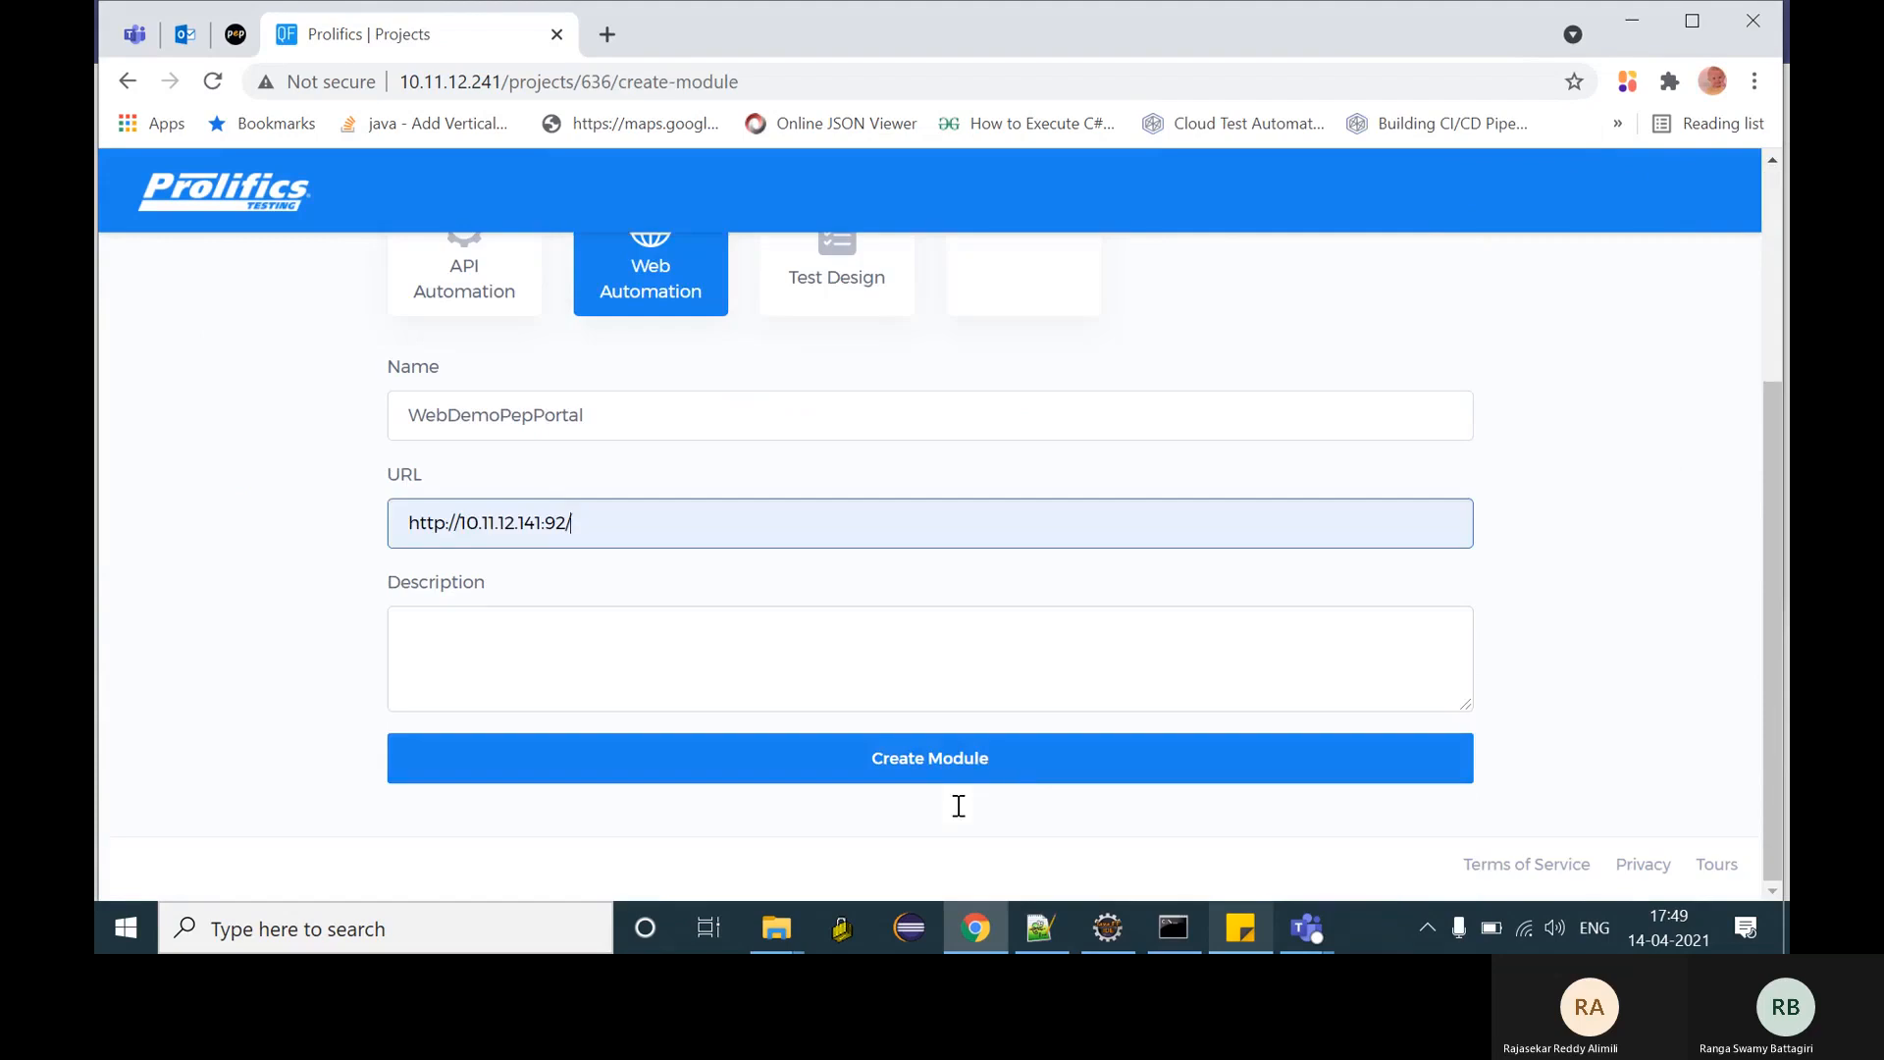
left_click(959, 764)
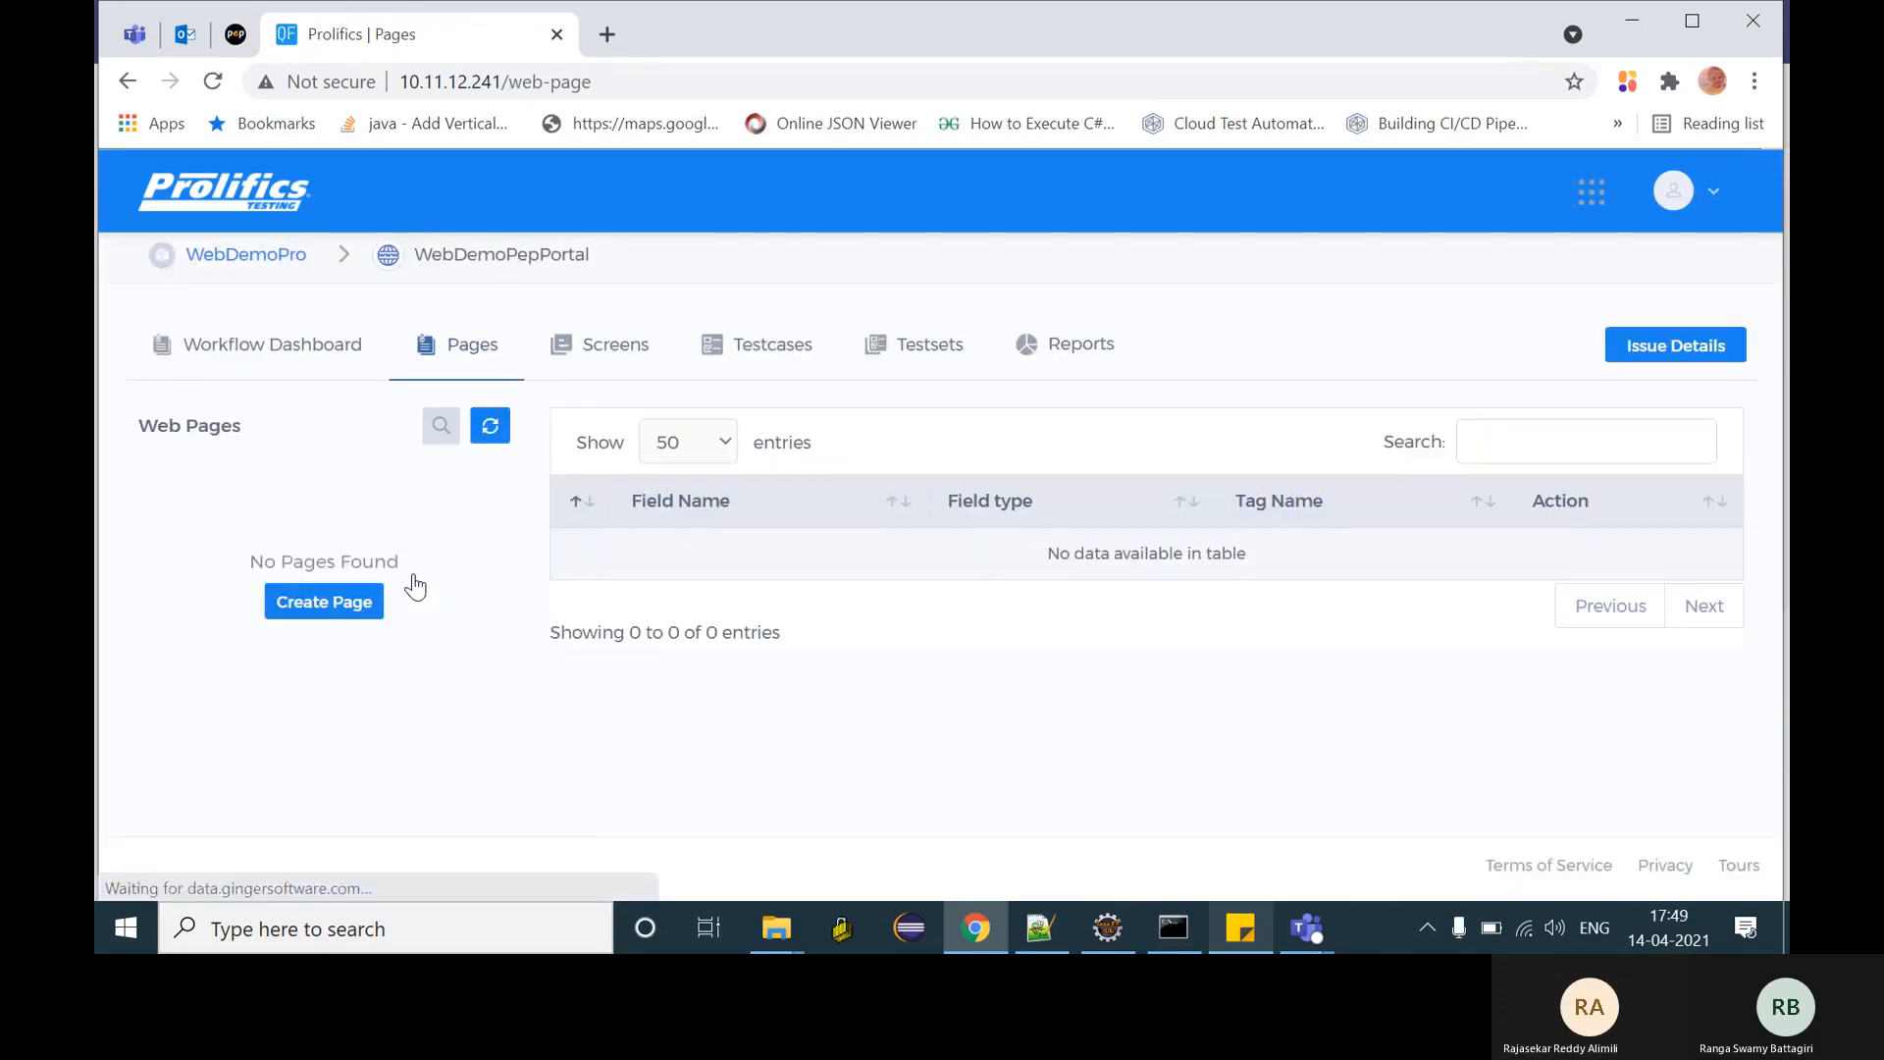
left_click(345, 602)
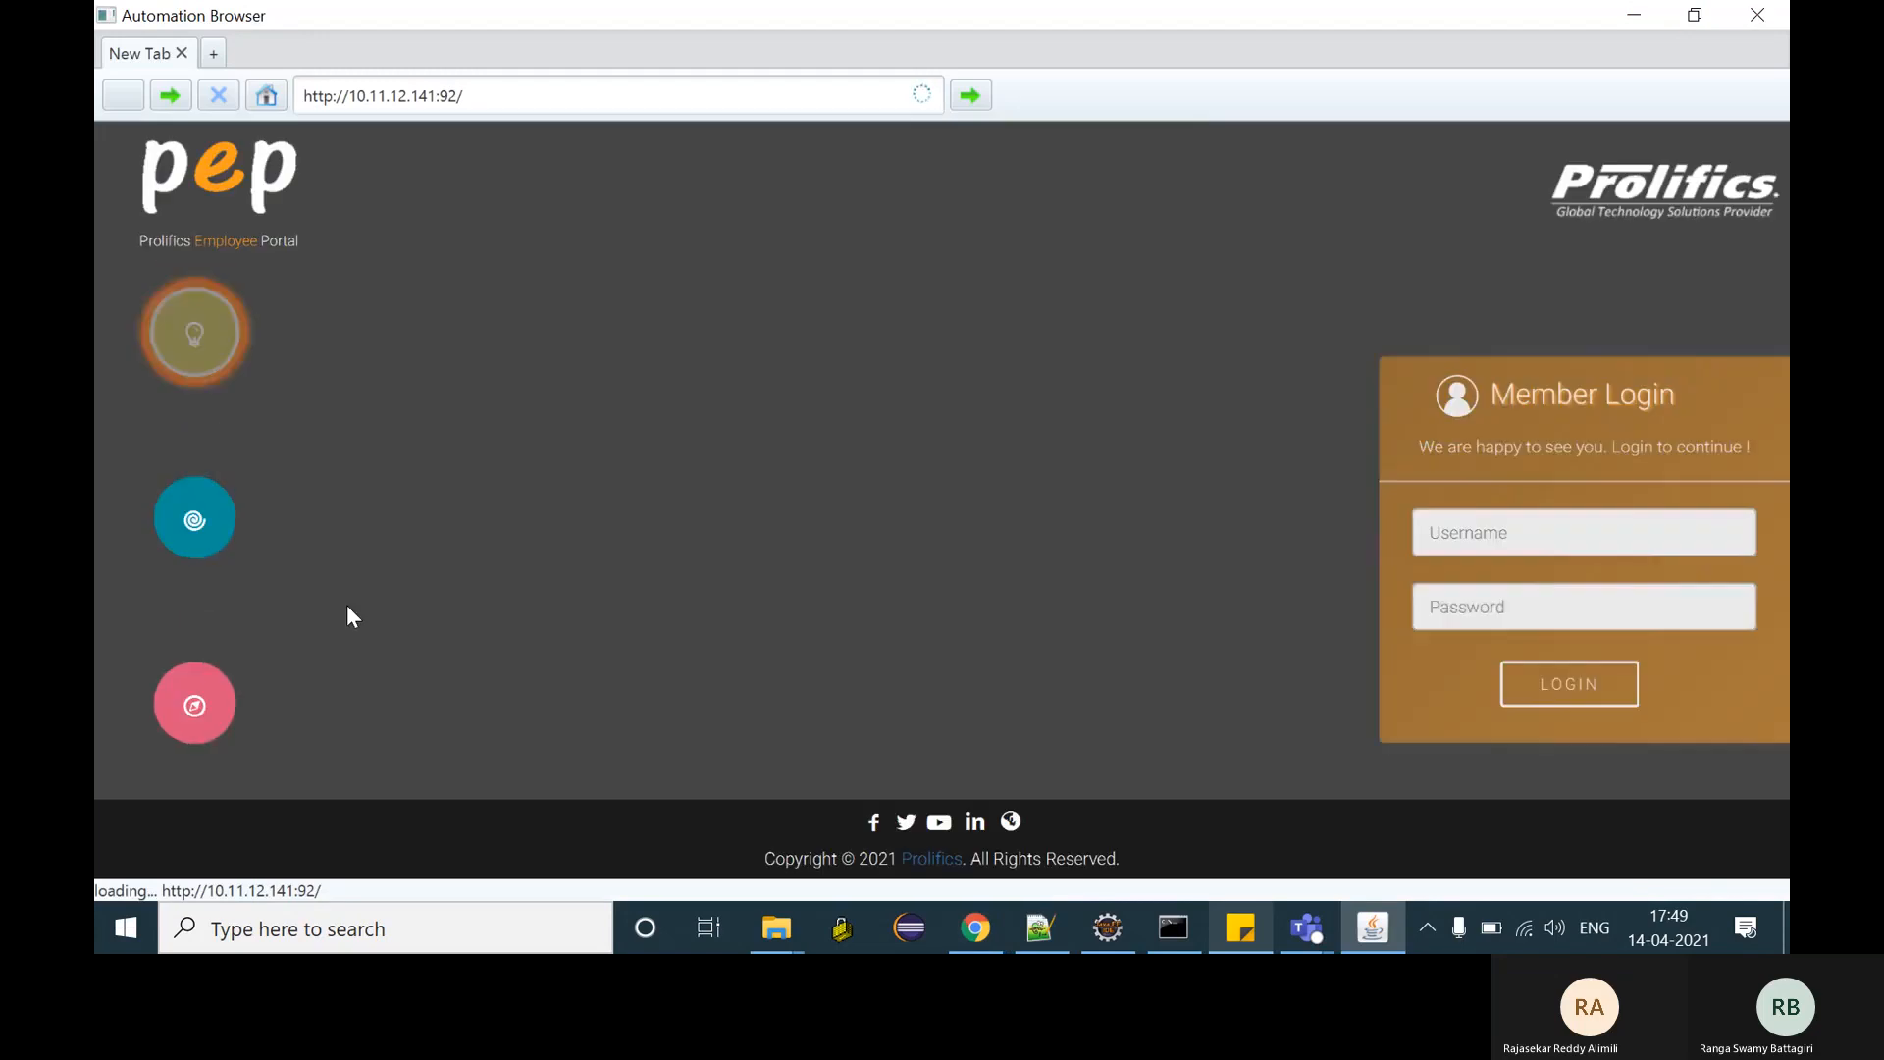
- Log in to the PEP portal with the test account username from the notes and its password
left_click(1248, 929)
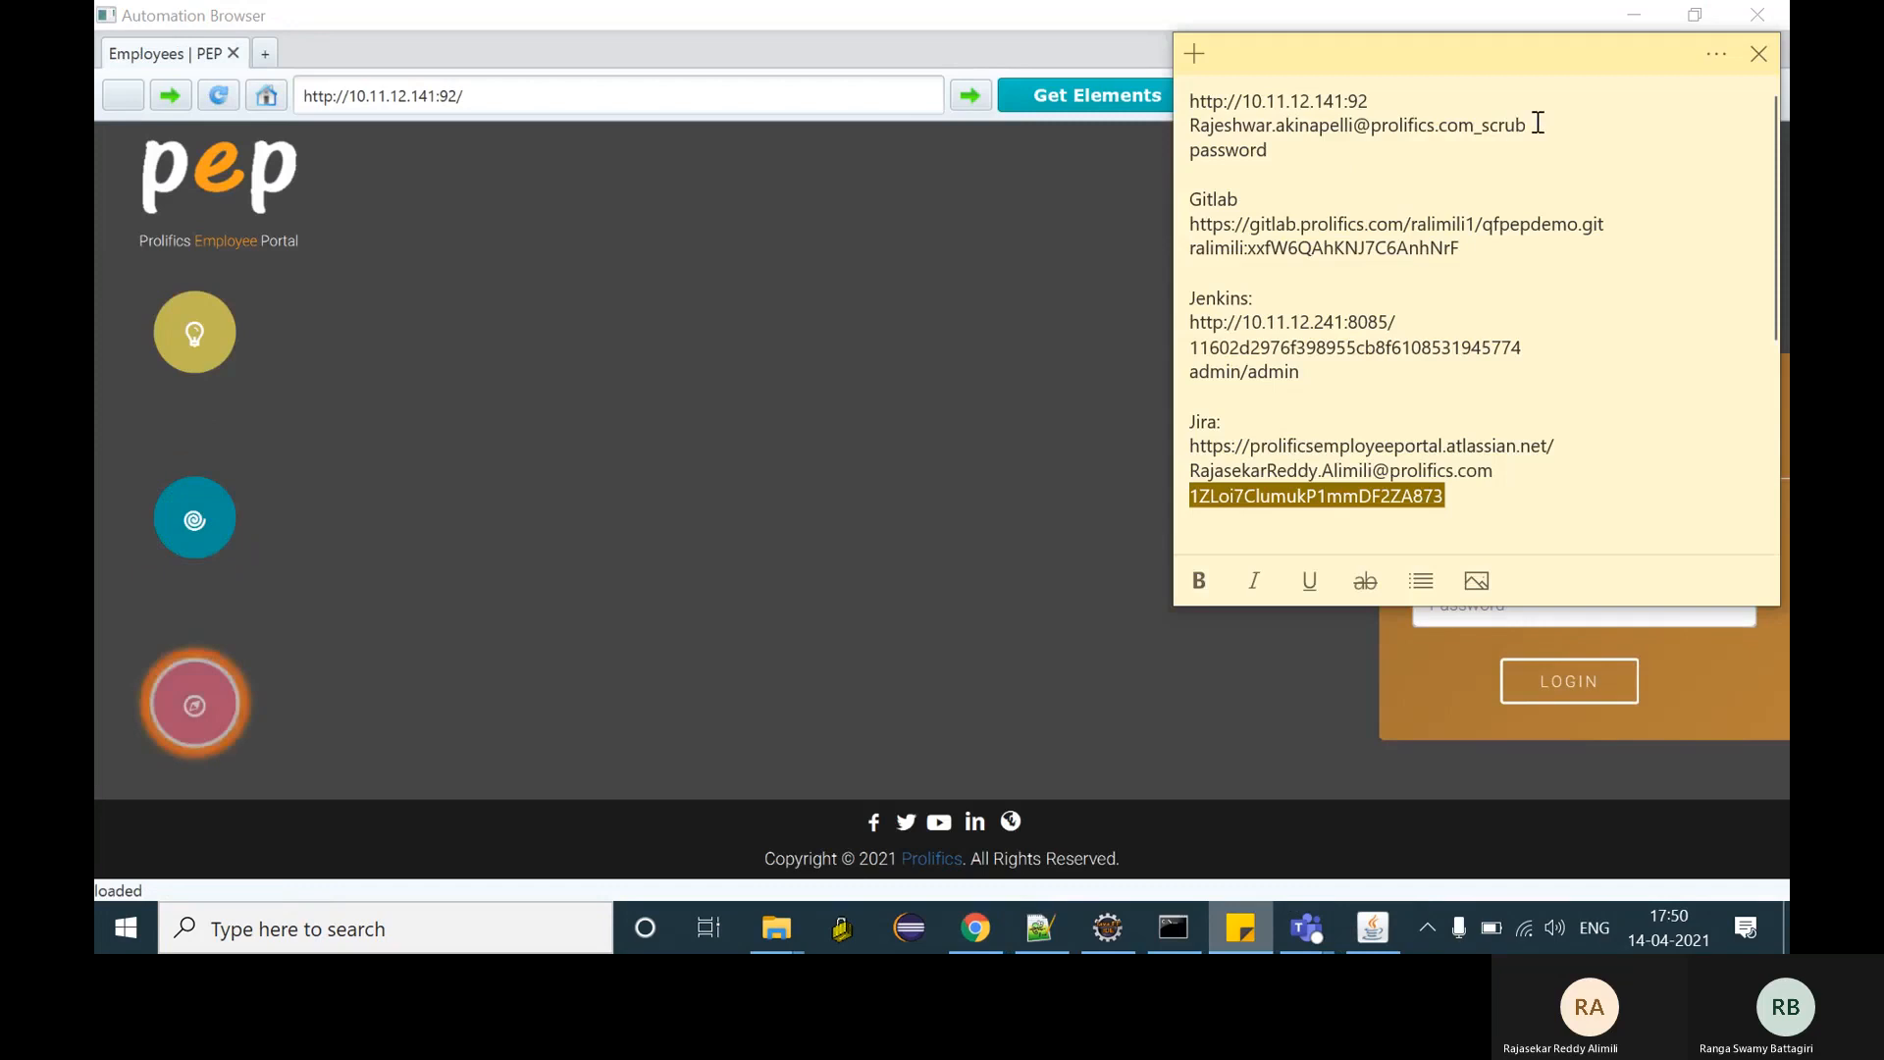
left_click_drag(1529, 127, 1181, 129)
key("ctrl+c")
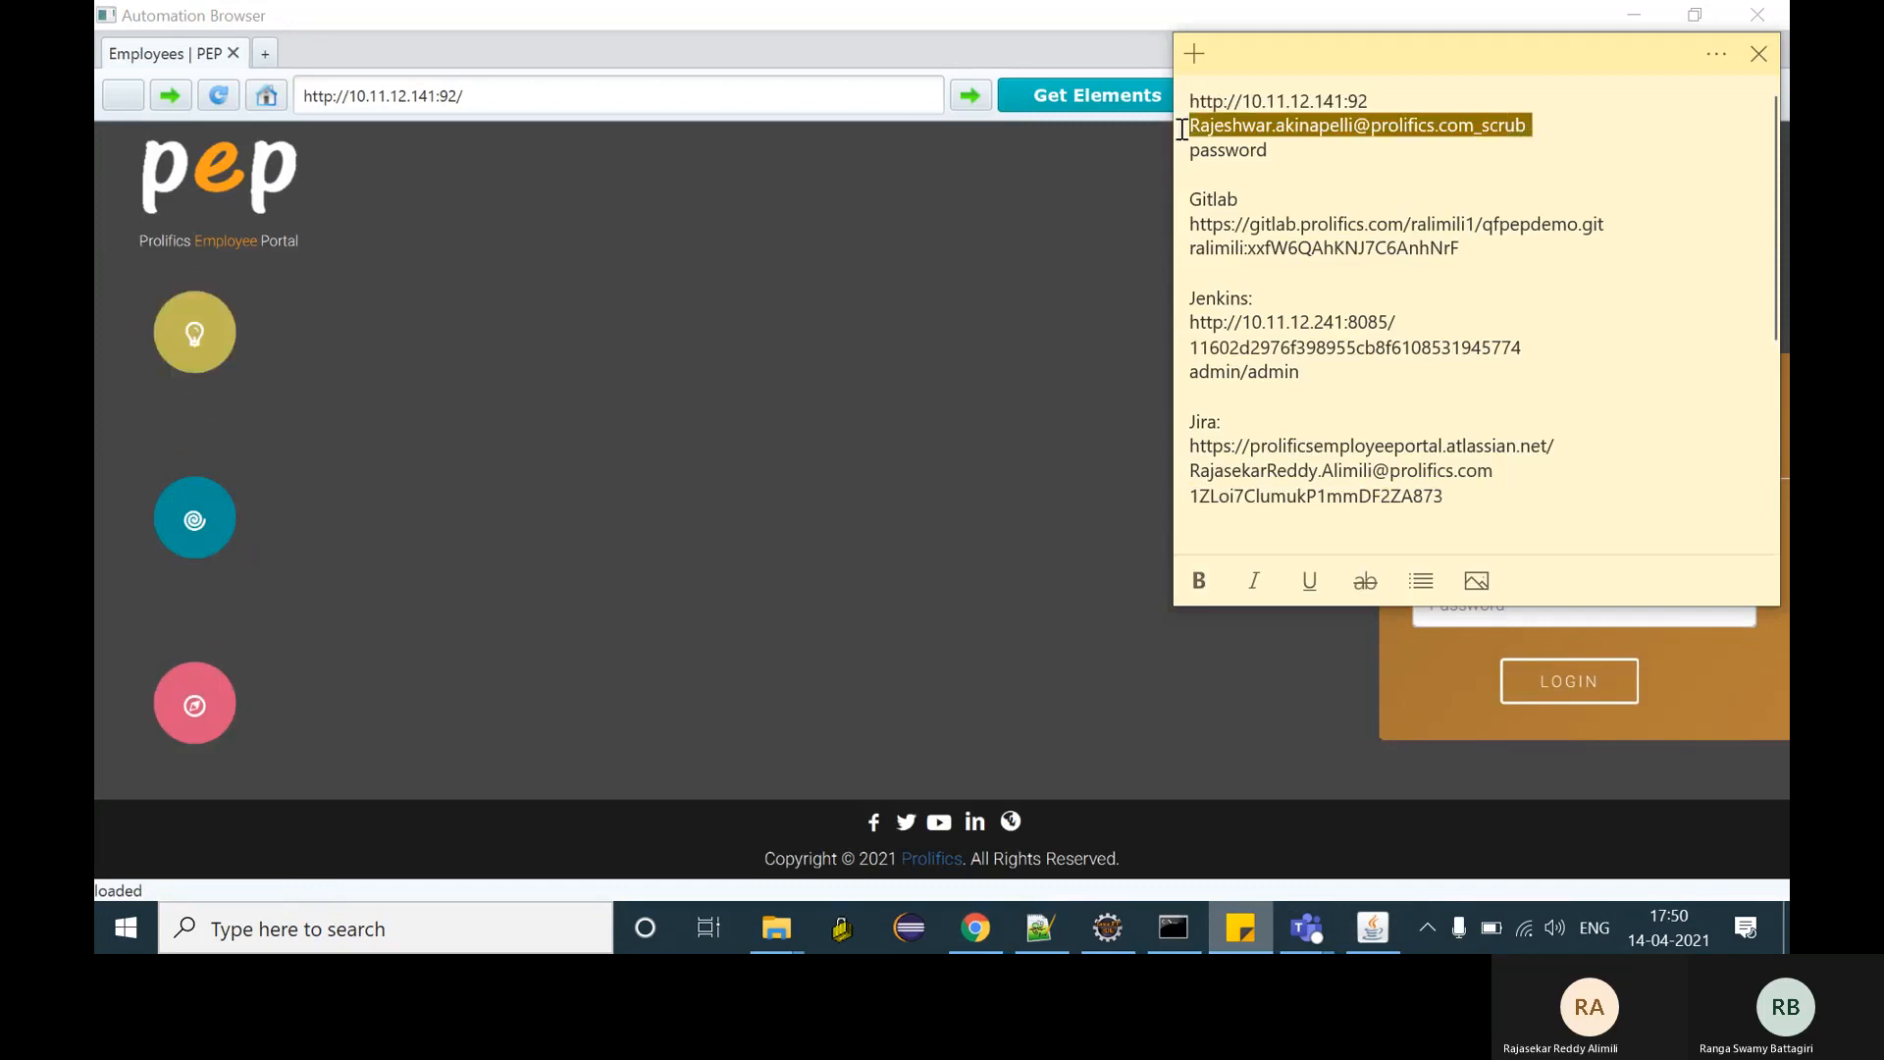
left_click(1401, 703)
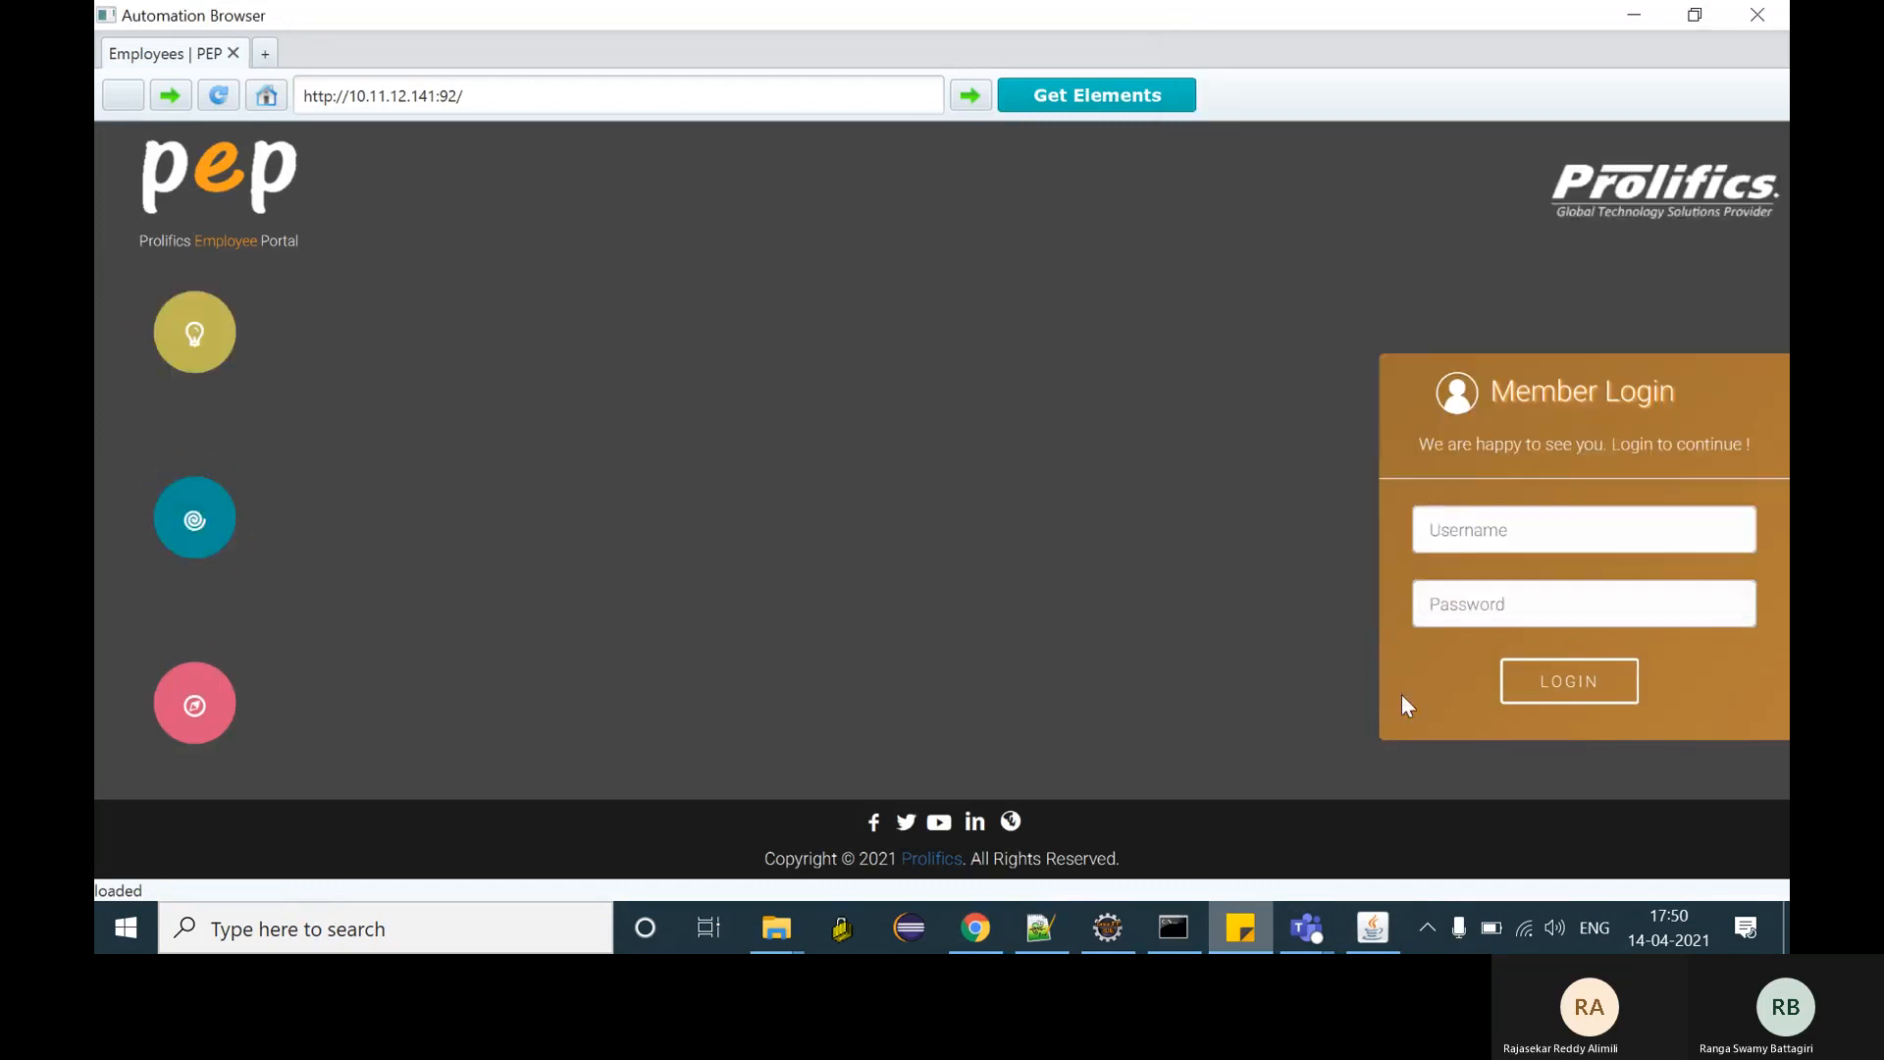
left_click(1474, 510)
key("ctrl+v")
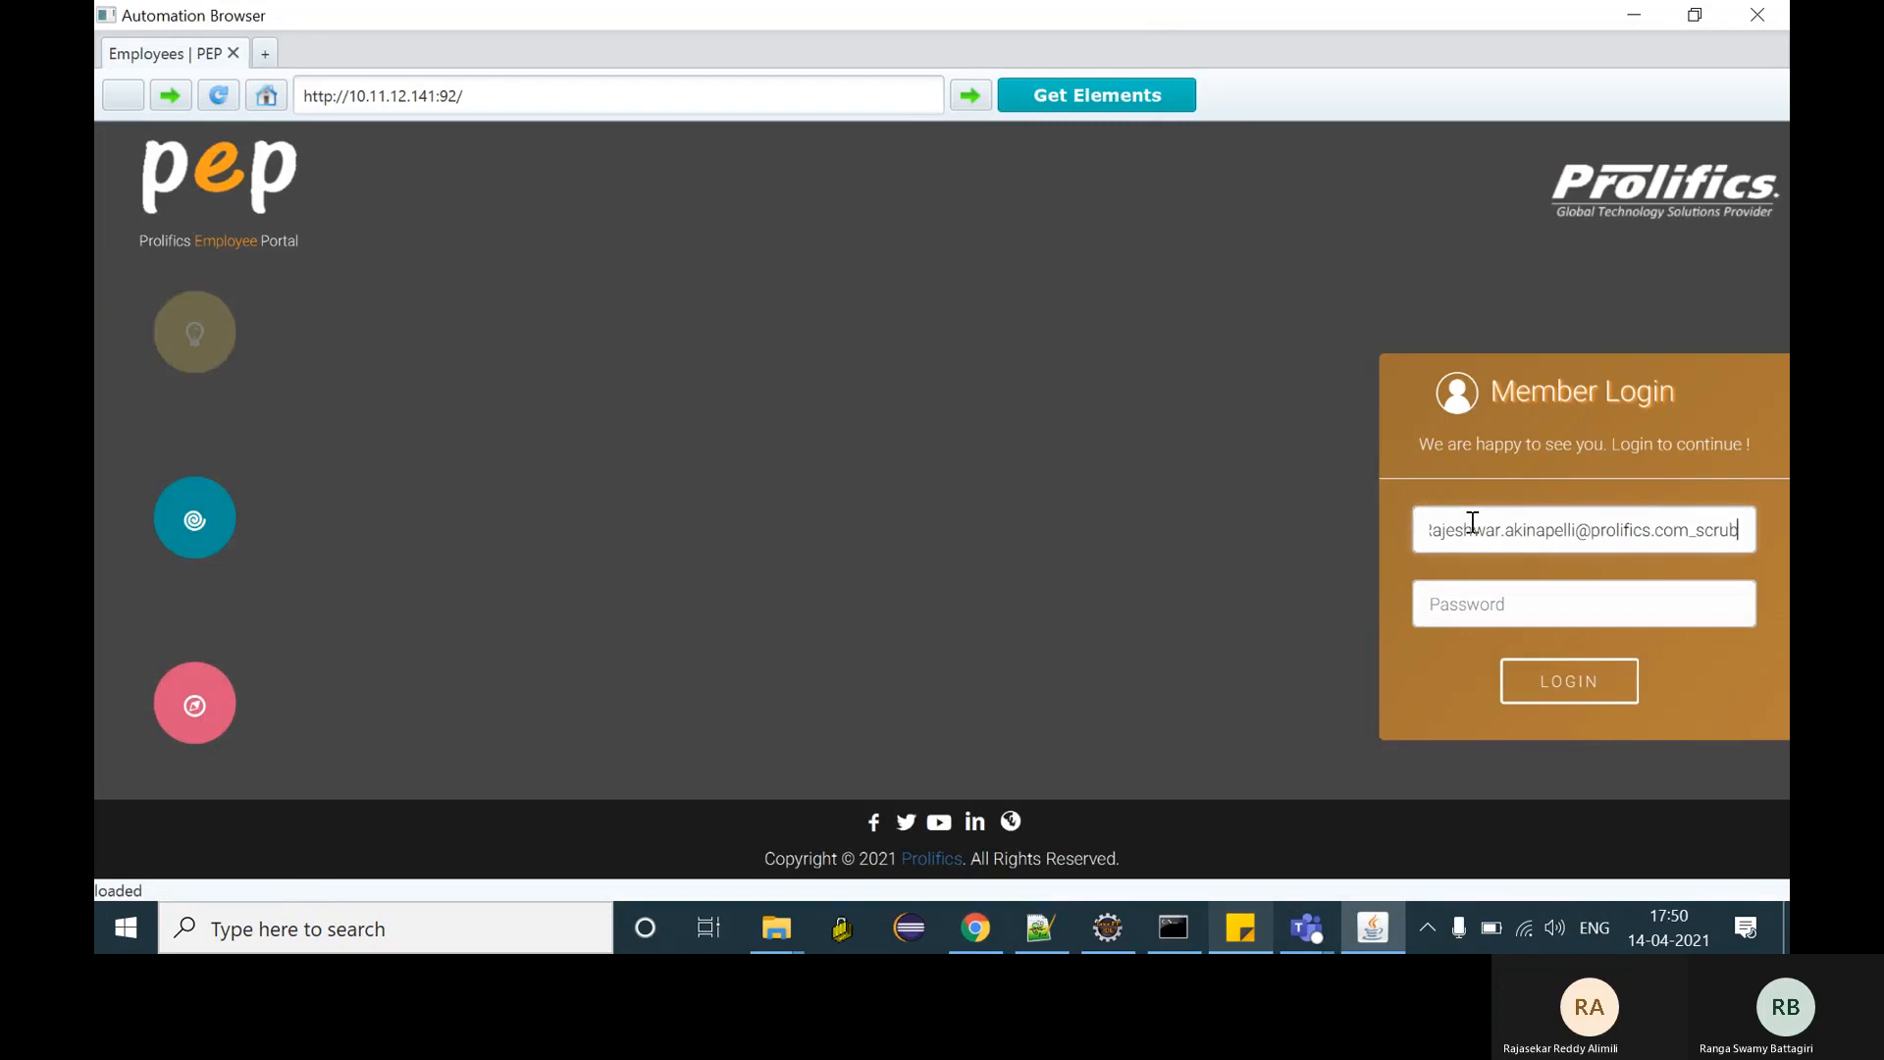
left_click(1472, 608)
type("•••")
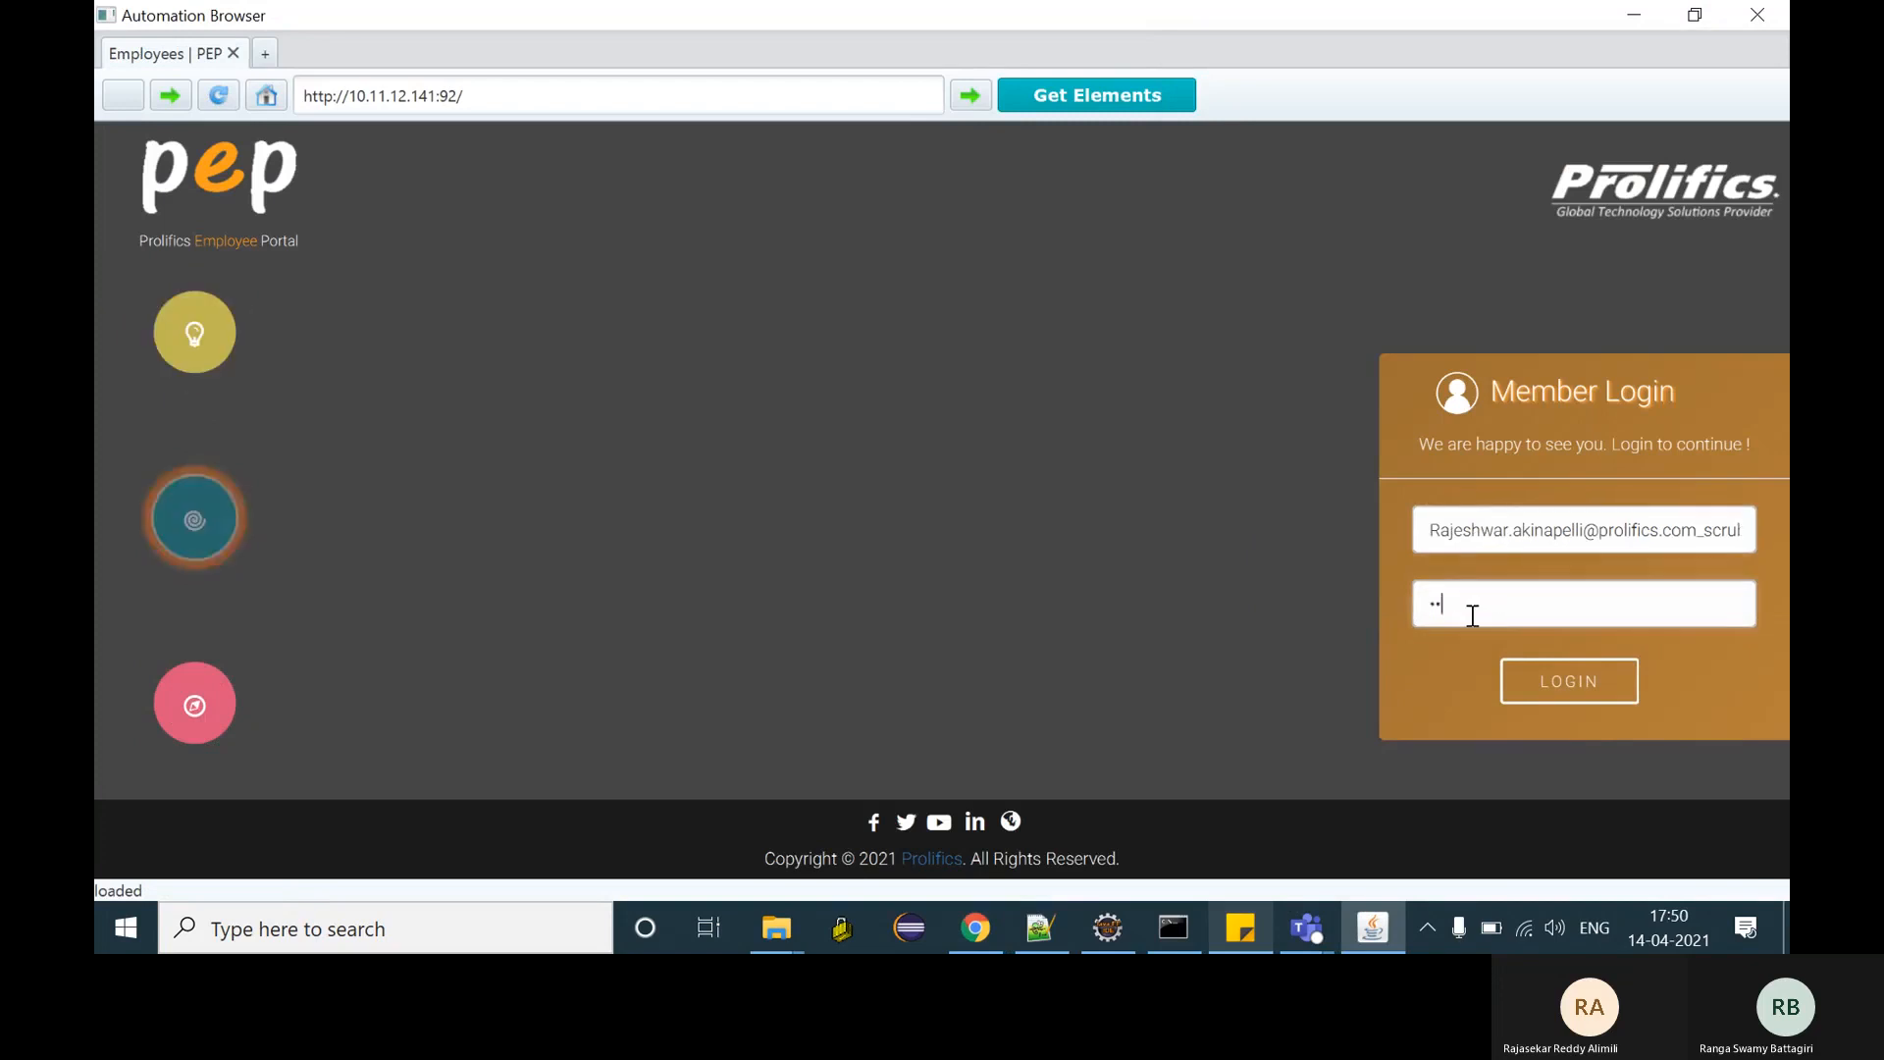
type("••")
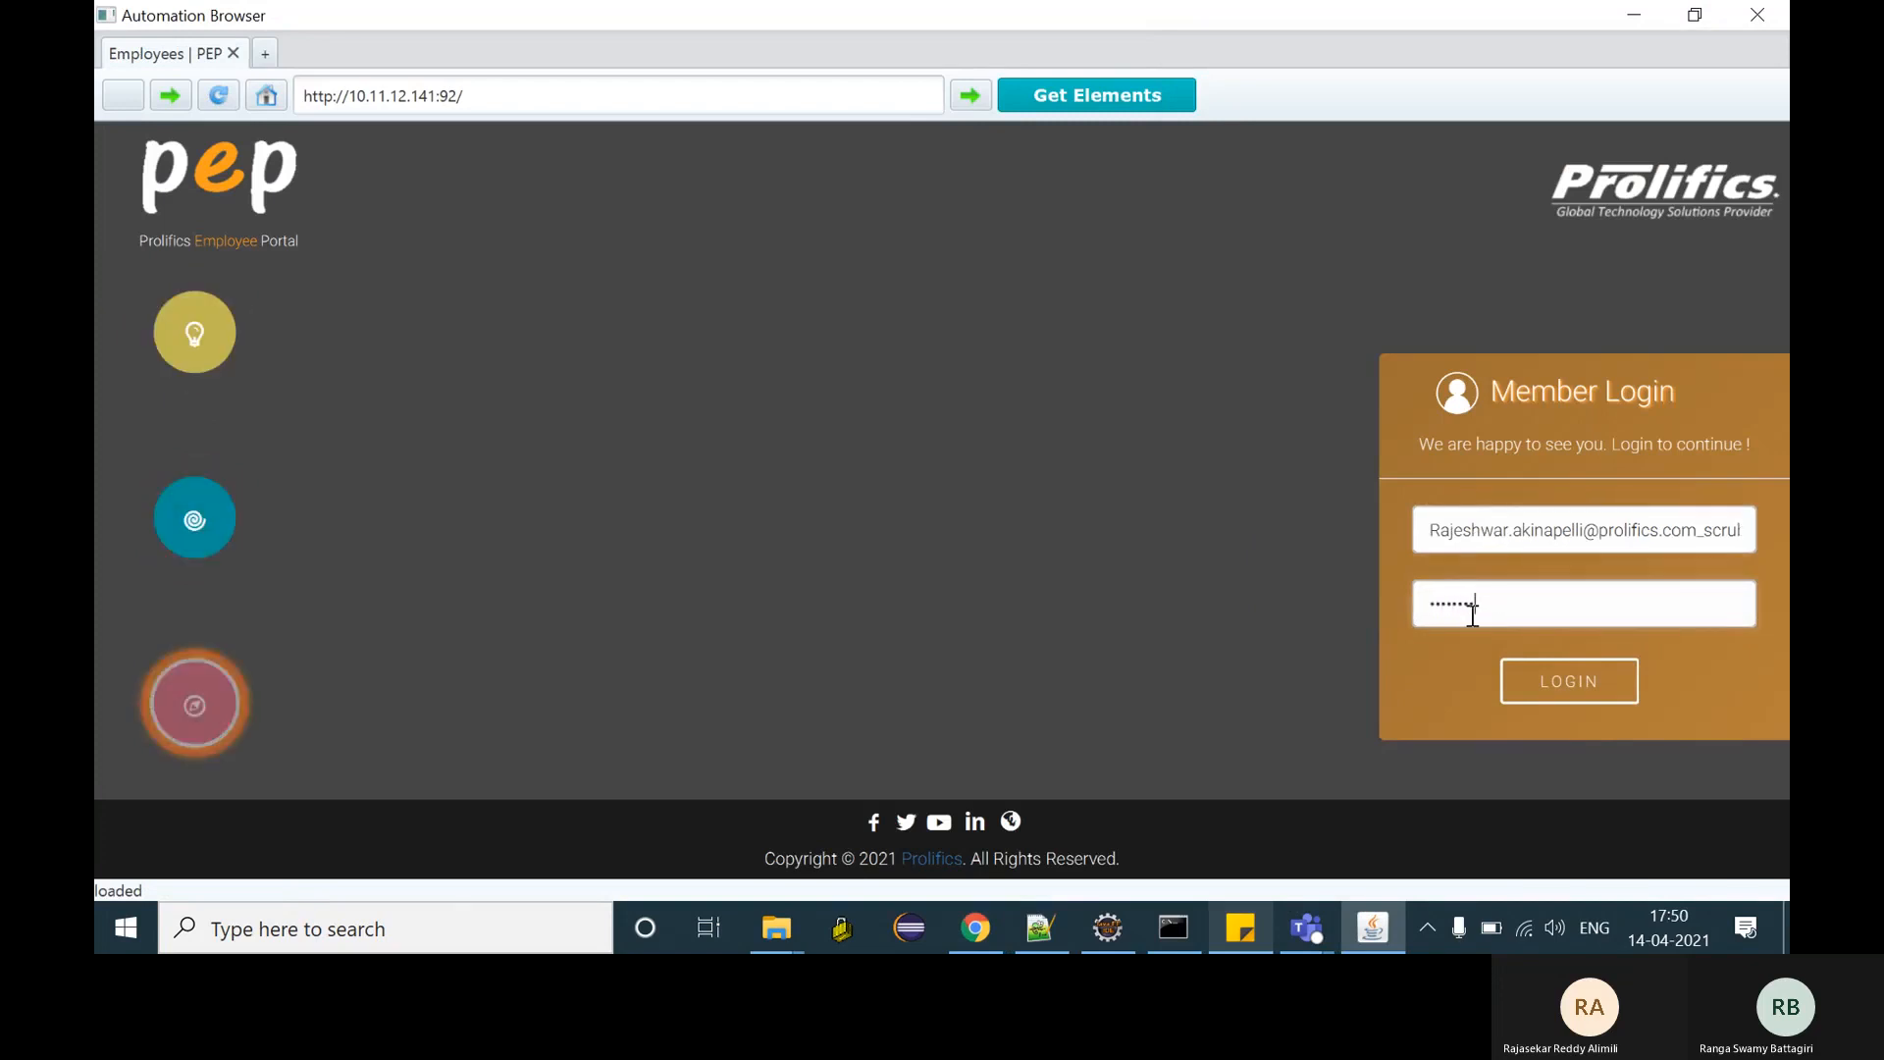
left_click(1600, 692)
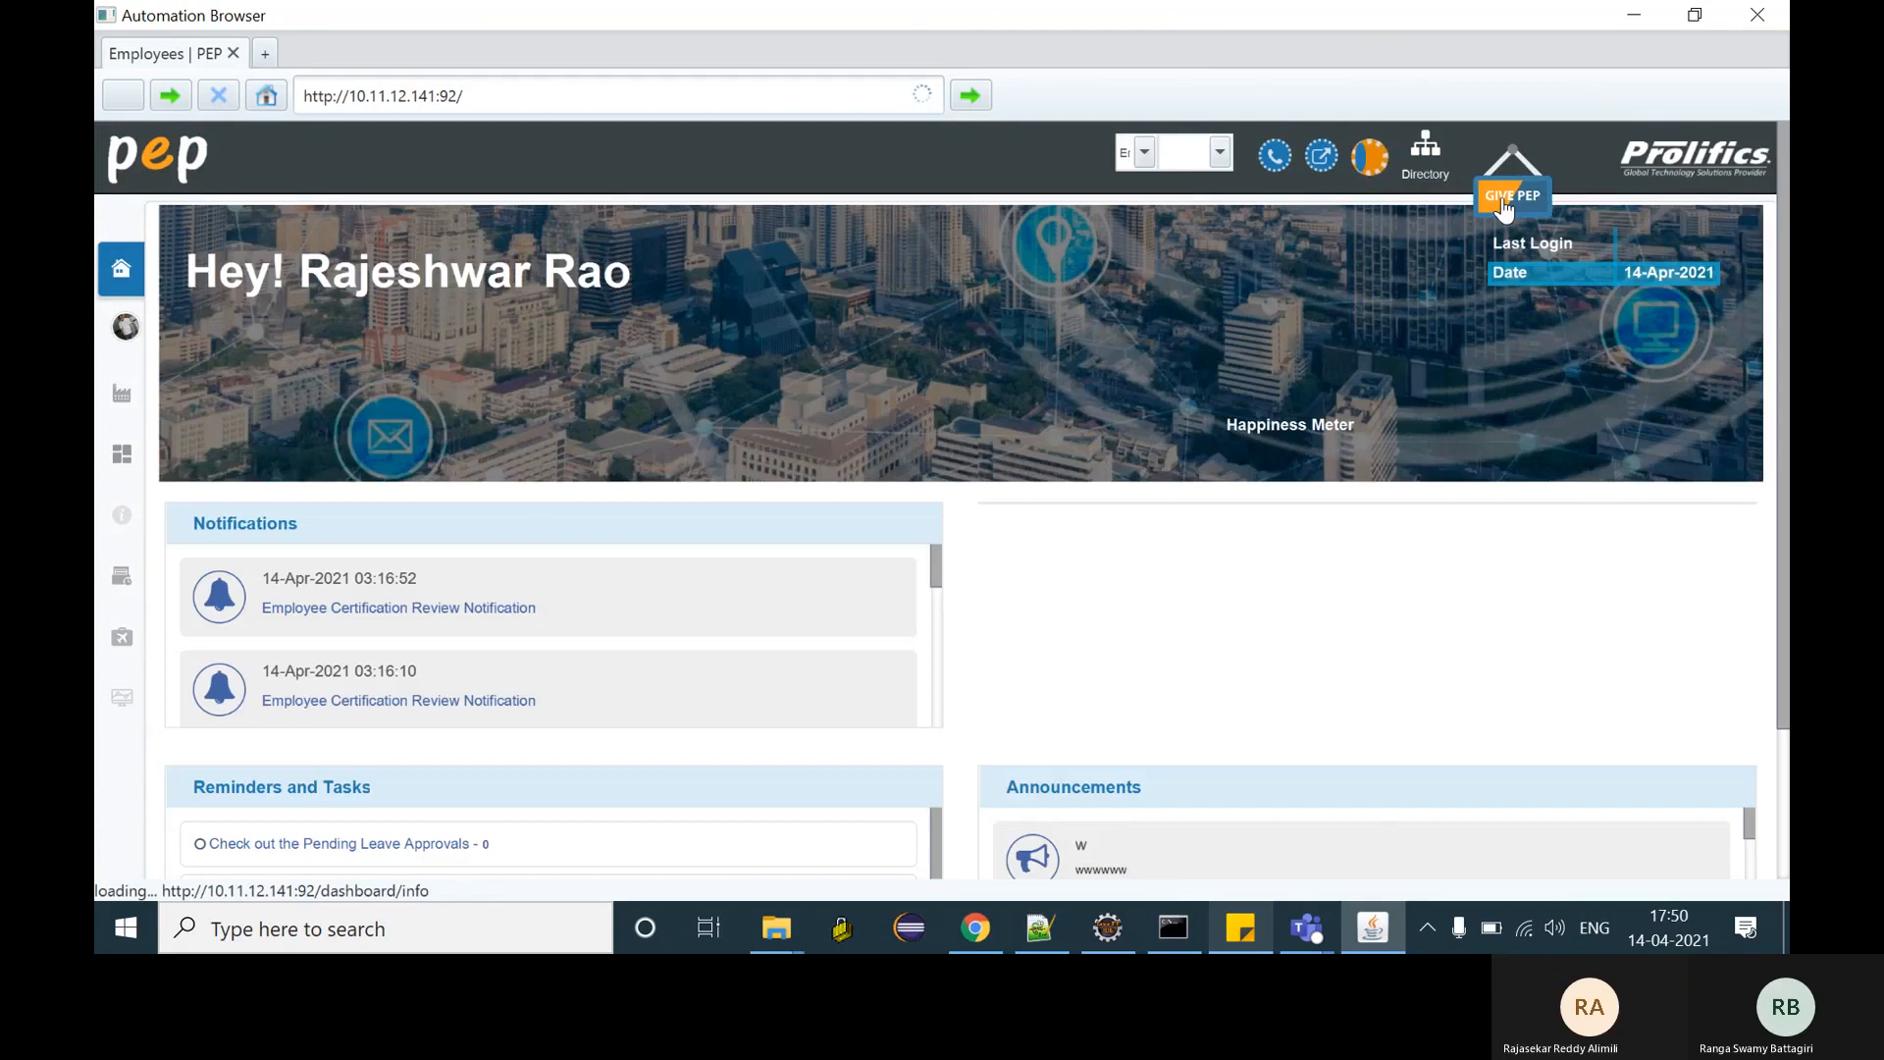
- Log out via the GIVE PEP popup and capture the login page's elements
right_click(1507, 206)
left_click(1382, 212)
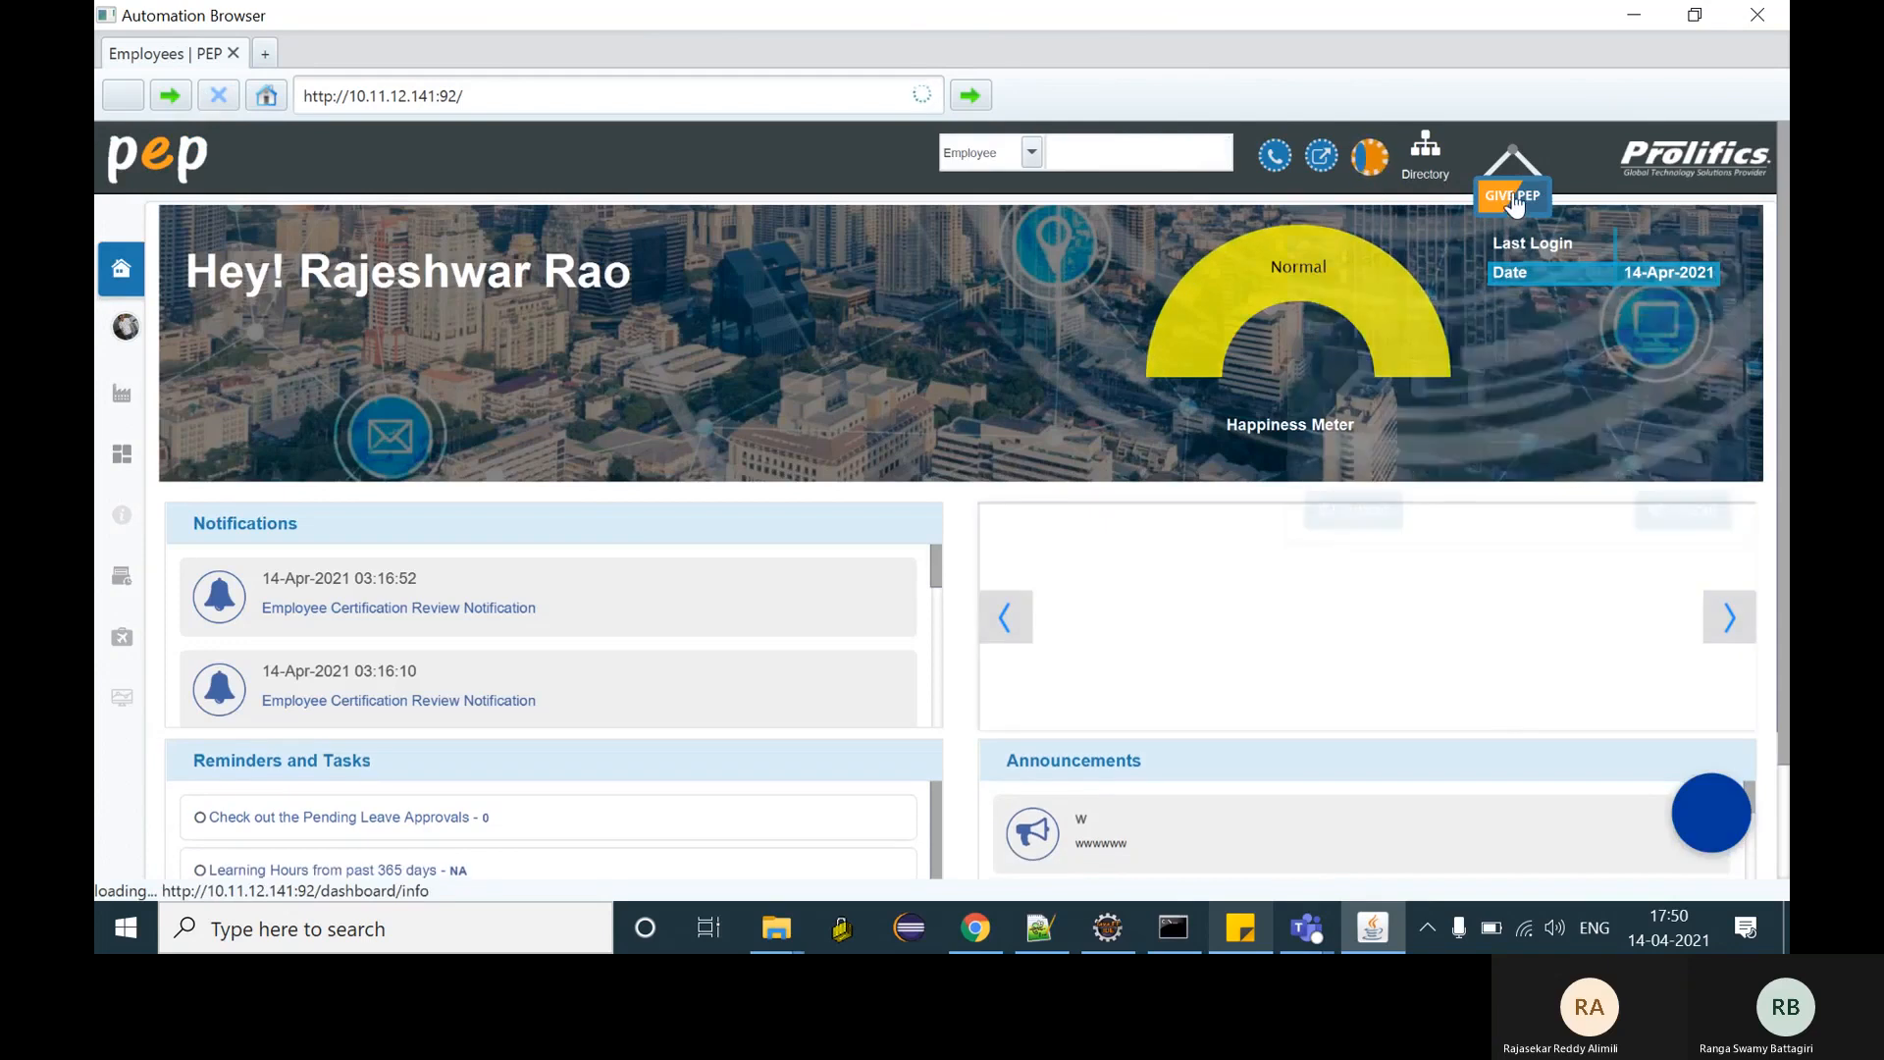
left_click(1512, 195)
left_click(1700, 515)
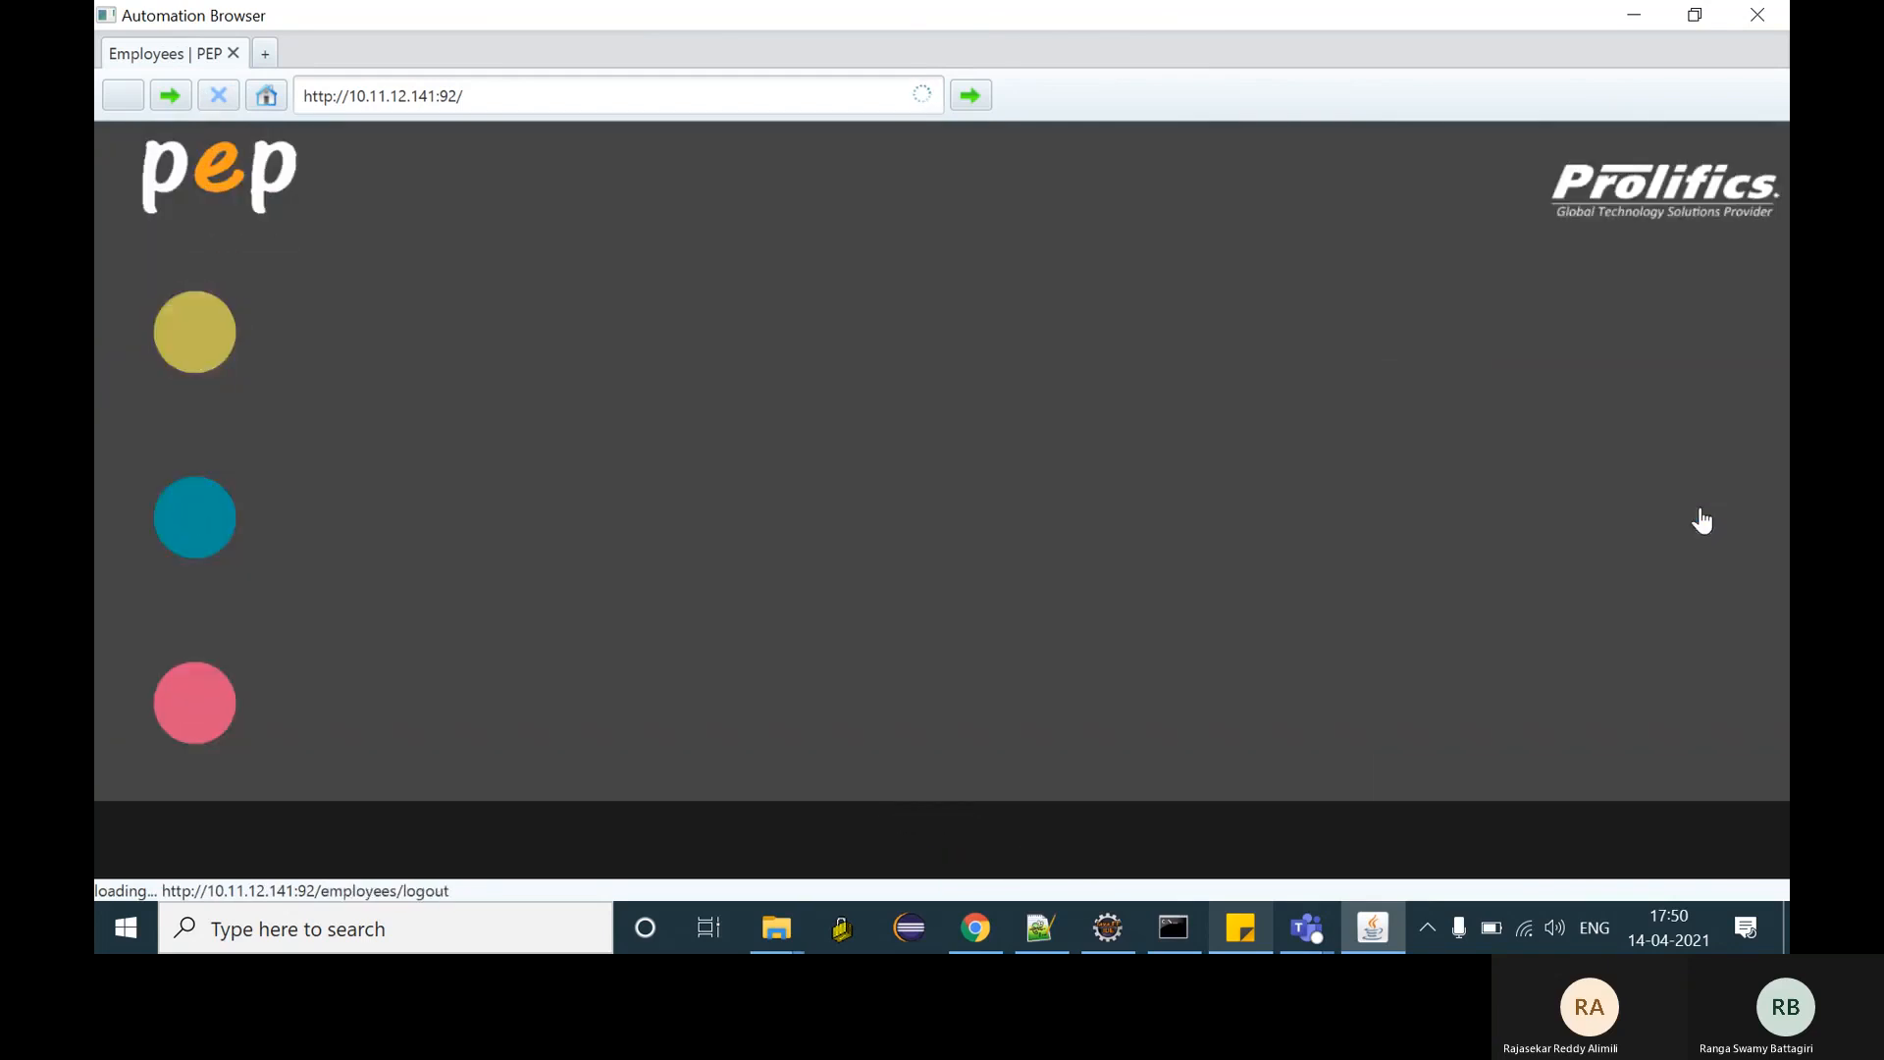
left_click(1056, 109)
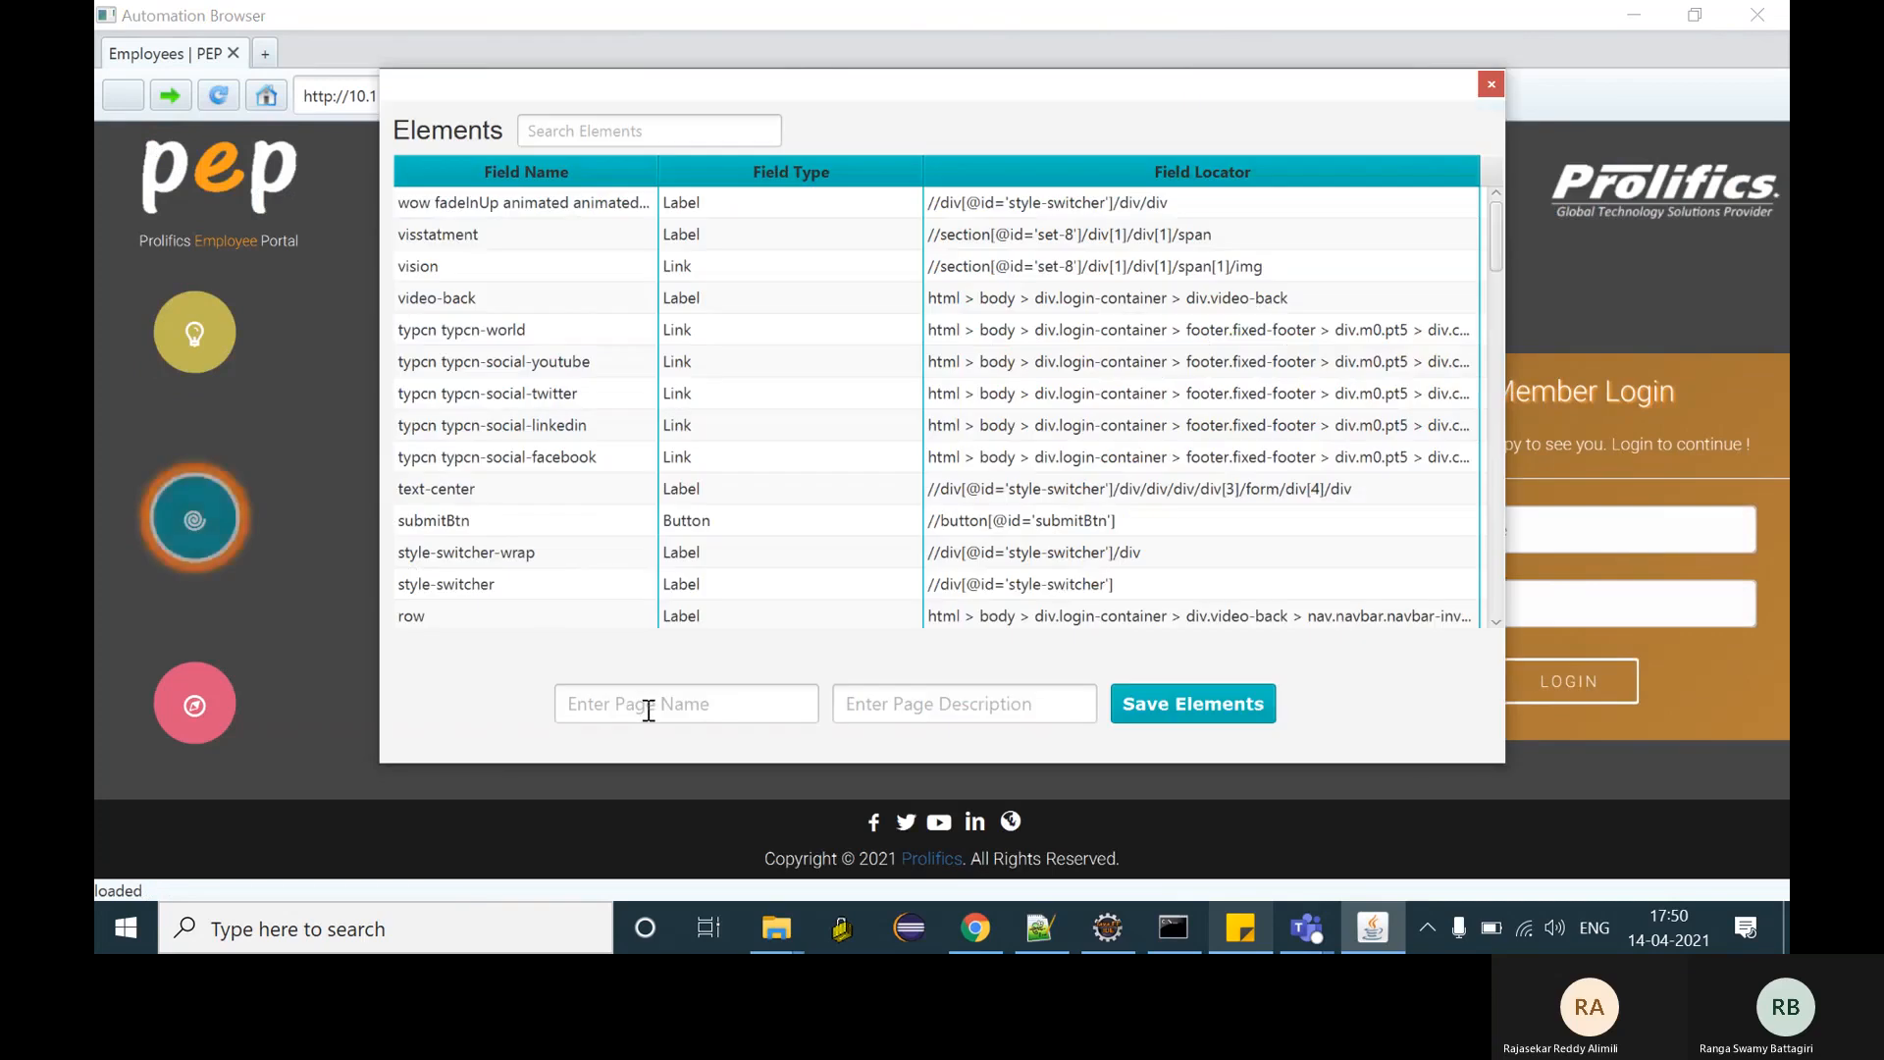
- Save the captured login screen elements as page LoginPage
left_click(649, 711)
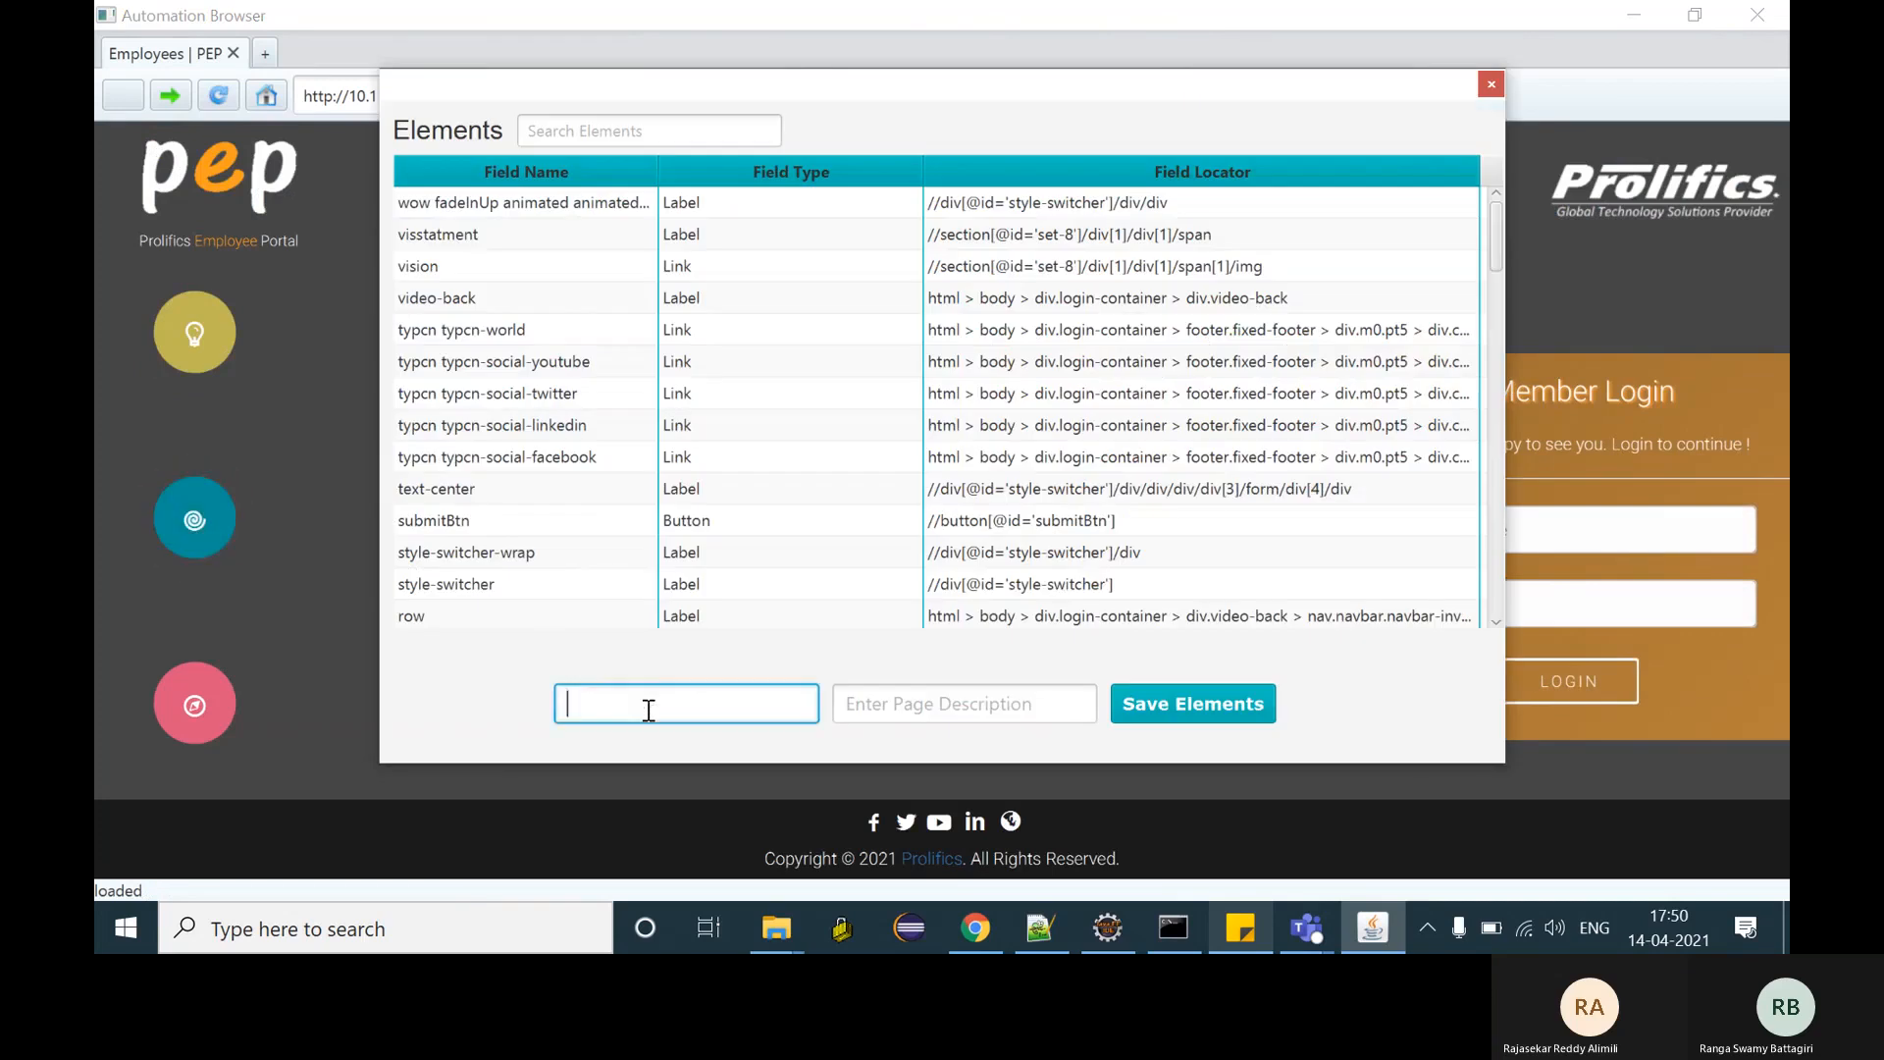
type("LoginPage")
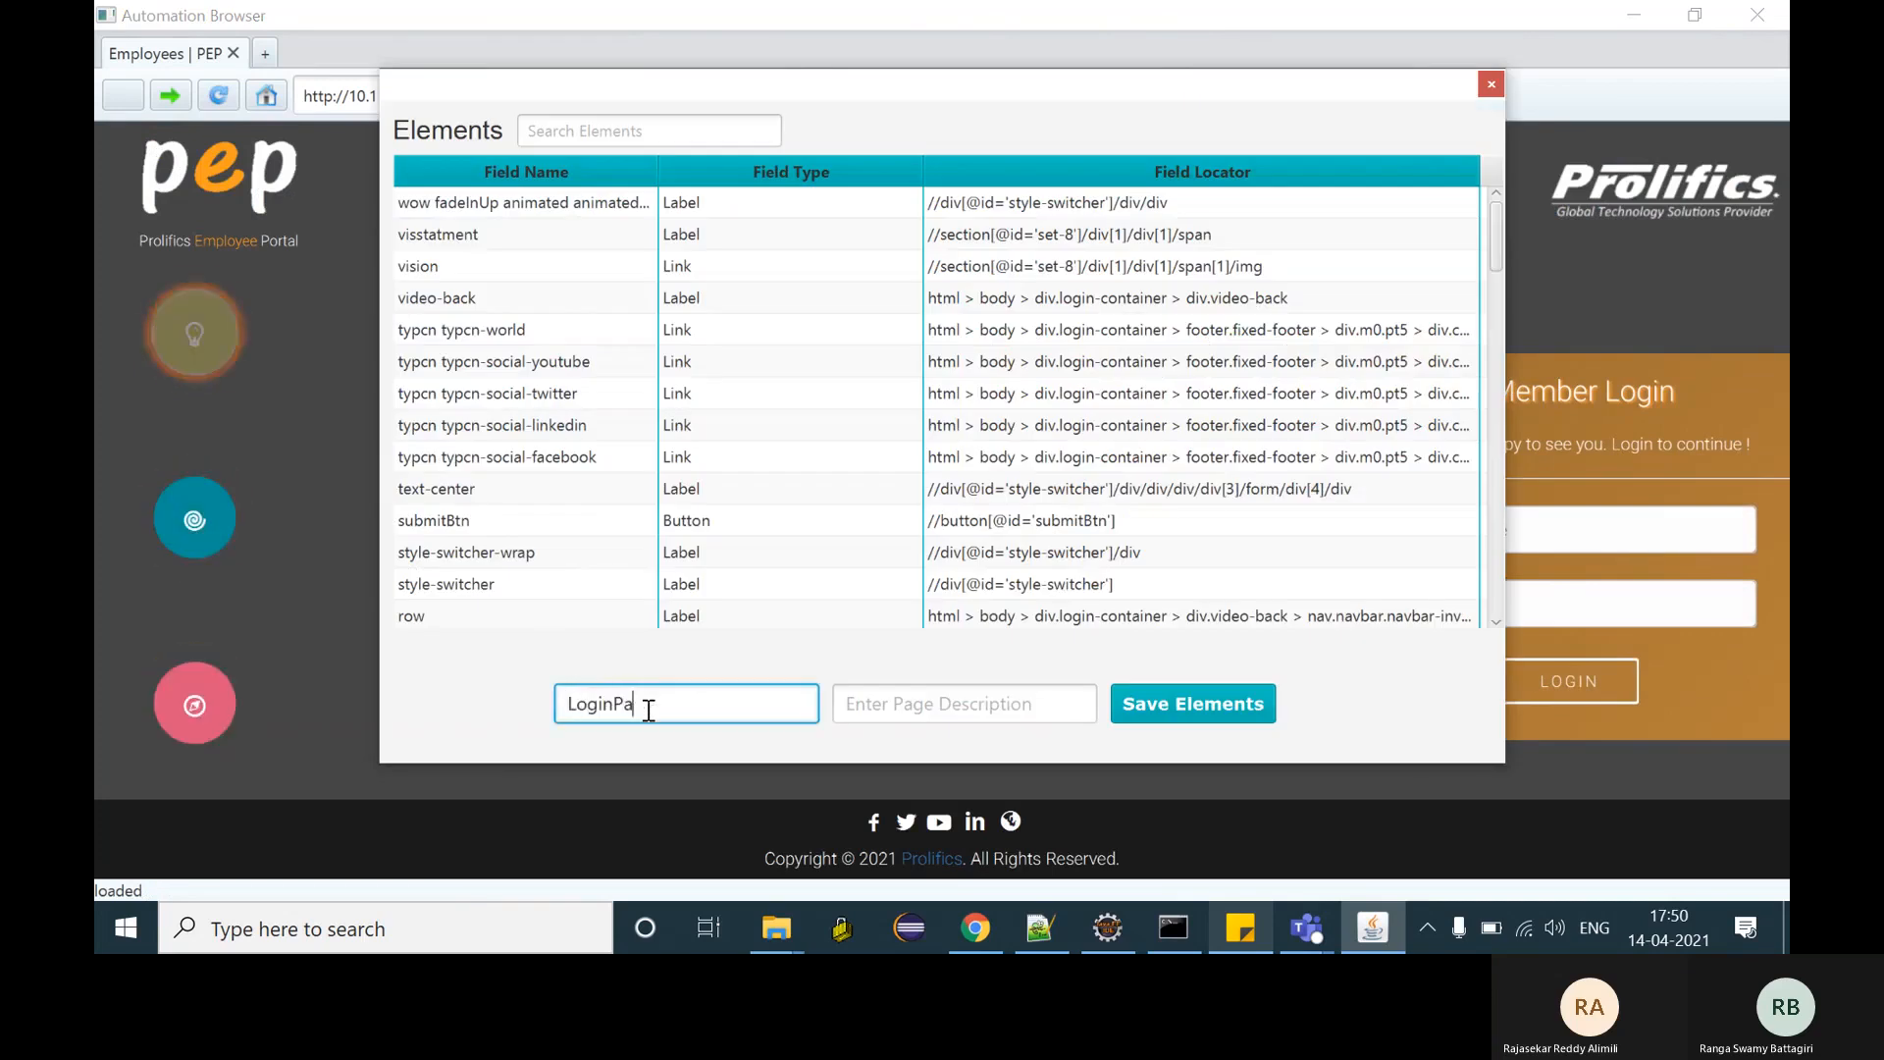
left_click(1233, 703)
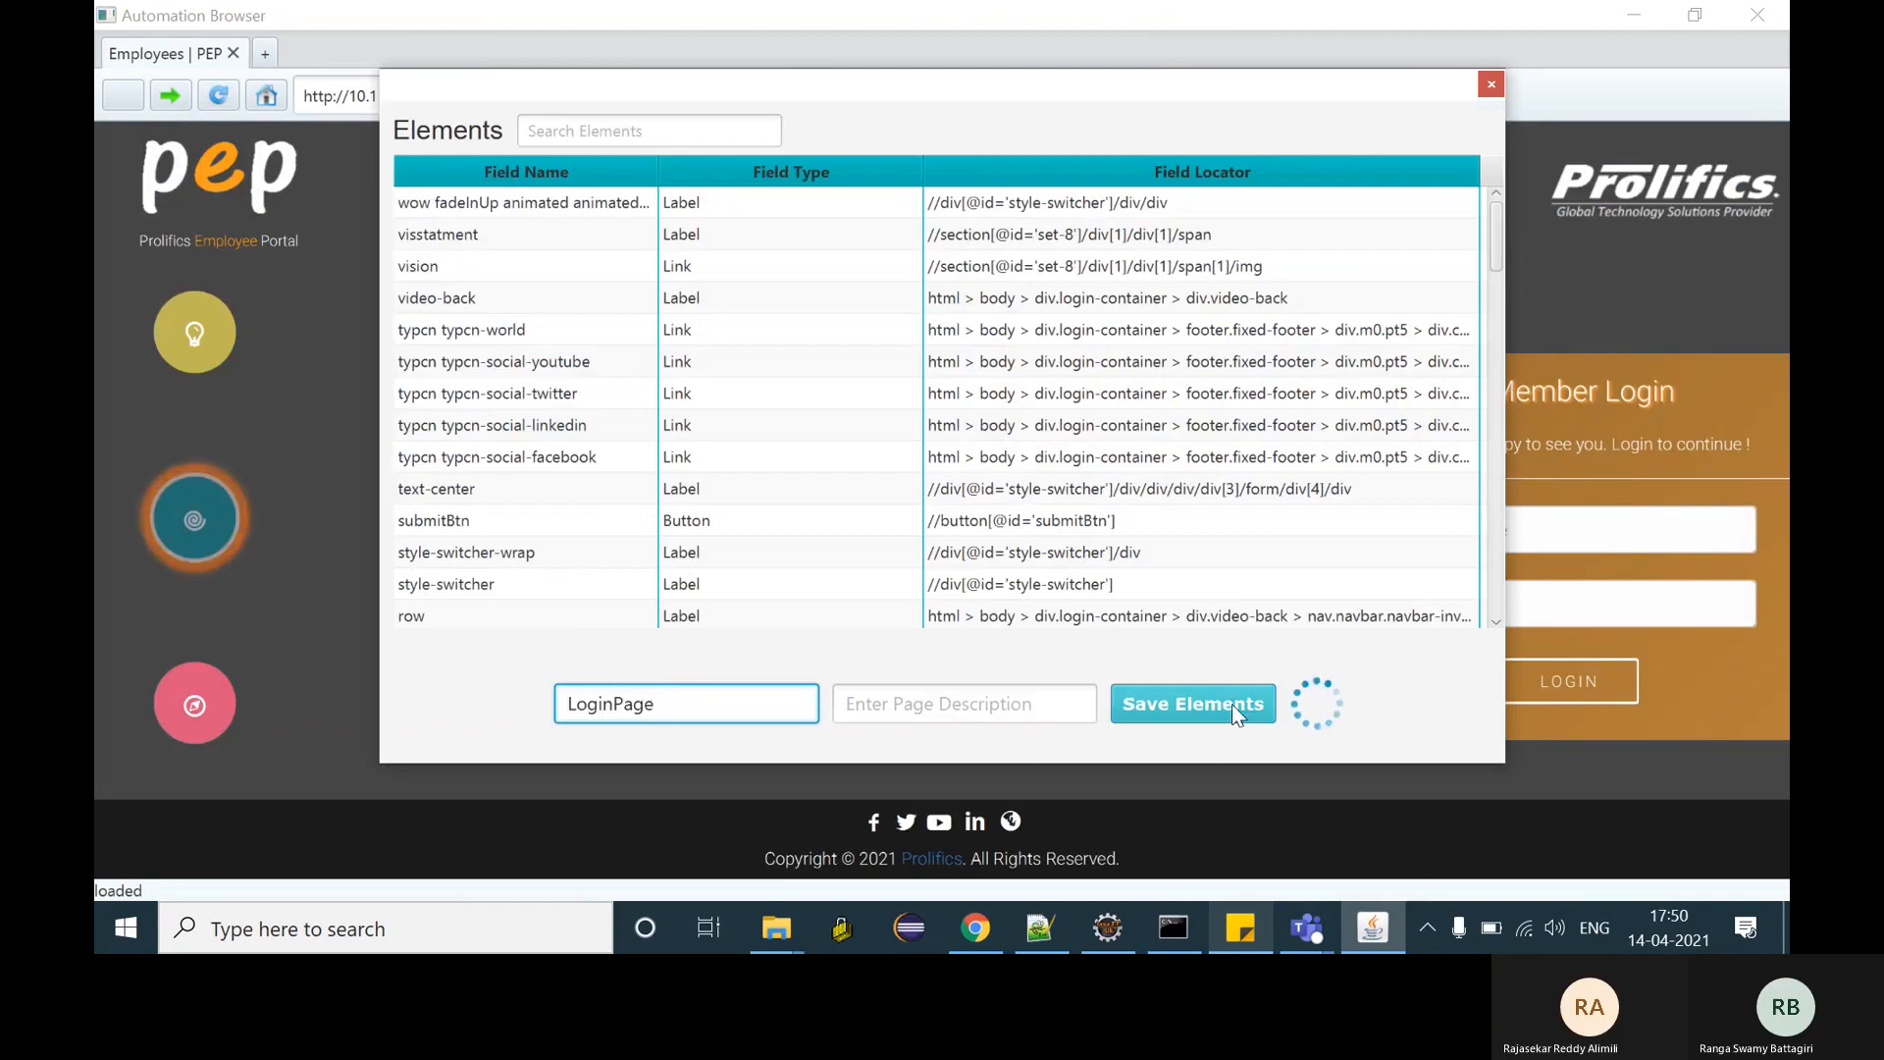
- Sign in again with the employee username and password to load the PEP dashboard
left_click(1506, 534)
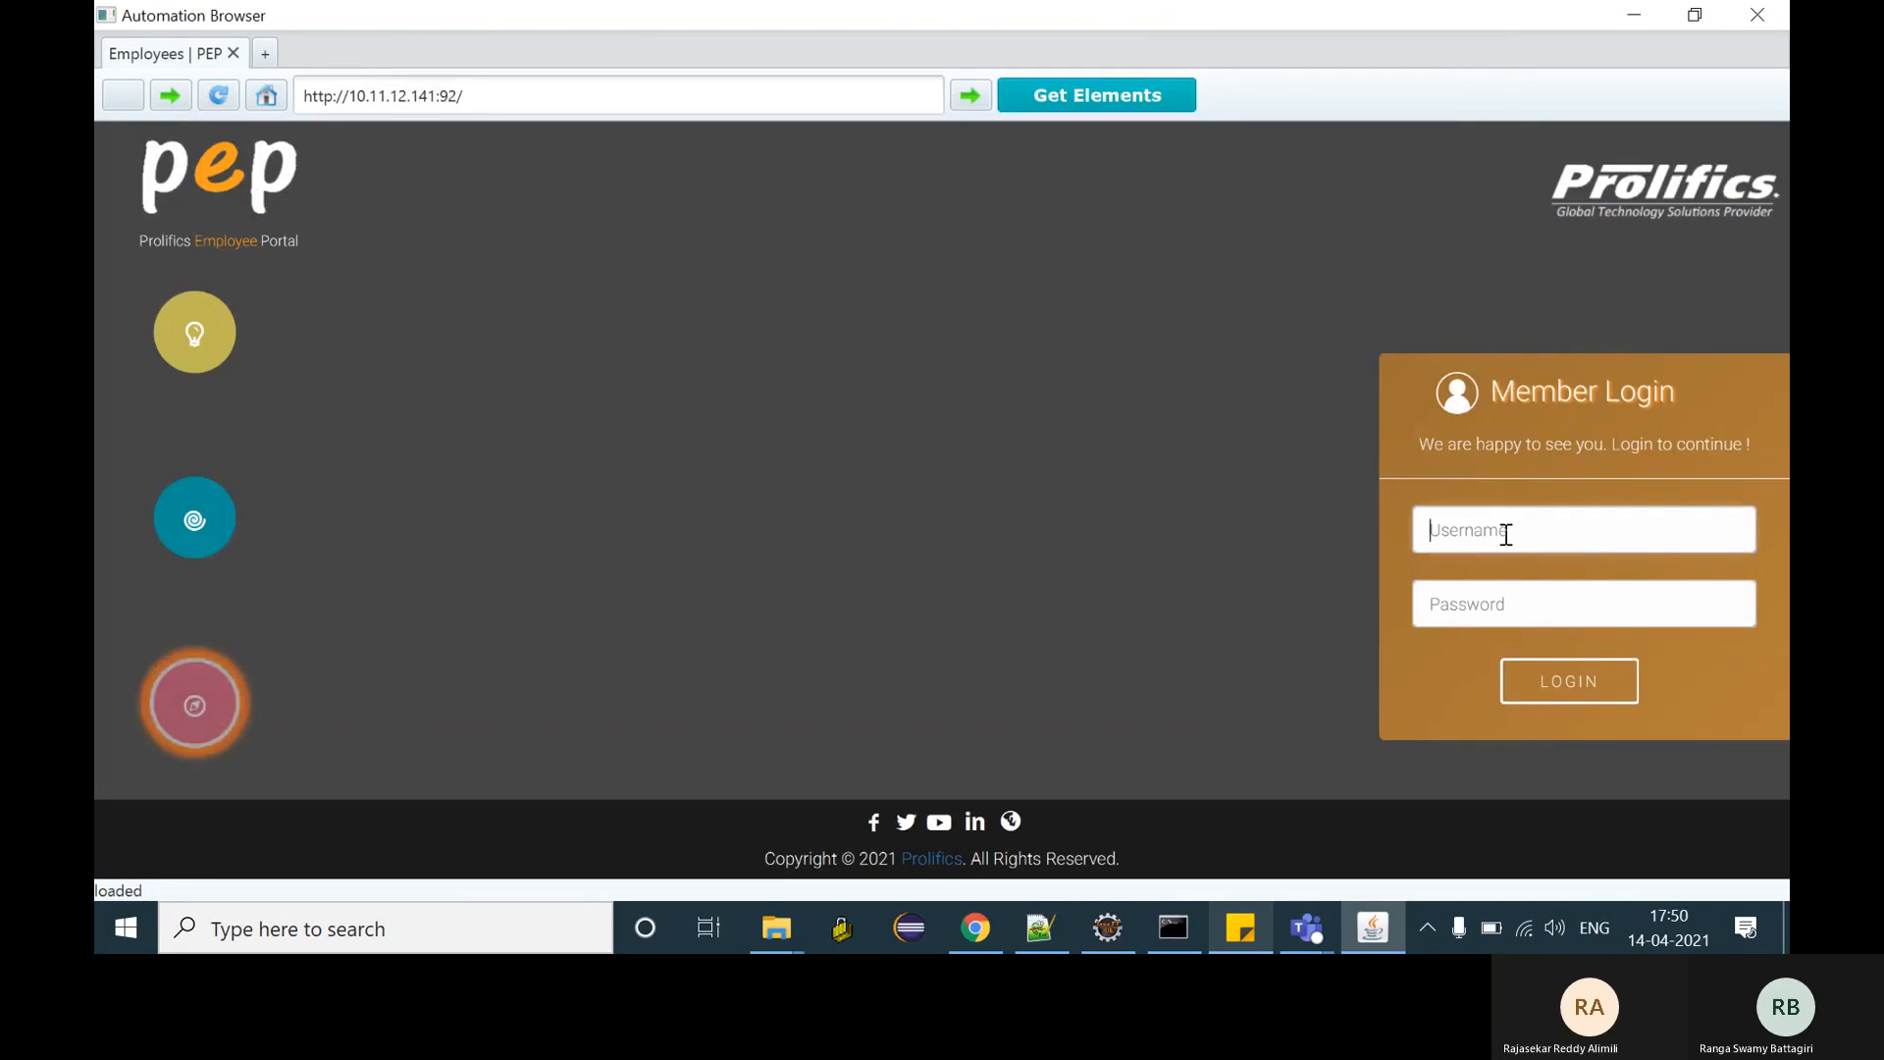
key("ctrl+v")
left_click(1528, 609)
type("•••••")
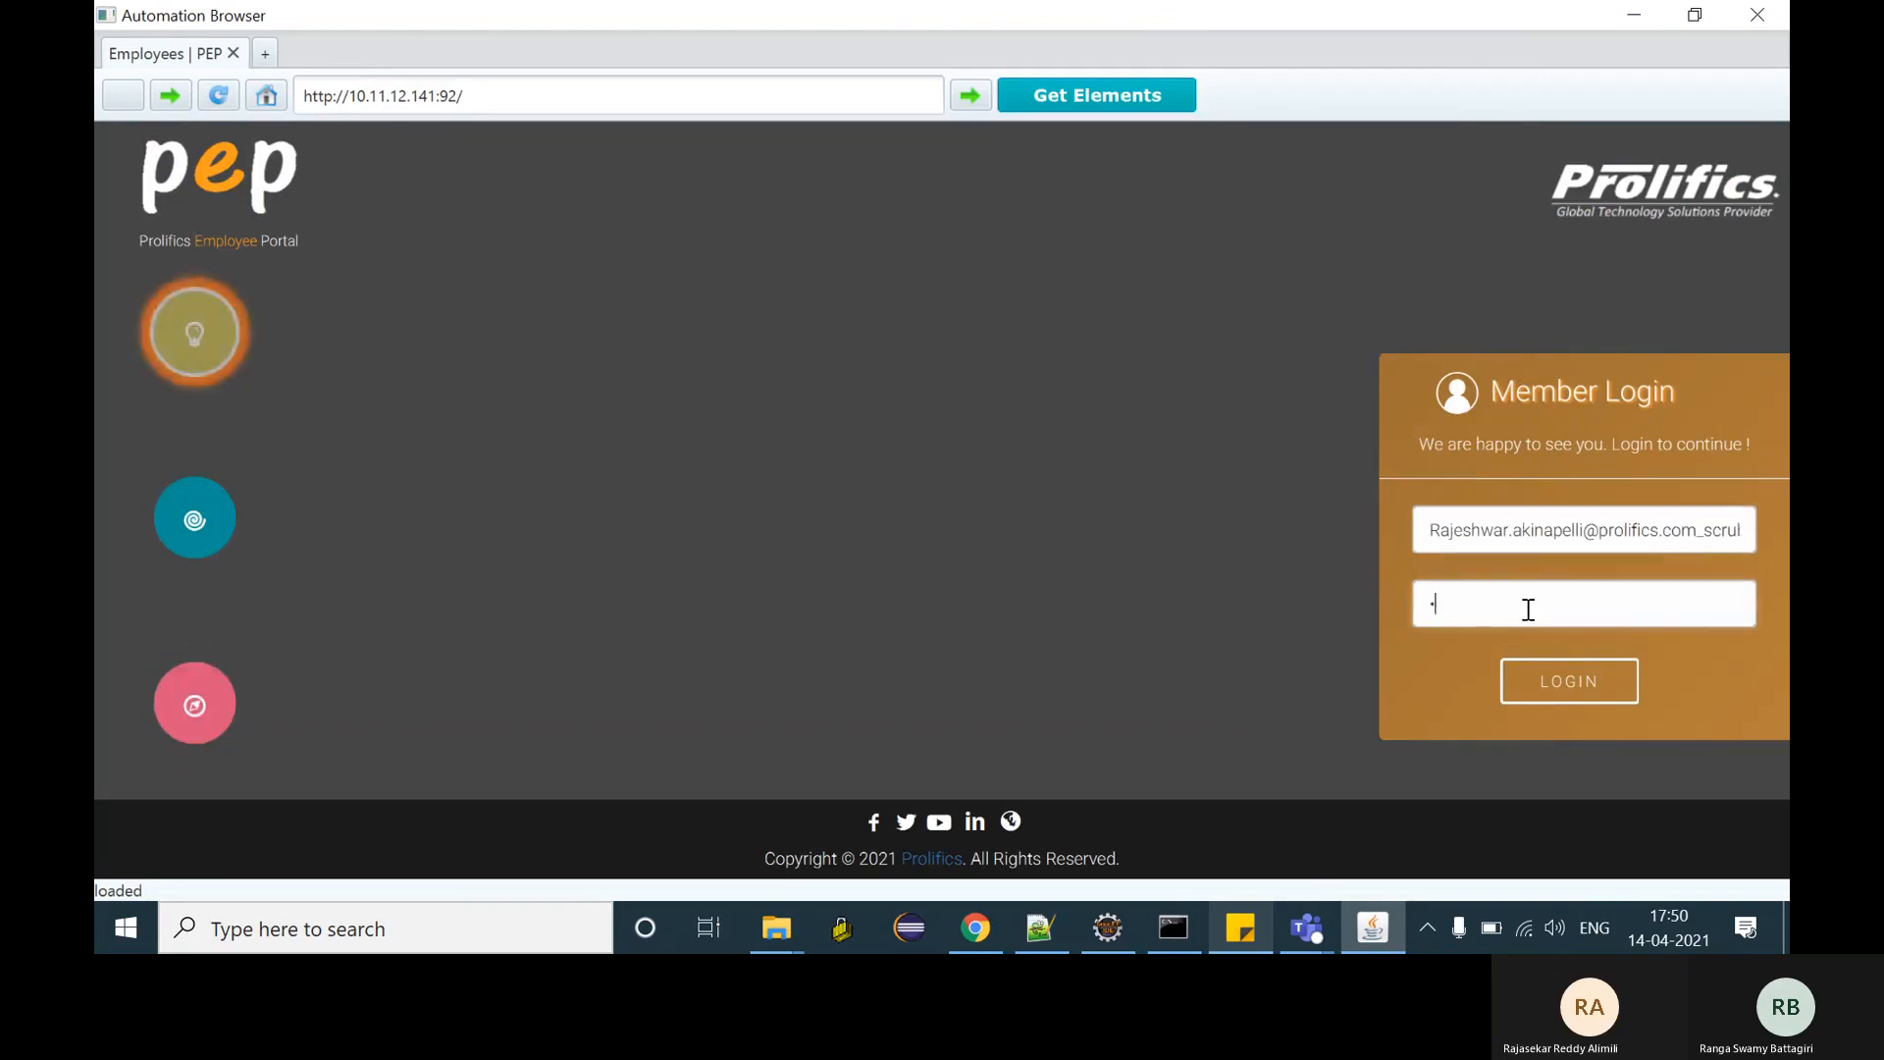
type("••")
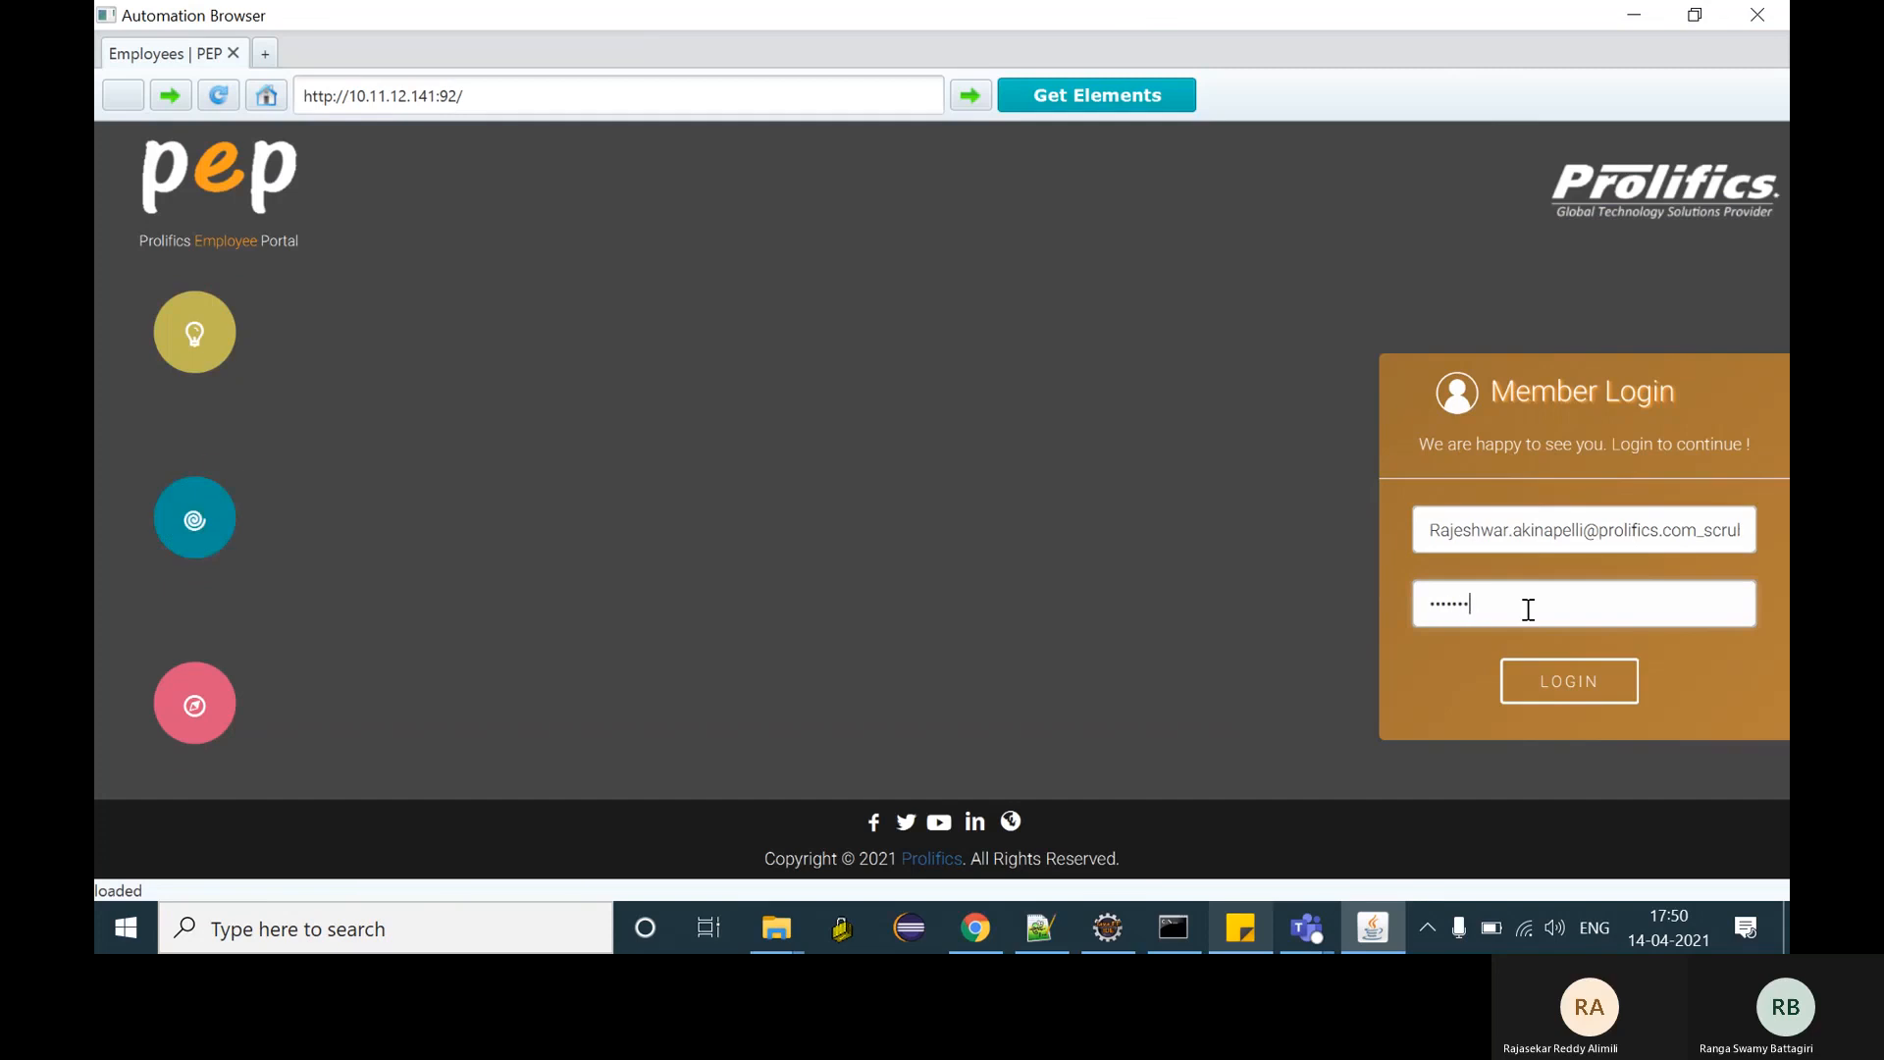
left_click(1583, 685)
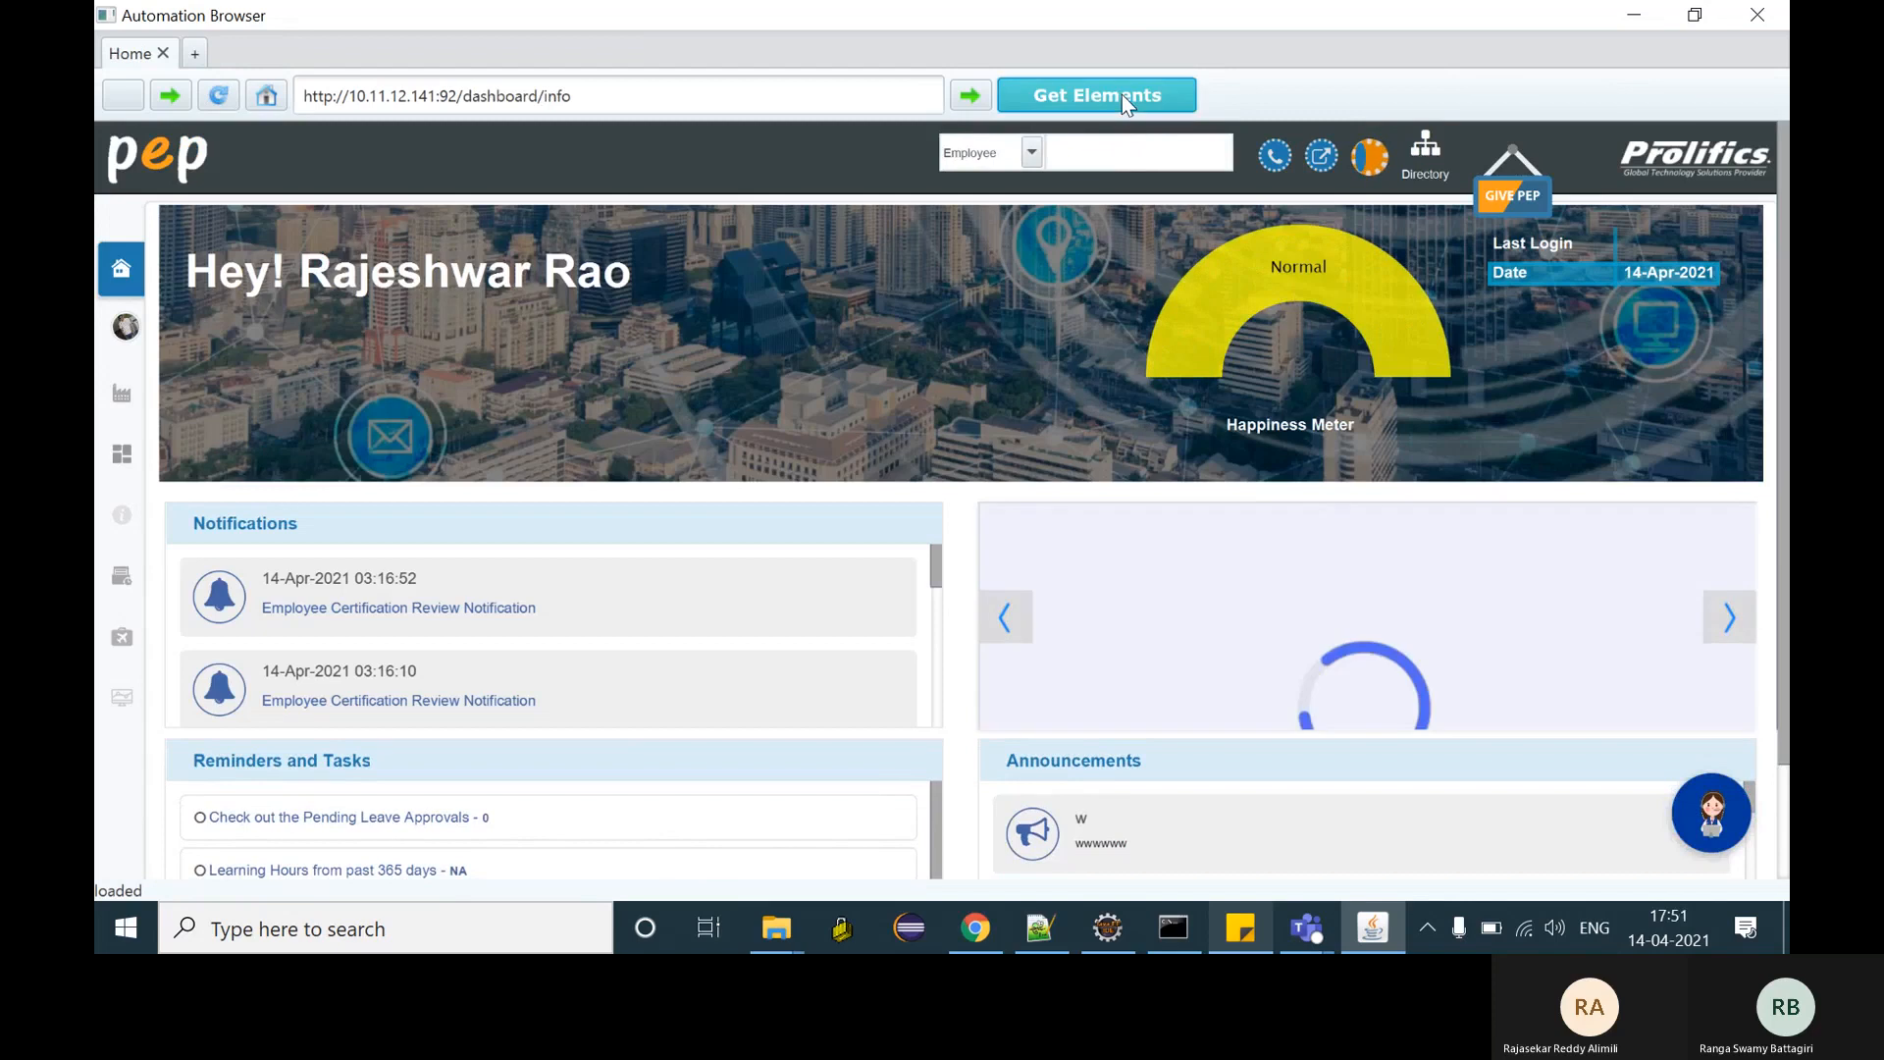
- Capture the dashboard's elements and save them as HomePage
left_click(1121, 94)
left_click(625, 708)
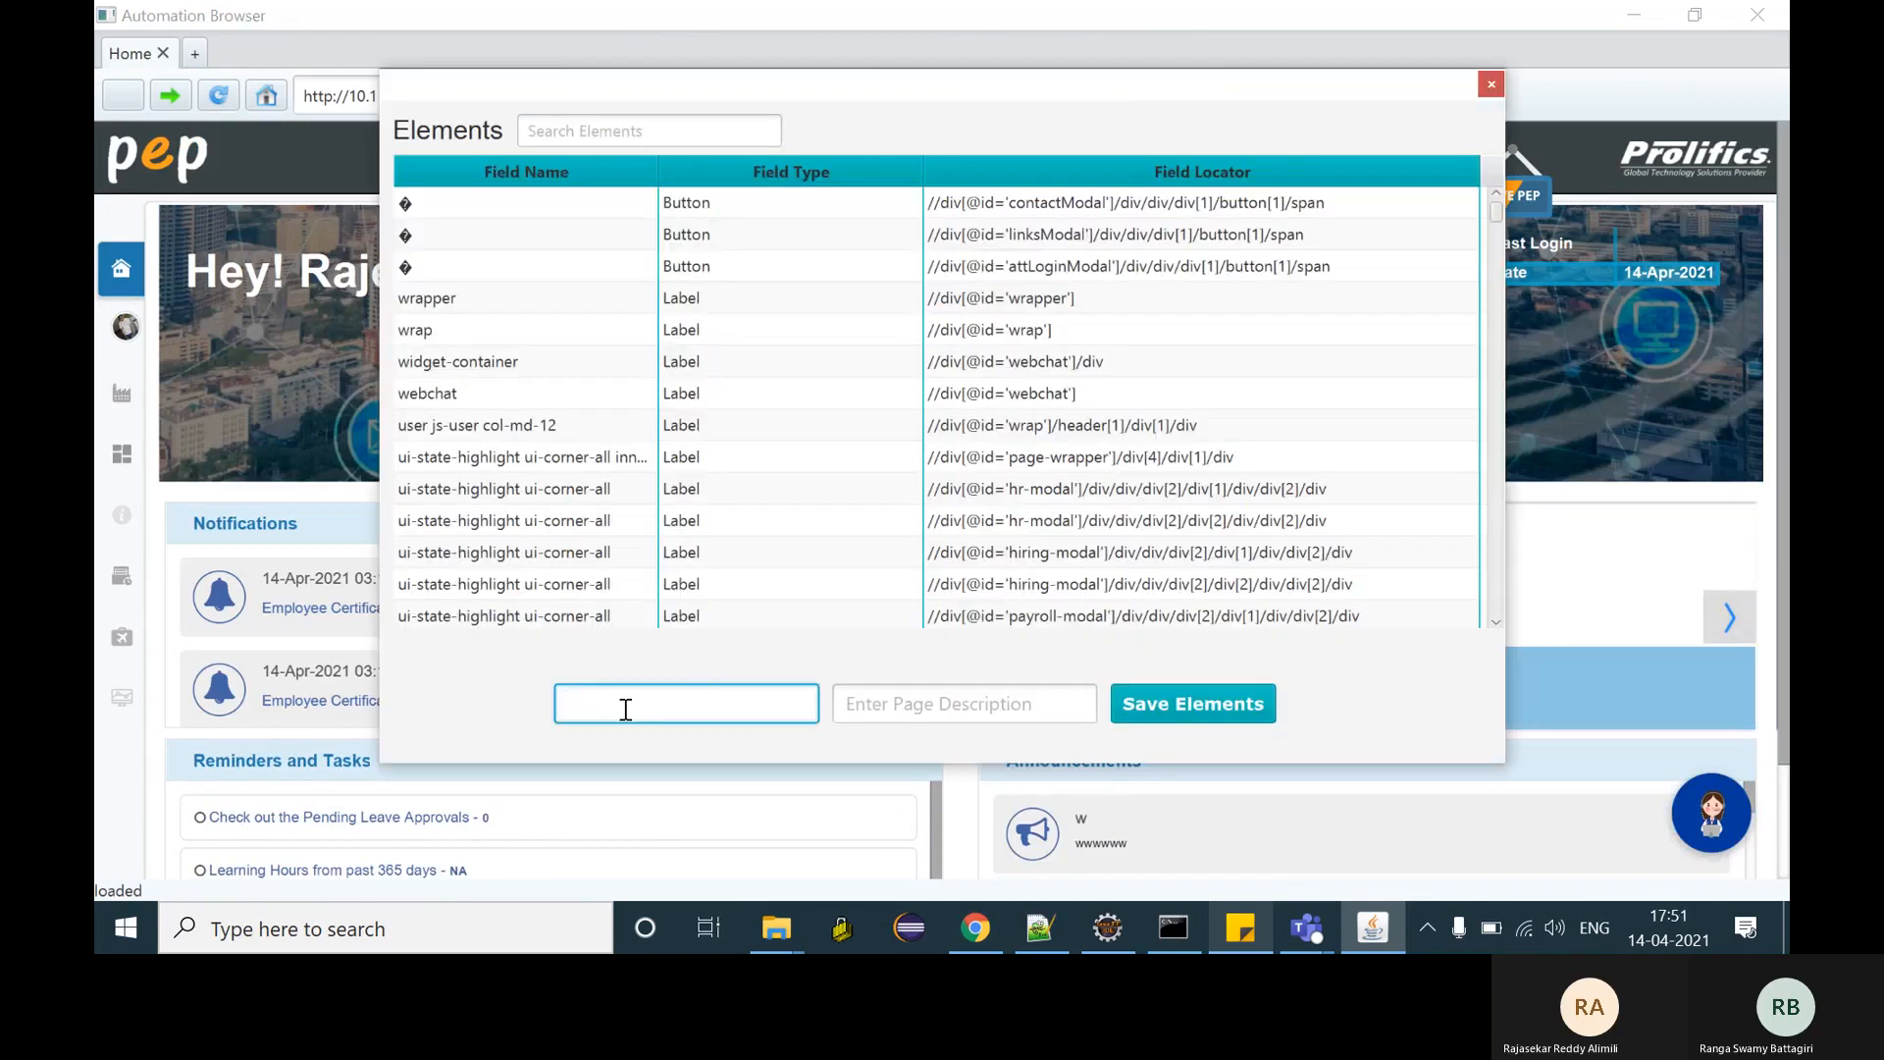
type("Home")
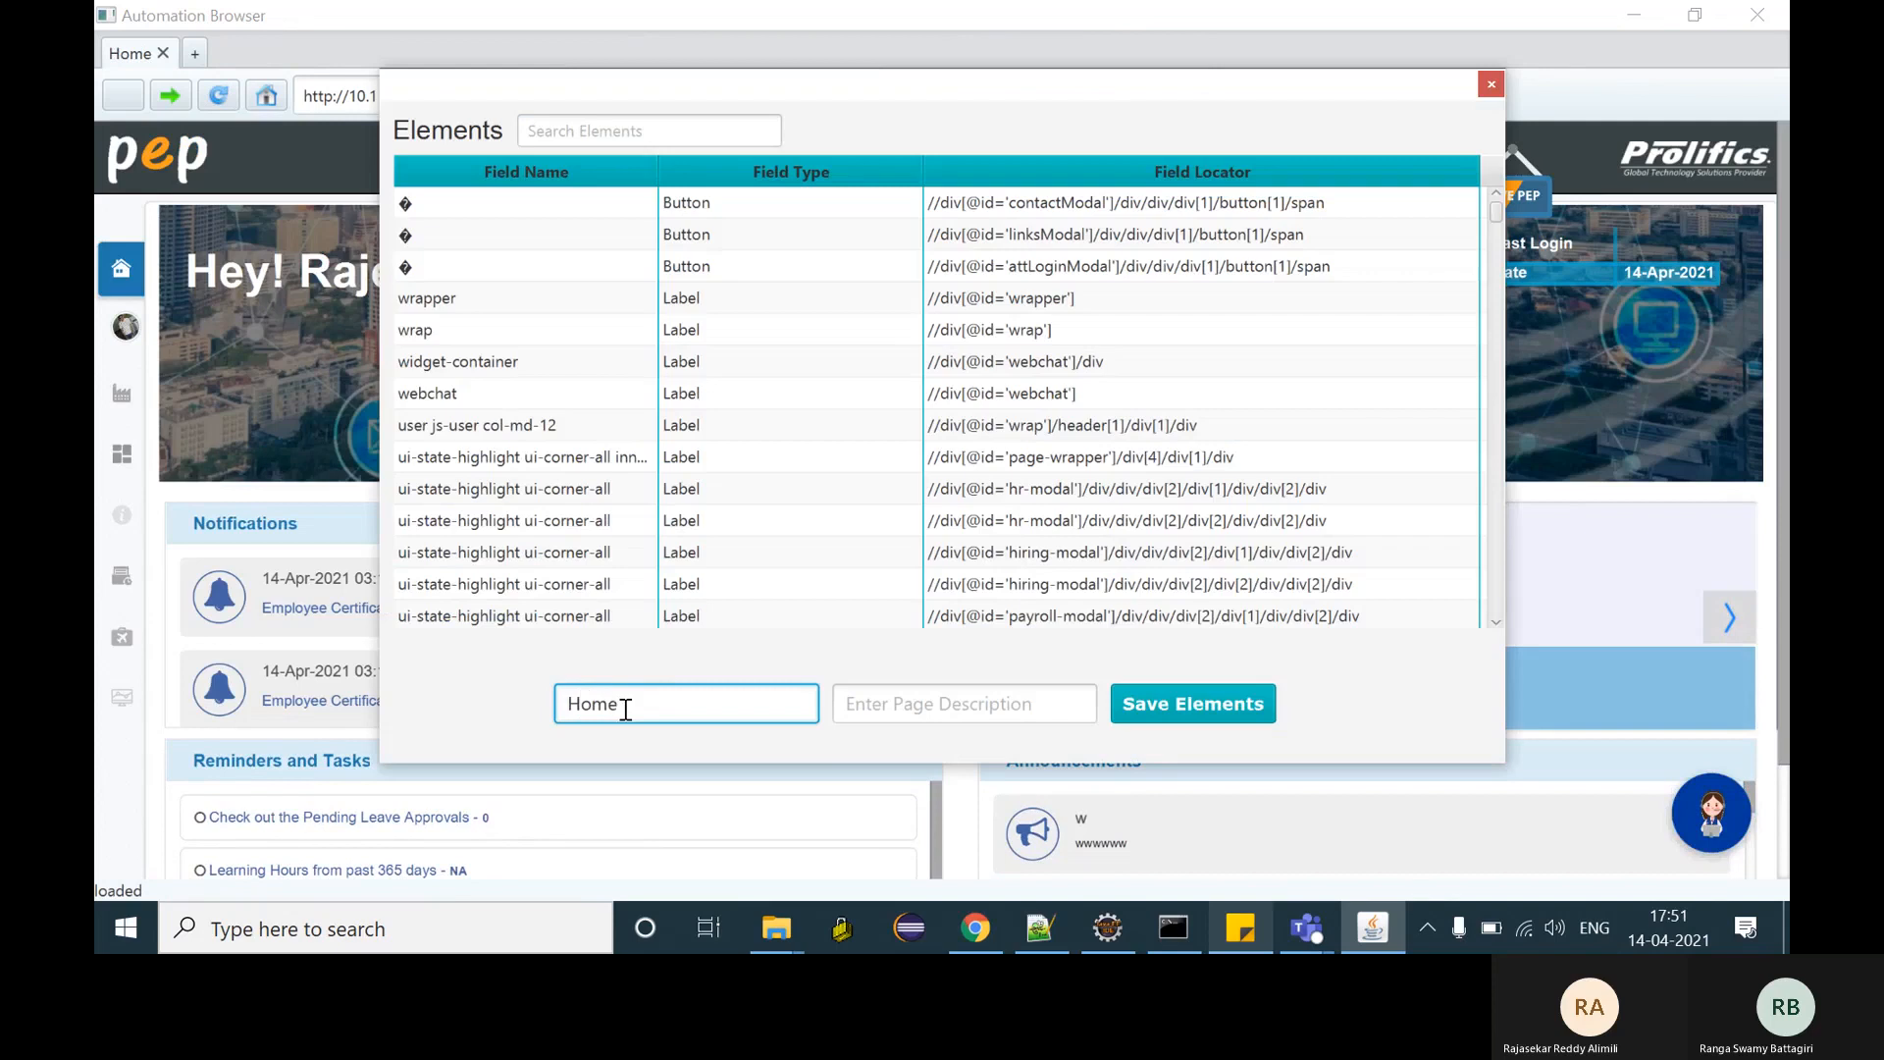
type("Page")
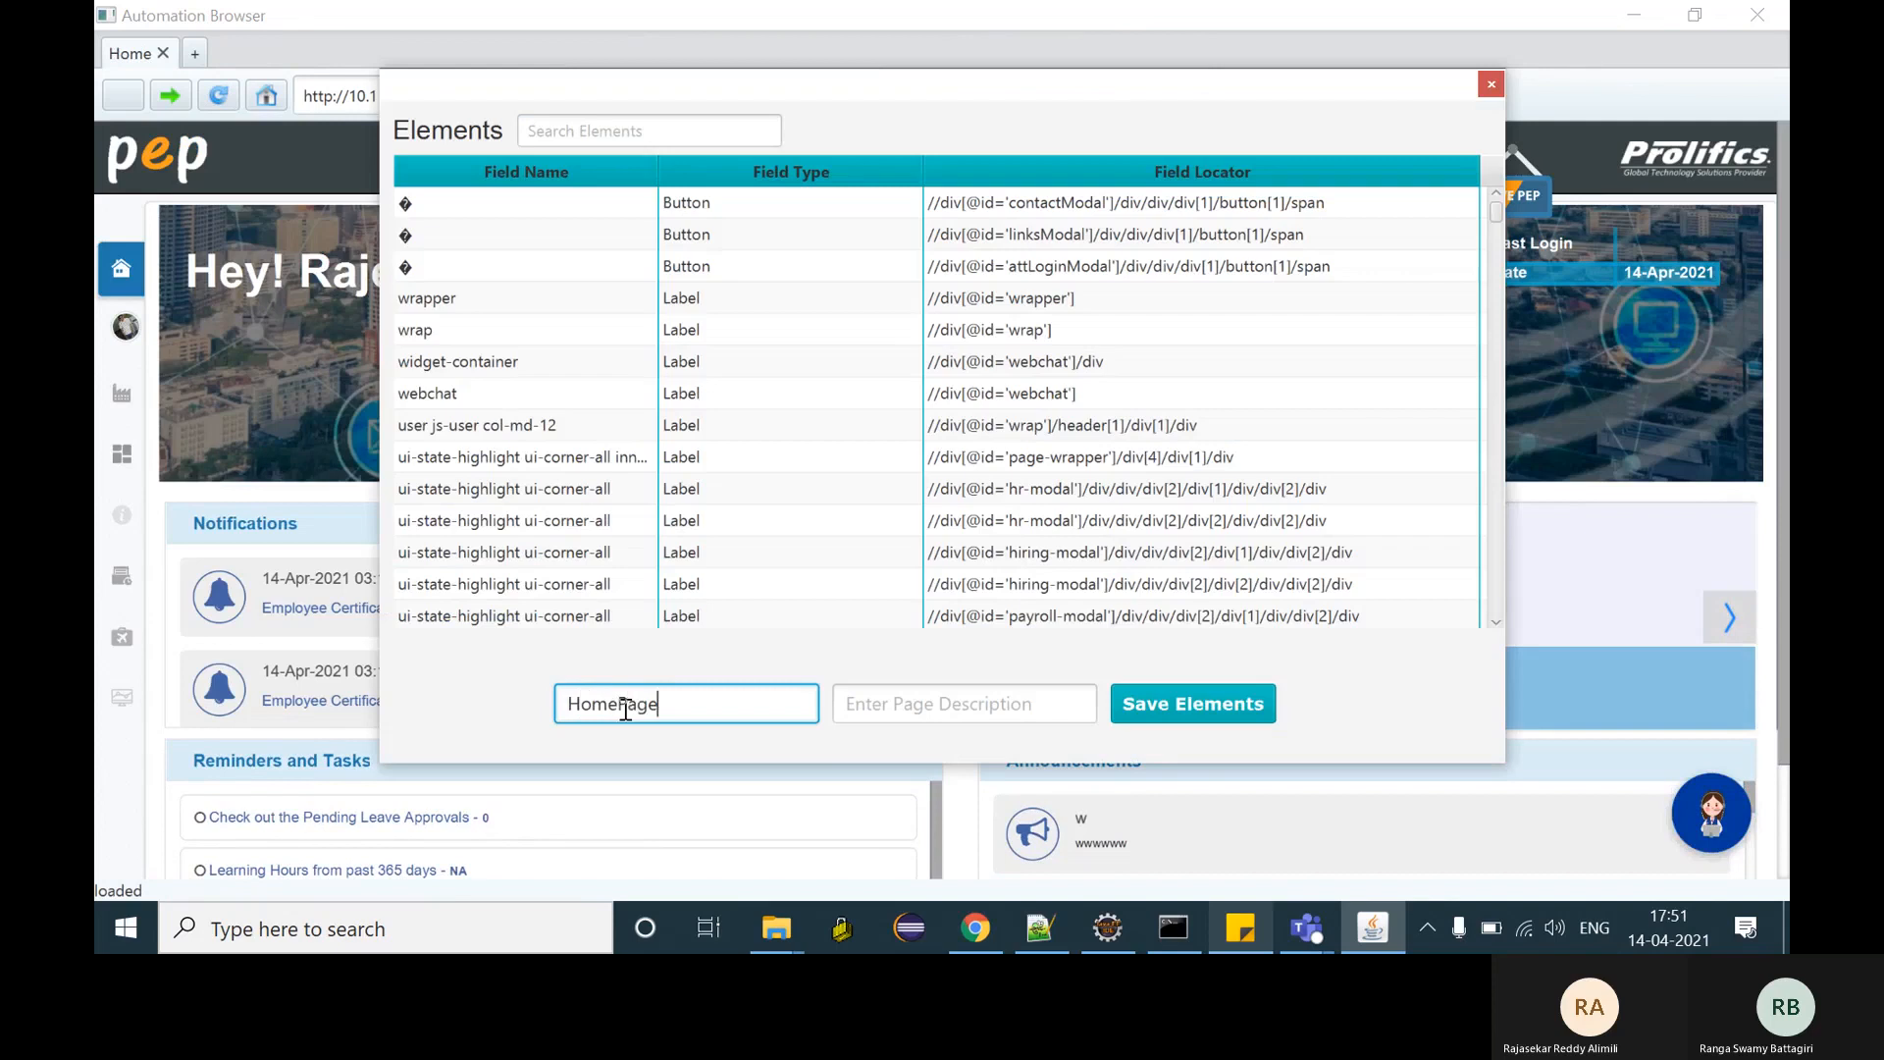
left_click(1164, 705)
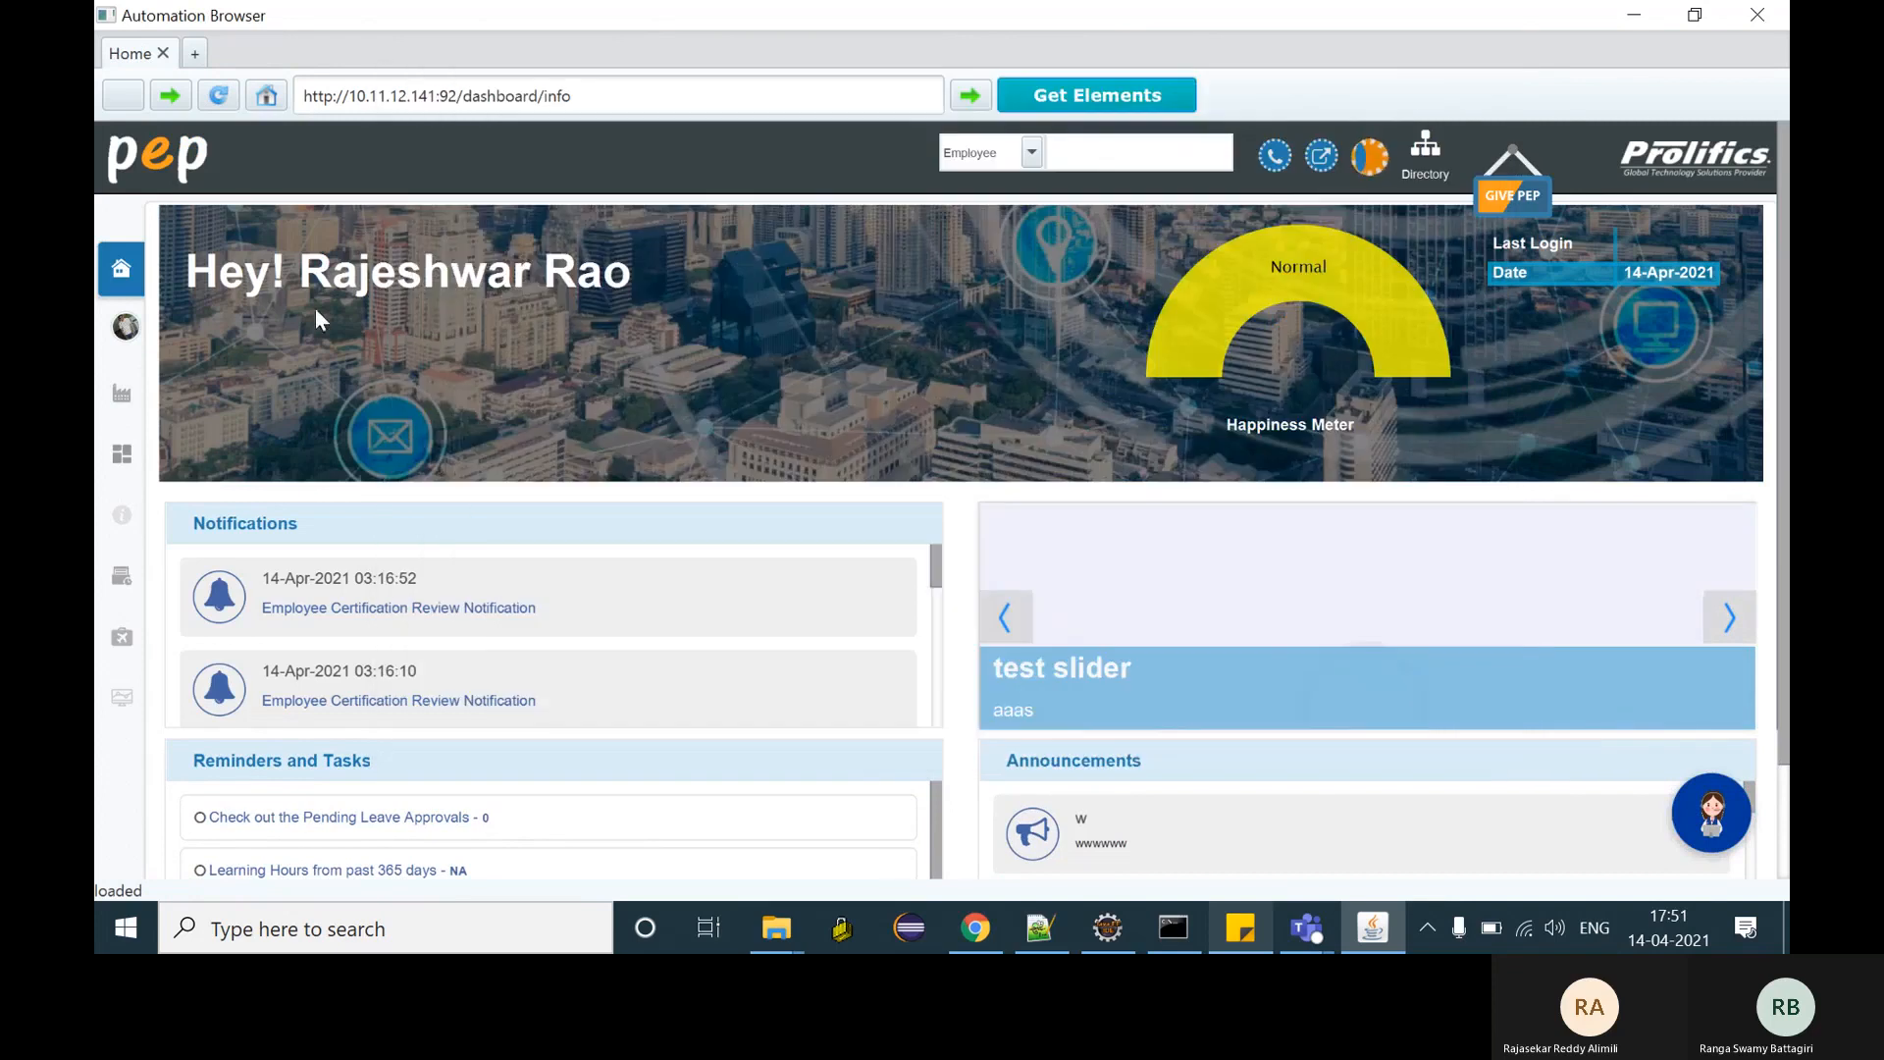
- Open the employee profile page and save its captured elements as EditProfilePage
left_click(133, 334)
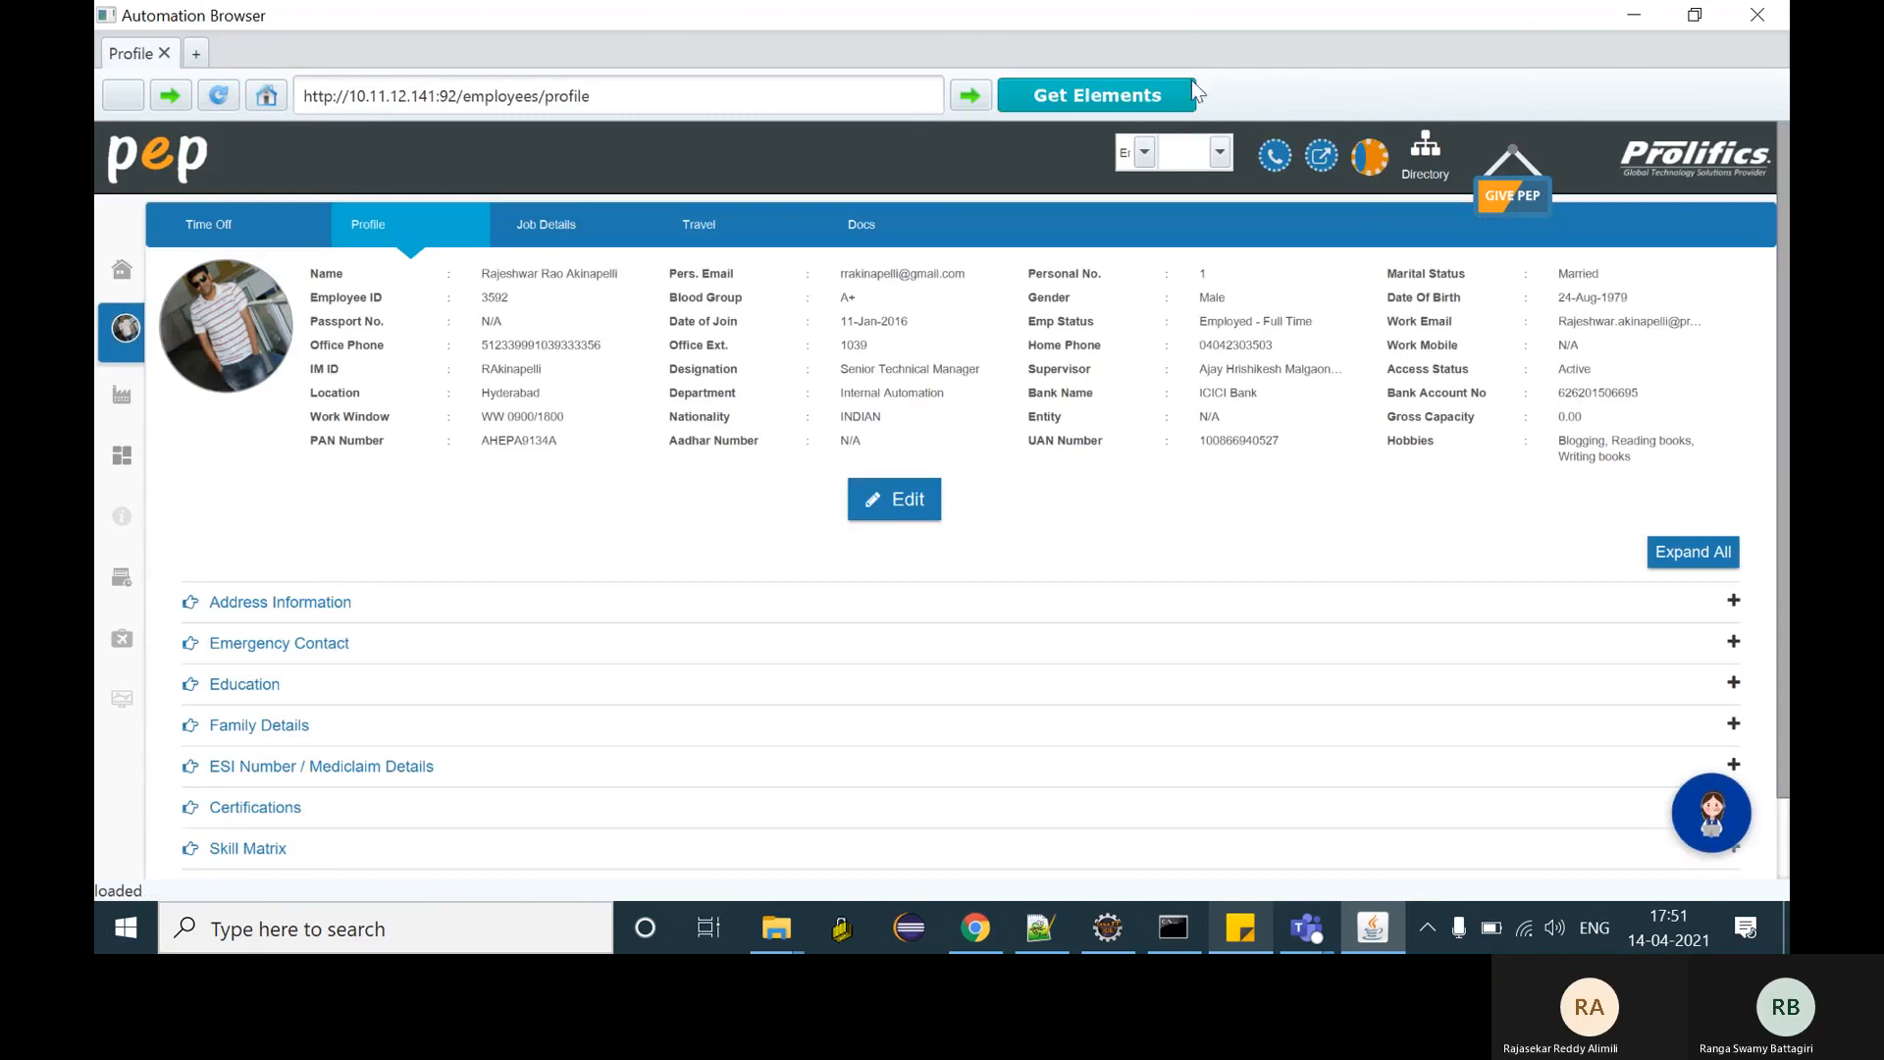
left_click(1137, 96)
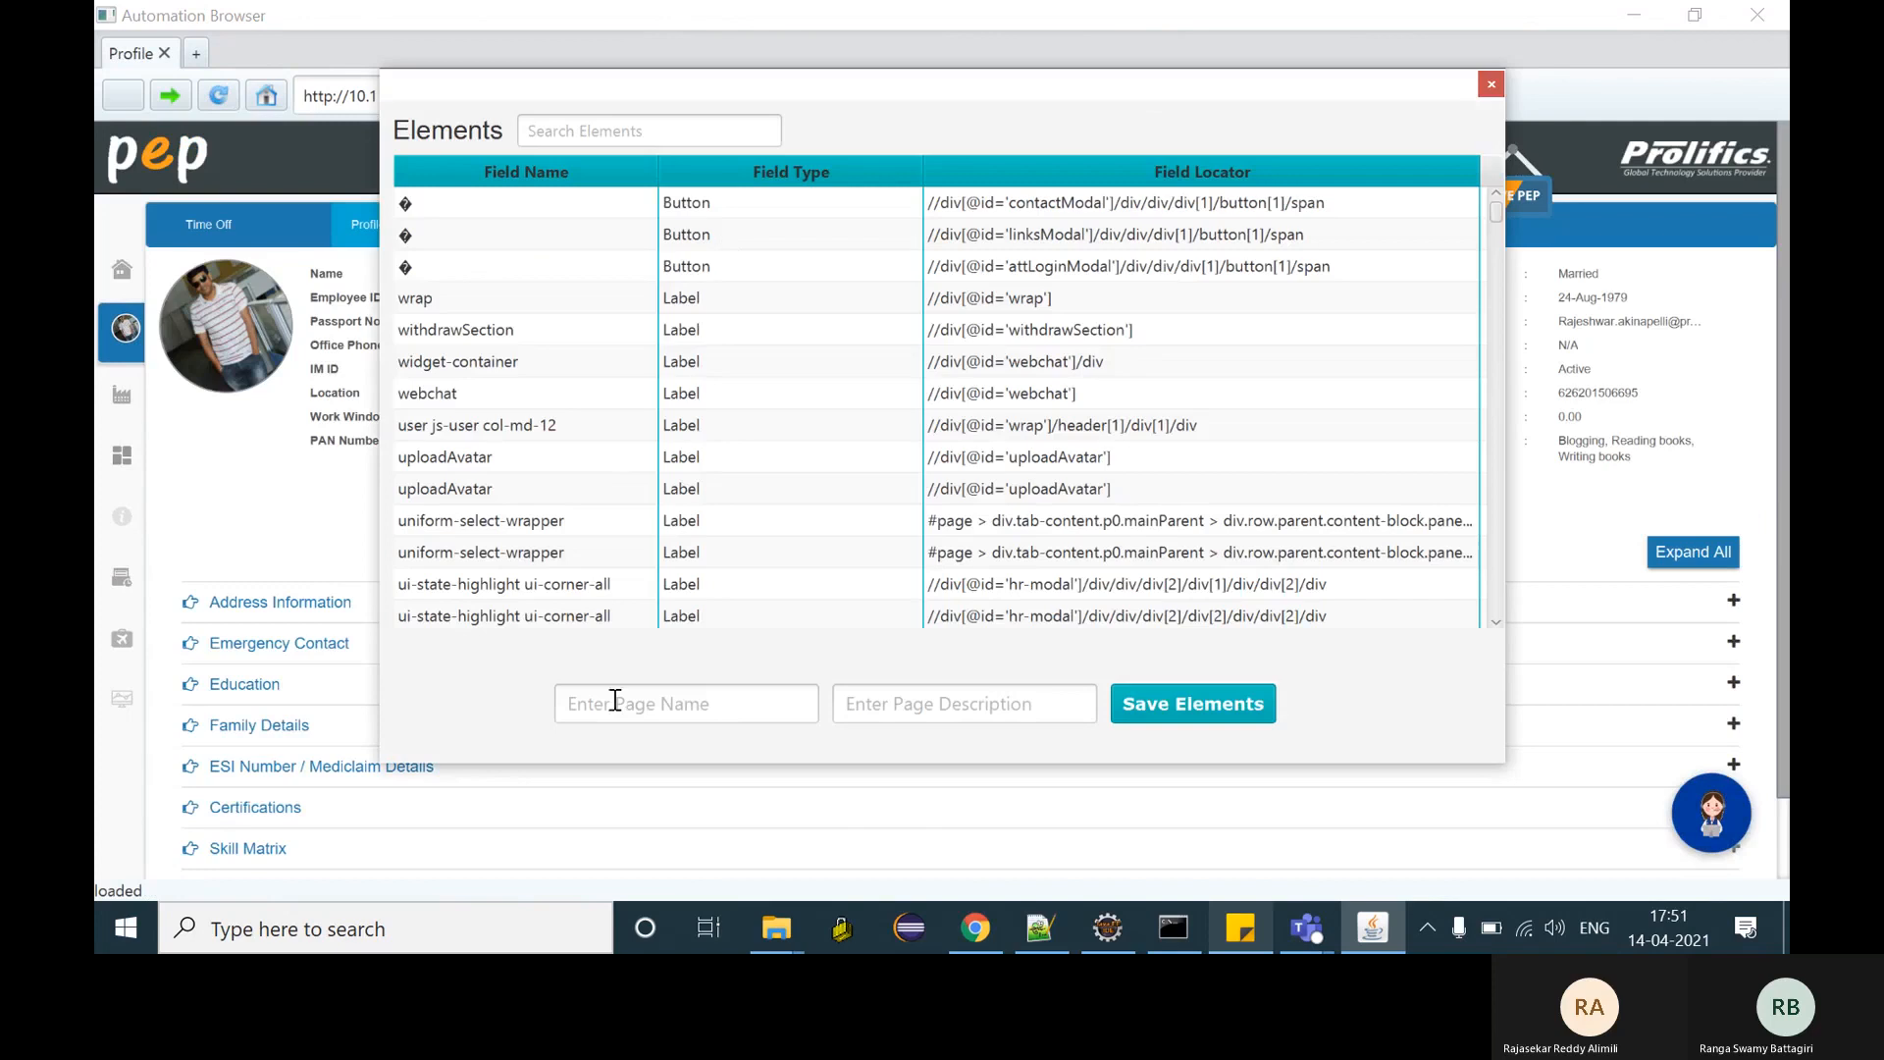
left_click(616, 701)
type("Edi")
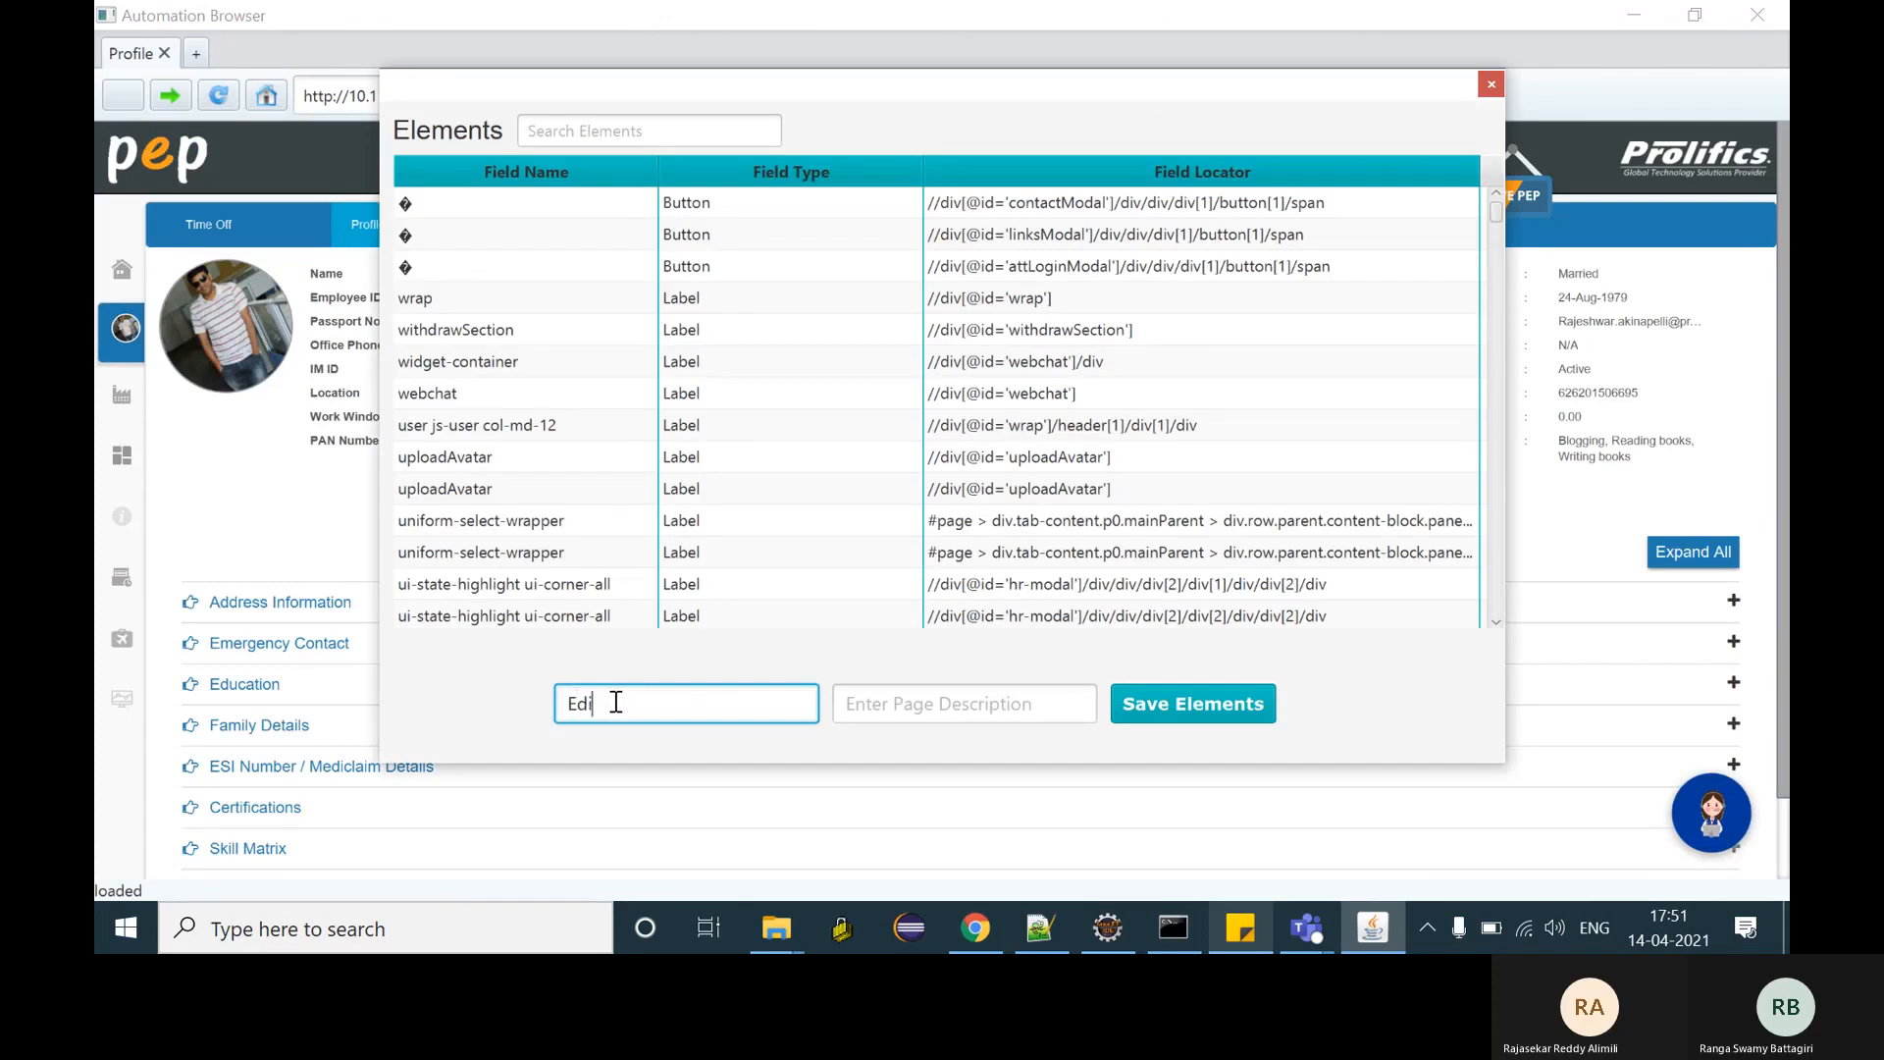
type("tProfilePage")
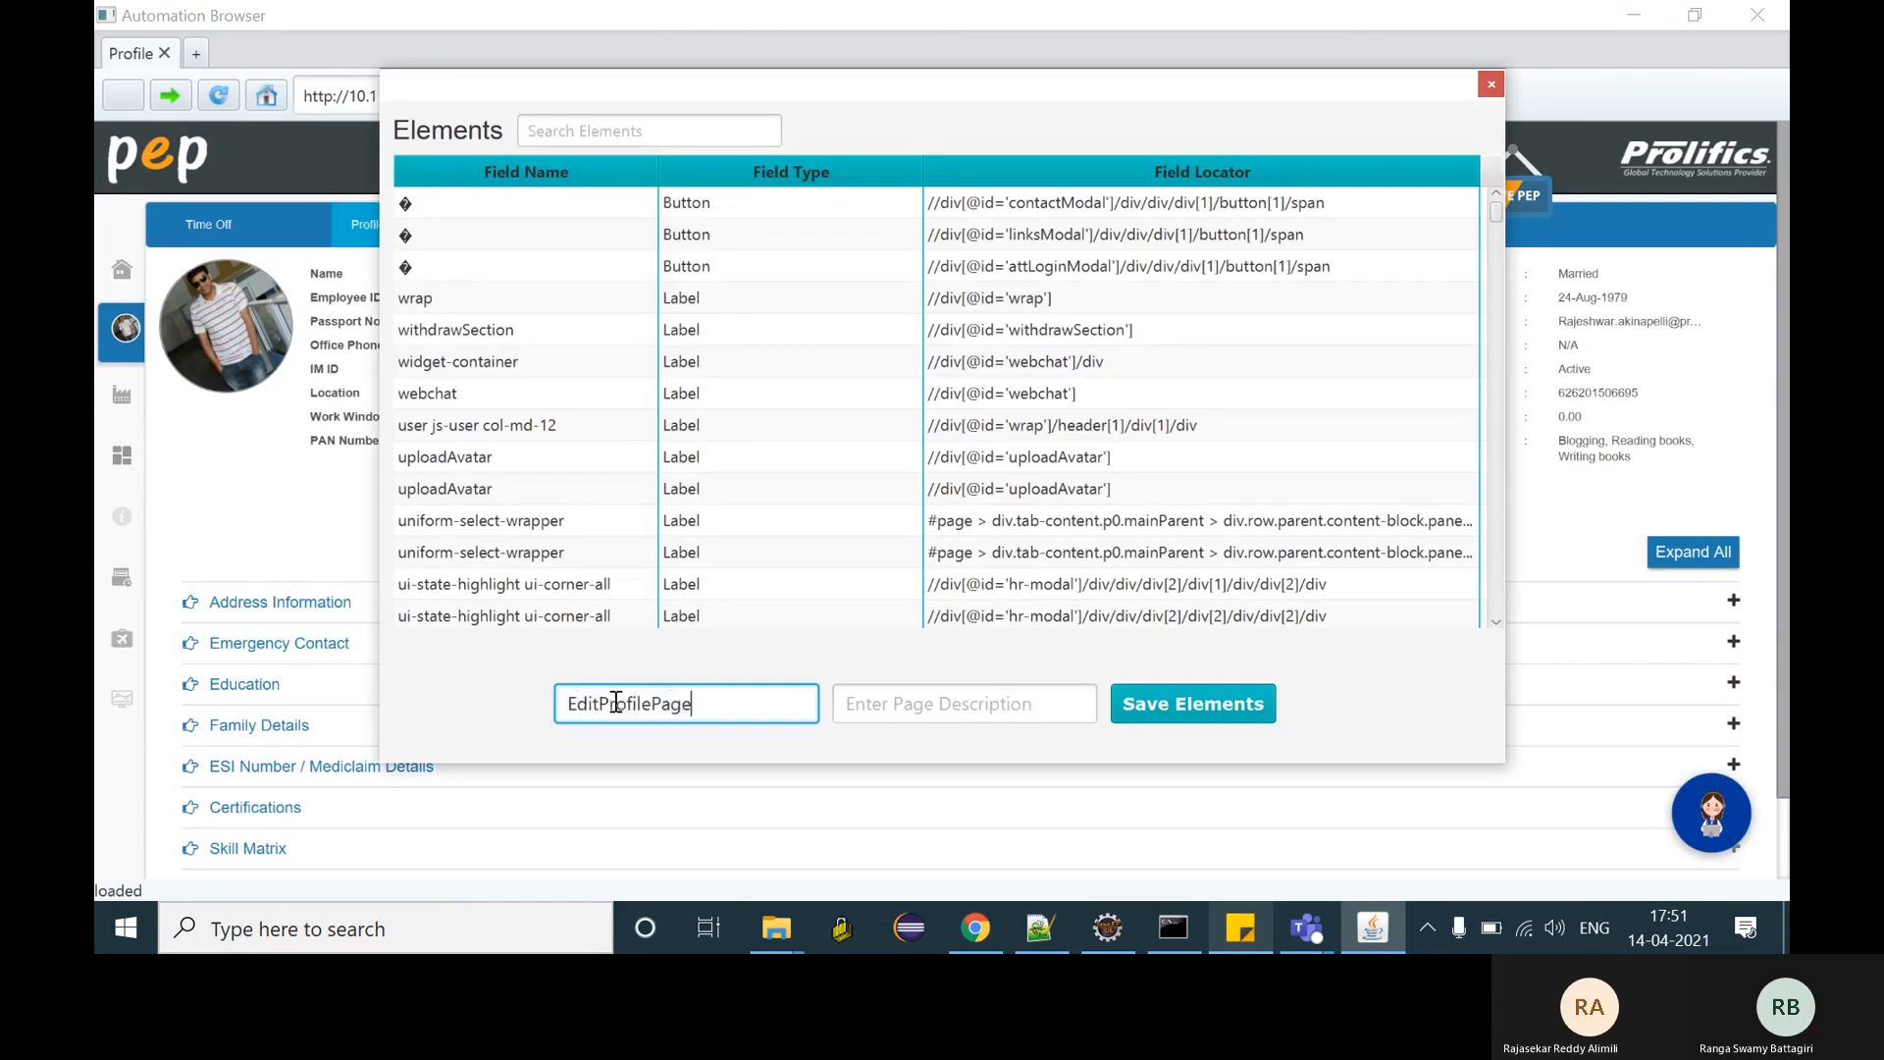
left_click(1198, 706)
- Refresh the web pages list, then inspect and mark EditProfilePage's last Edit button element
left_click(975, 928)
left_click(482, 433)
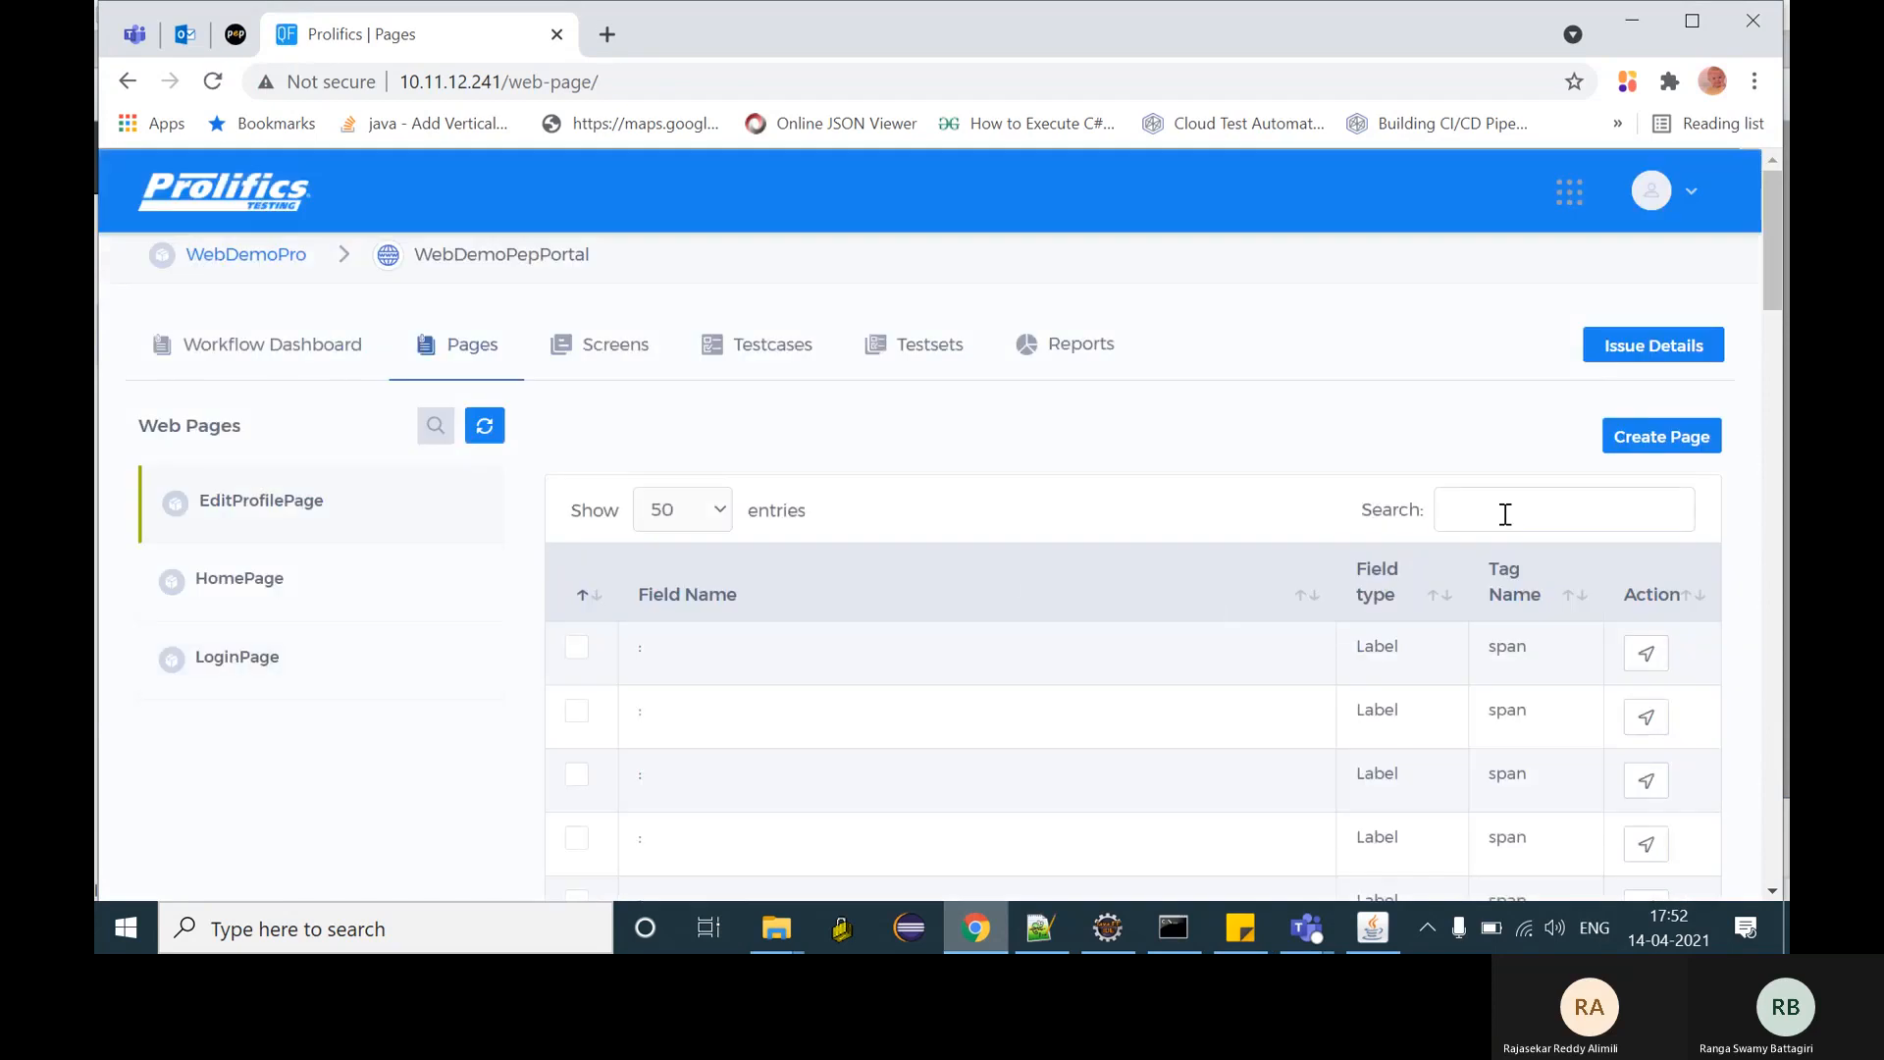
left_click(1505, 516)
type("edit")
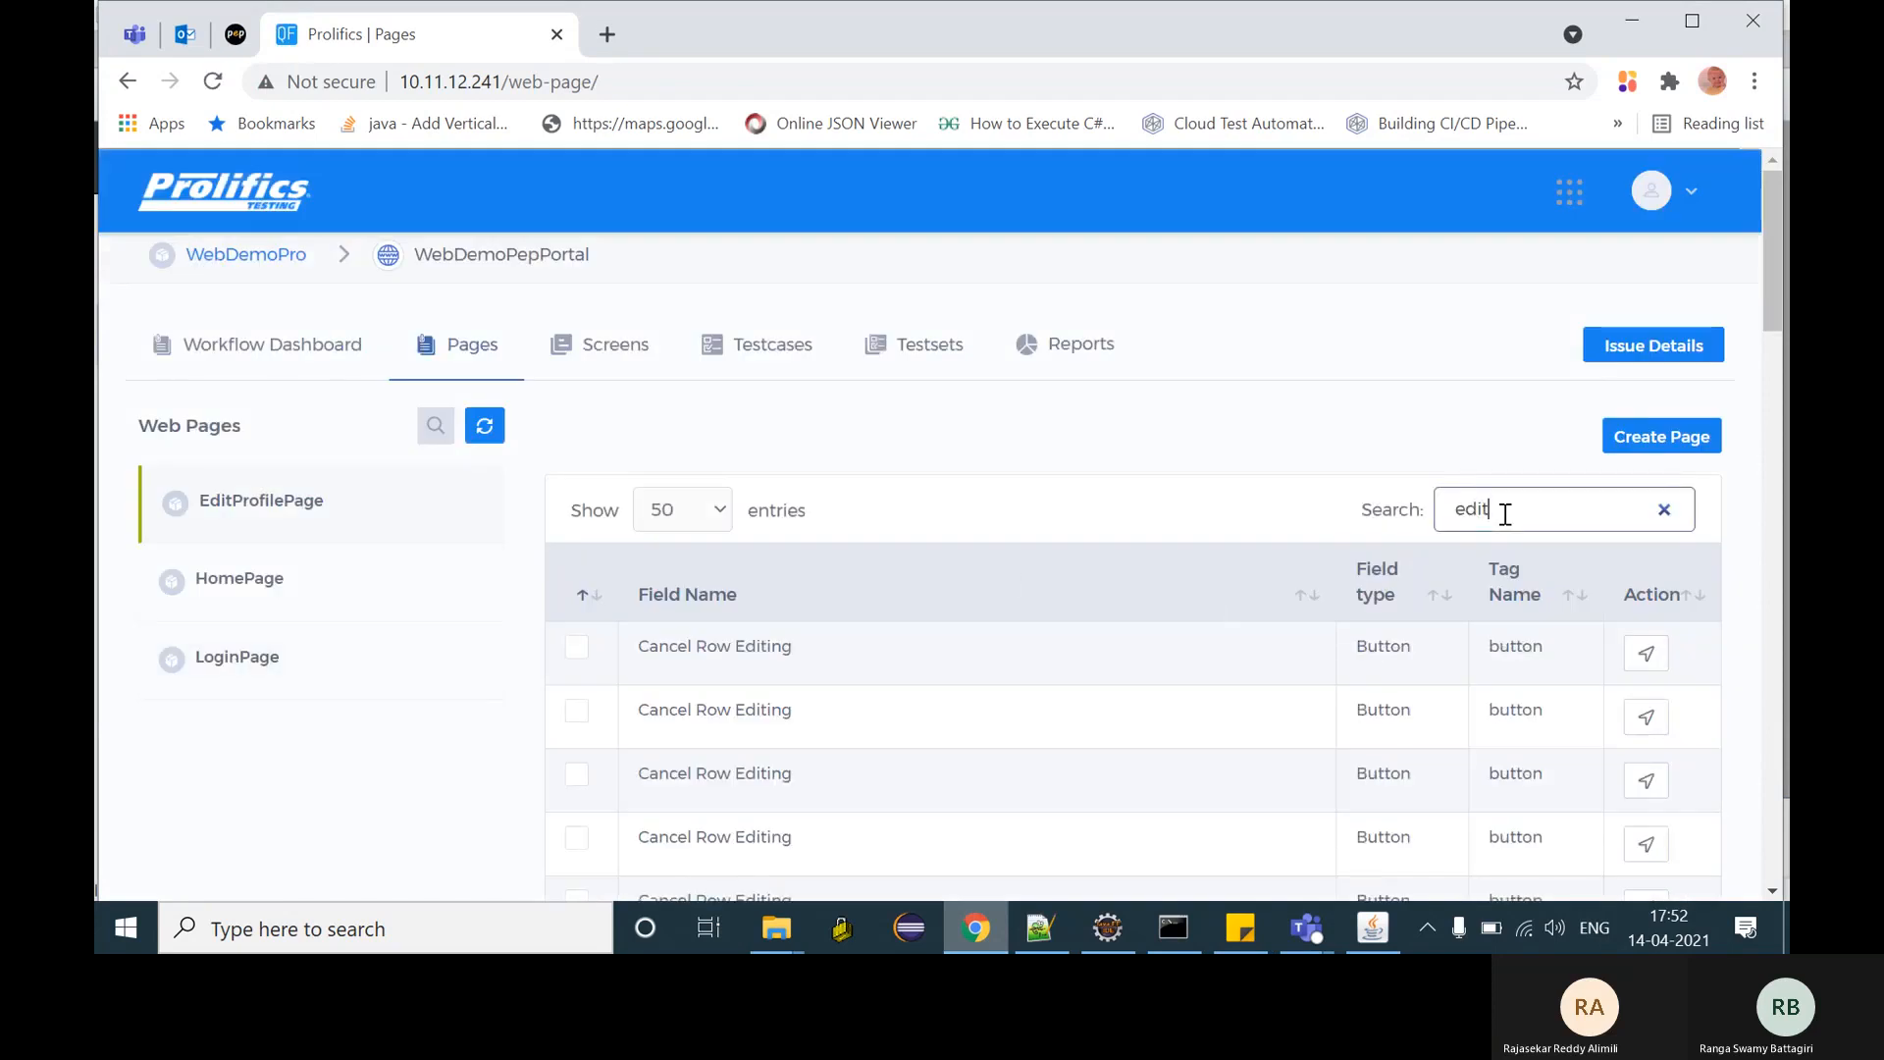
scroll(1182, 599, "down", 20)
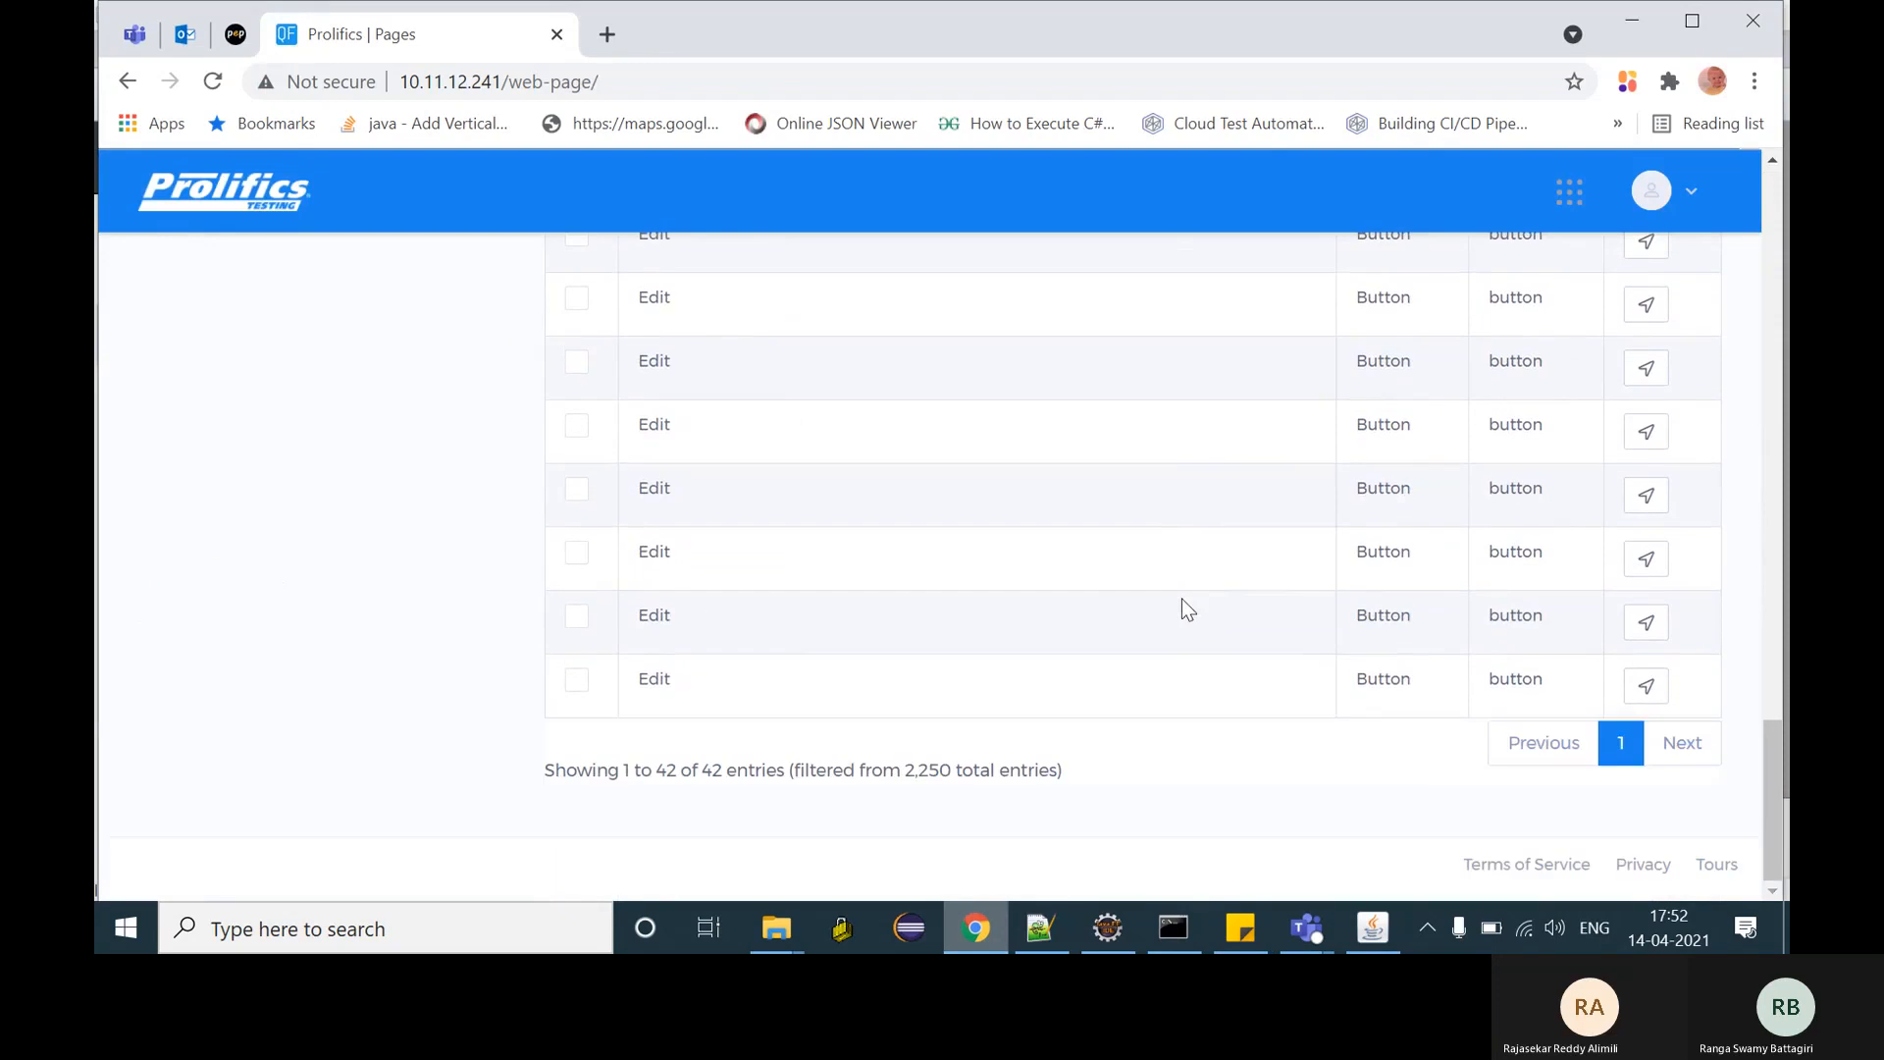
left_click(1636, 693)
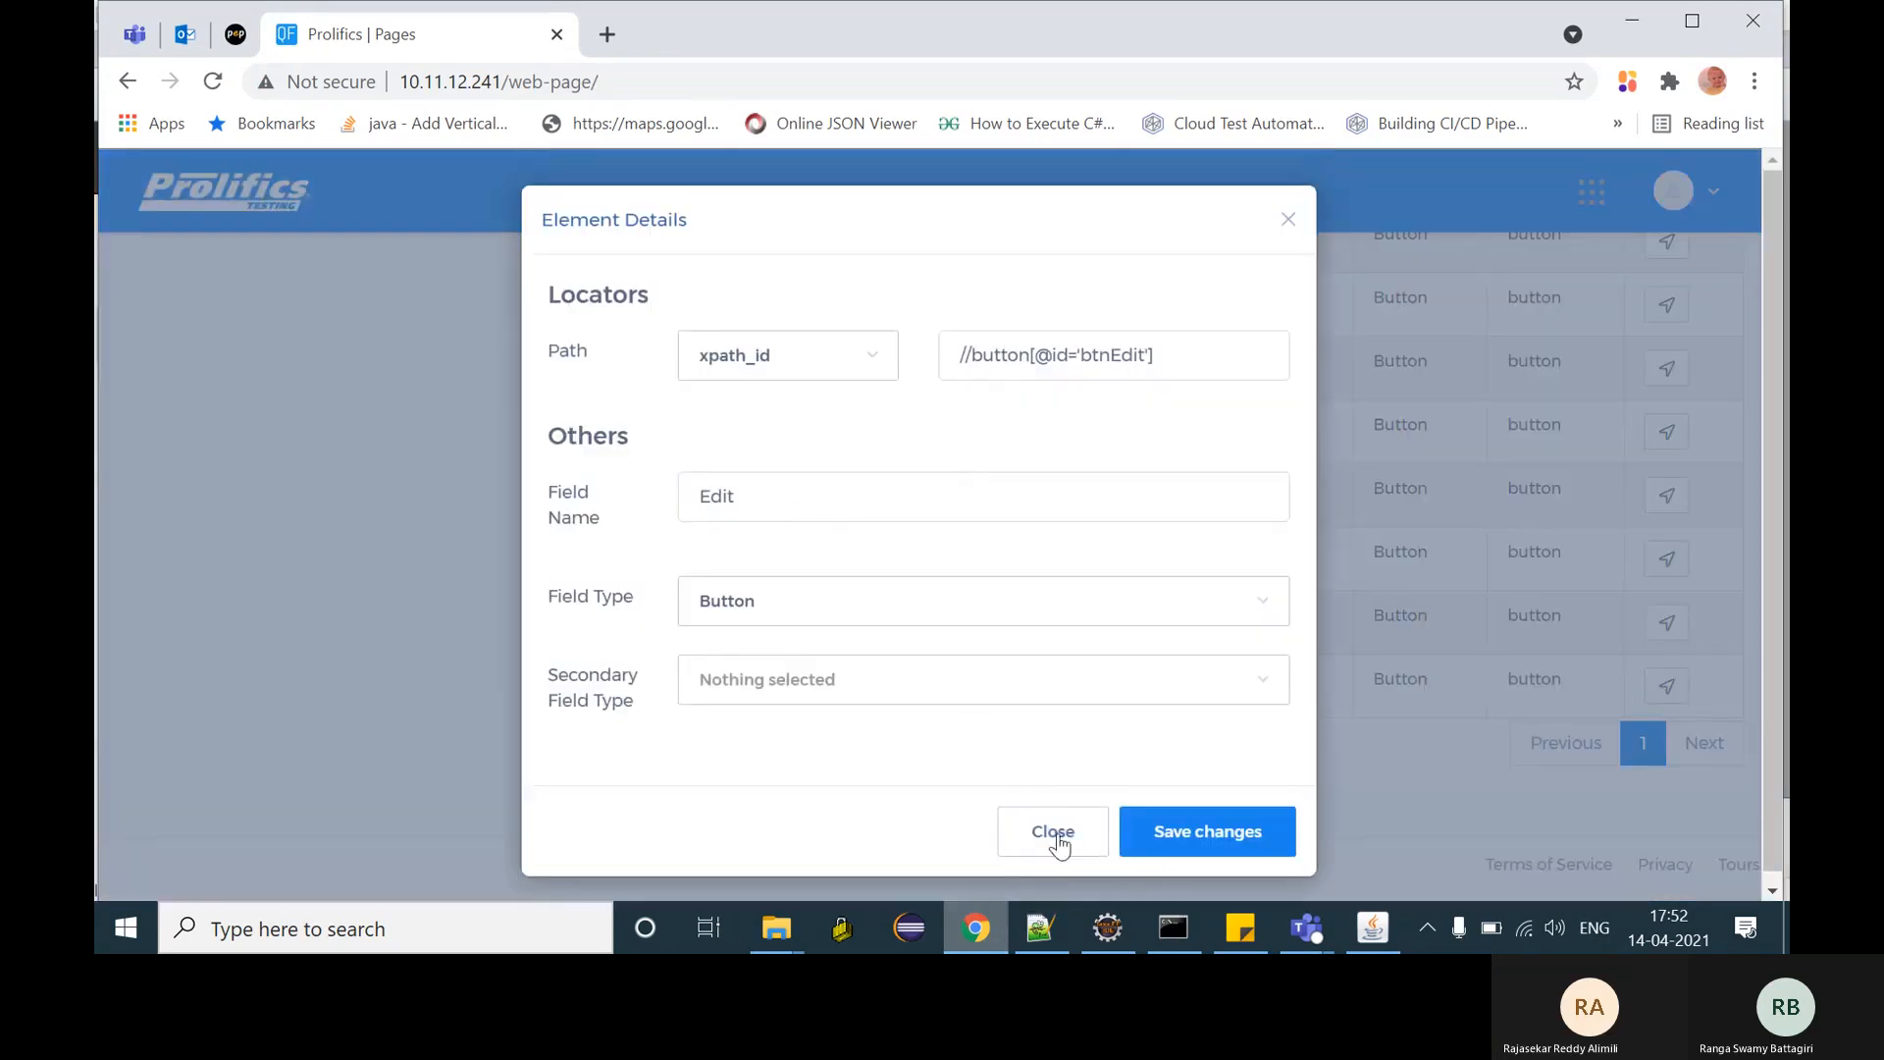
left_click(1057, 834)
left_click(575, 679)
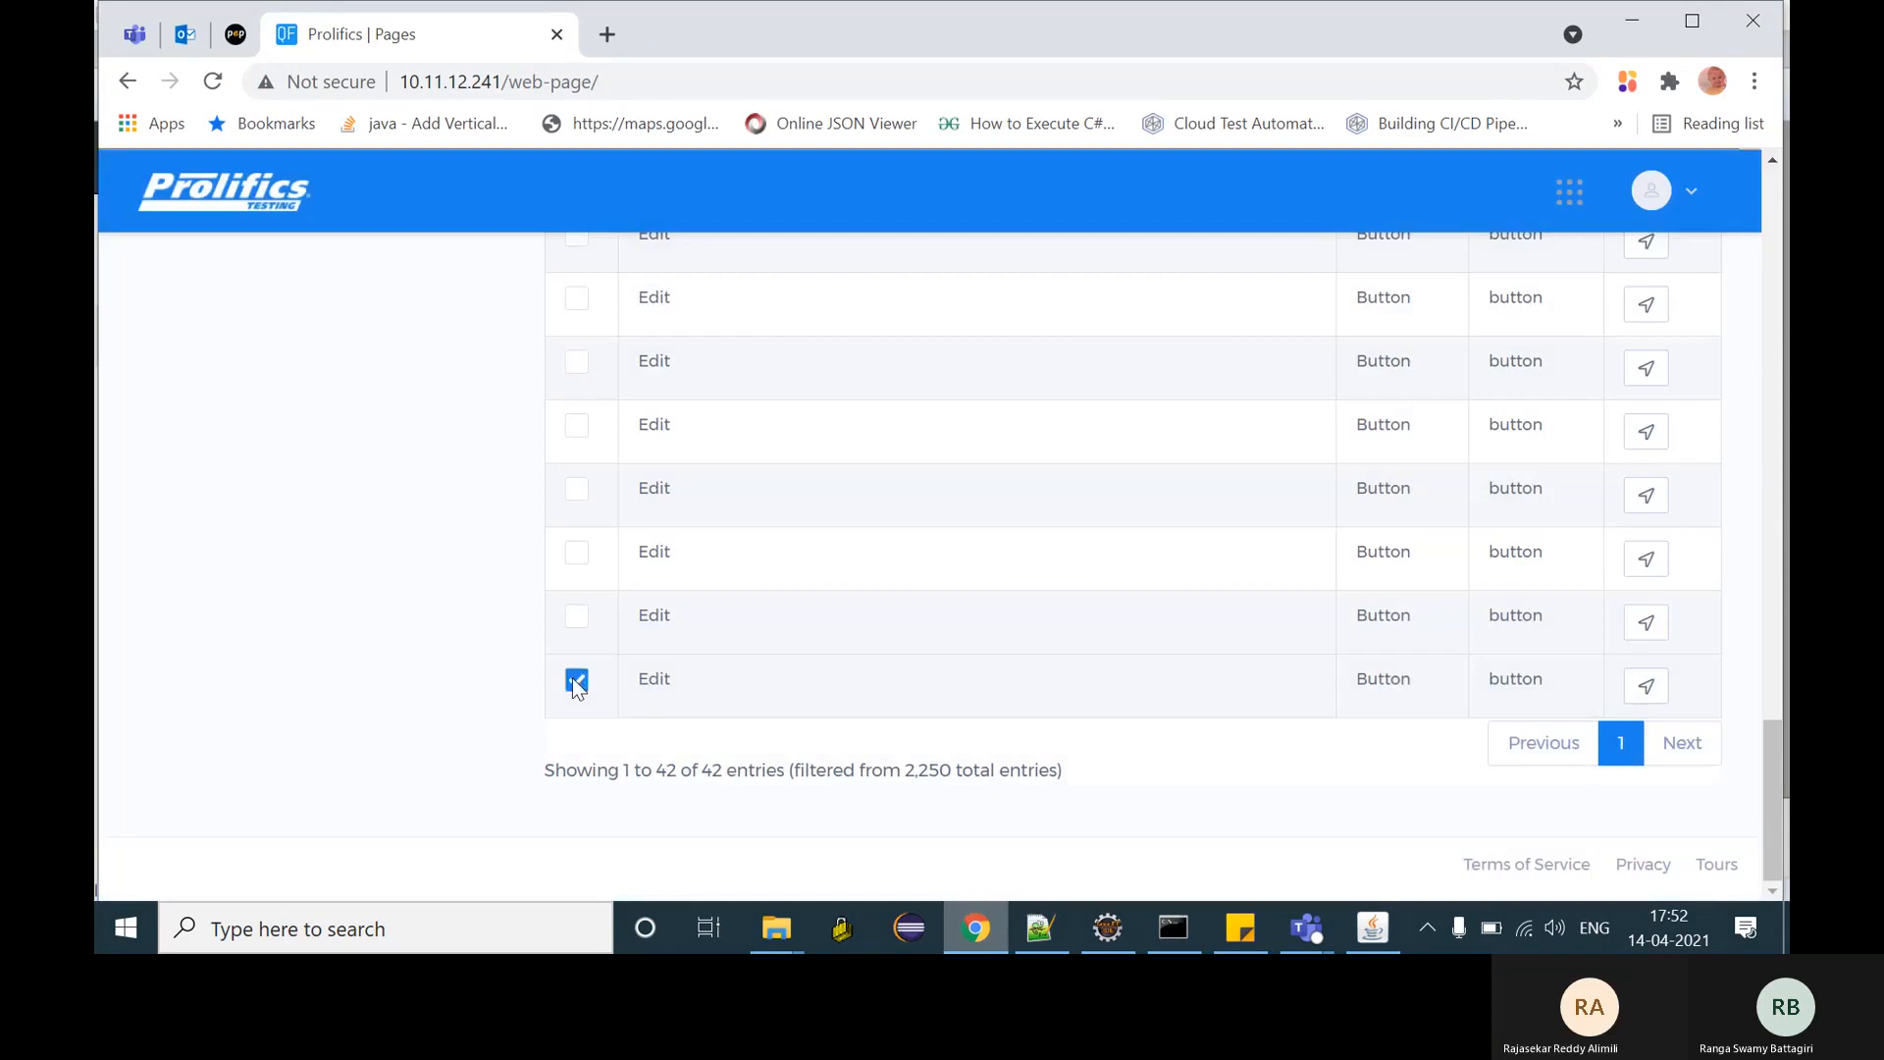
- Search 'eg' to mark the e-mail example input, then show HomePage's element list
scroll(951, 562, "up", 15)
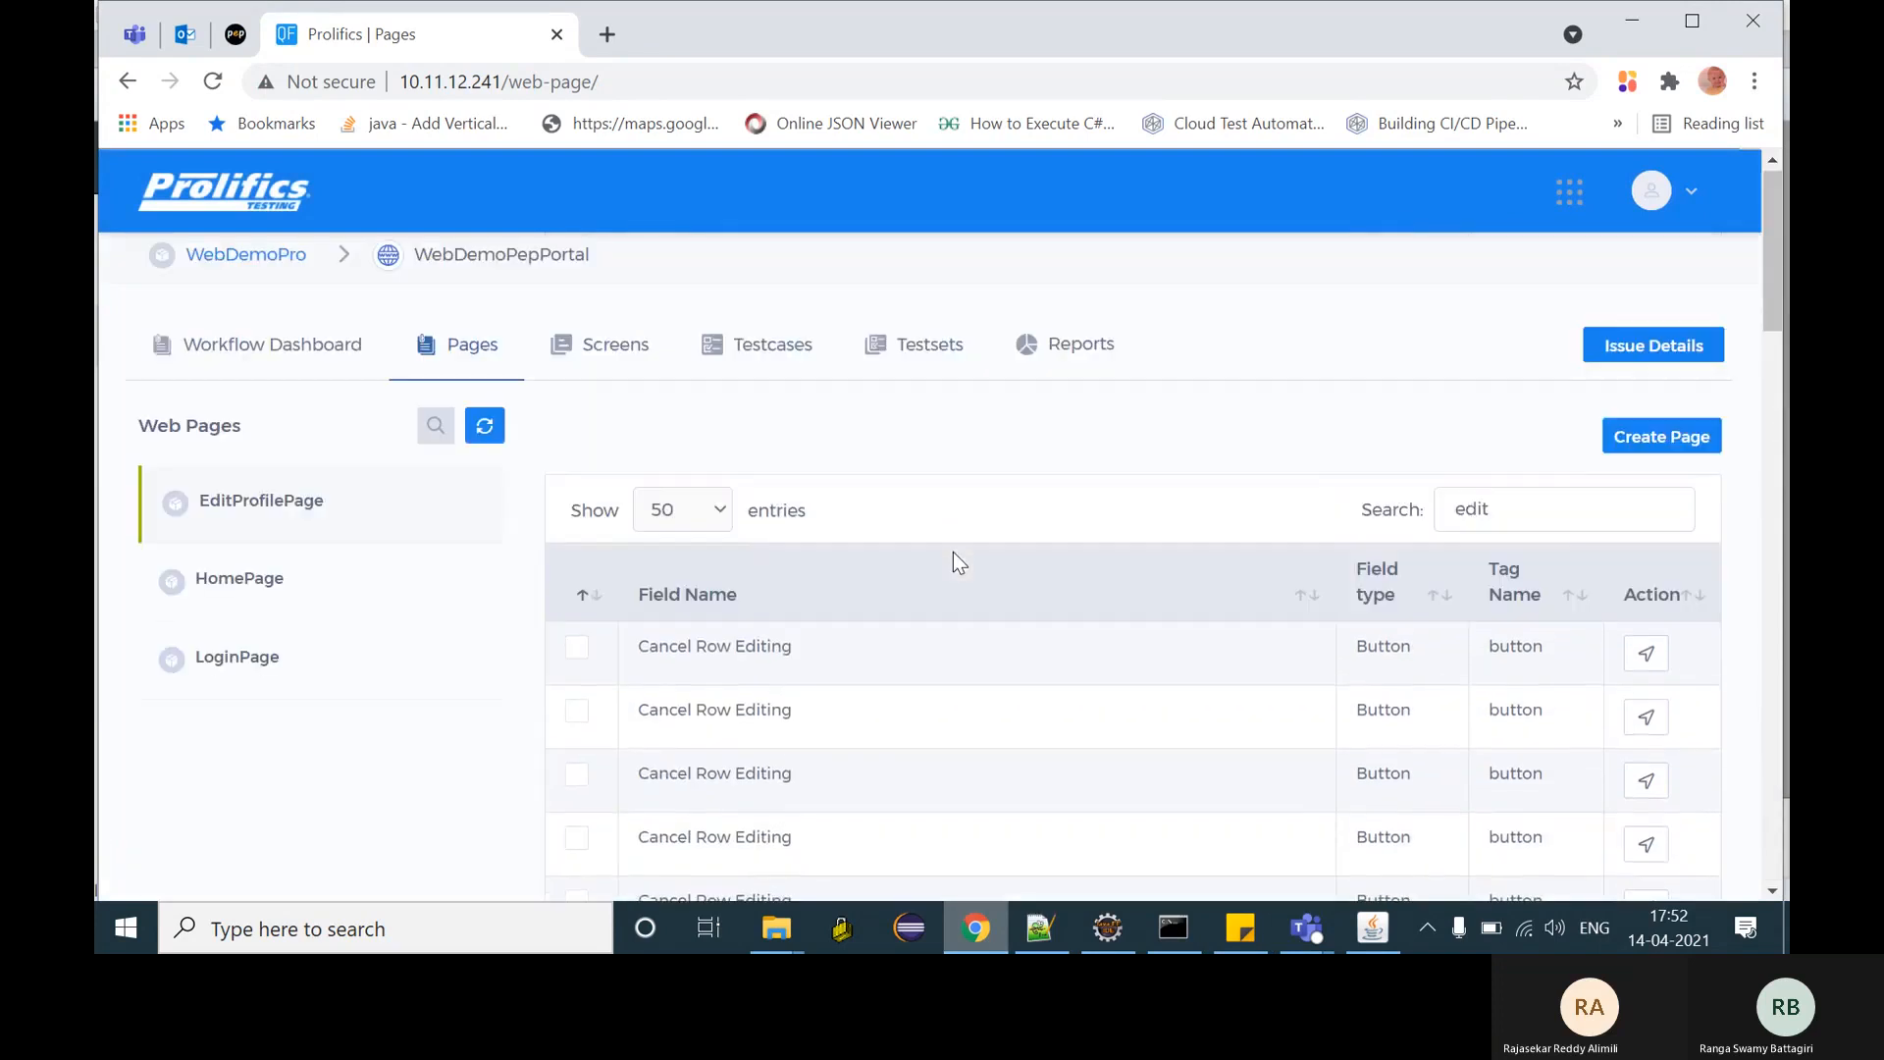
left_click(1566, 523)
key("BackSpace")
key("BackSpace")
key("BackSpace")
key("BackSpace")
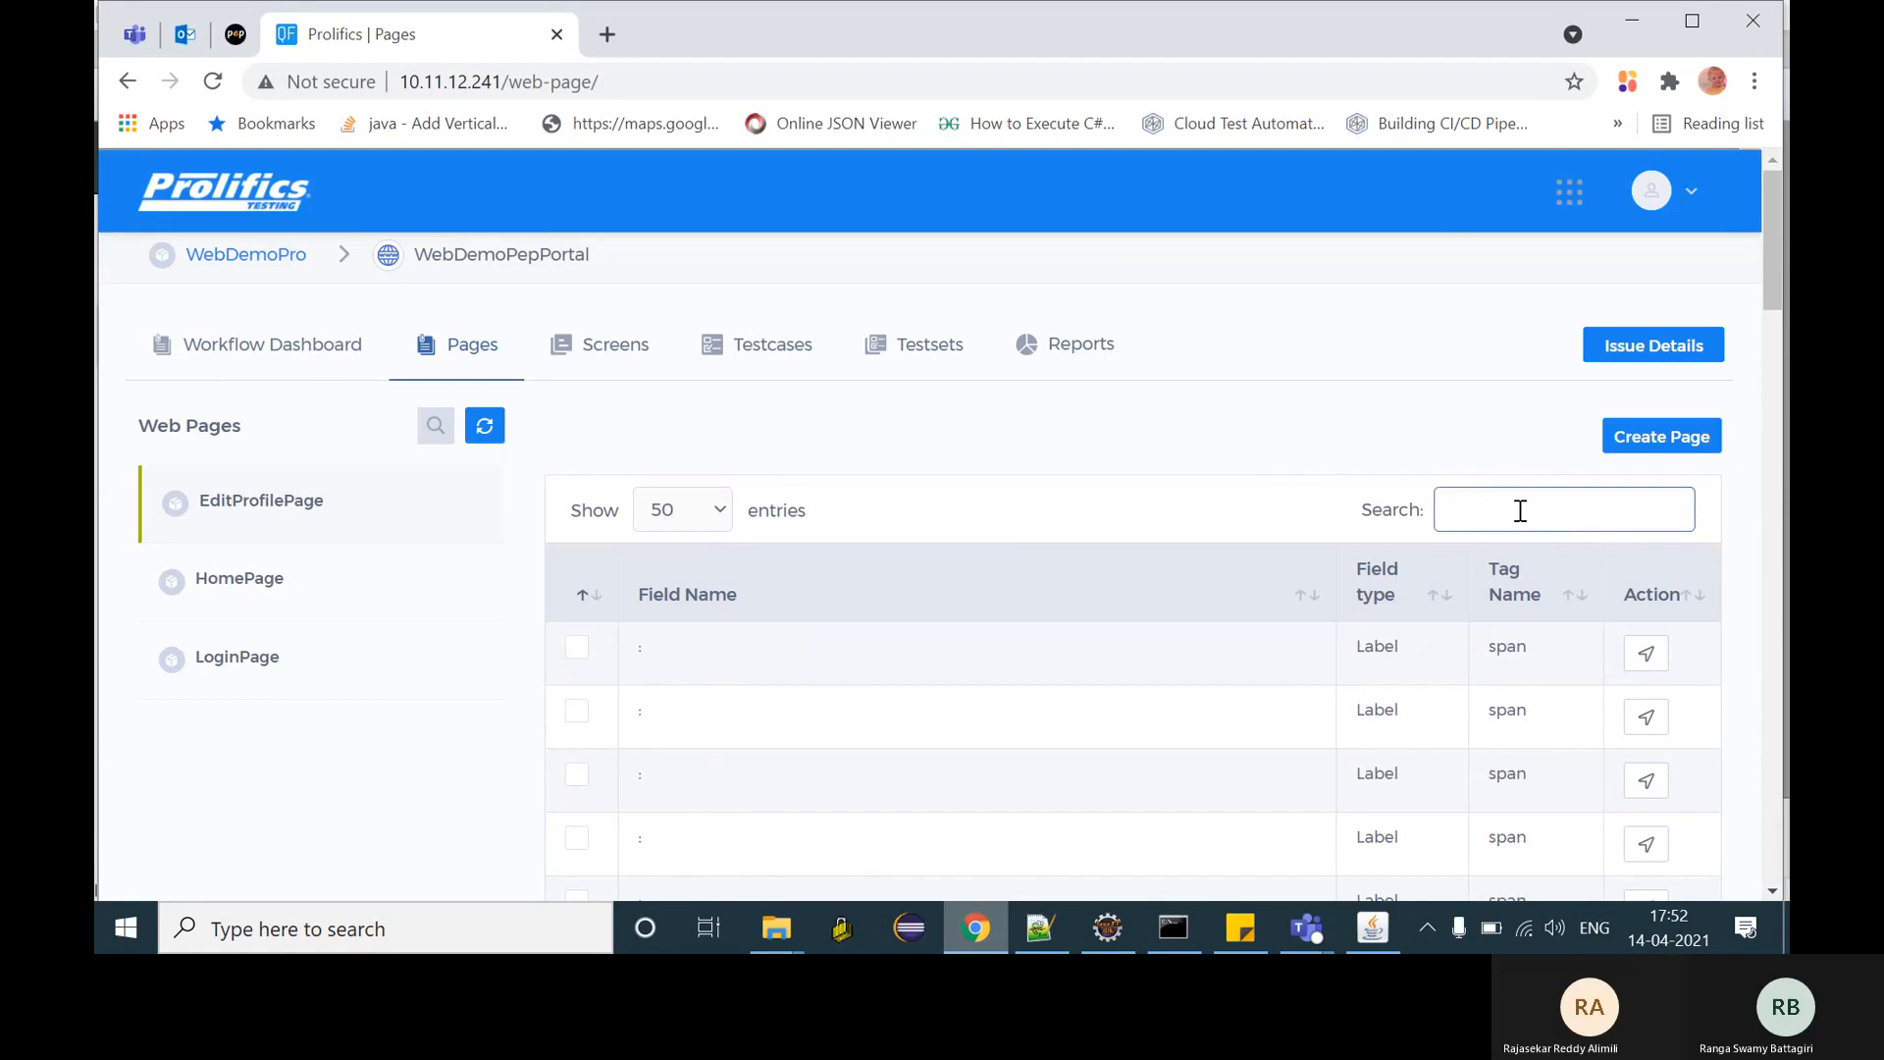
type("eg")
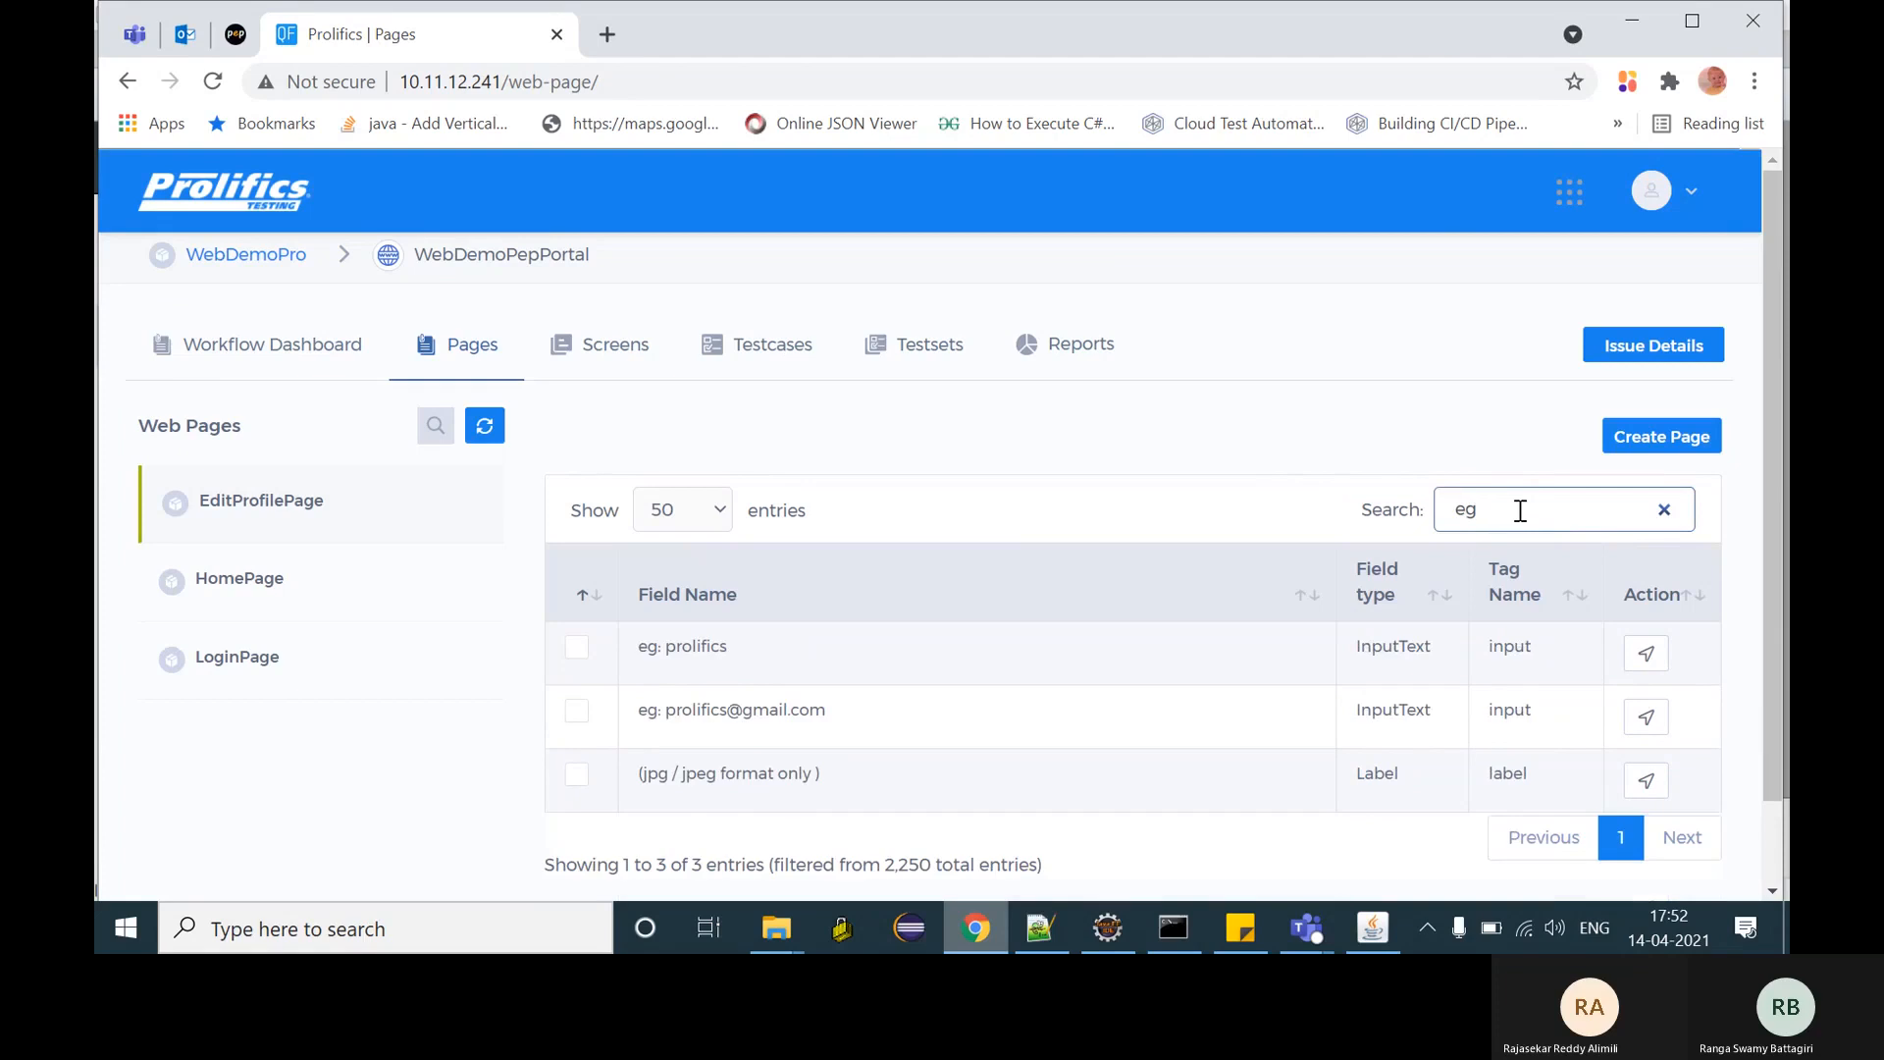
left_click(578, 714)
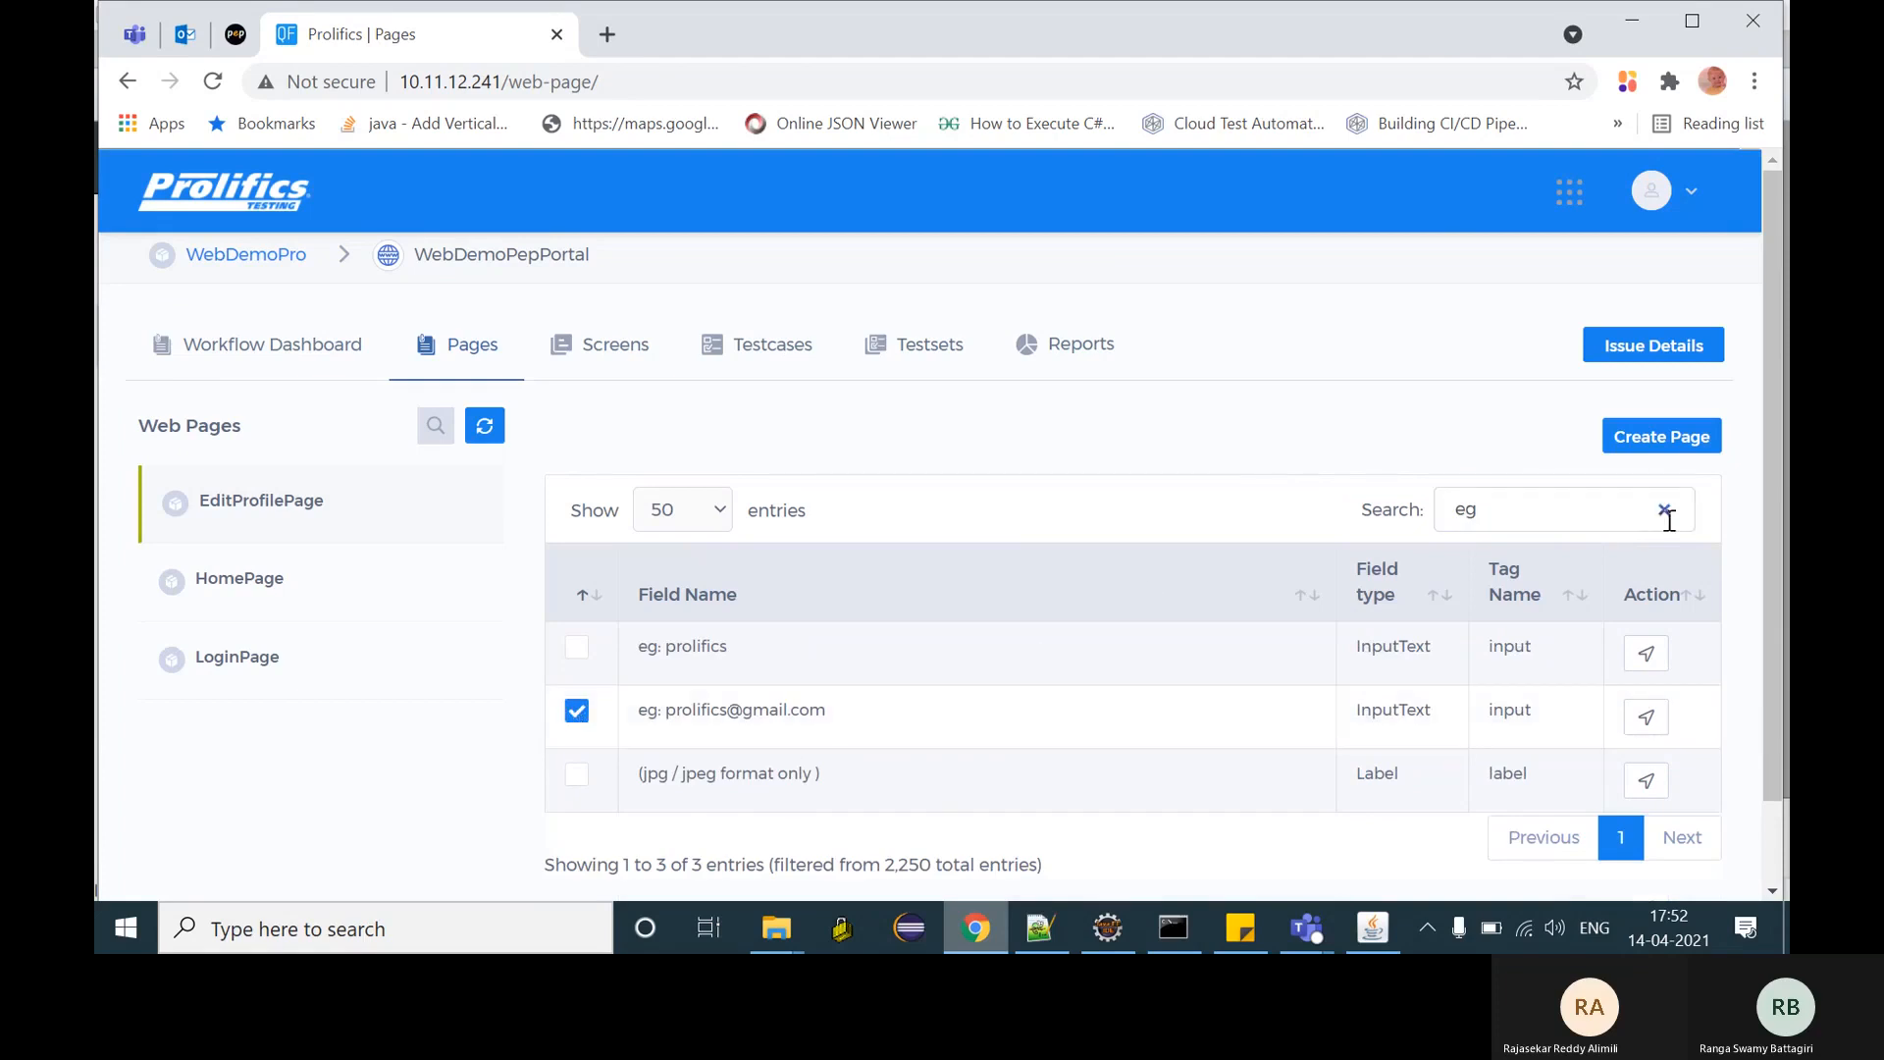
left_click(1668, 515)
left_click(232, 585)
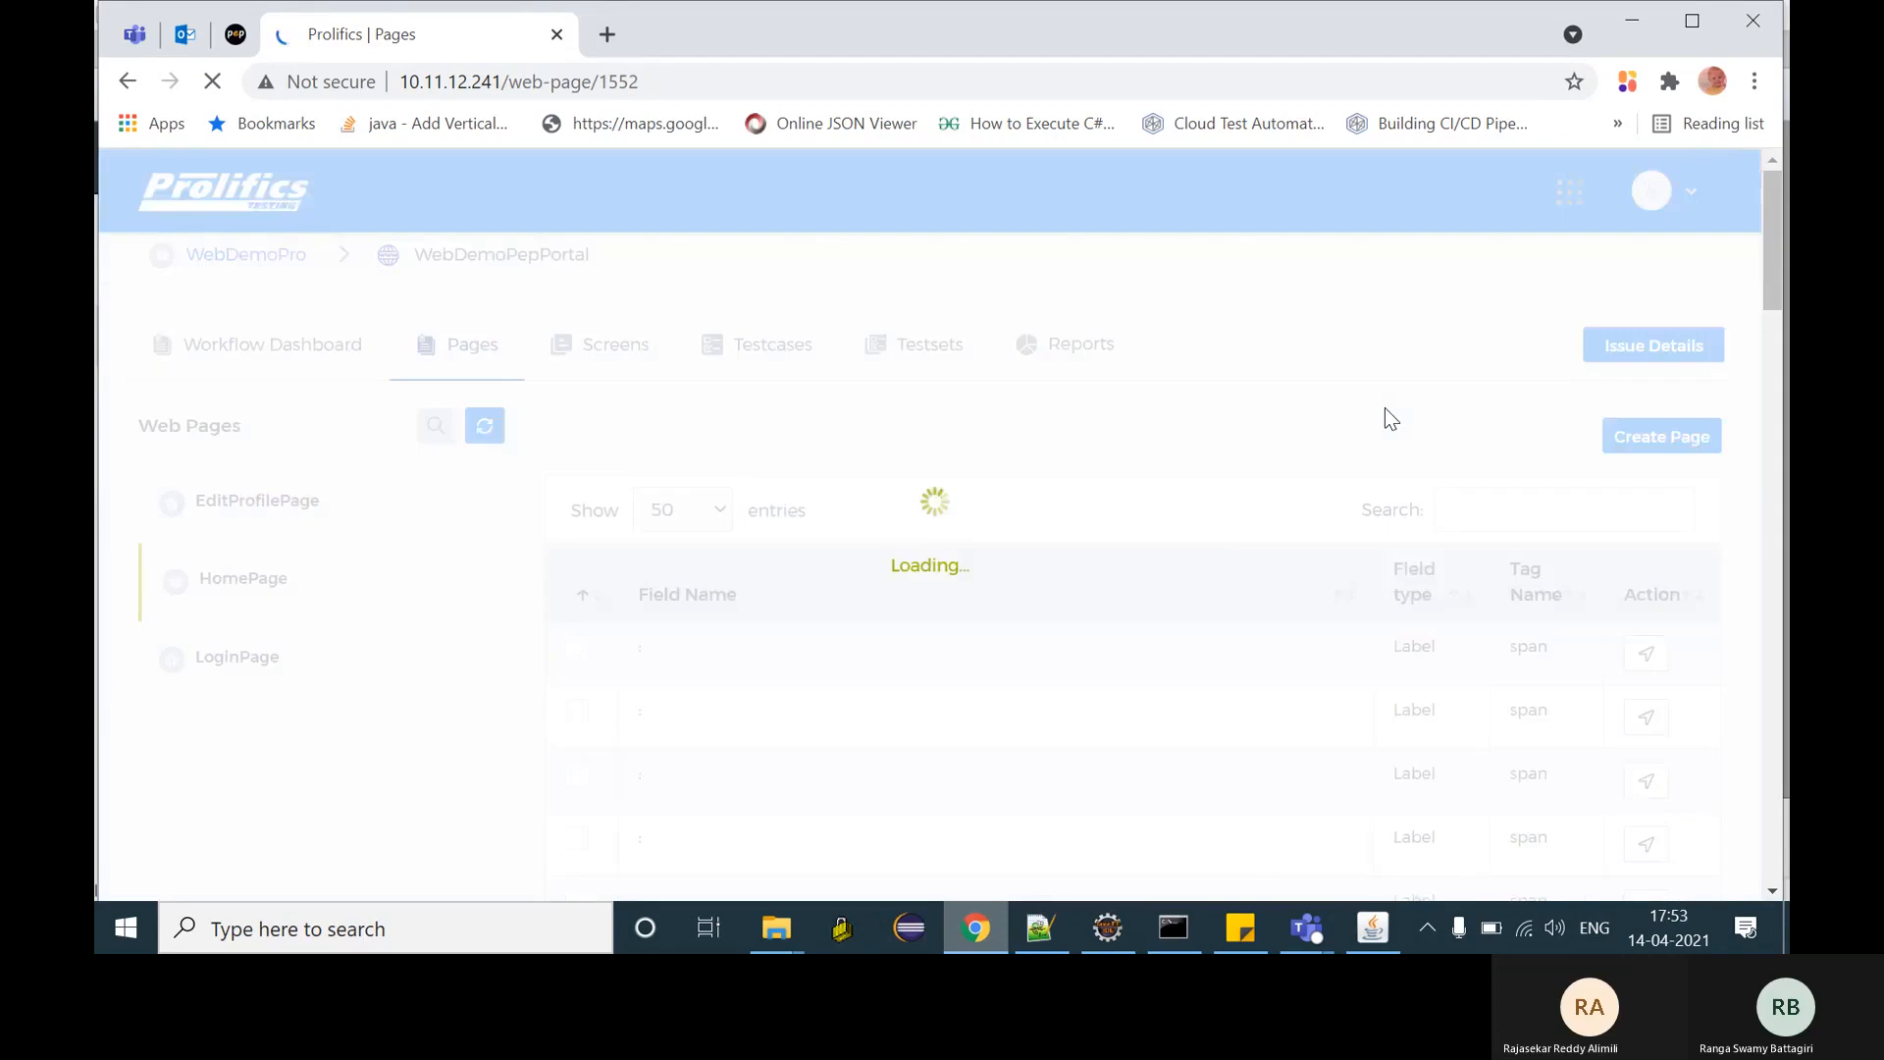
- Search 'my in' and mark HomePage's My Info link element
left_click(1474, 517)
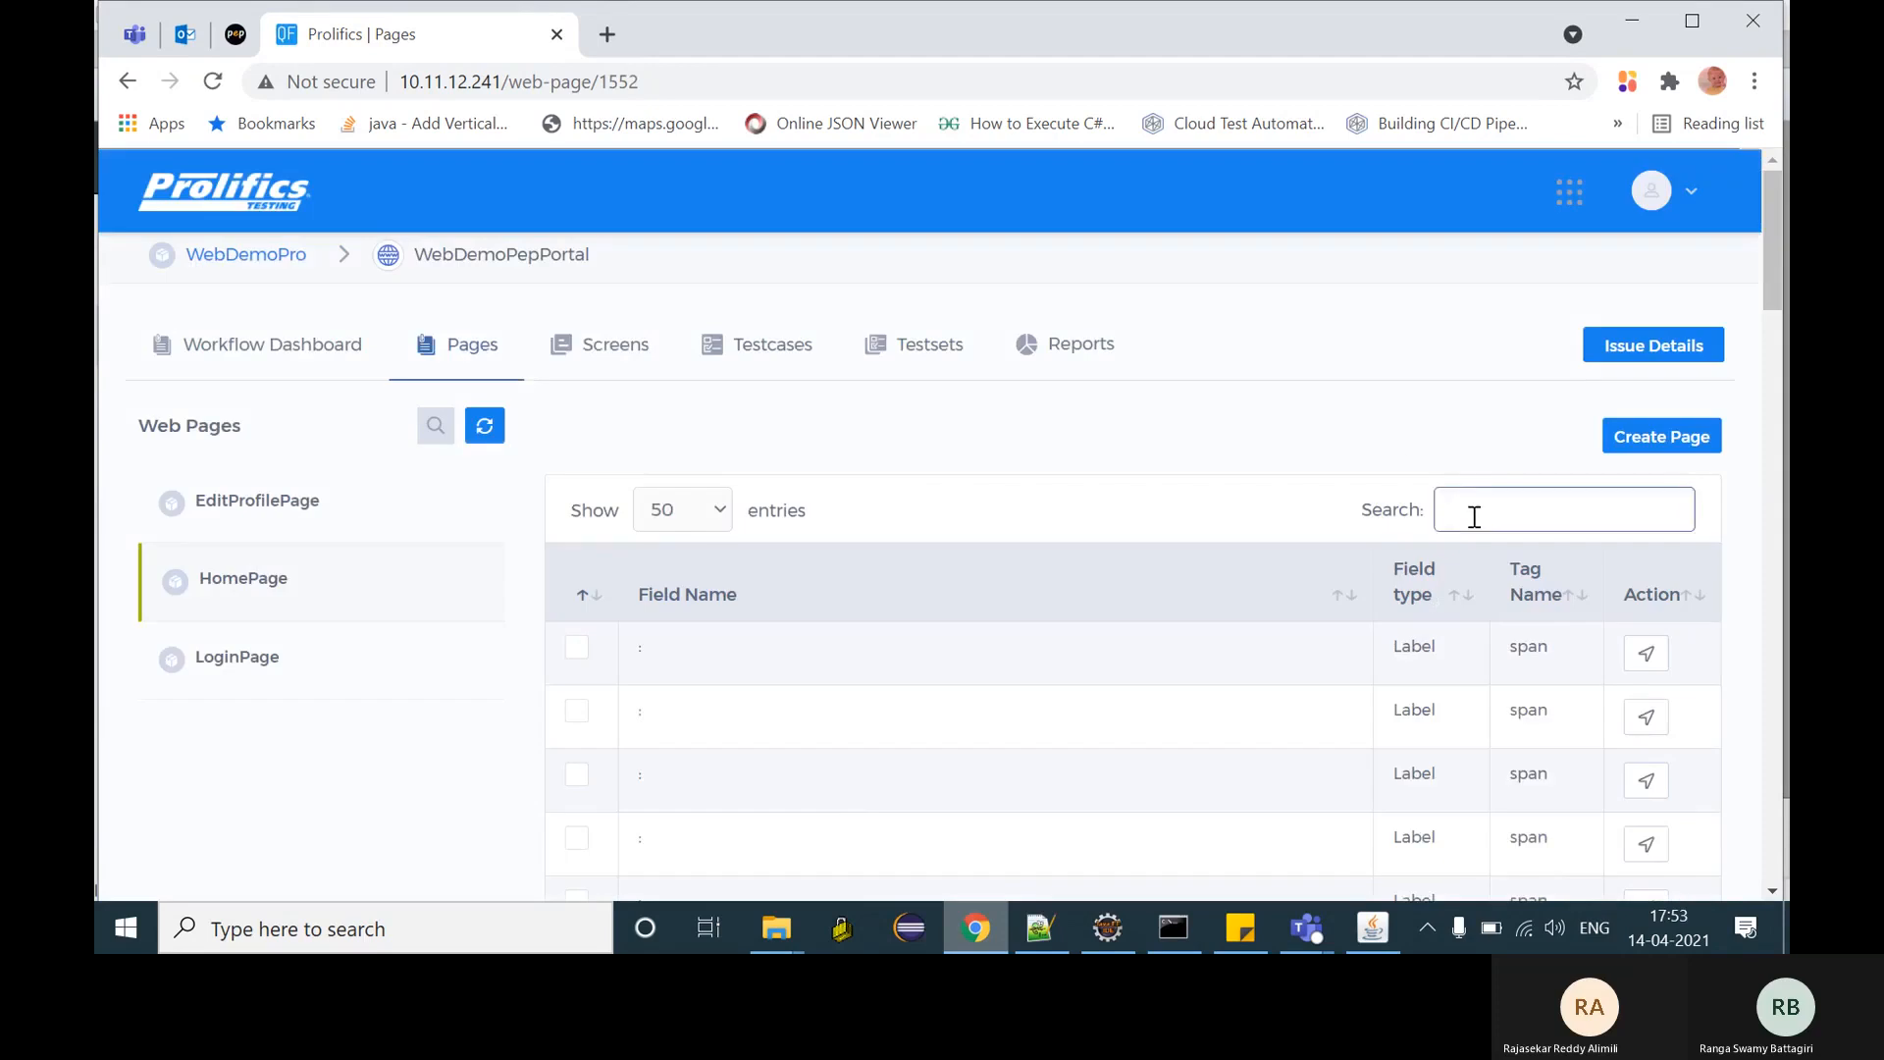
type("my in")
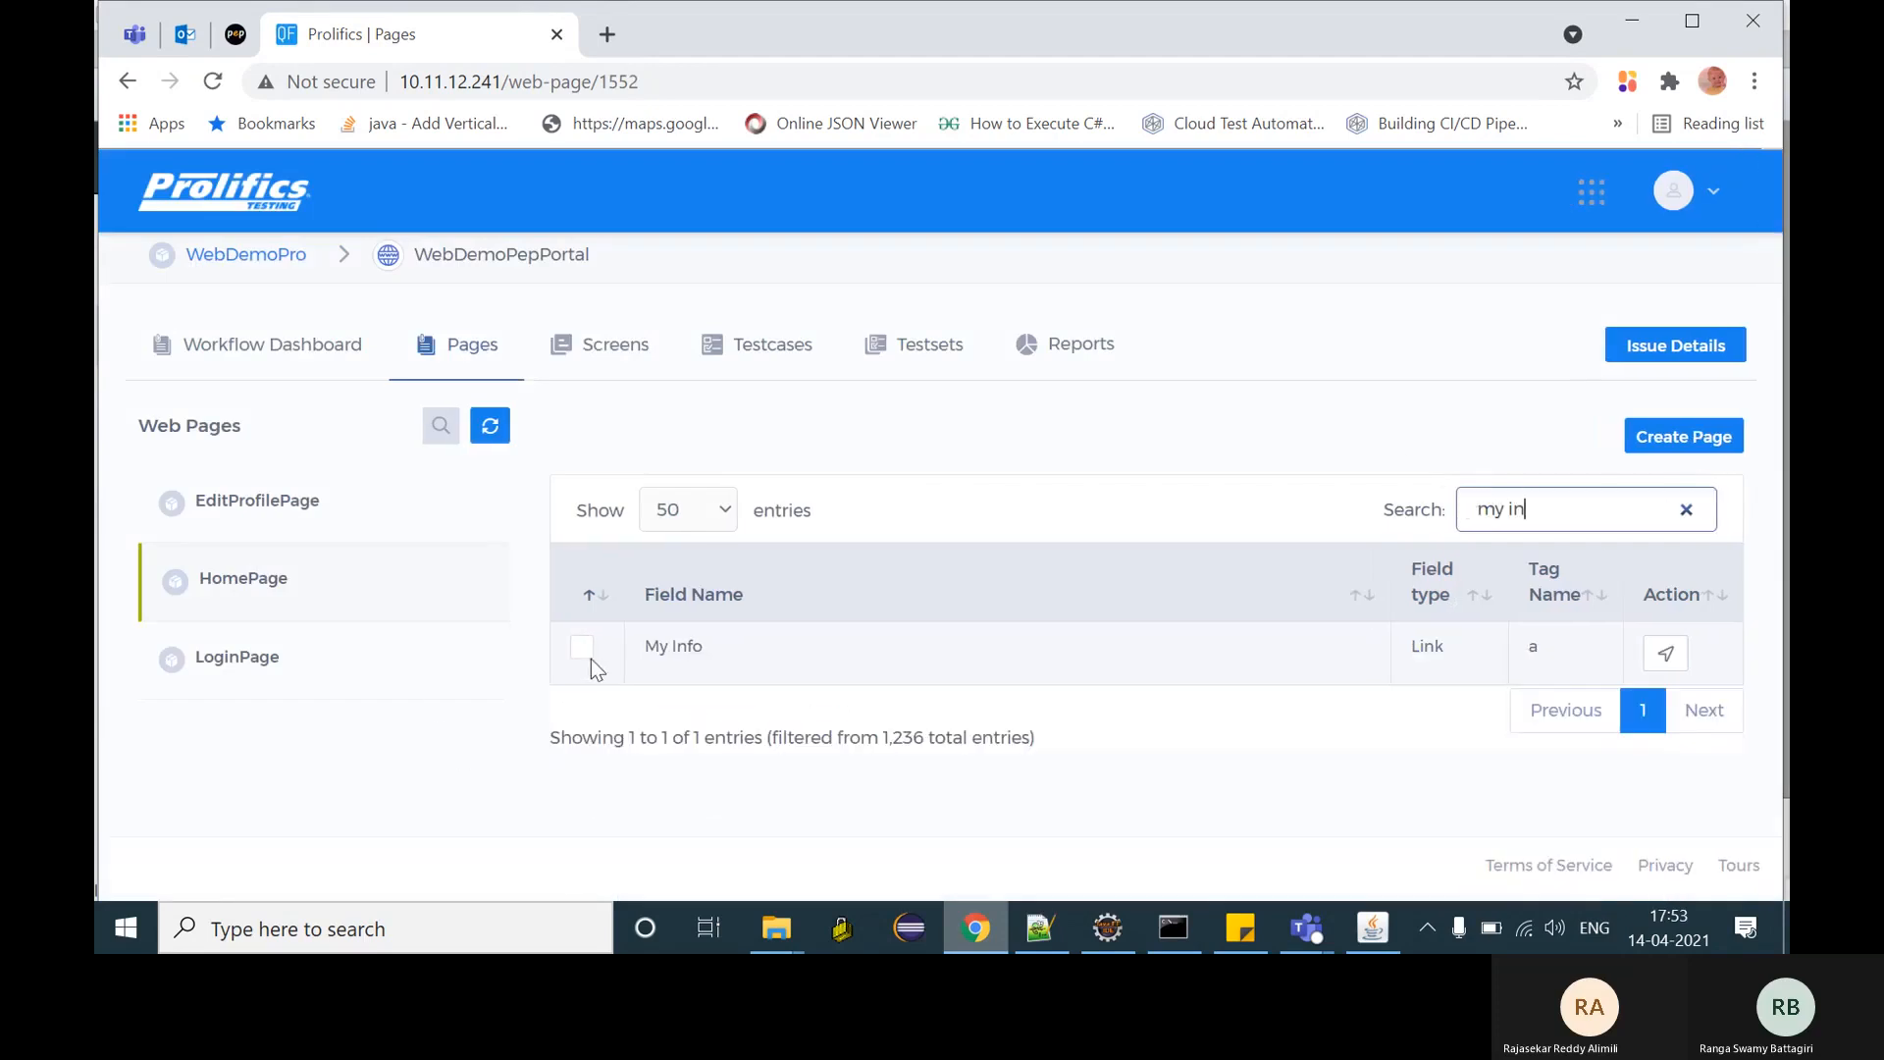
left_click(584, 651)
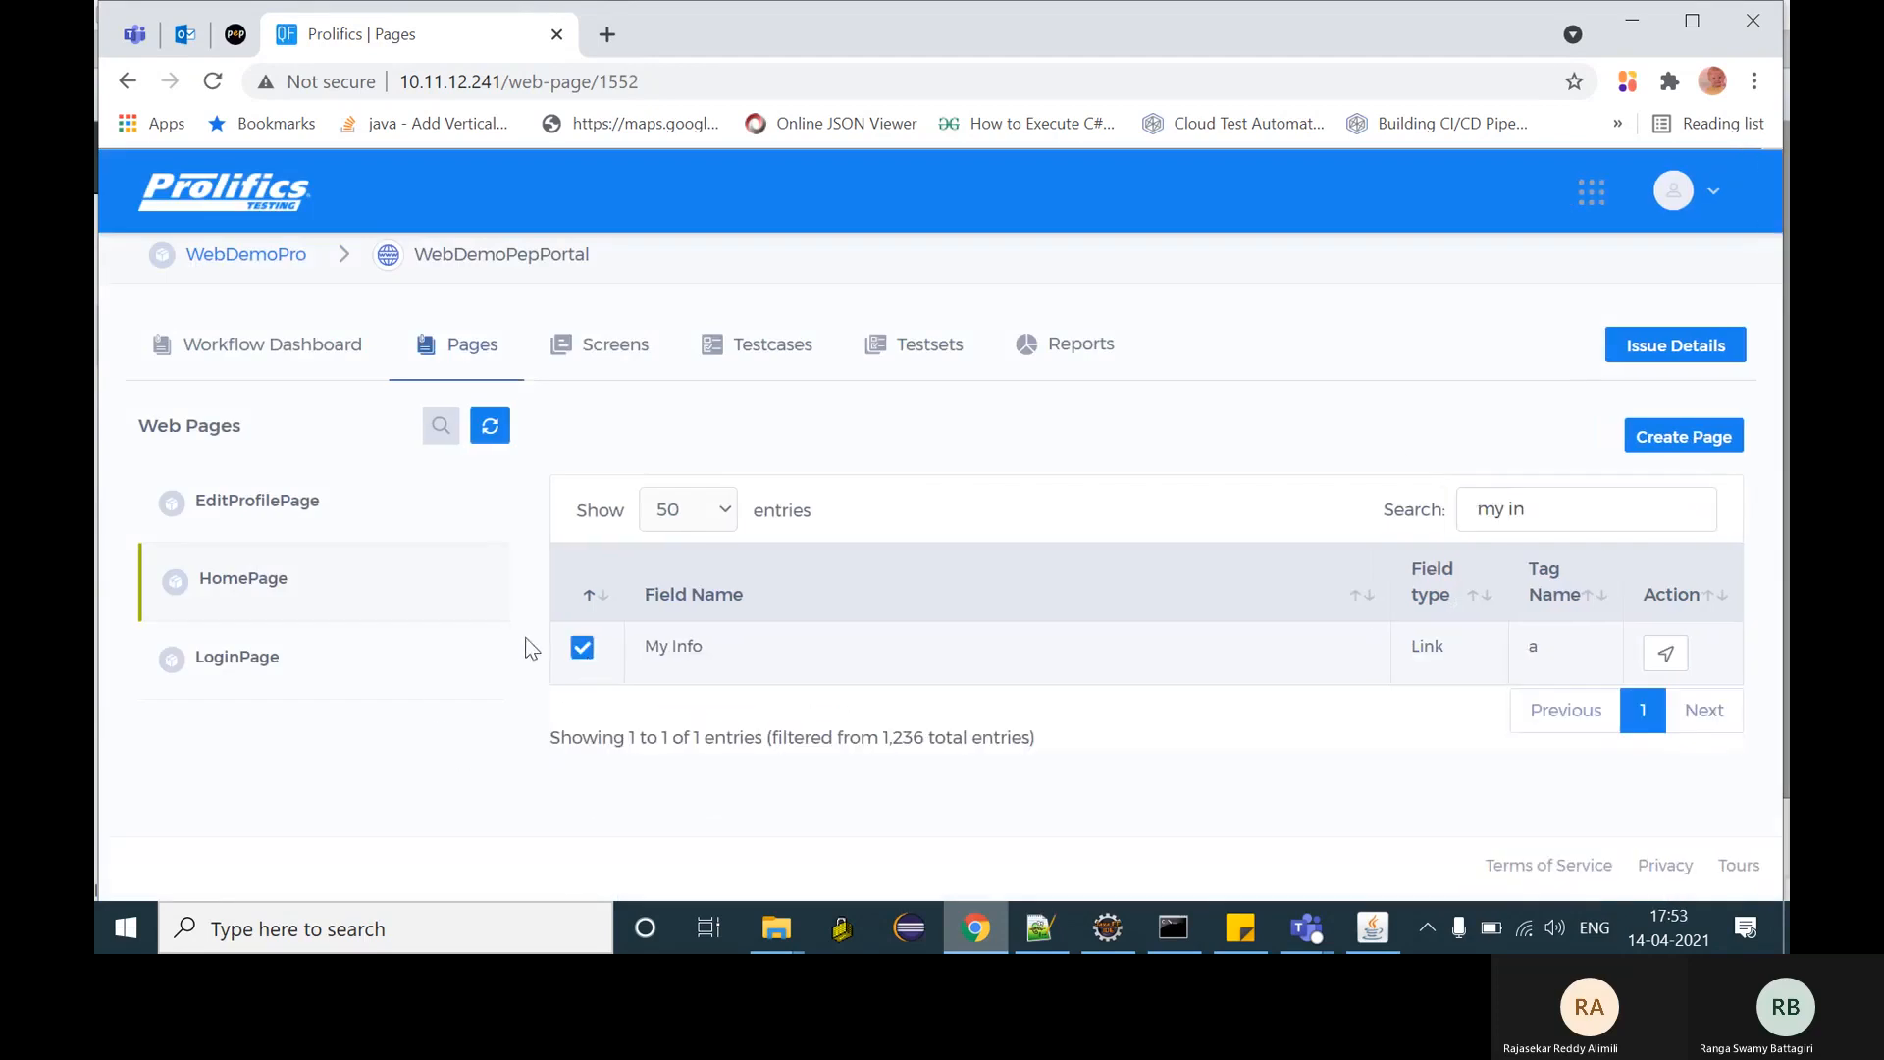
- On LoginPage, mark the Username and Password input fields via 'user' and 'pass' searches
left_click(227, 671)
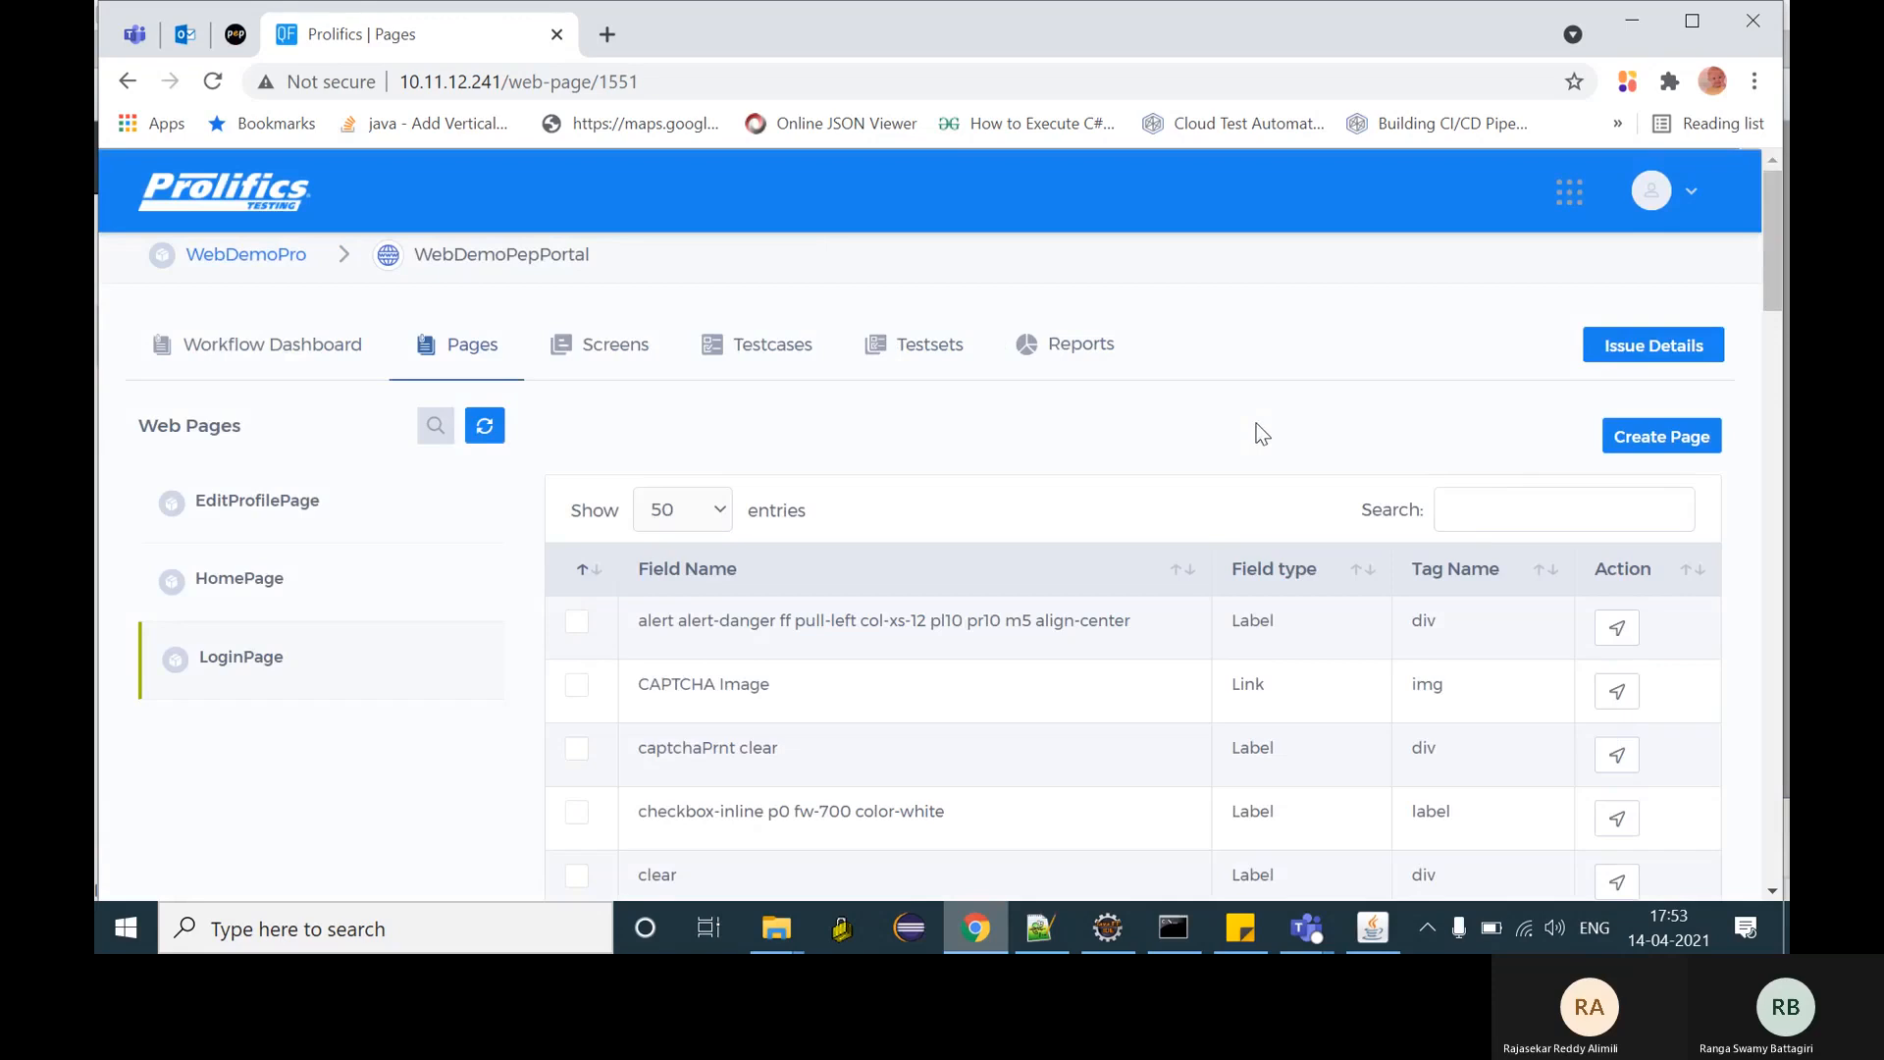
left_click(1468, 516)
type("user")
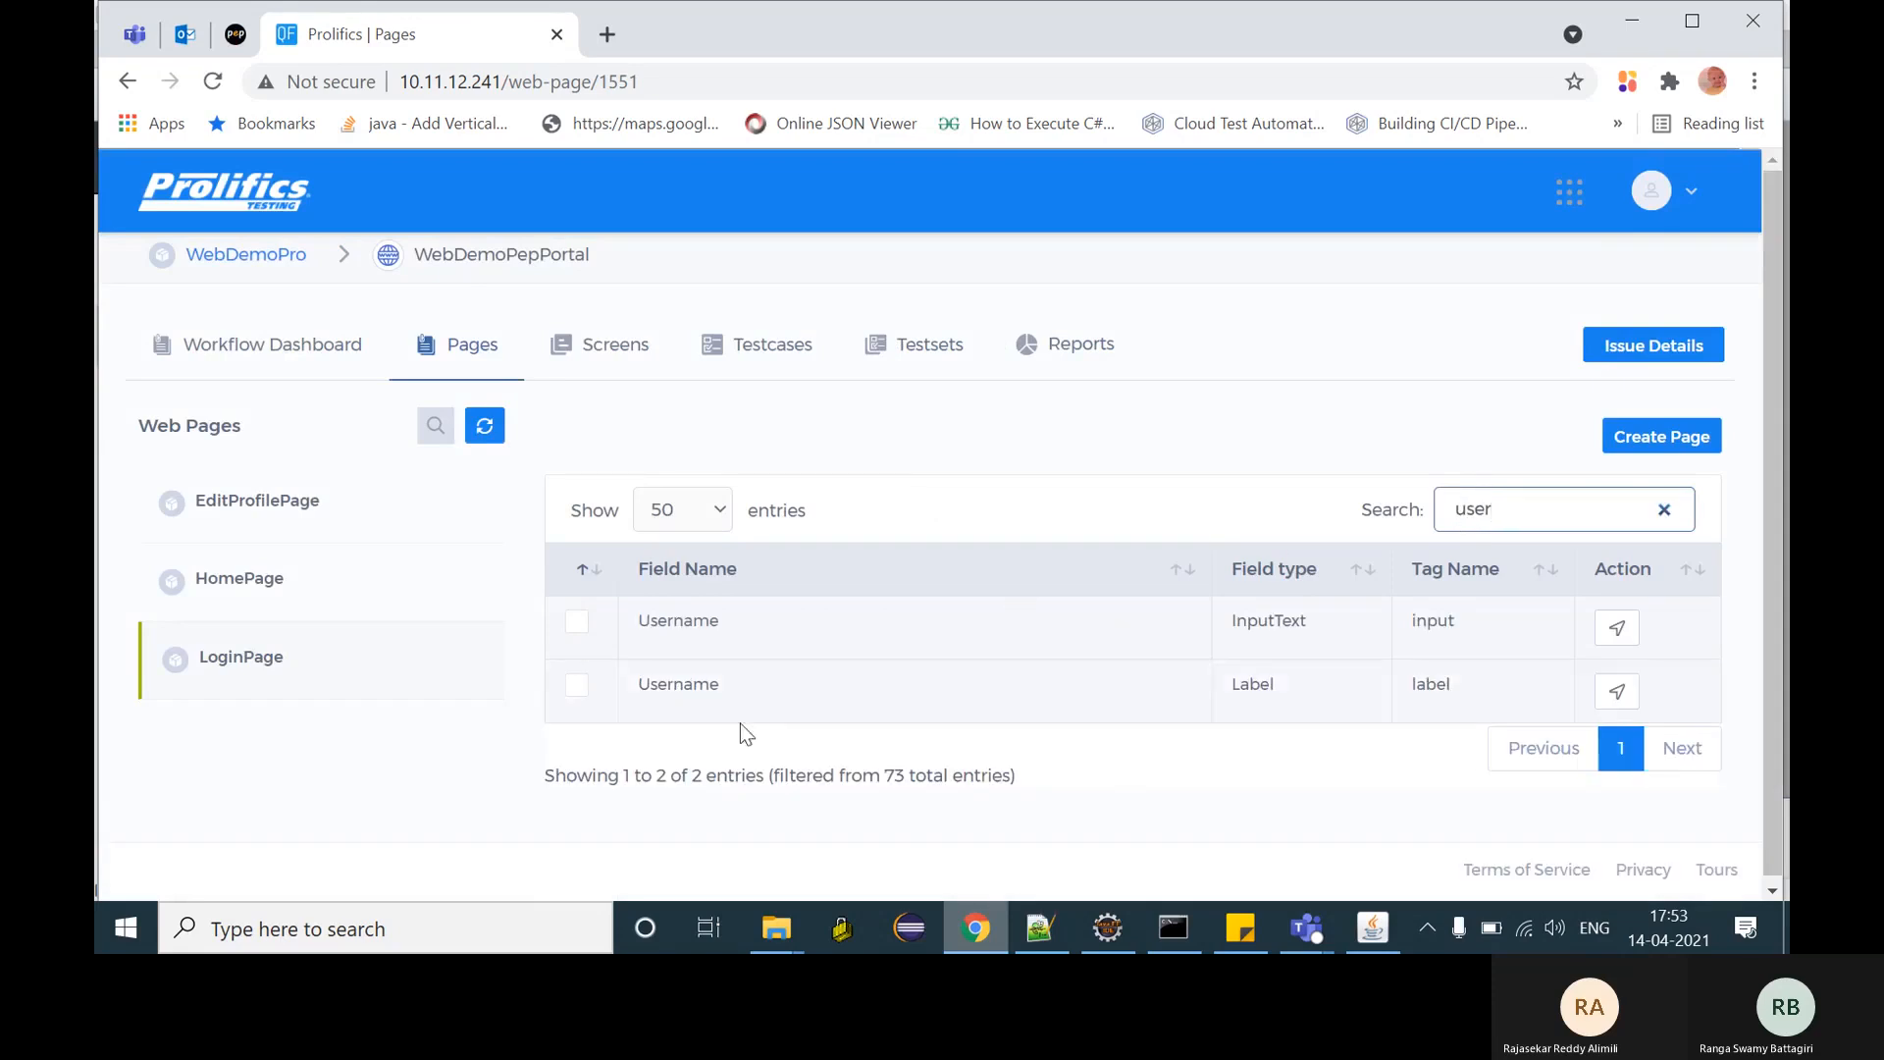
left_click(577, 628)
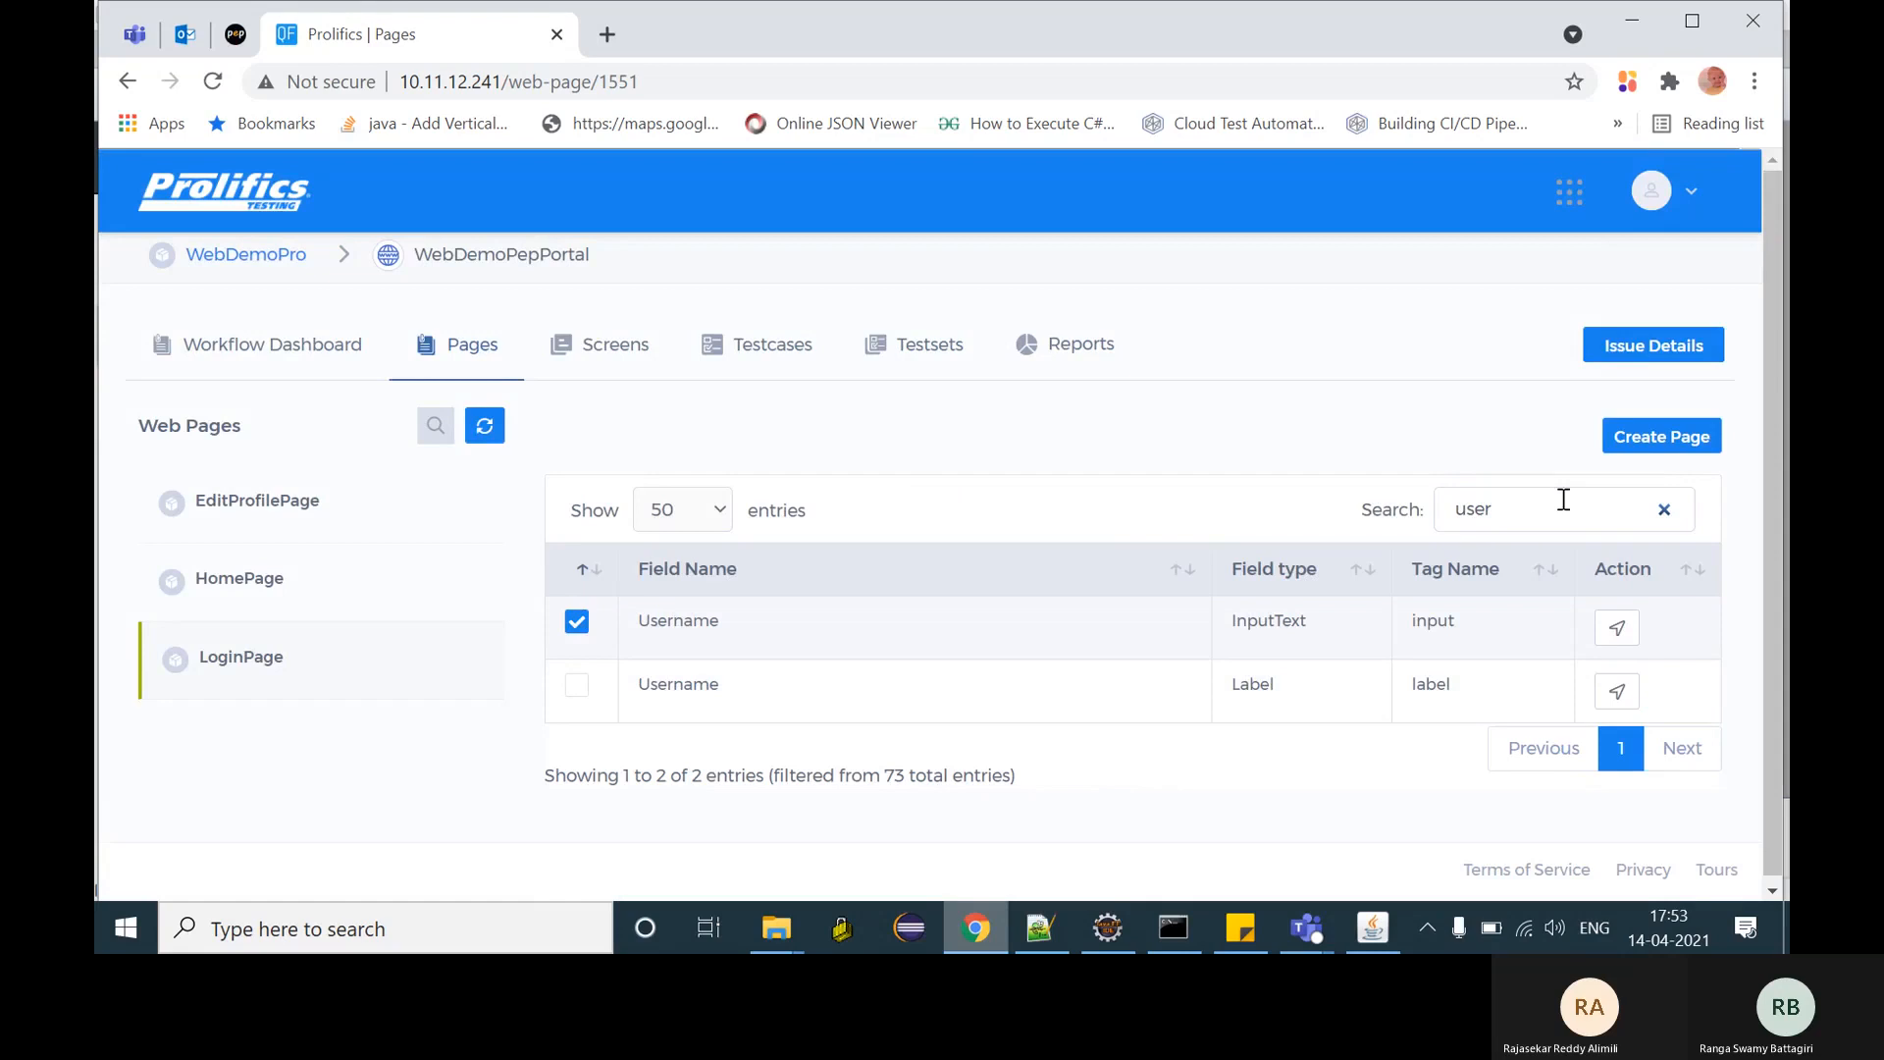
key("BackSpace")
key("BackSpace")
key("BackSpace")
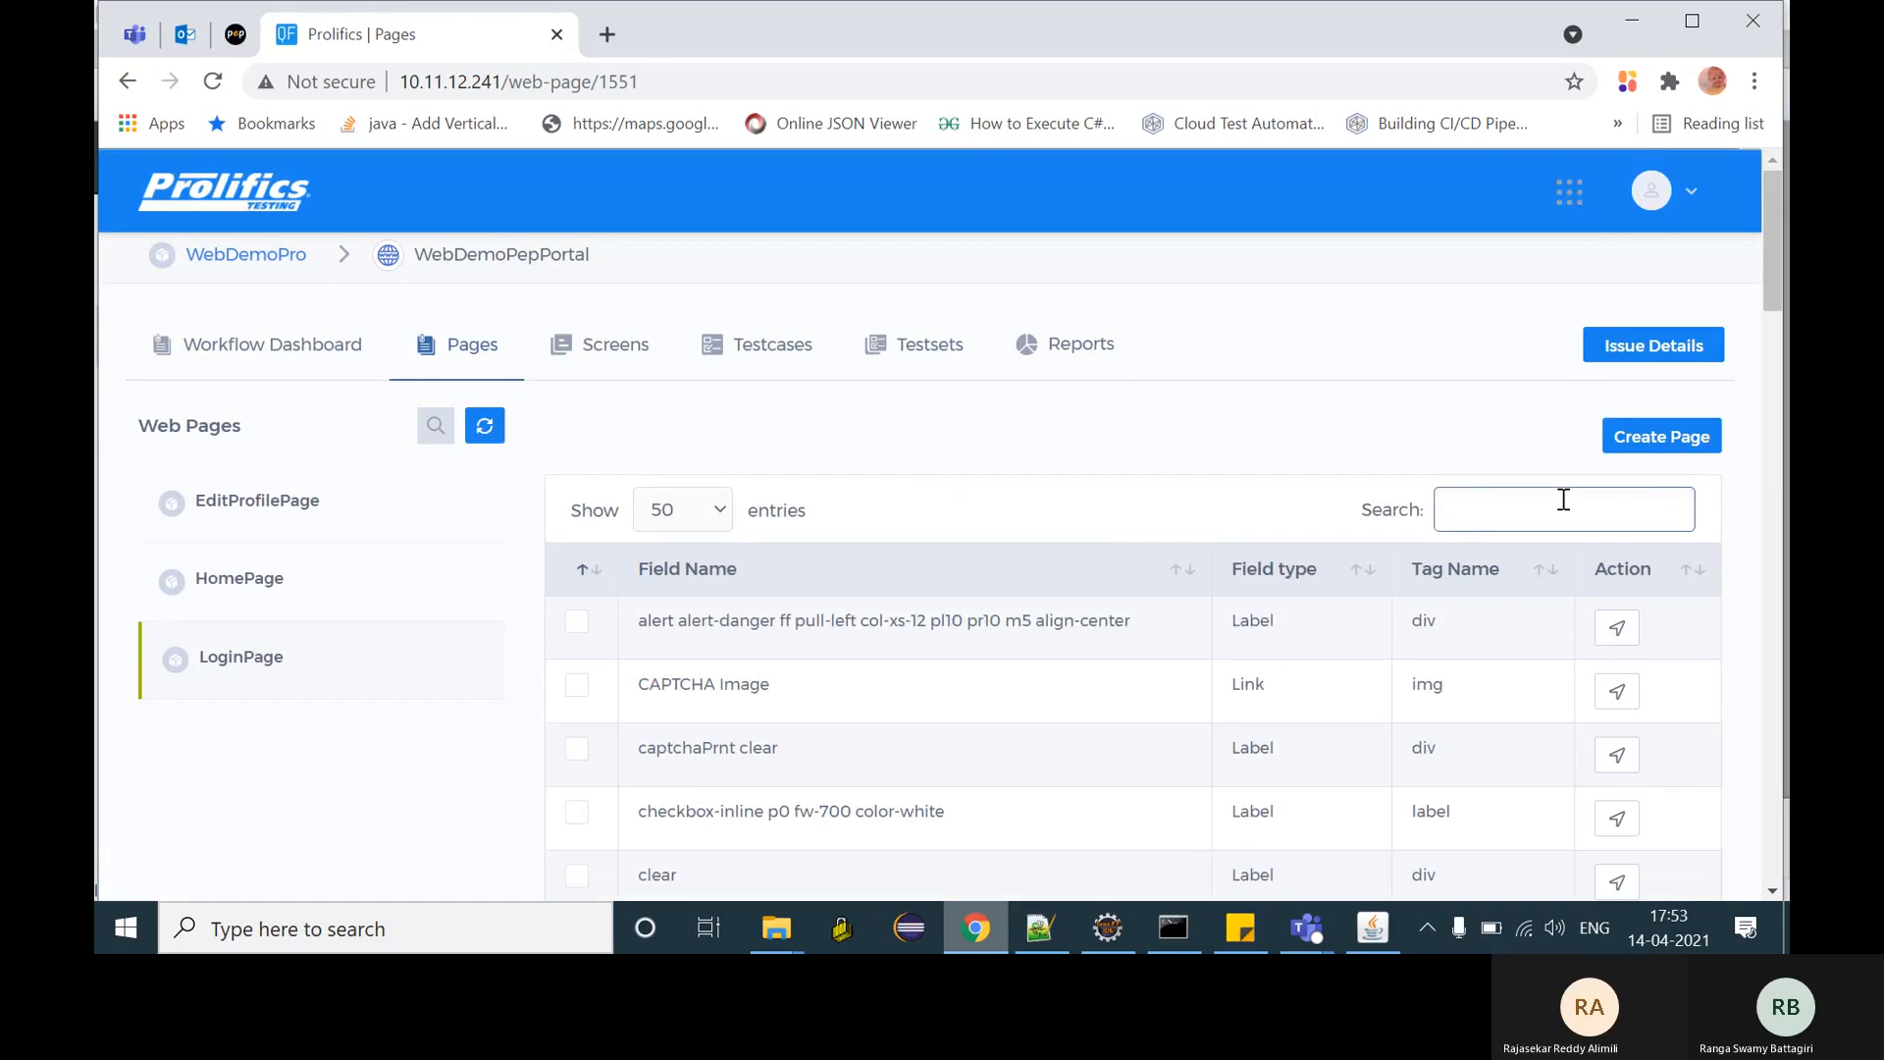
type("pass")
left_click(576, 622)
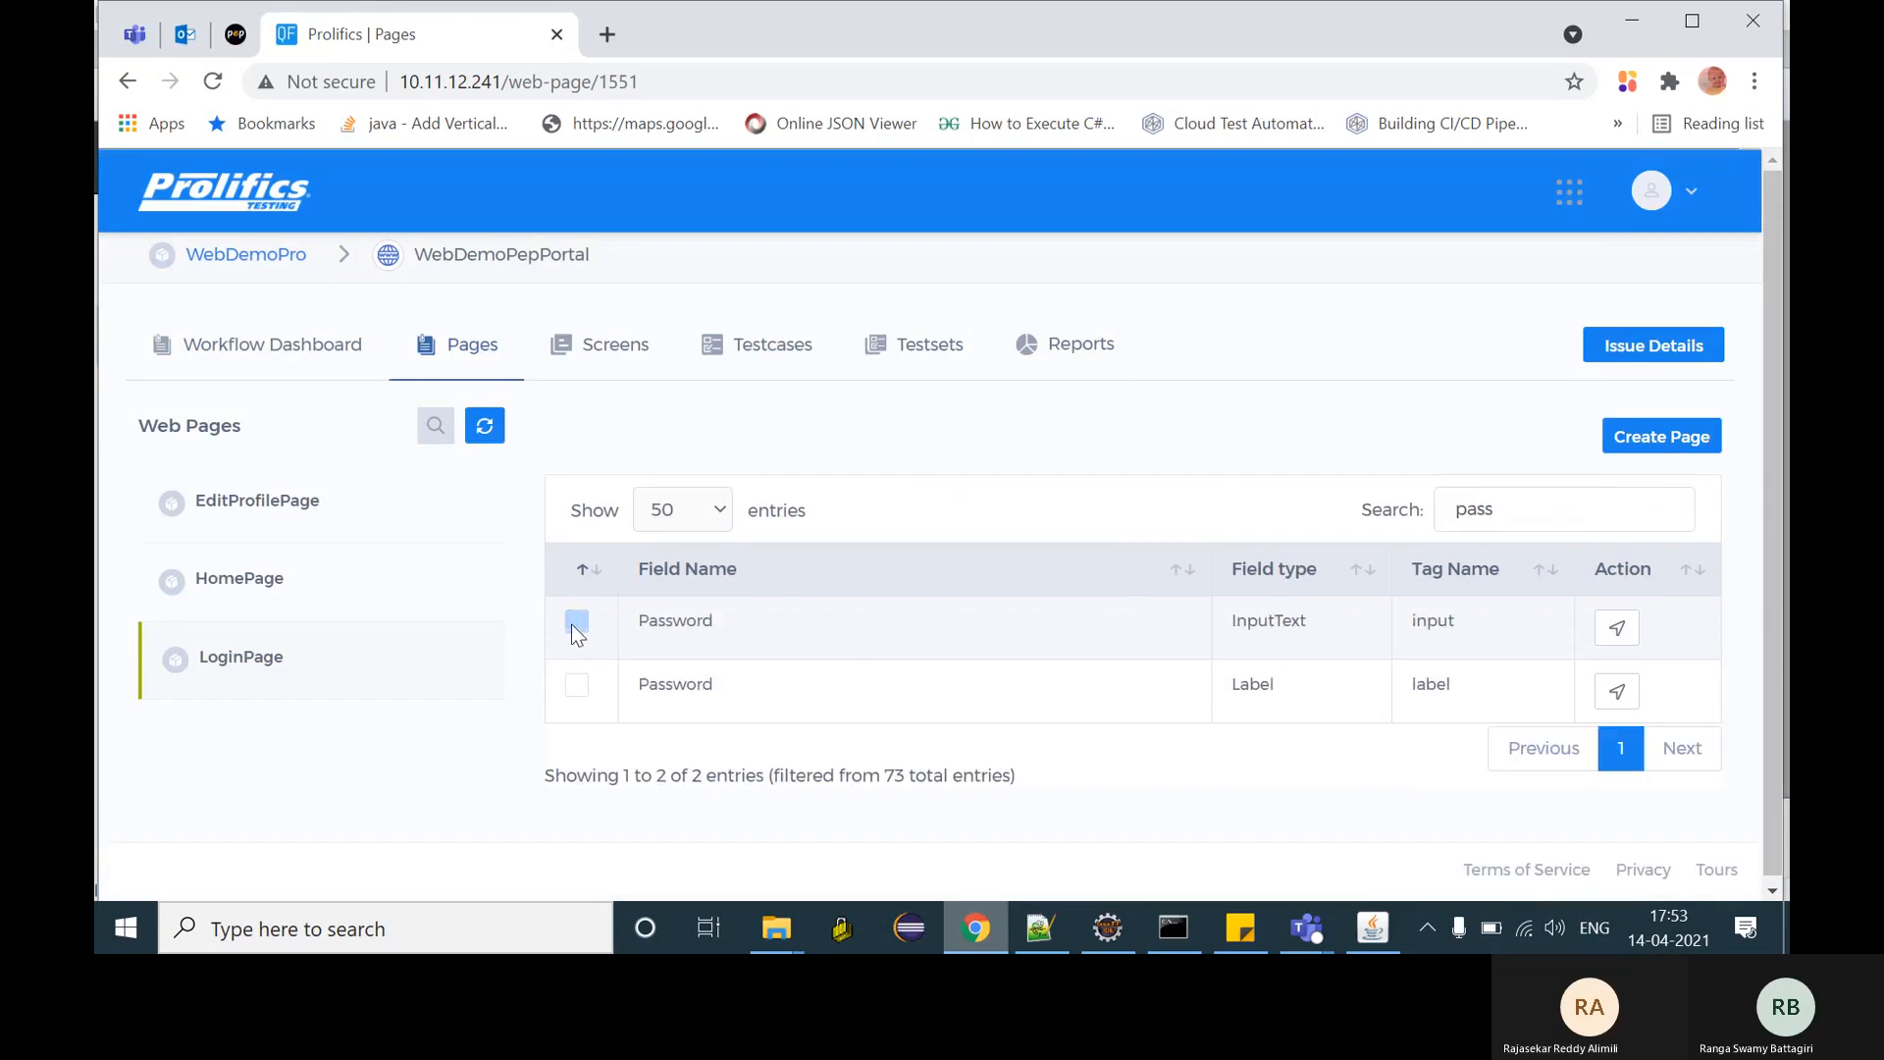
- Search 'sub' to mark LoginPage's submitBtn field, then go to the Screens section
left_click(1565, 524)
key("BackSpace")
key("BackSpace")
key("BackSpace")
key("BackSpace")
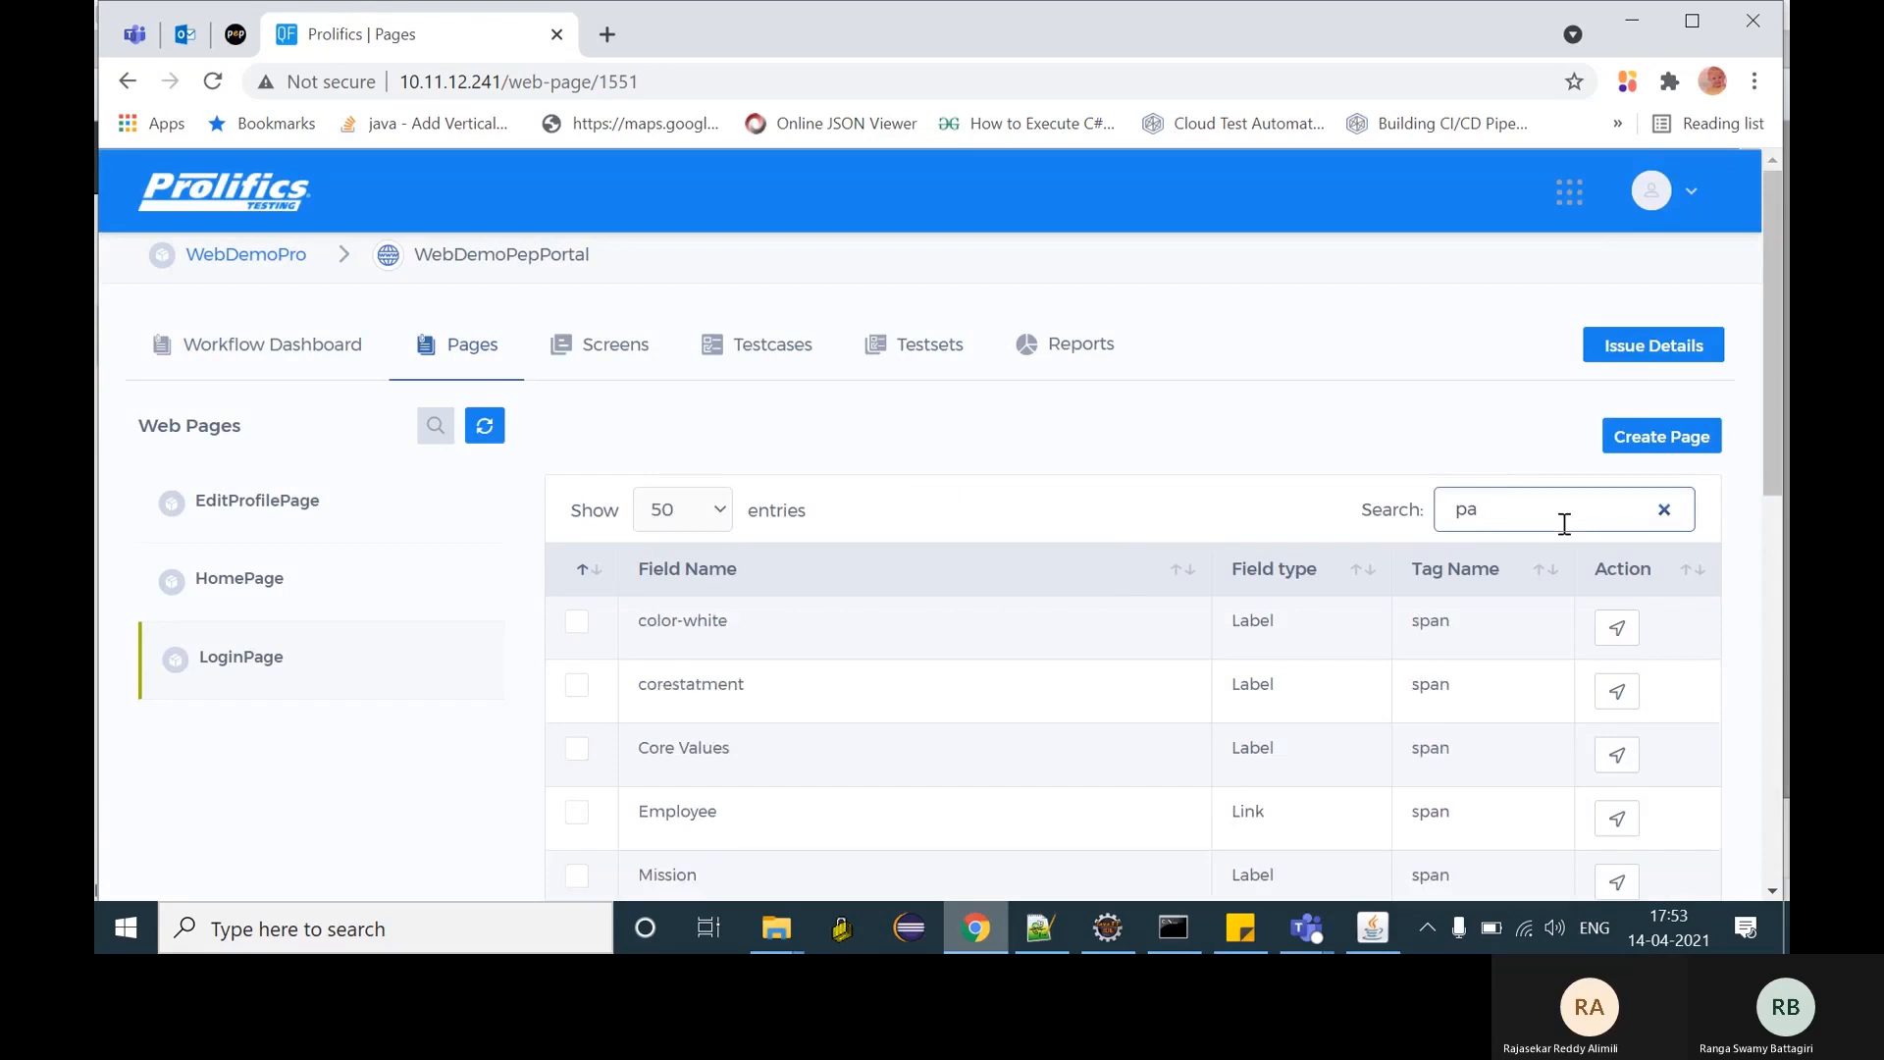
type("sub")
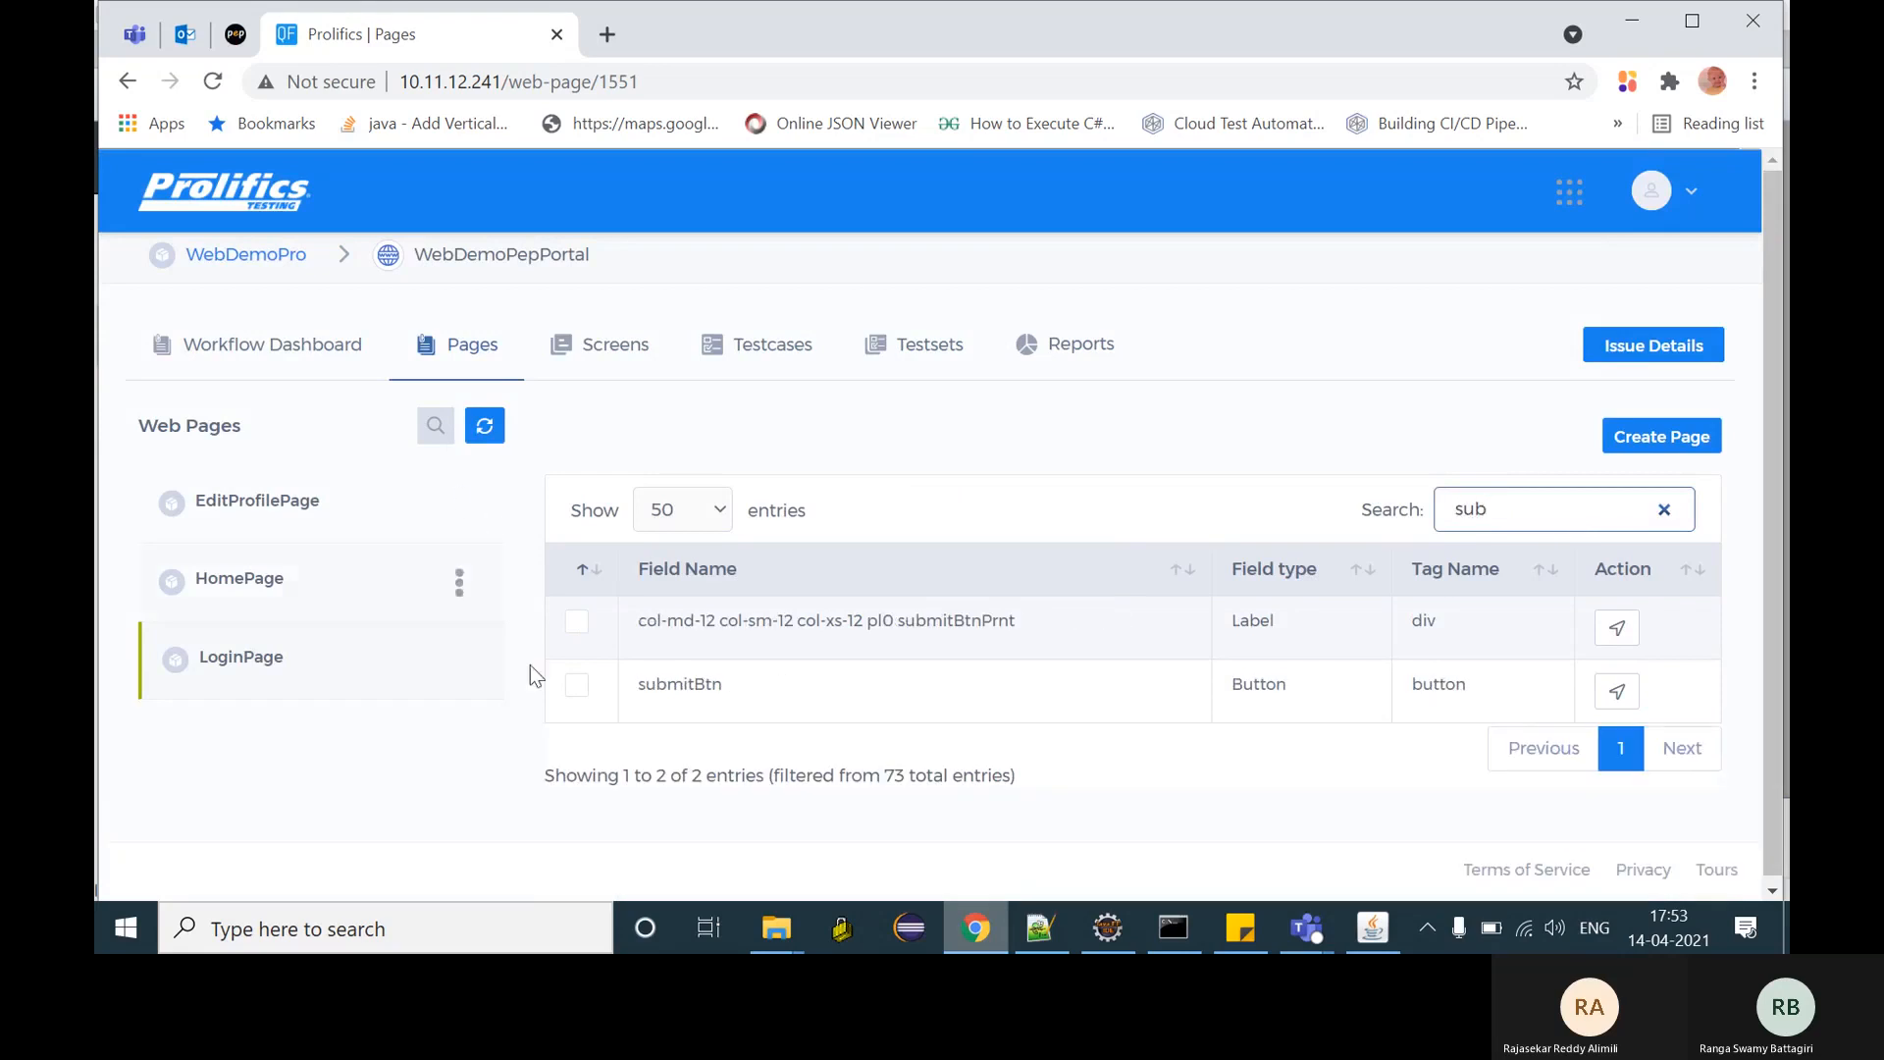
left_click(576, 686)
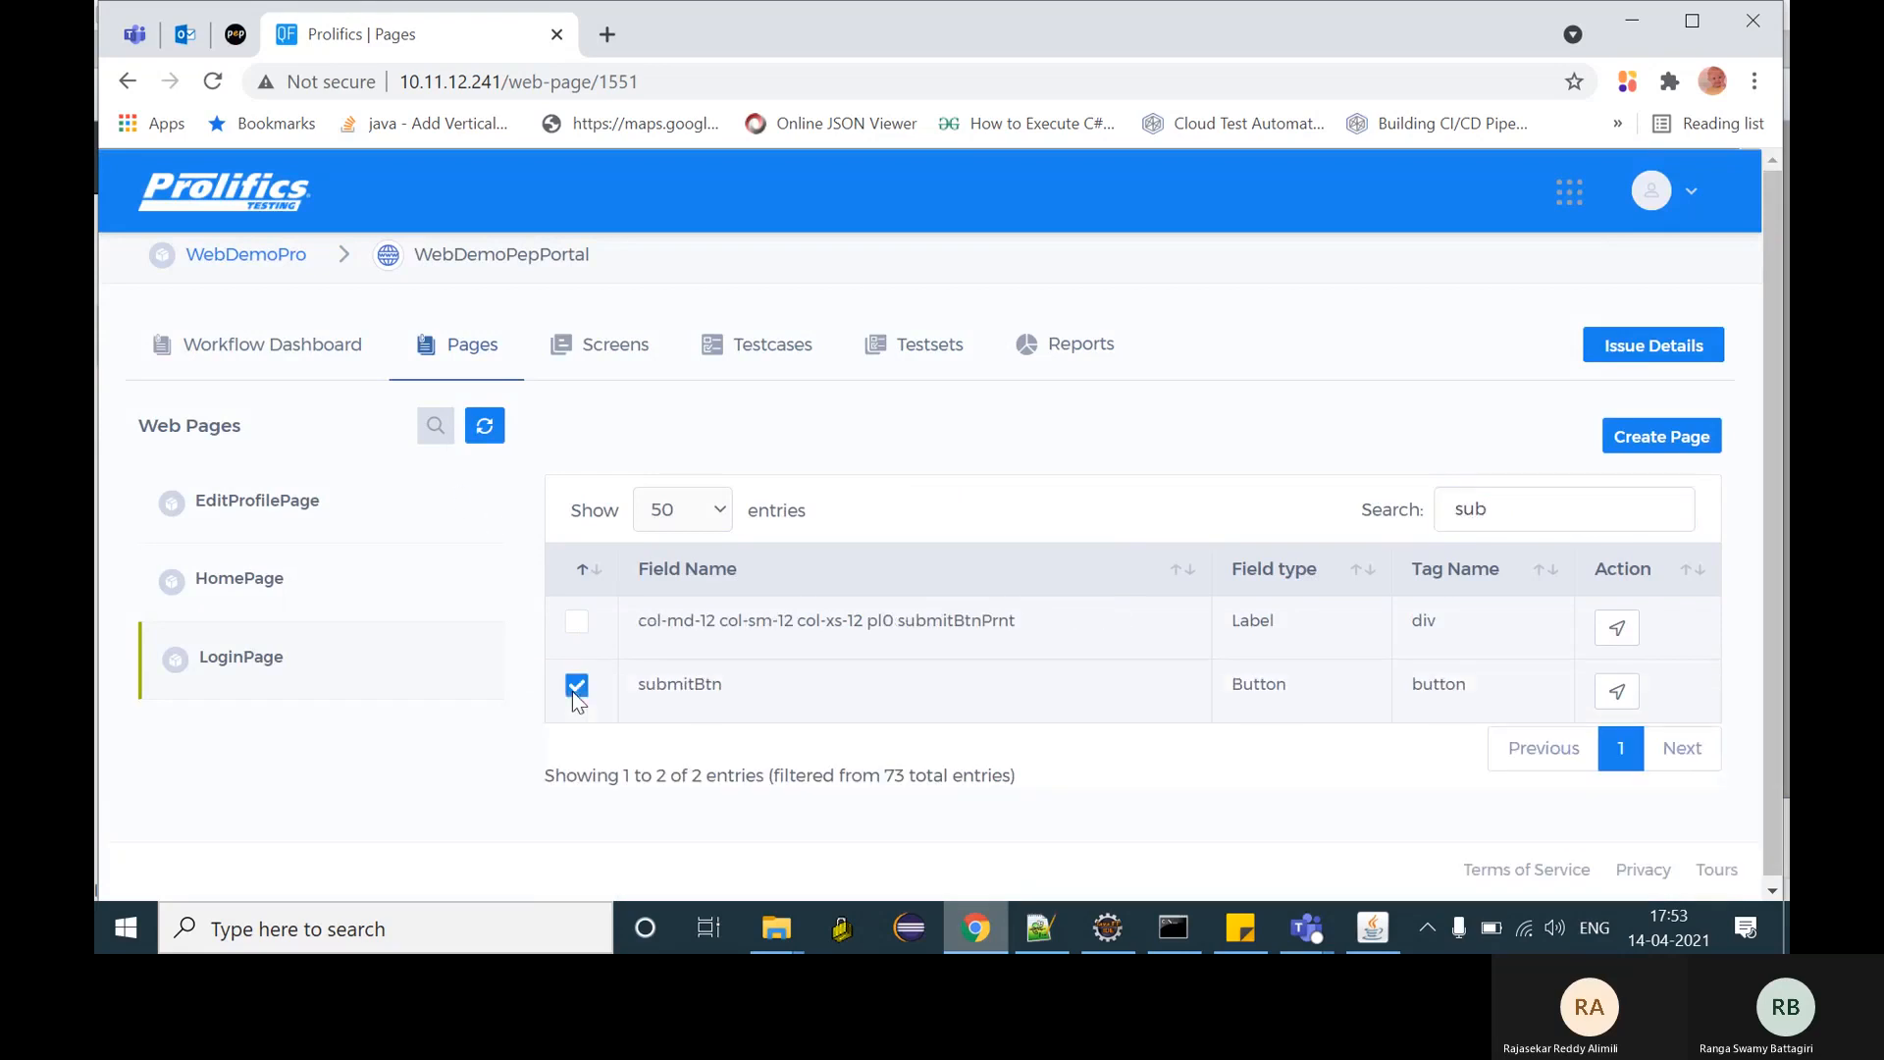
left_click(618, 361)
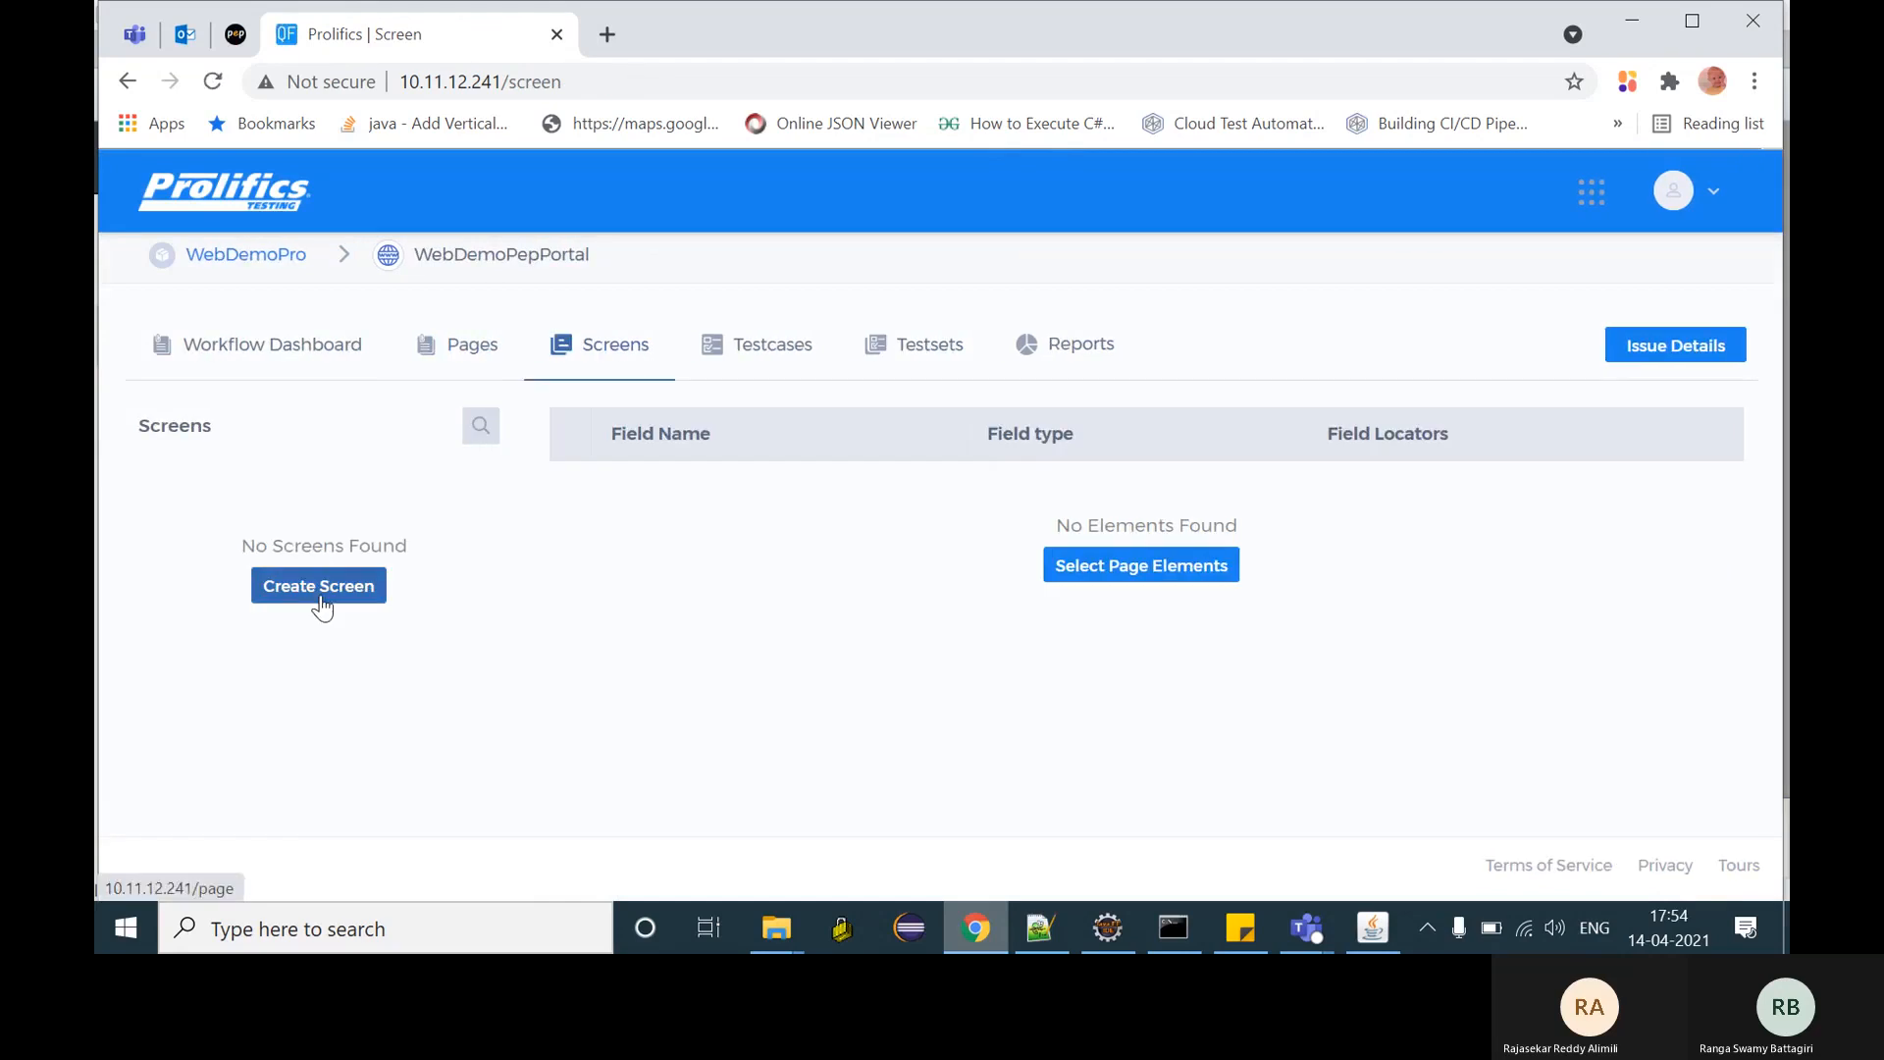
- Save a new screen named EditProfileScreen, description 'desc', from the email input and Edit button
left_click(320, 594)
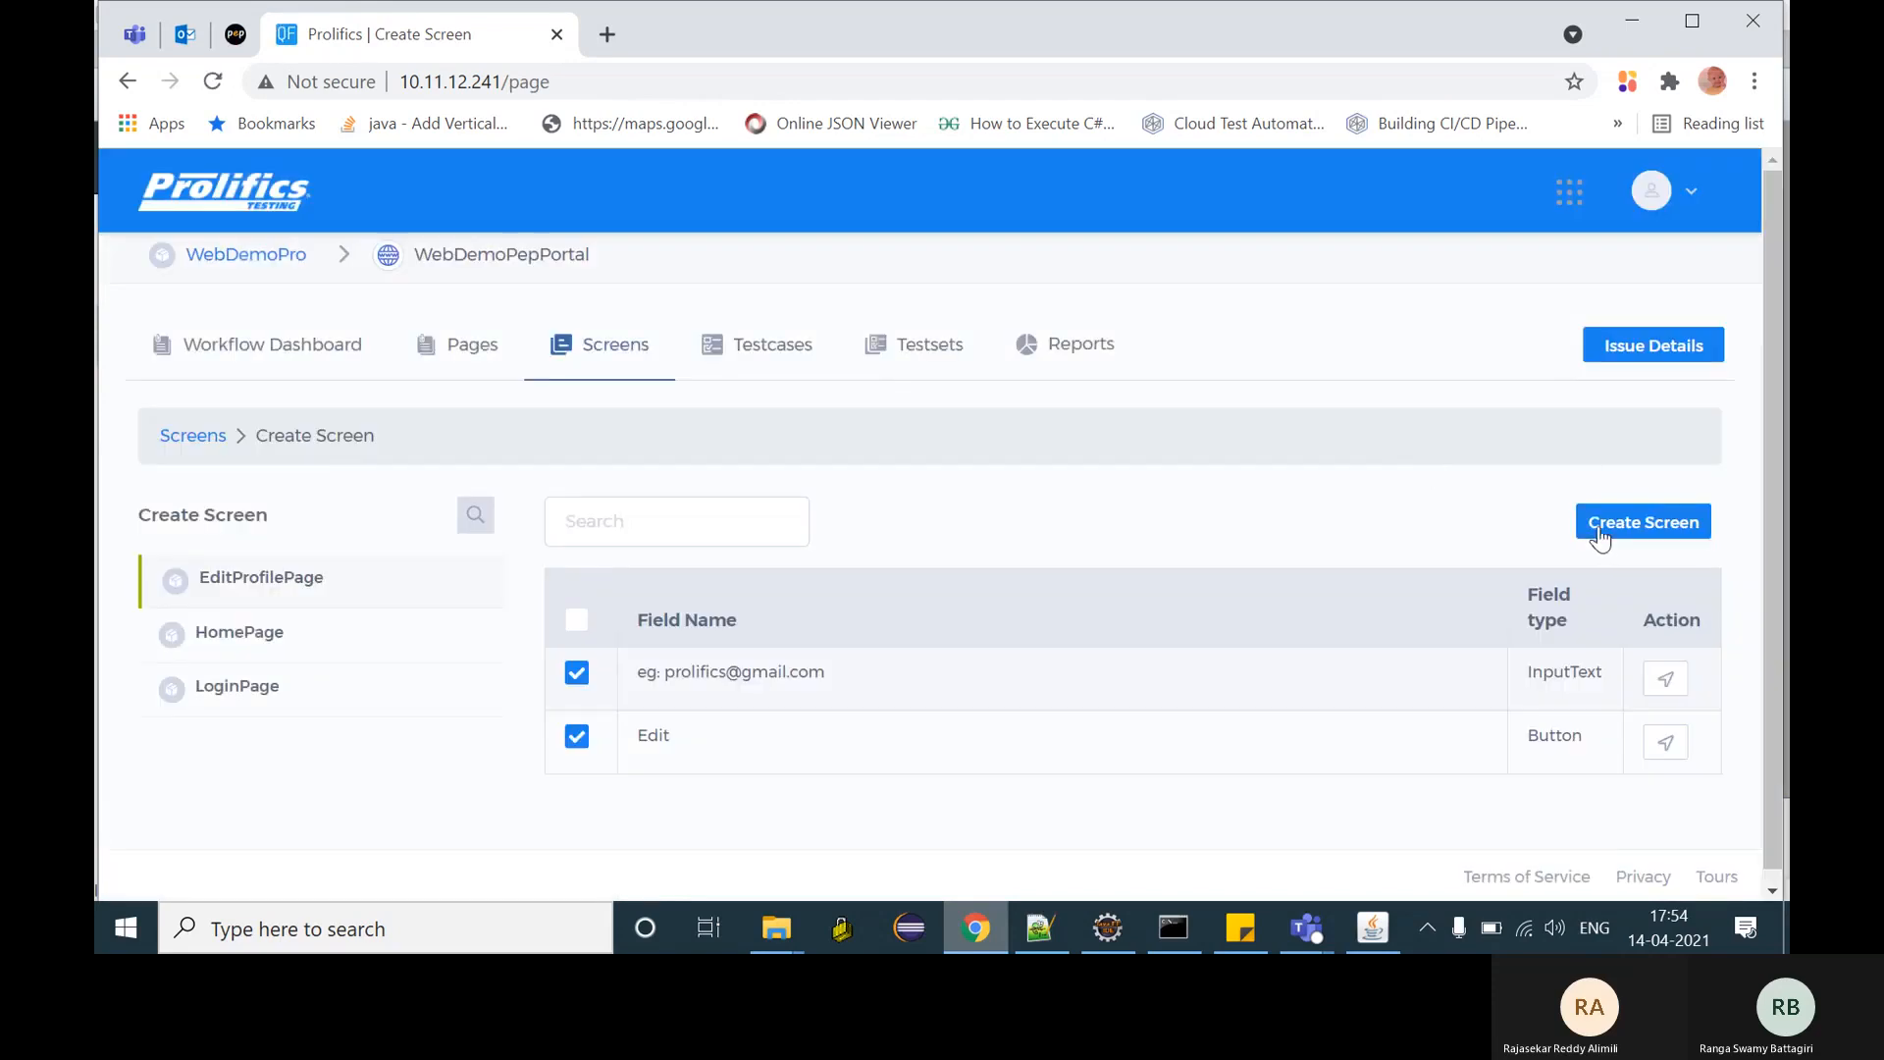
left_click(1604, 538)
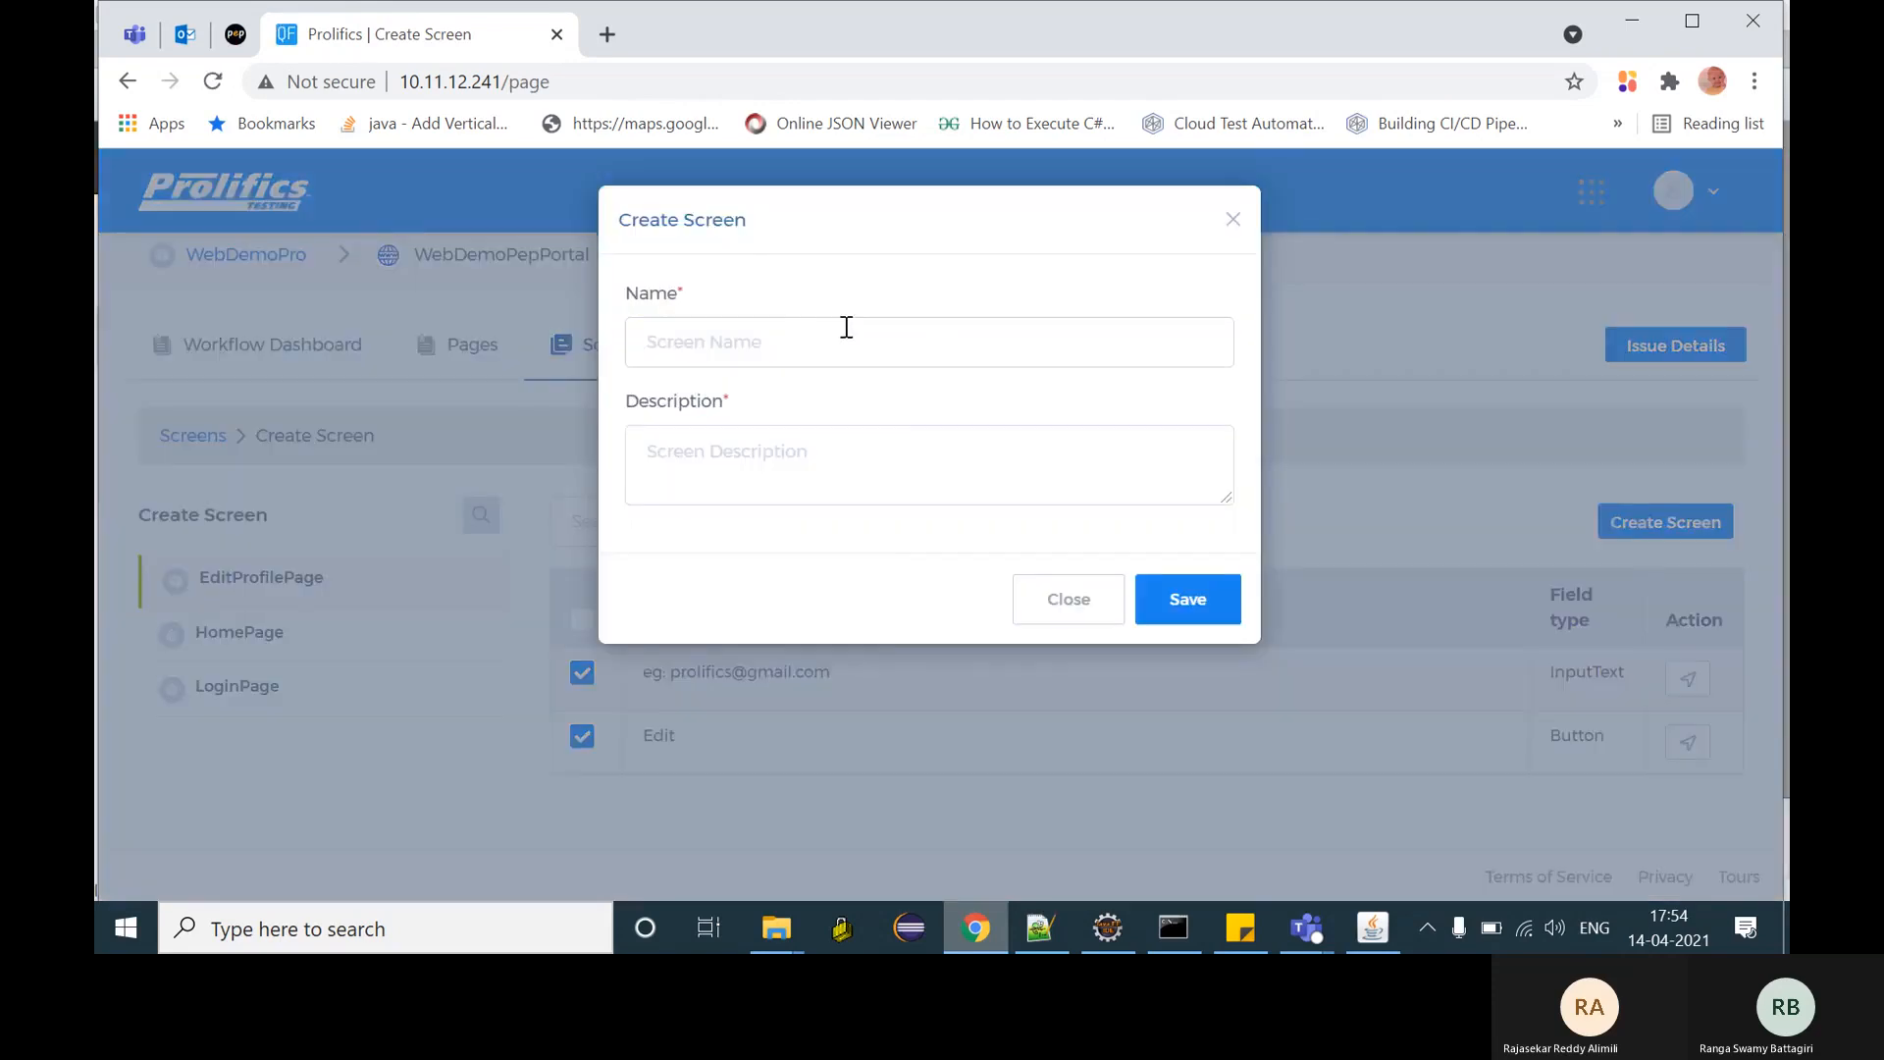
left_click(844, 324)
type("Edit")
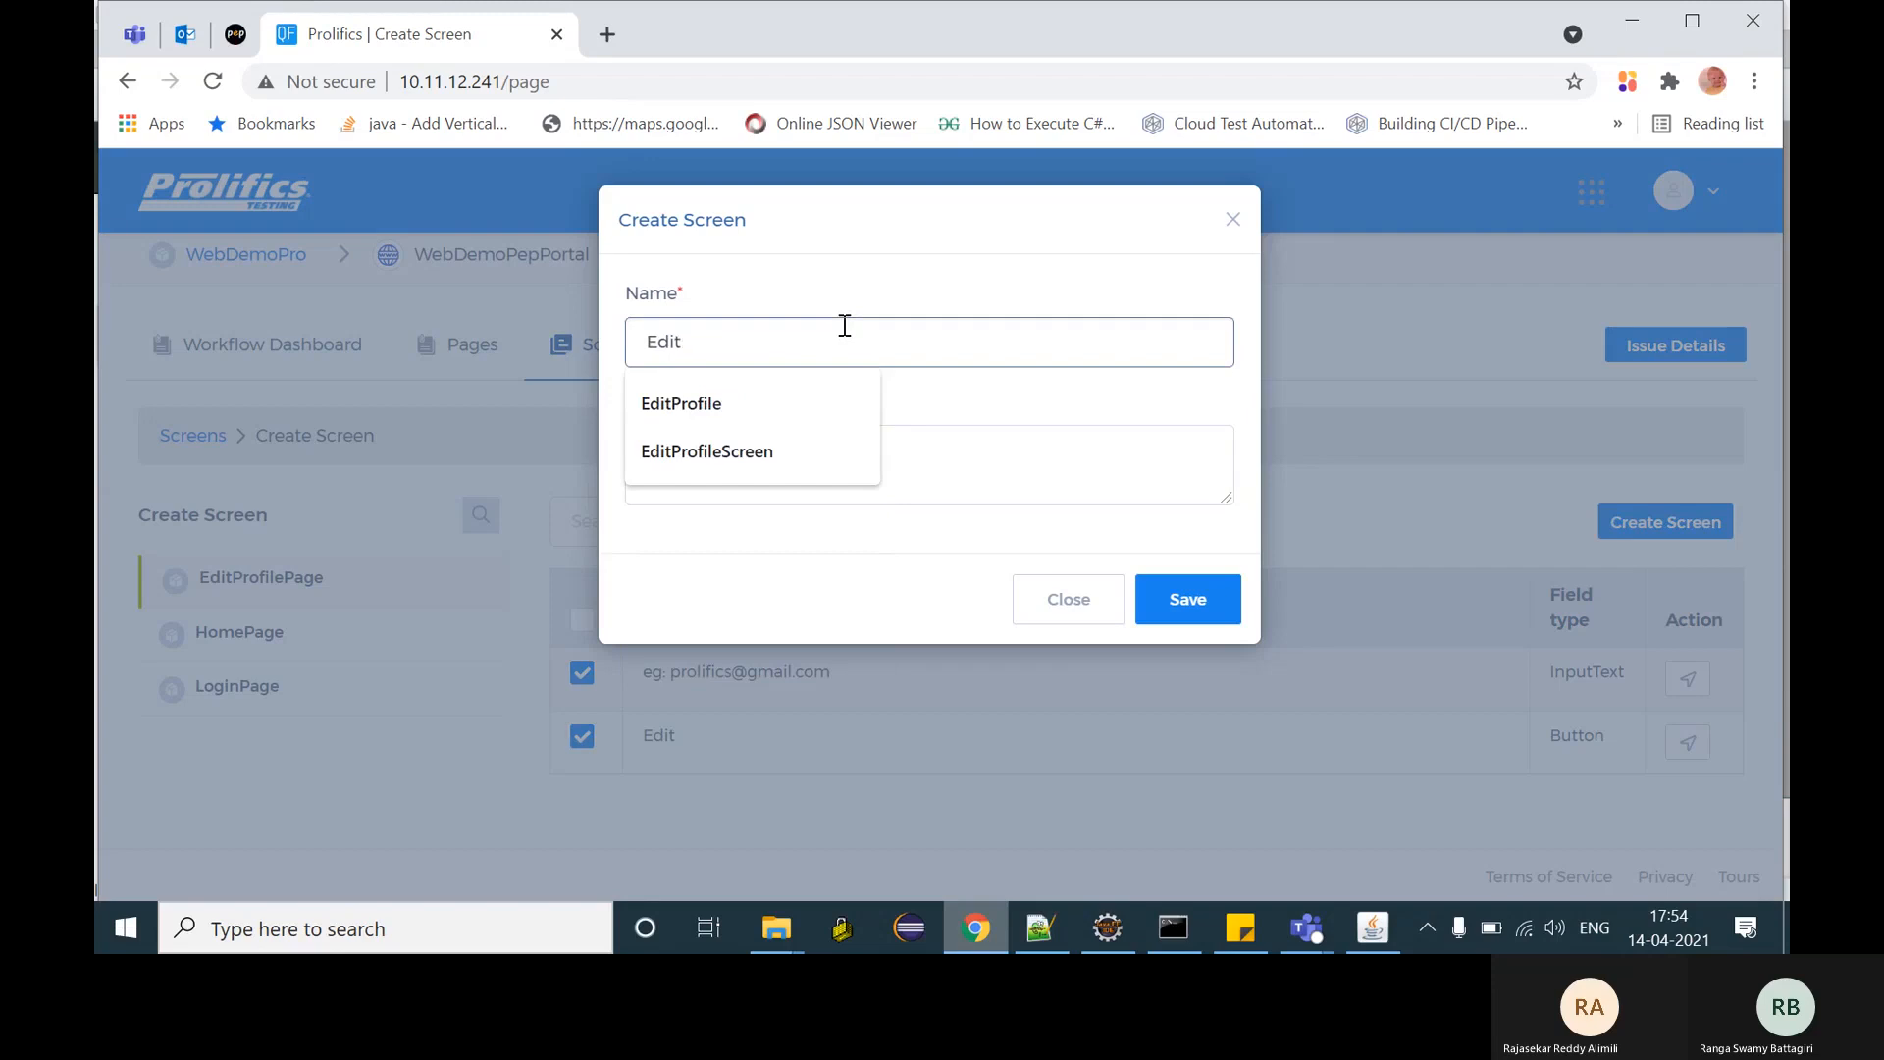
type("Profile")
left_click(698, 451)
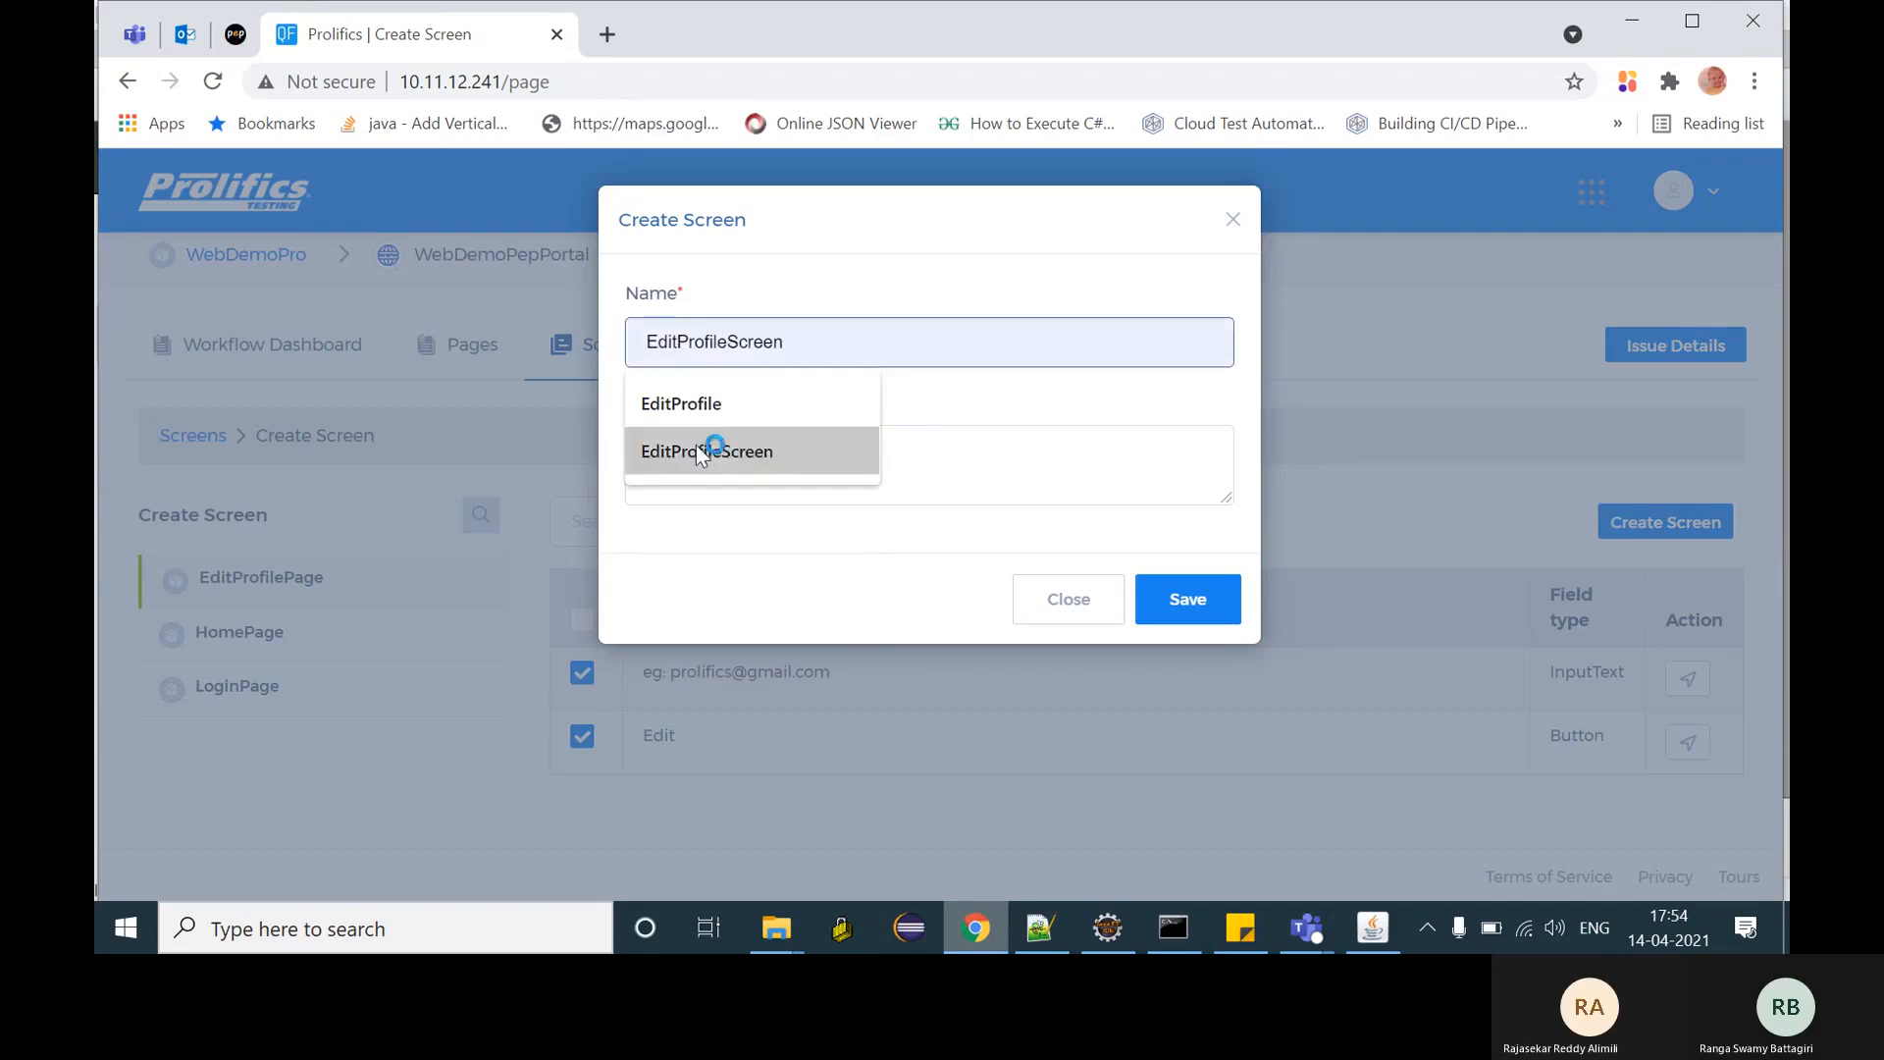
left_click(732, 471)
type("desc")
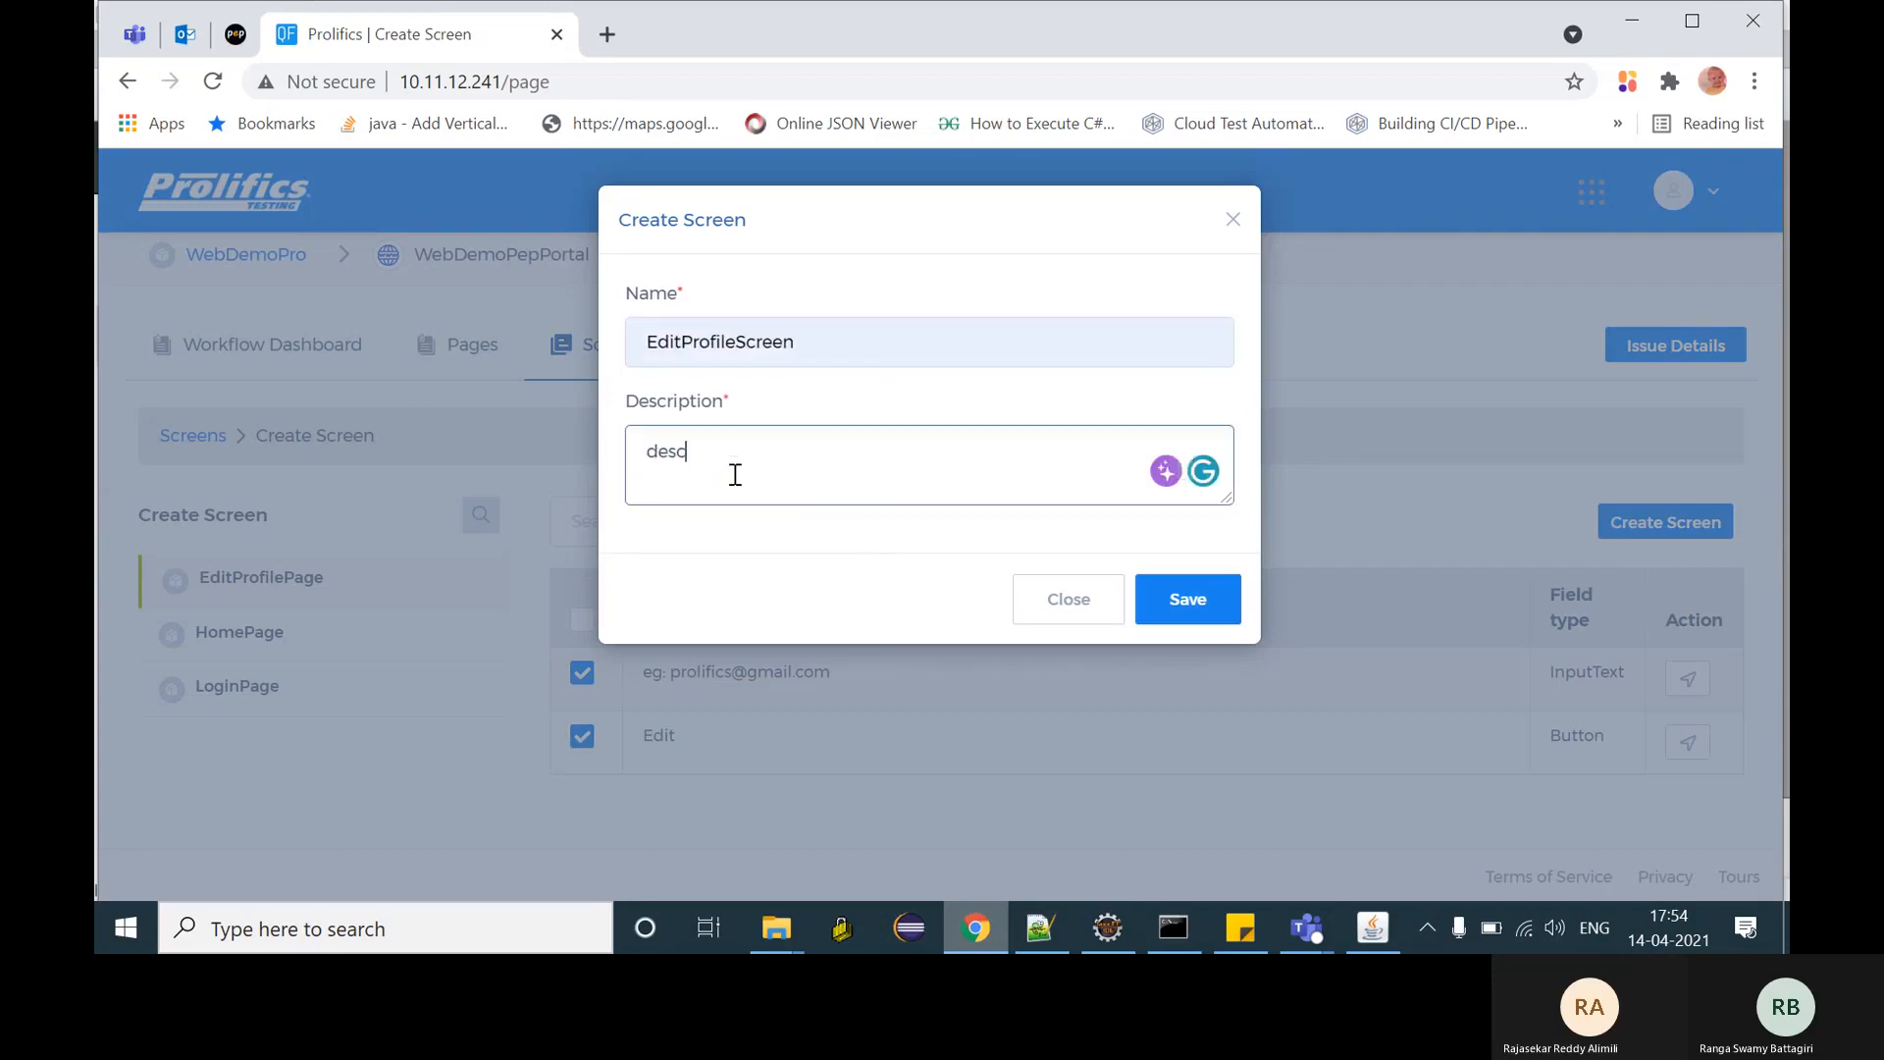
left_click(1186, 597)
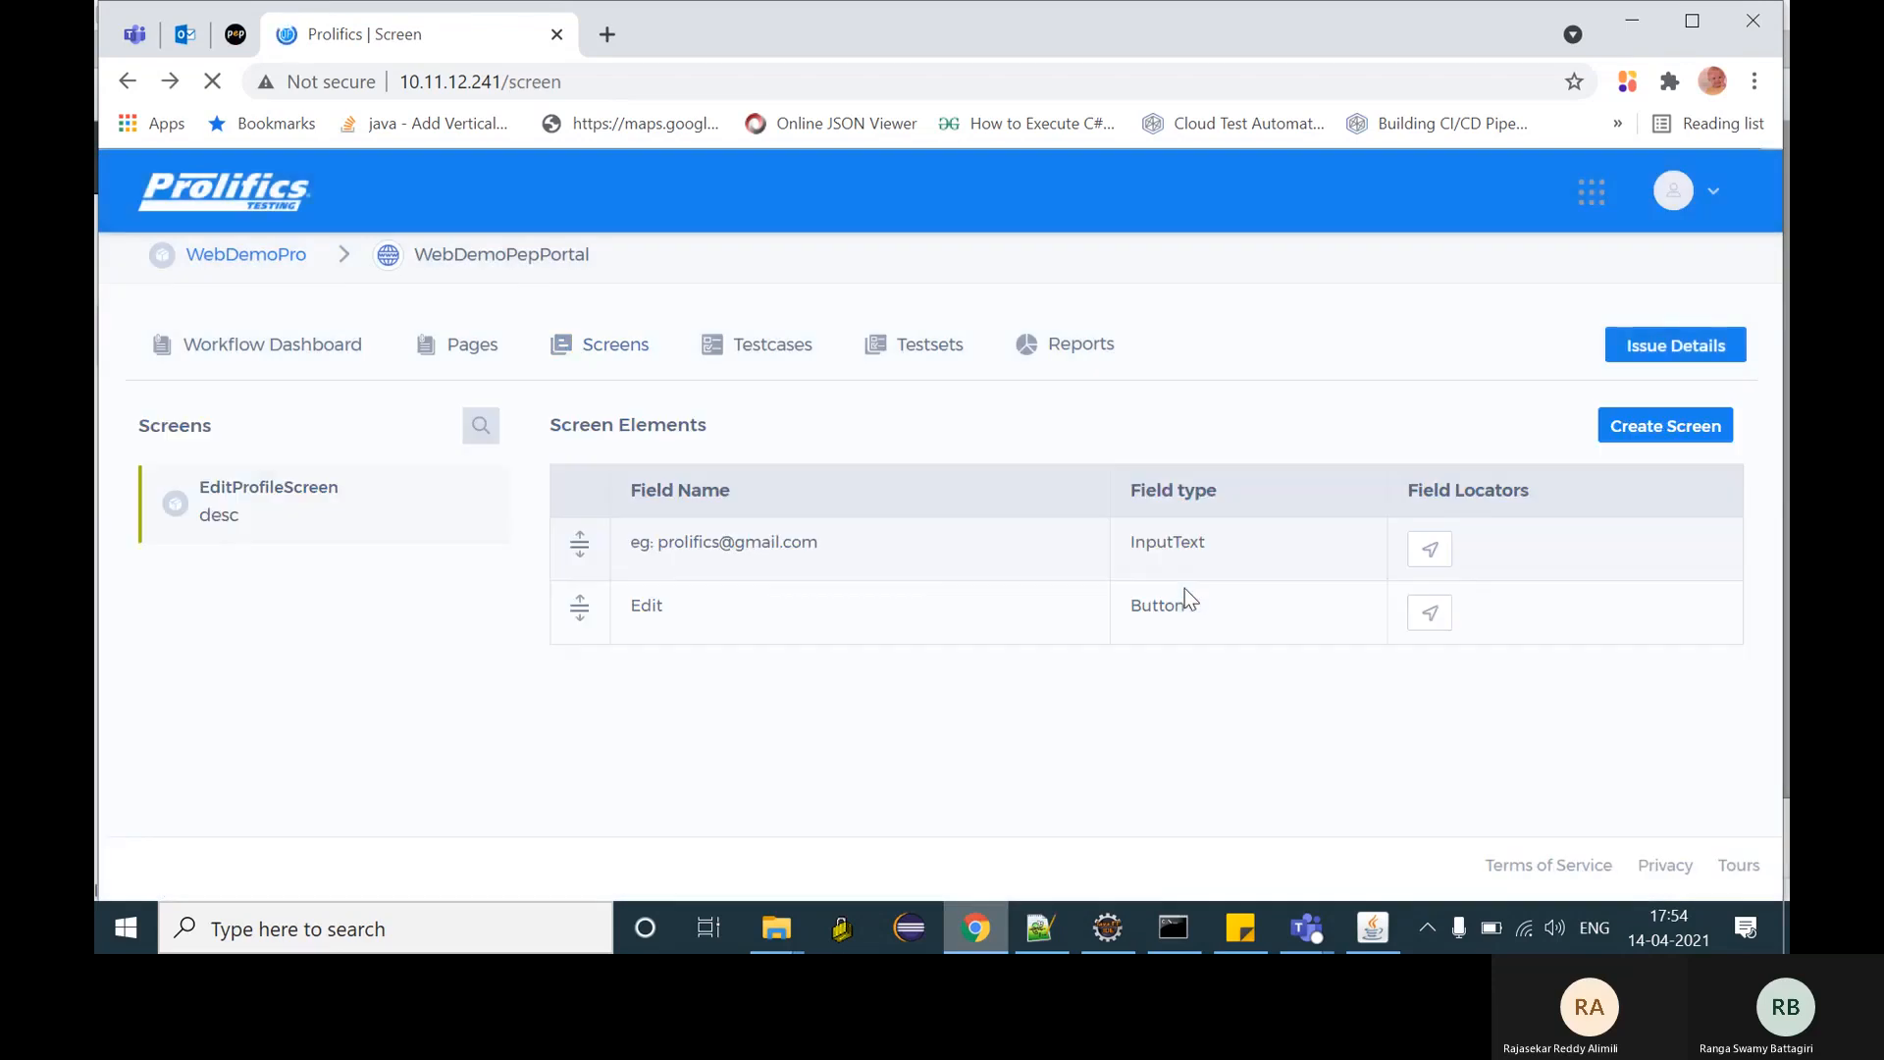
- Move the Edit element above the email field, then begin a new screen from HomePage's elements
left_click_drag(579, 600, 583, 527)
left_click(1660, 431)
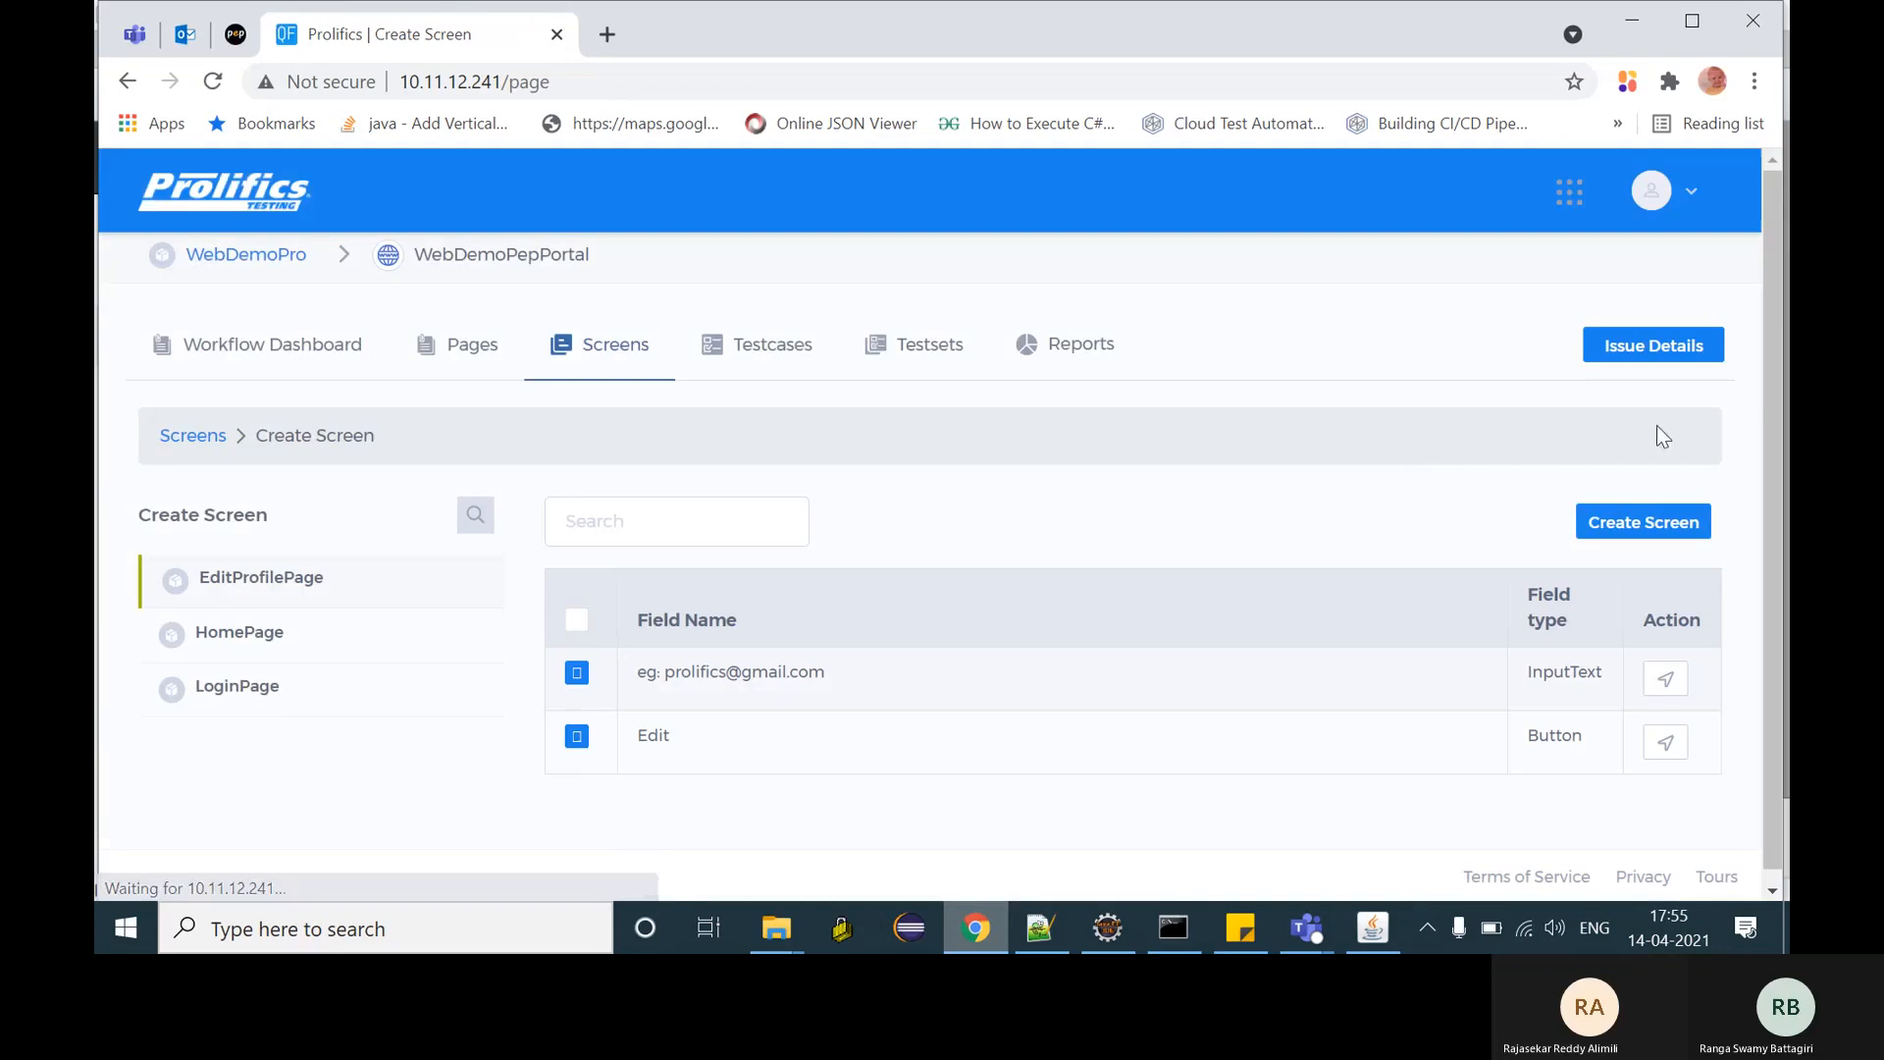
left_click(246, 651)
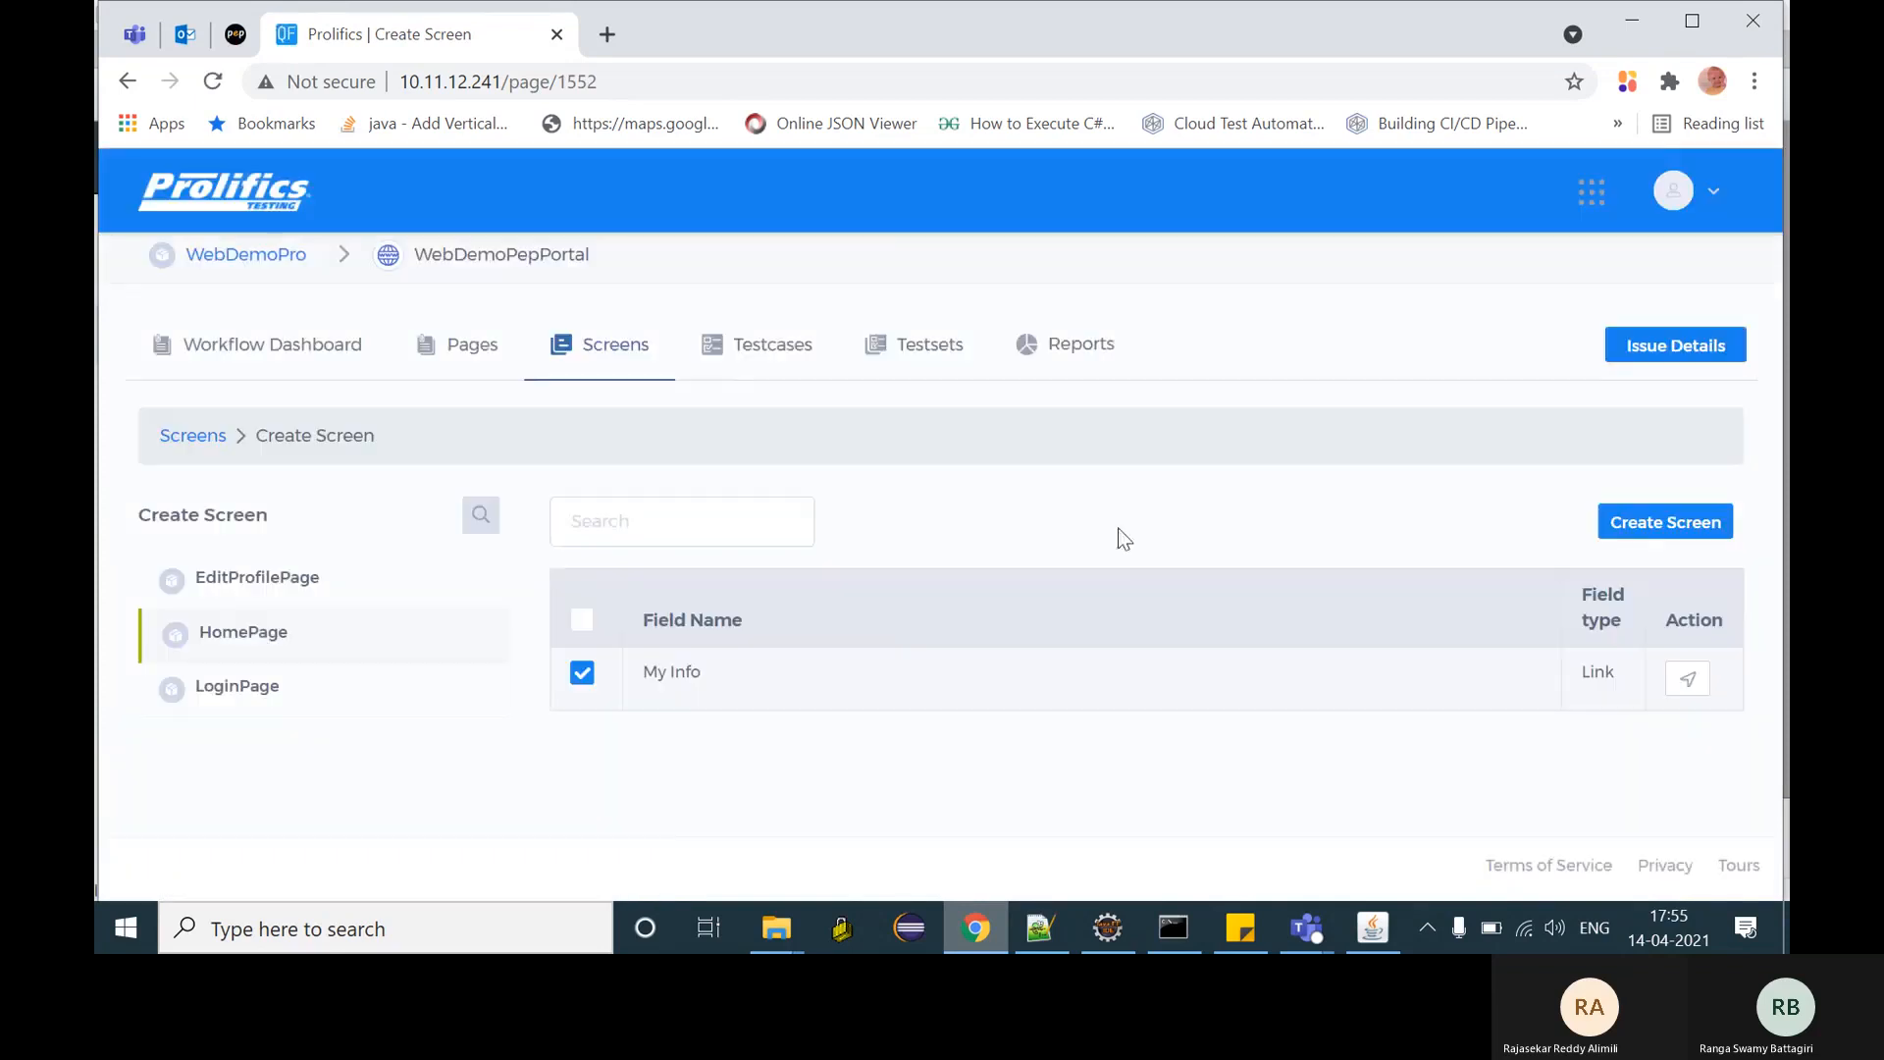
- Name the new screen HomeScreen with description 'desc' and save it
left_click(1640, 508)
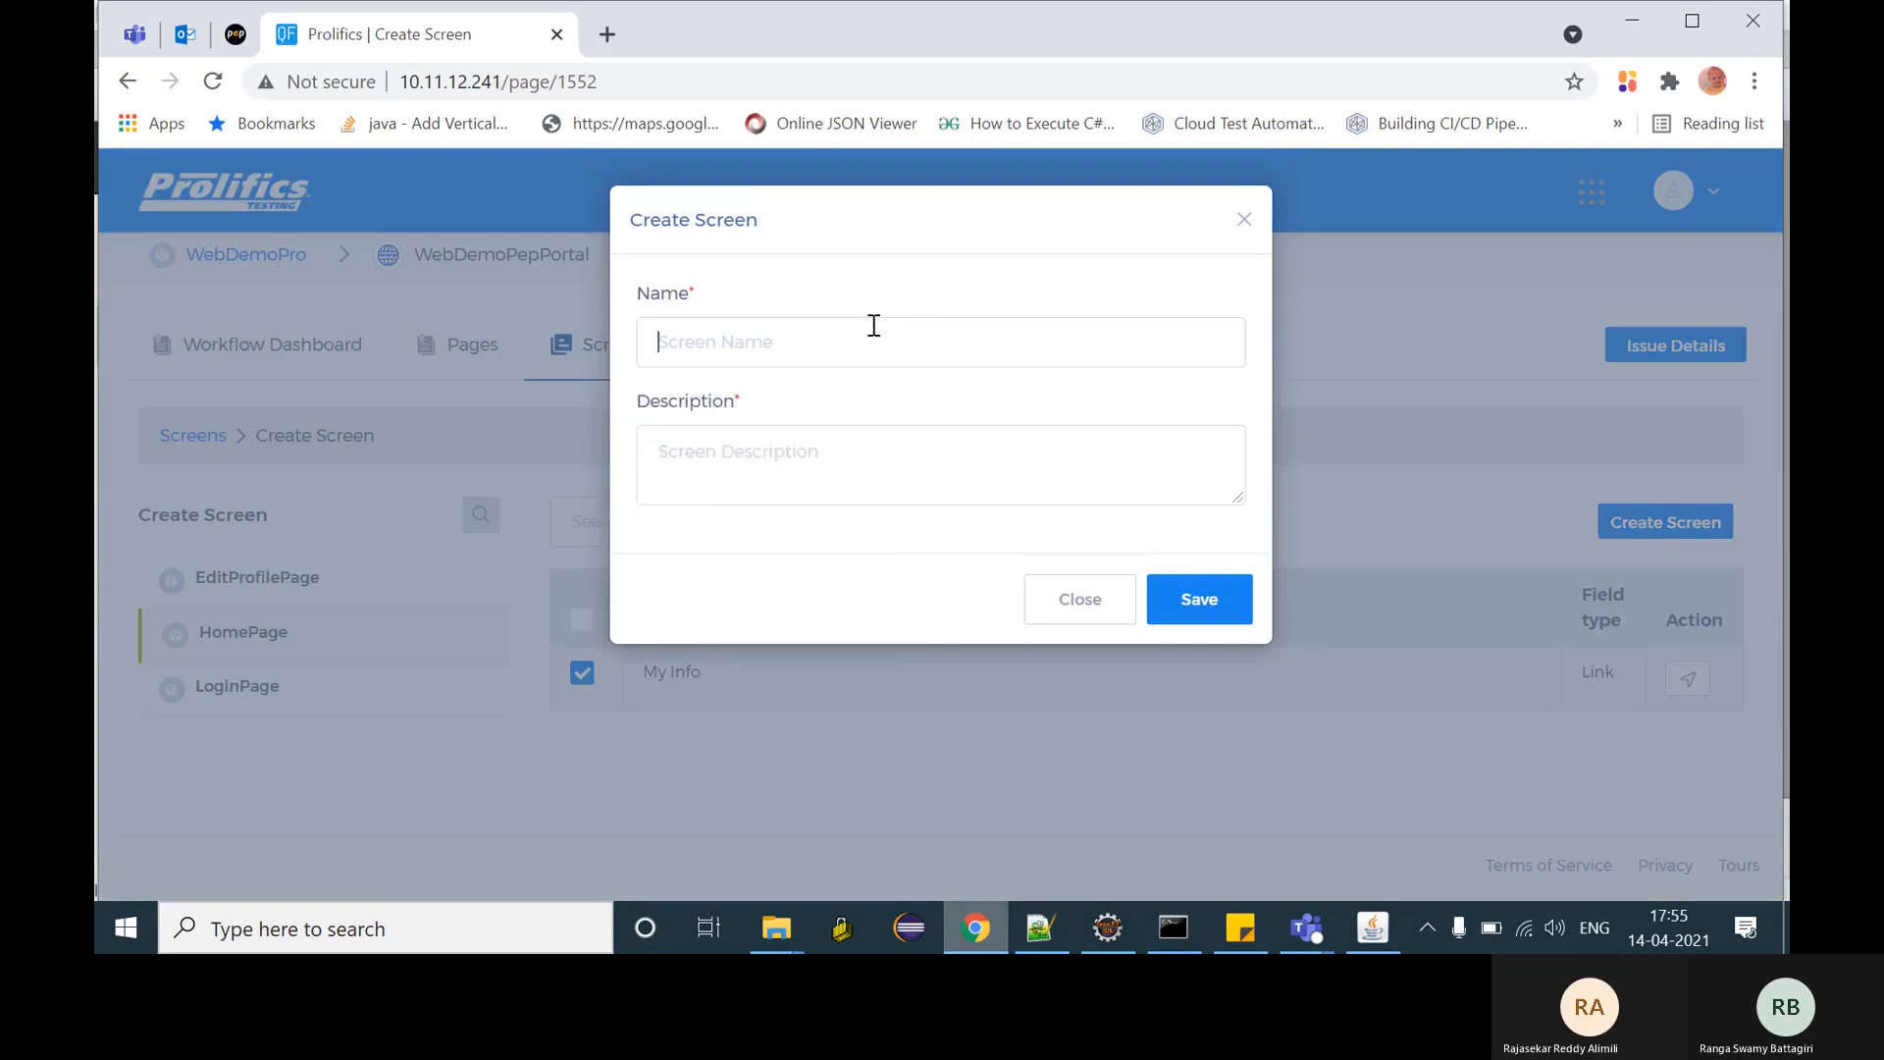
left_click(873, 325)
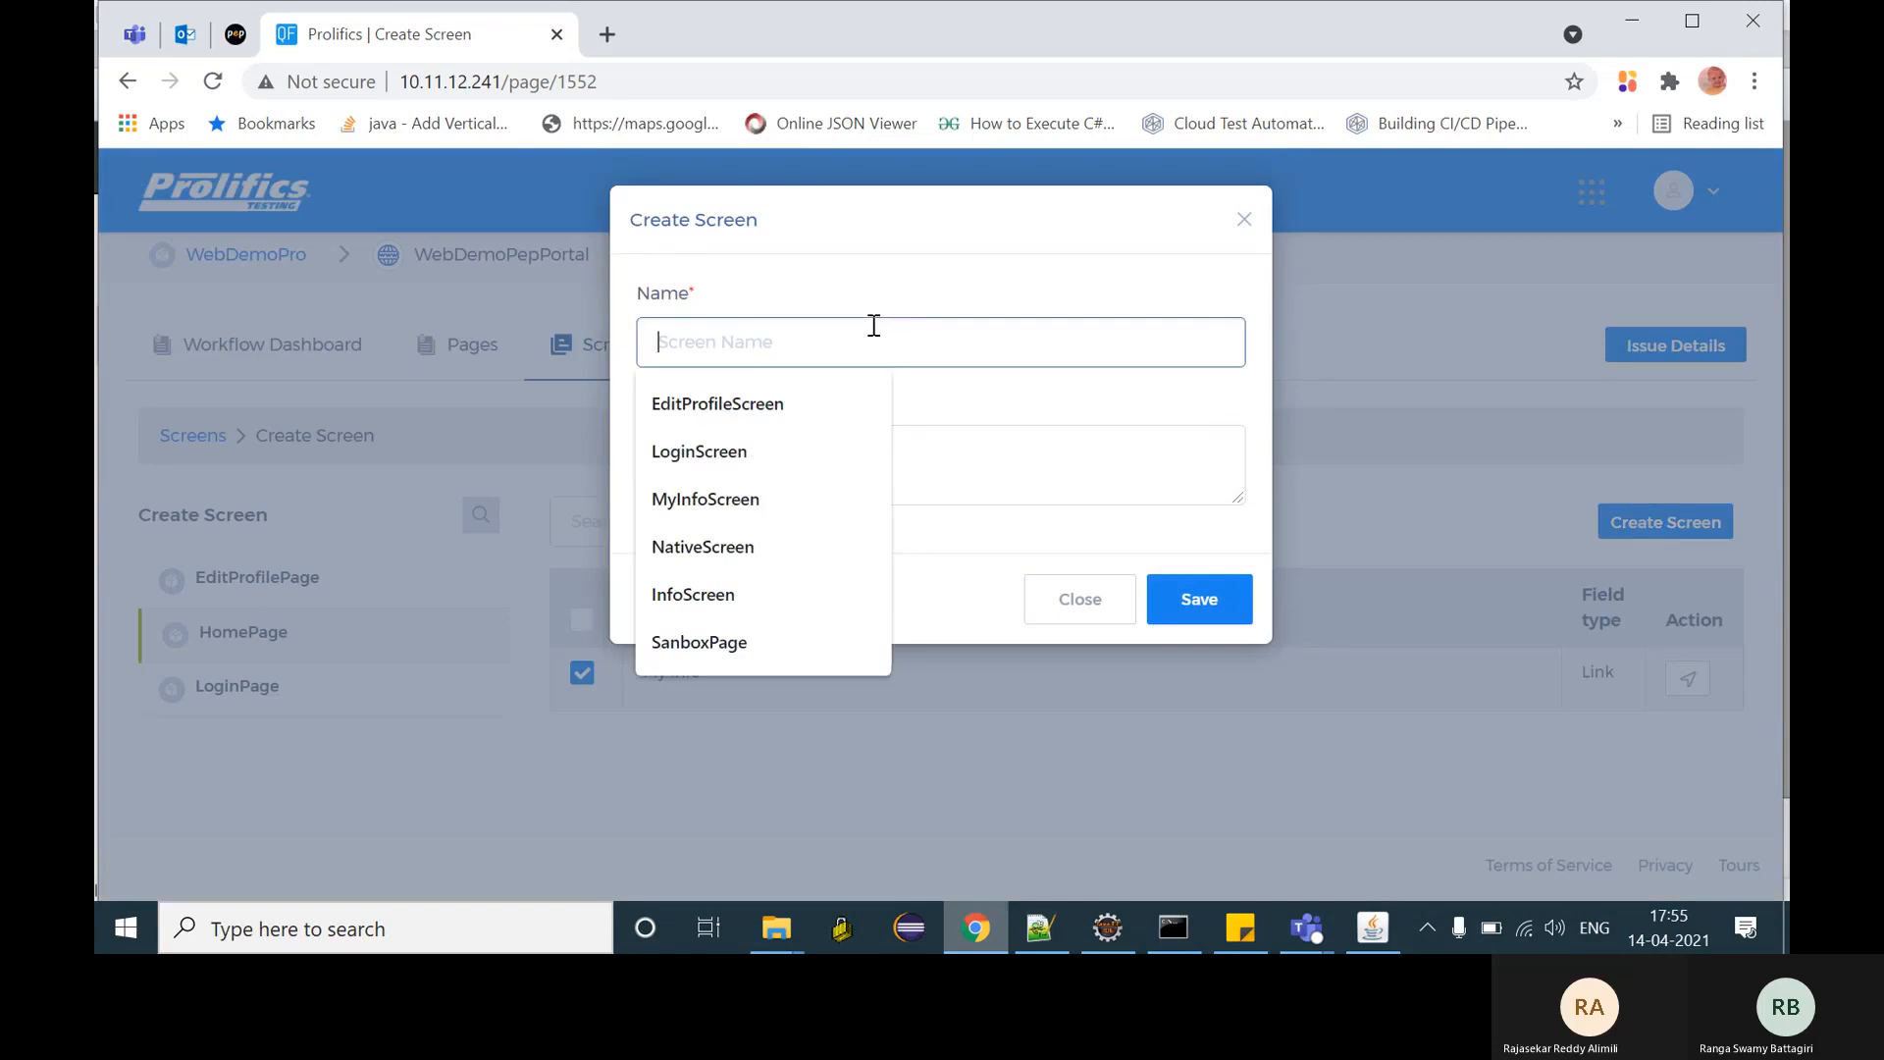
type("HomeScreen")
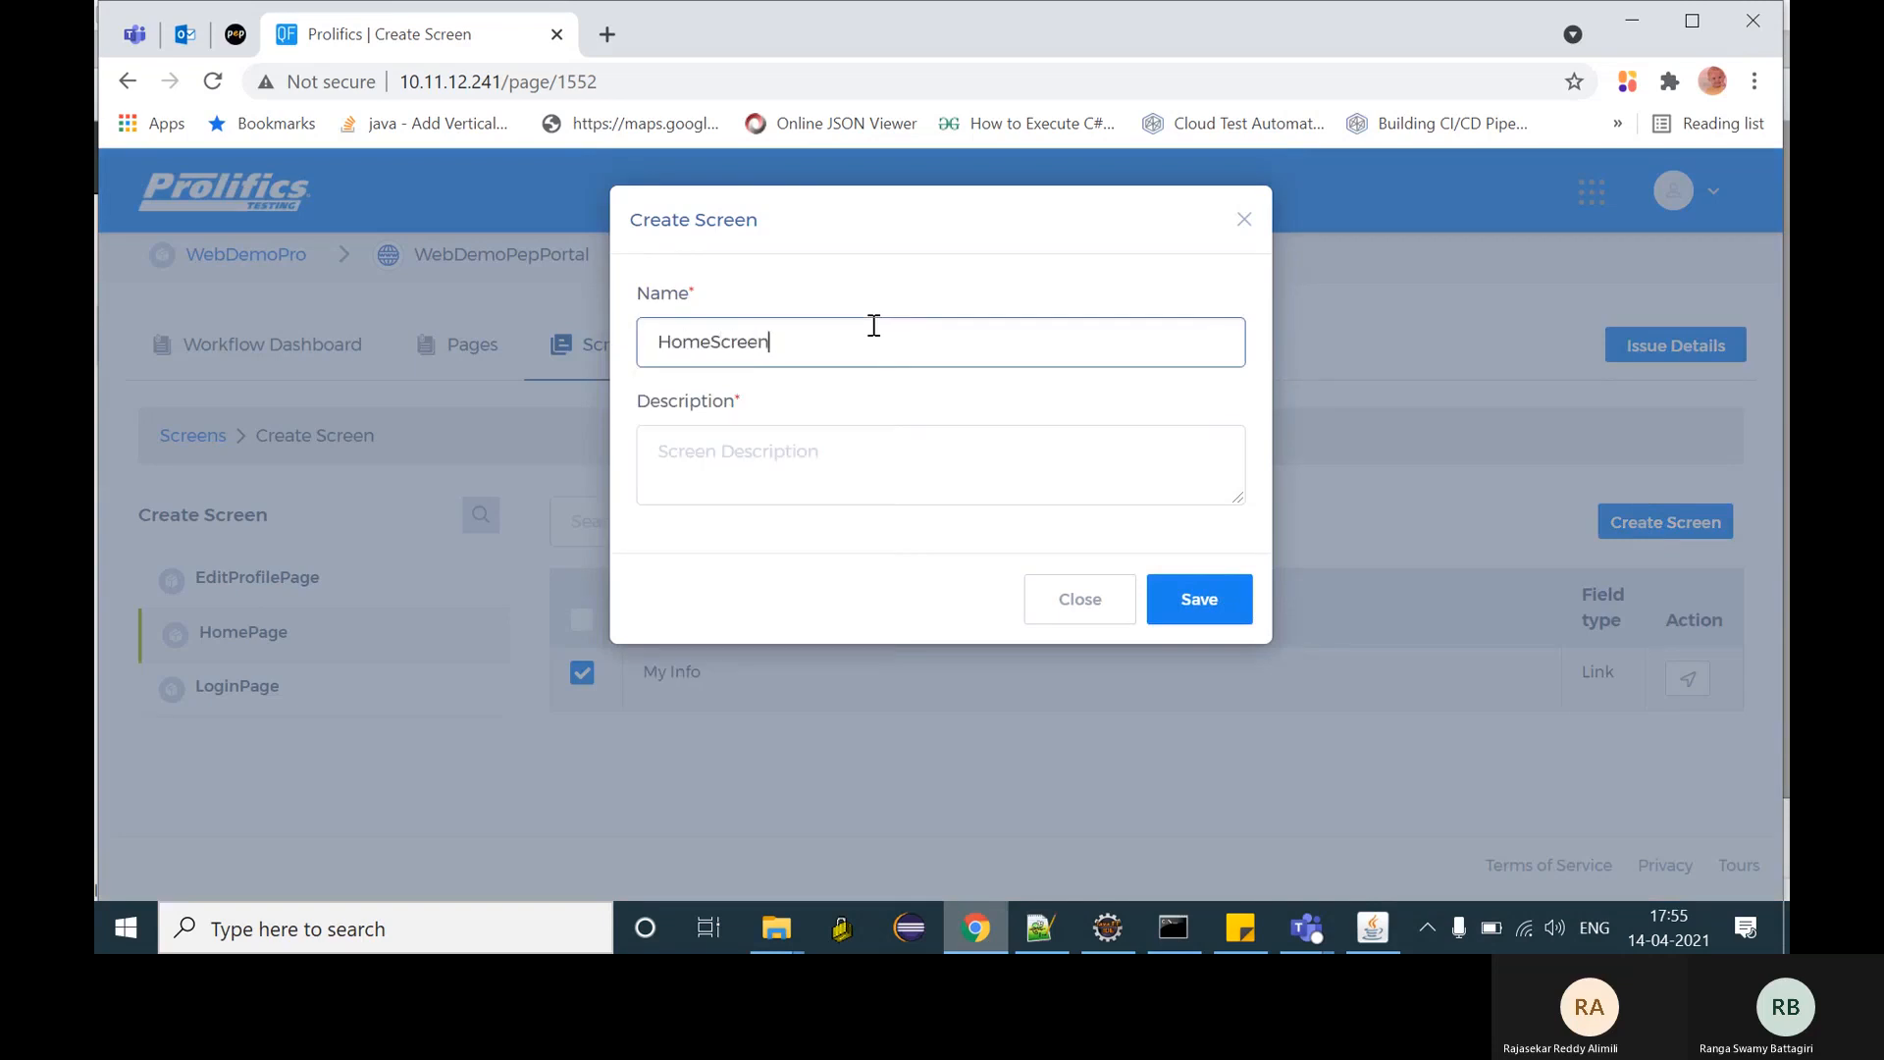
left_click(864, 479)
type("des")
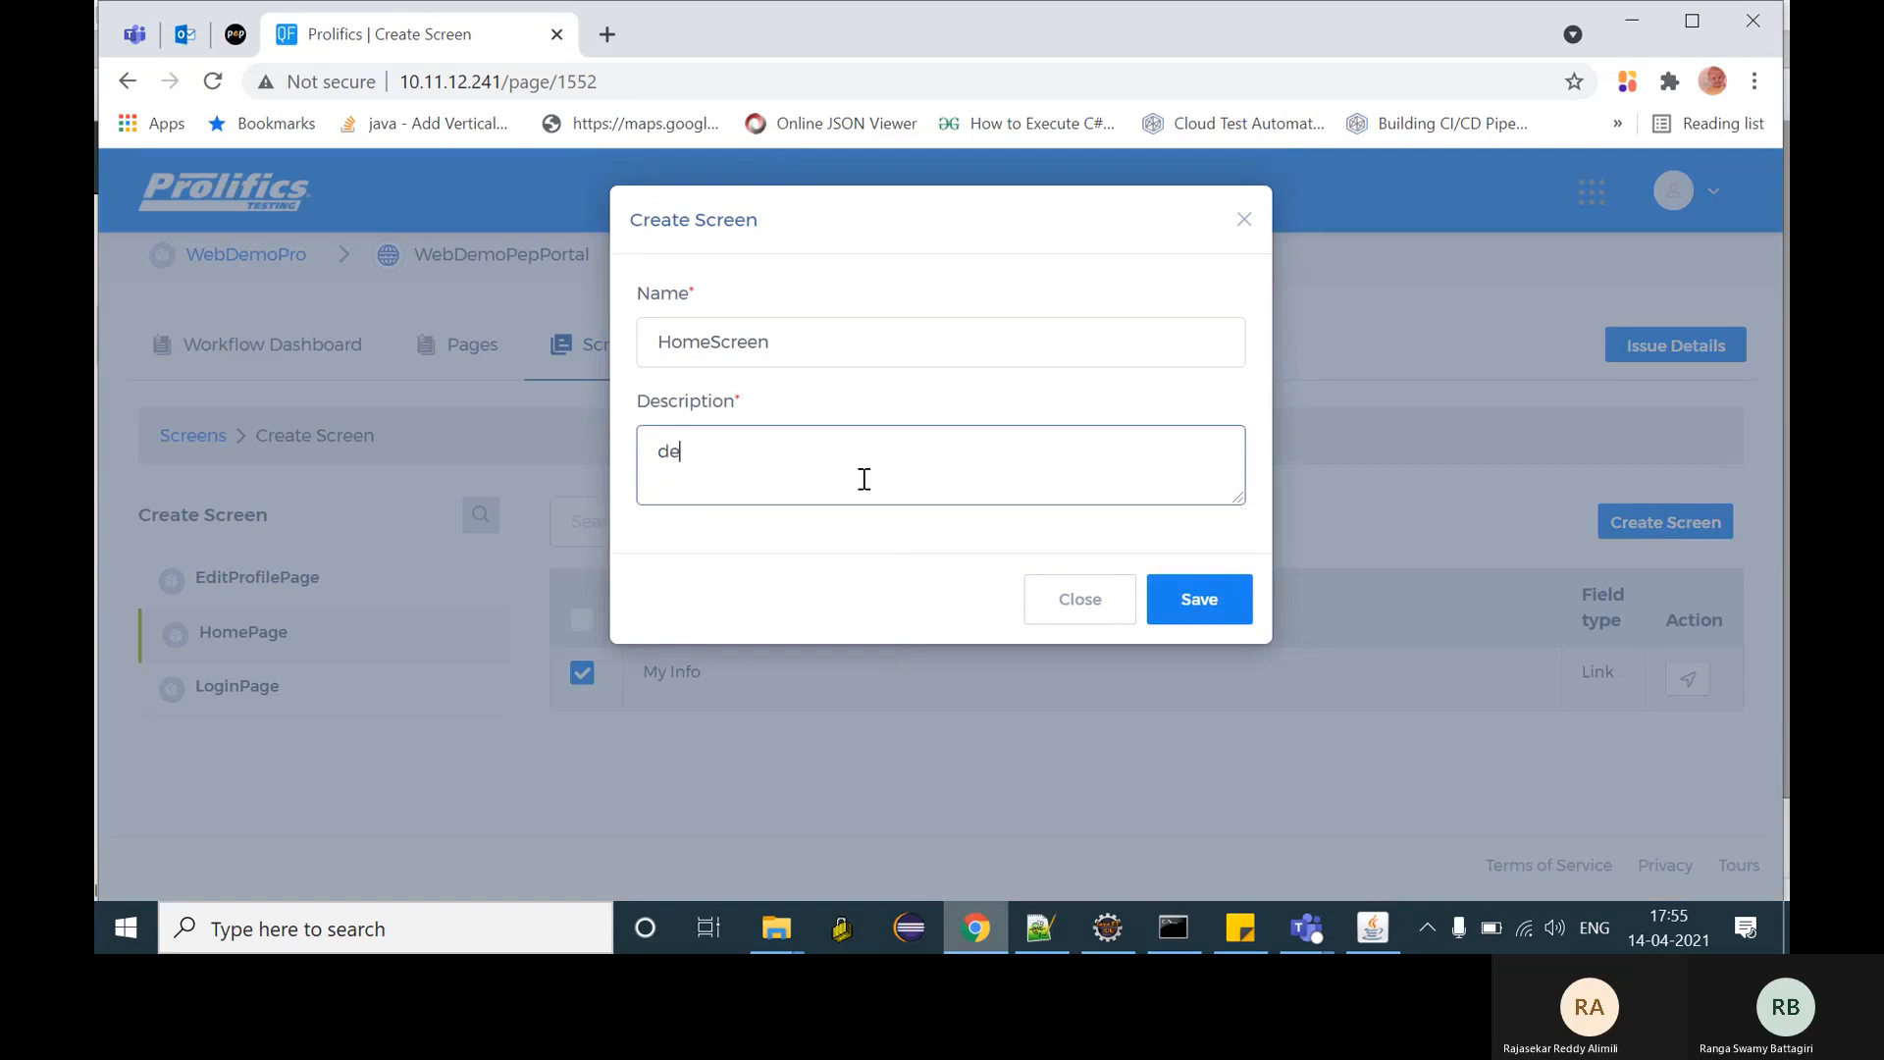
type("c")
left_click(1198, 599)
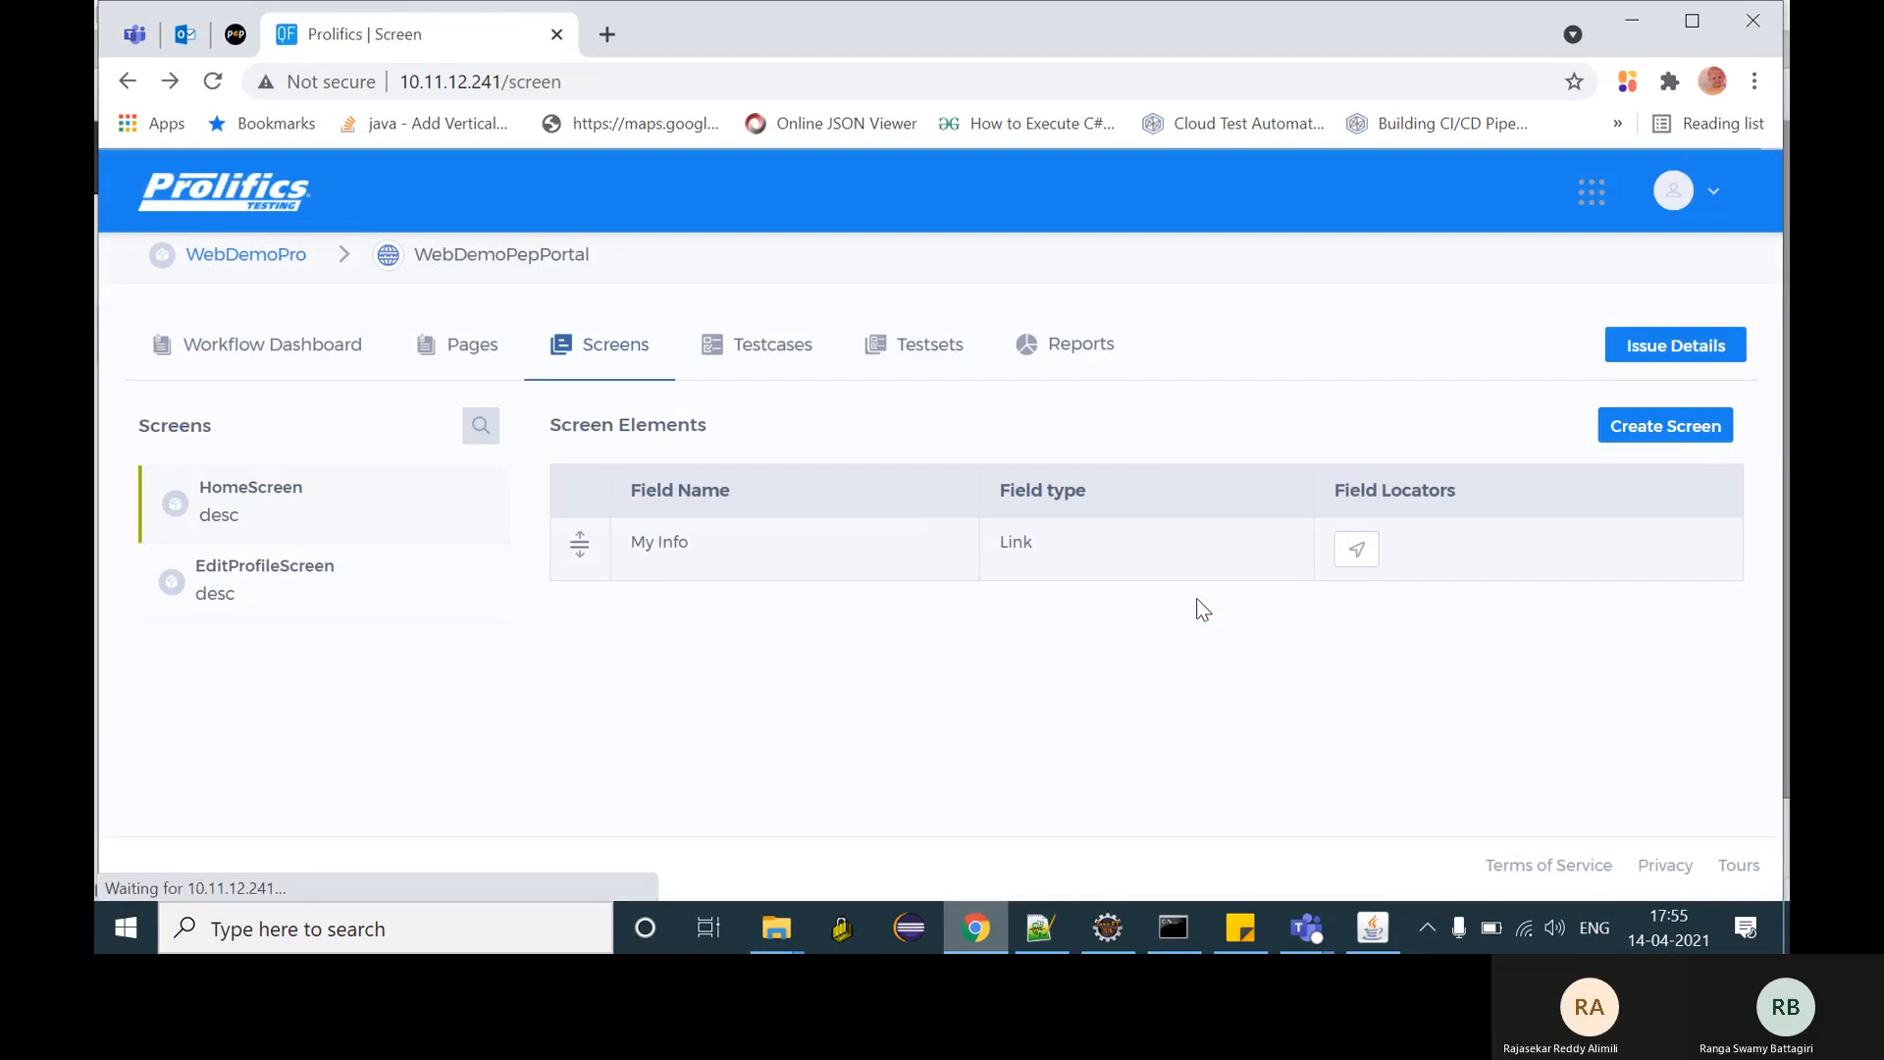
- Save LoginScreen from LoginPage's elements, moving submitBtn below Username and Password
left_click(1683, 439)
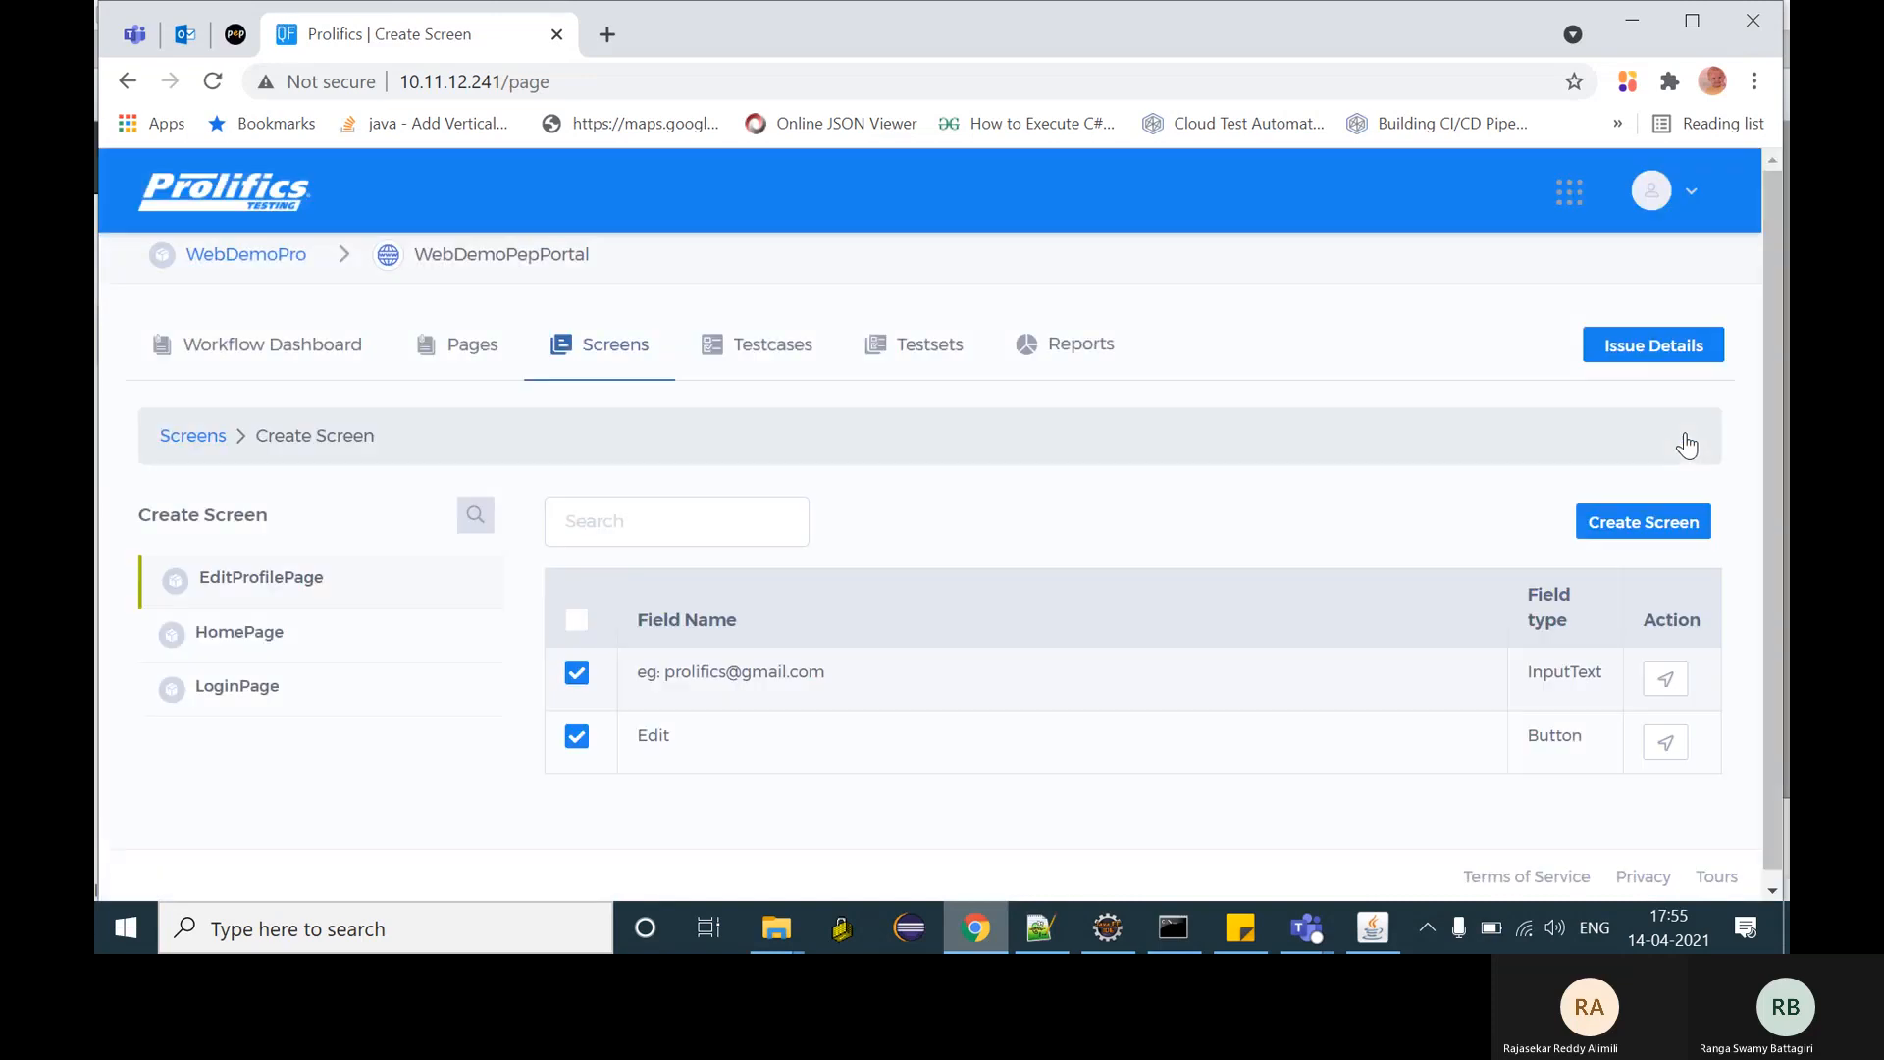
left_click(217, 690)
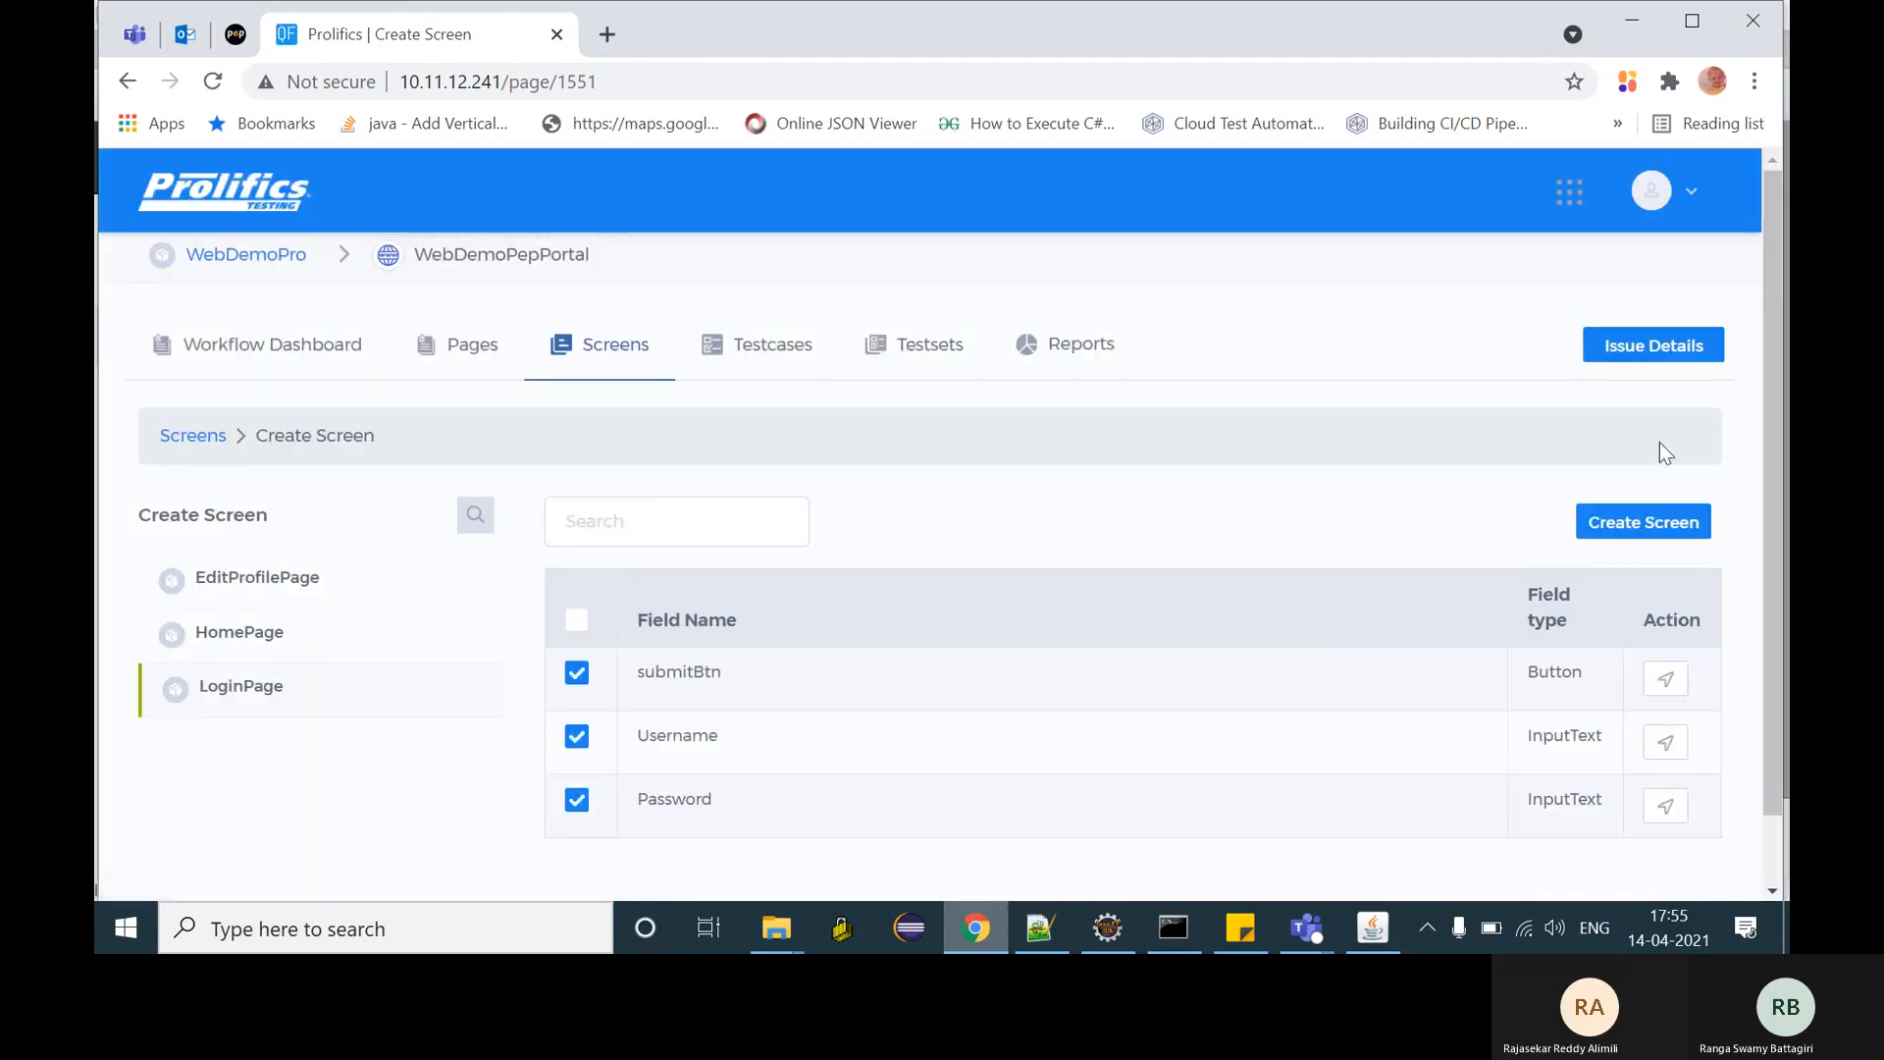
left_click(1619, 520)
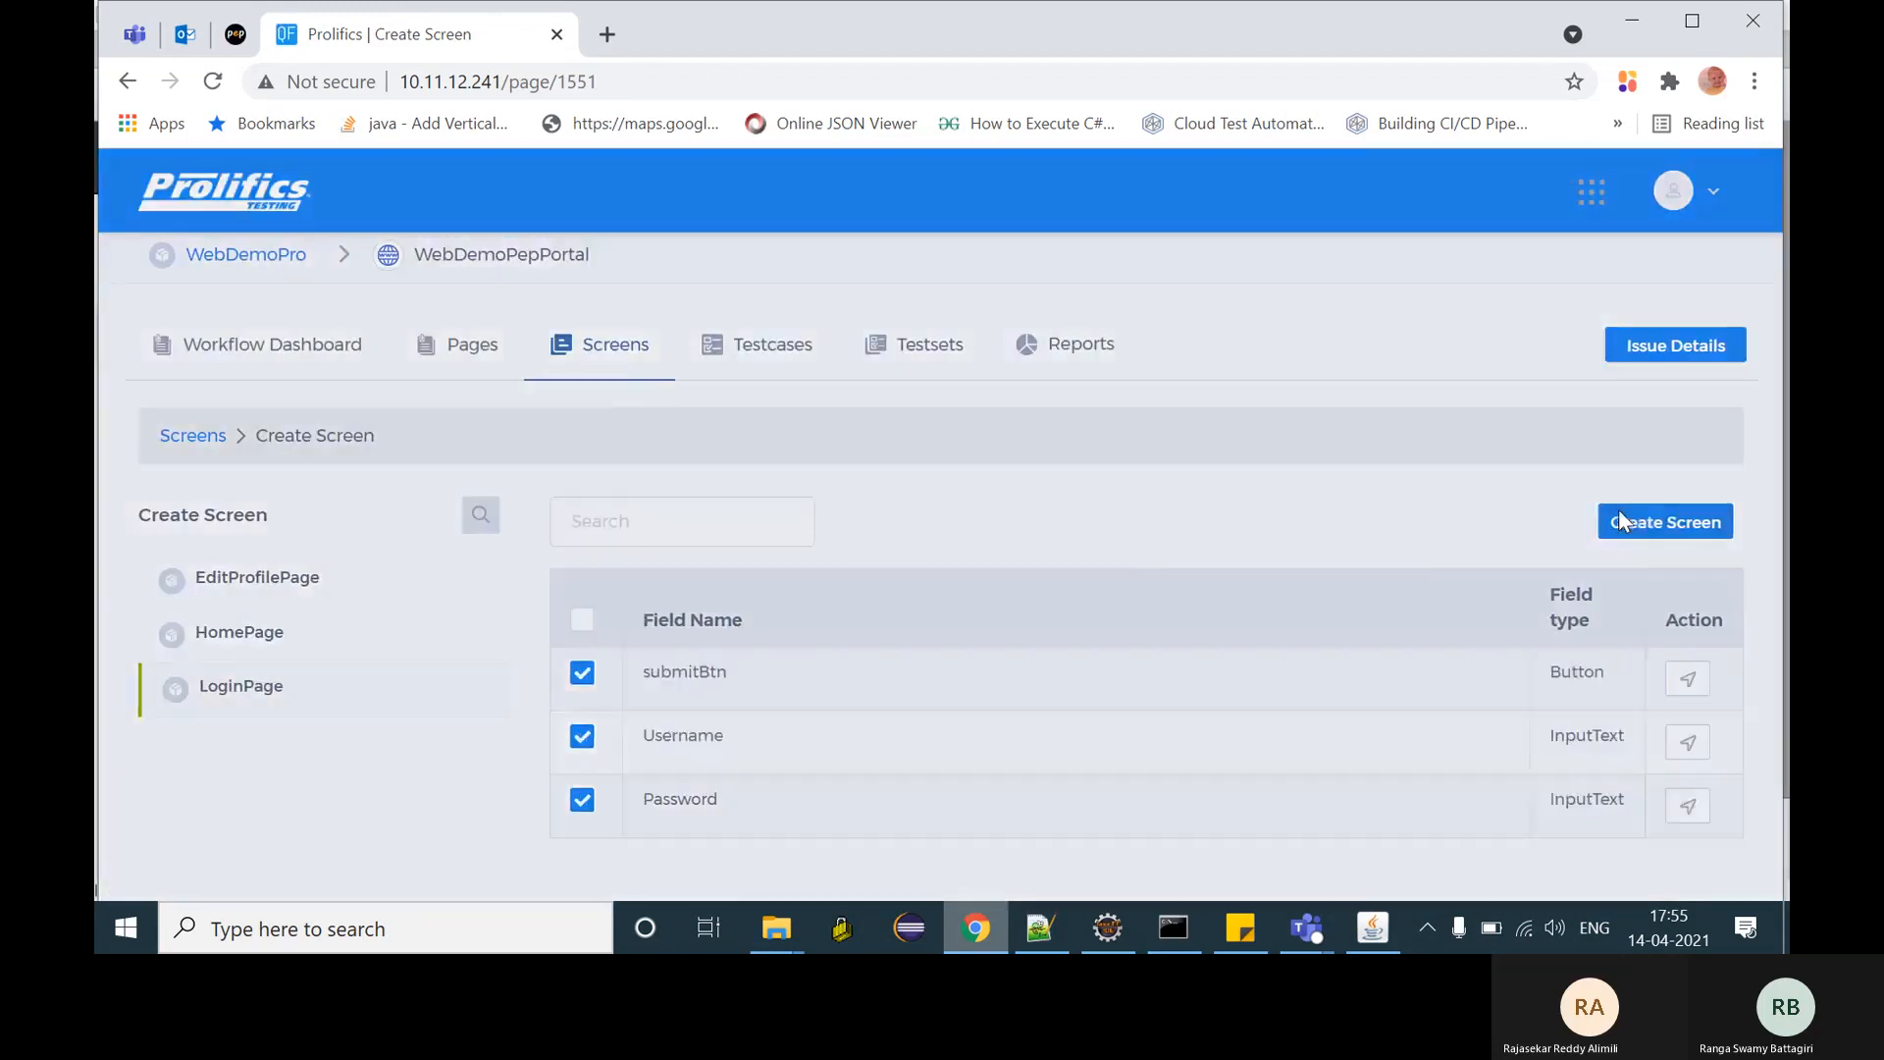
left_click(813, 343)
type("Logi")
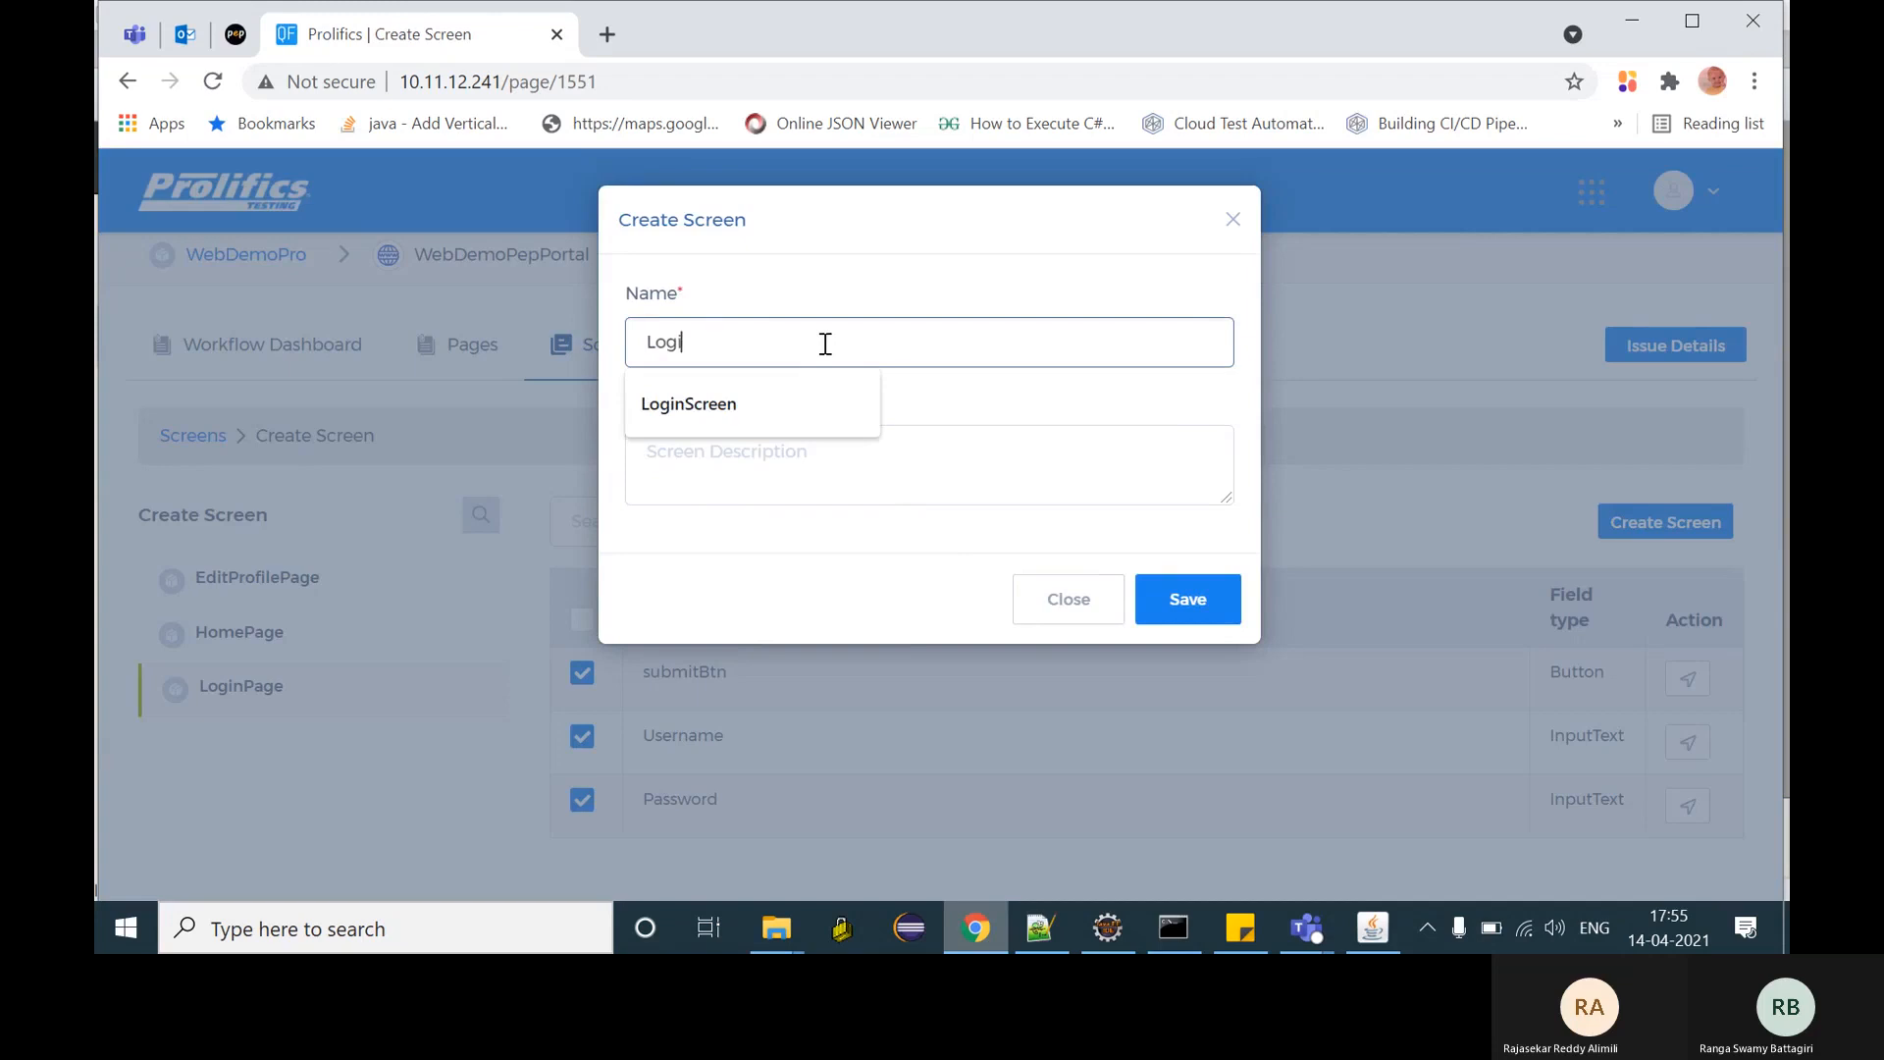
type("nScreen")
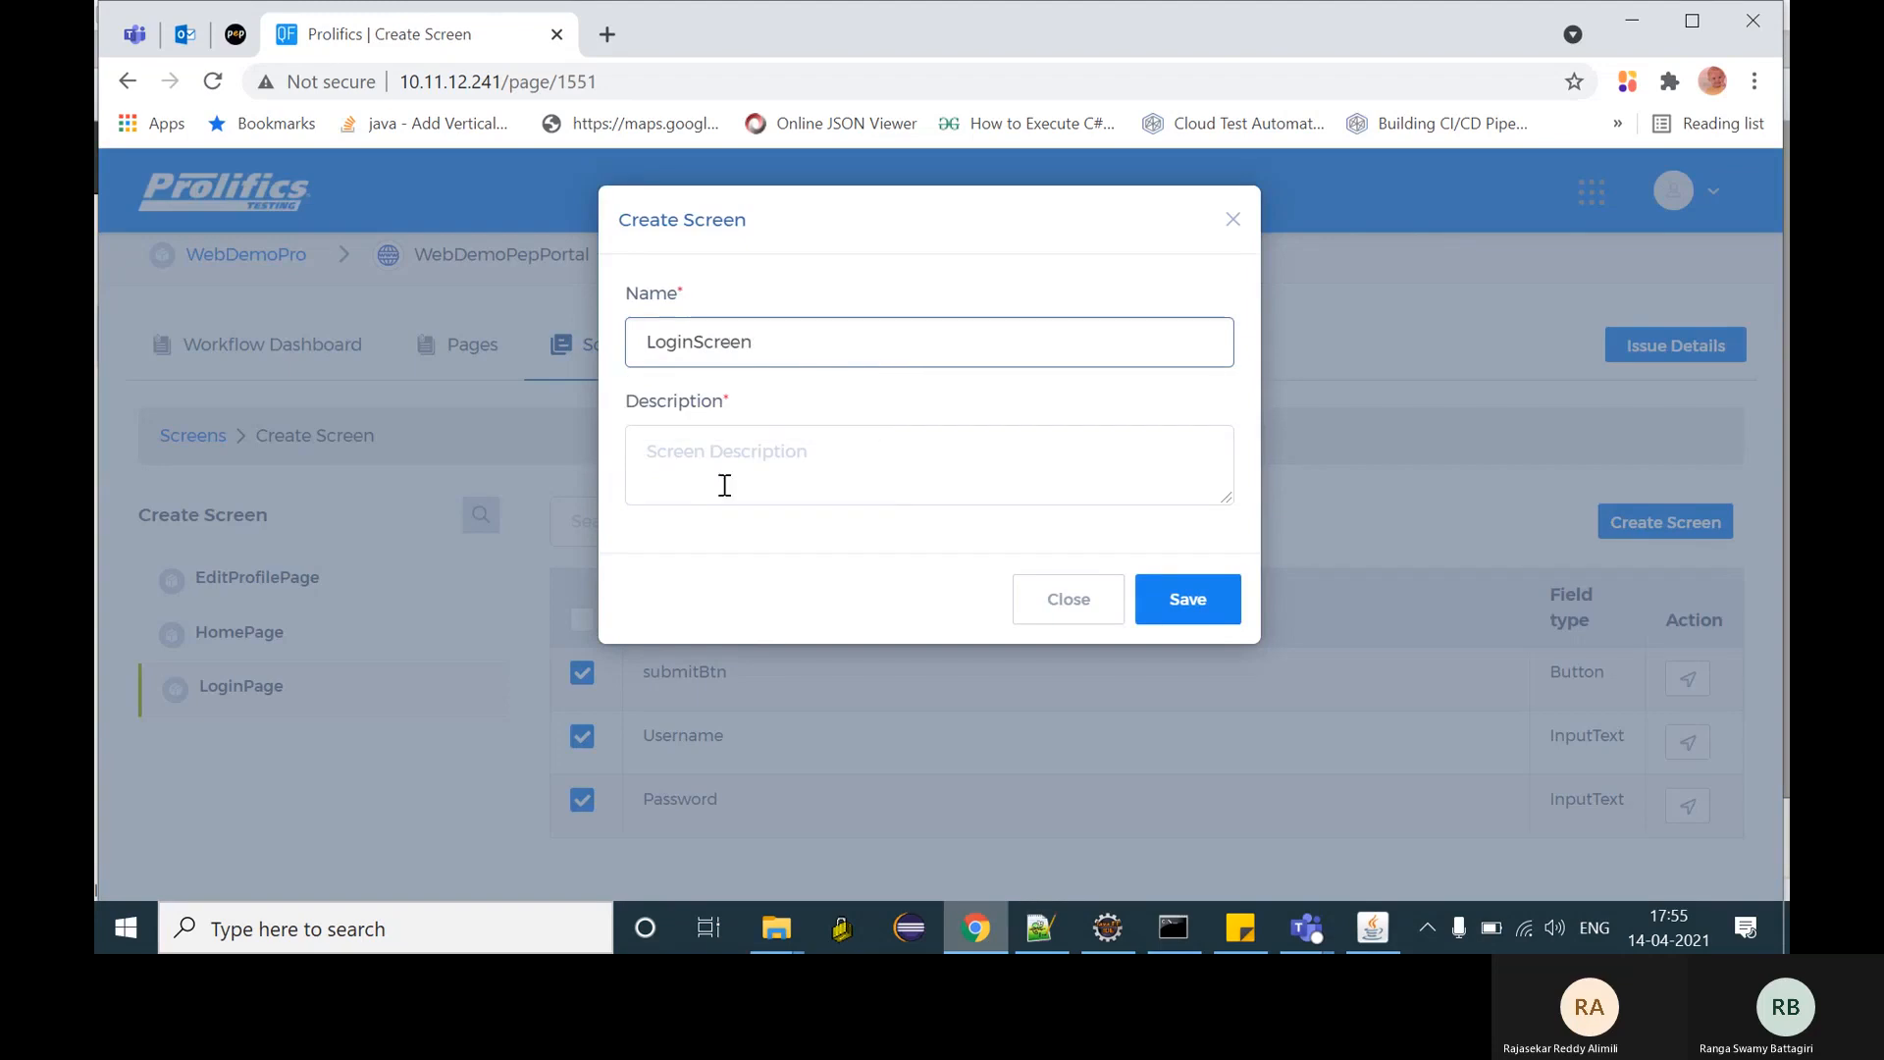
type("desc")
left_click(1207, 603)
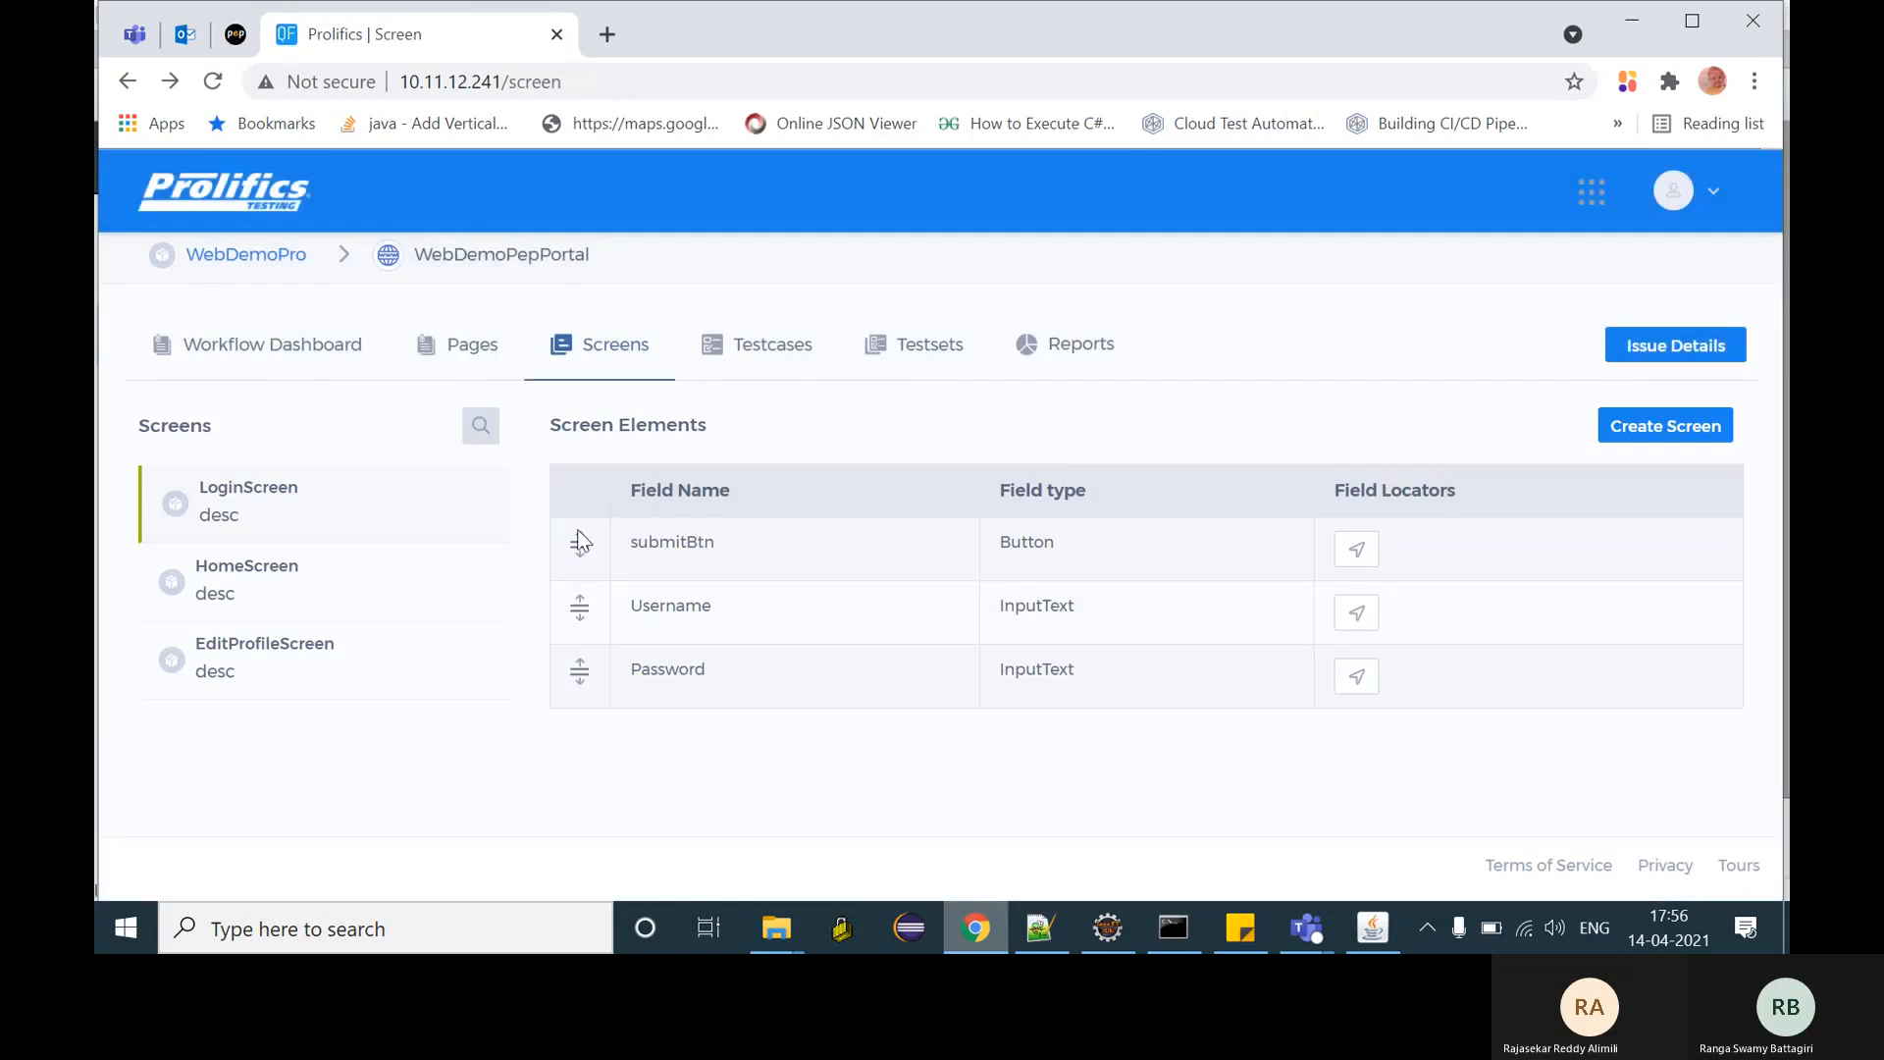
left_click_drag(580, 542, 587, 686)
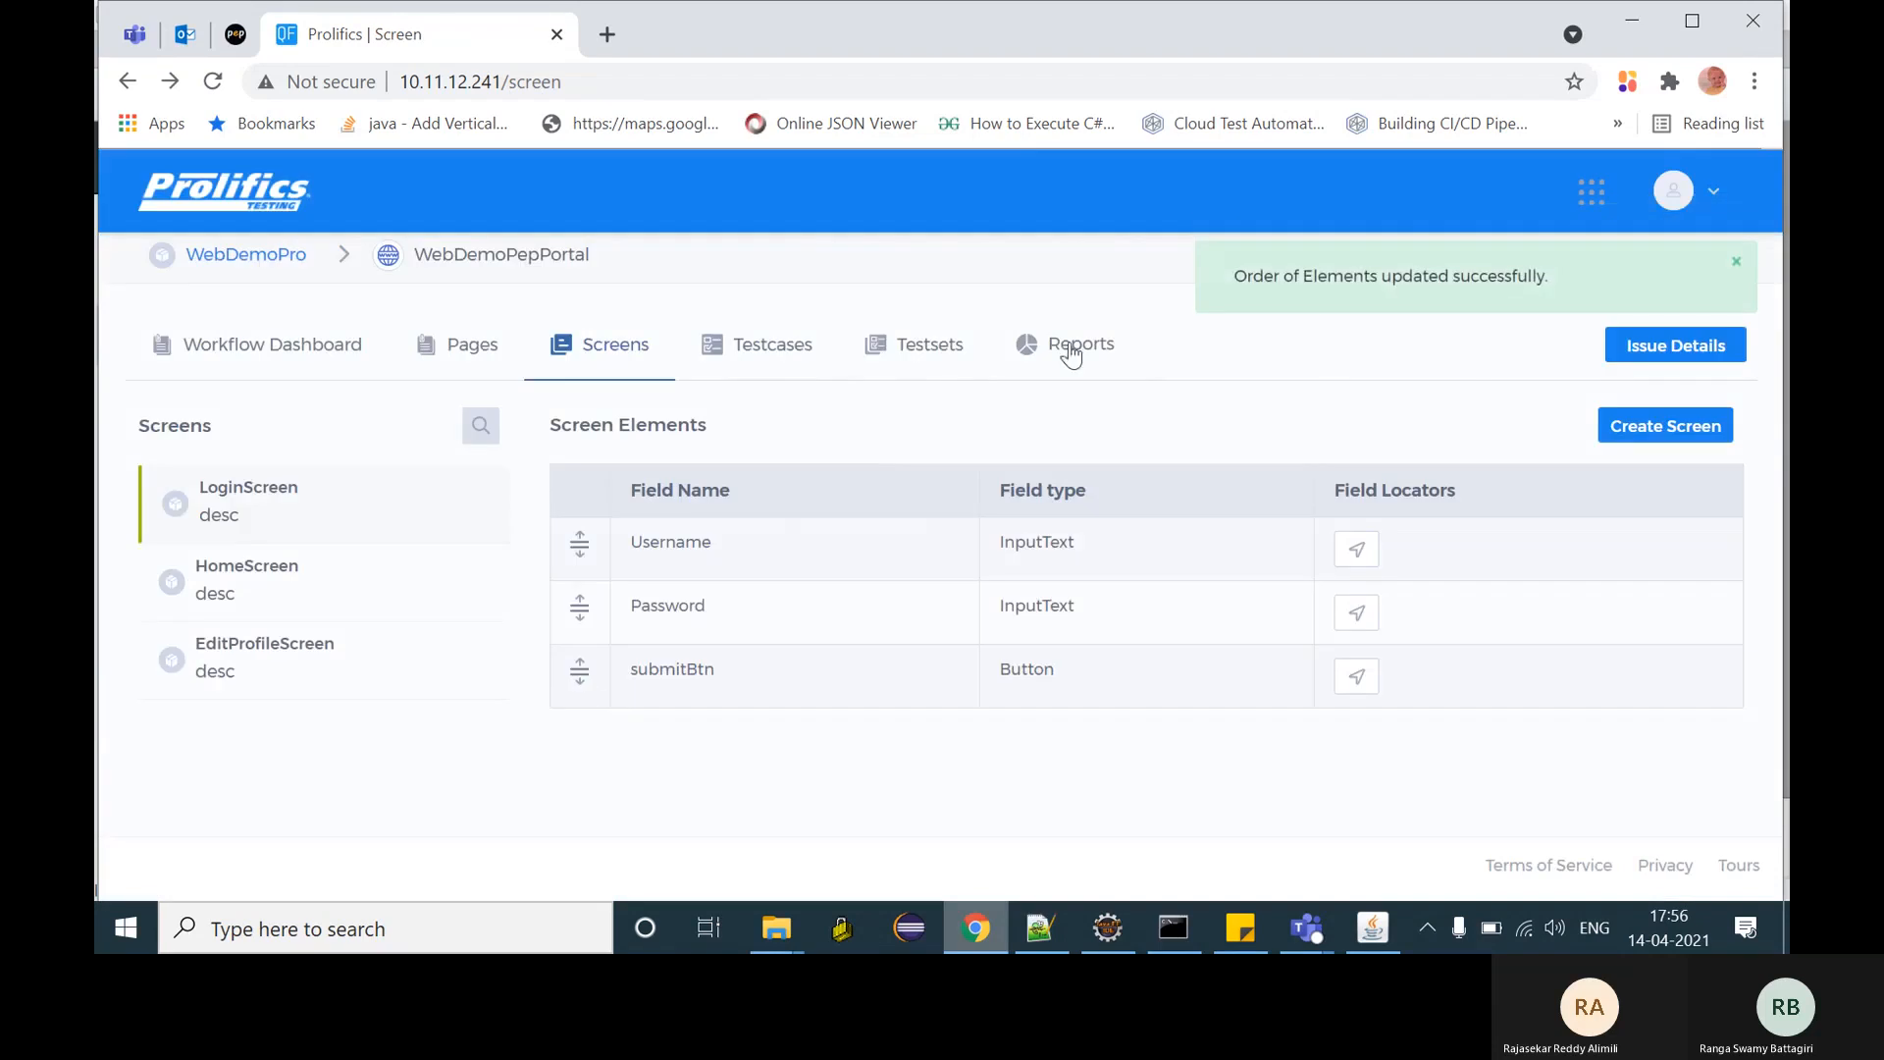
left_click(798, 360)
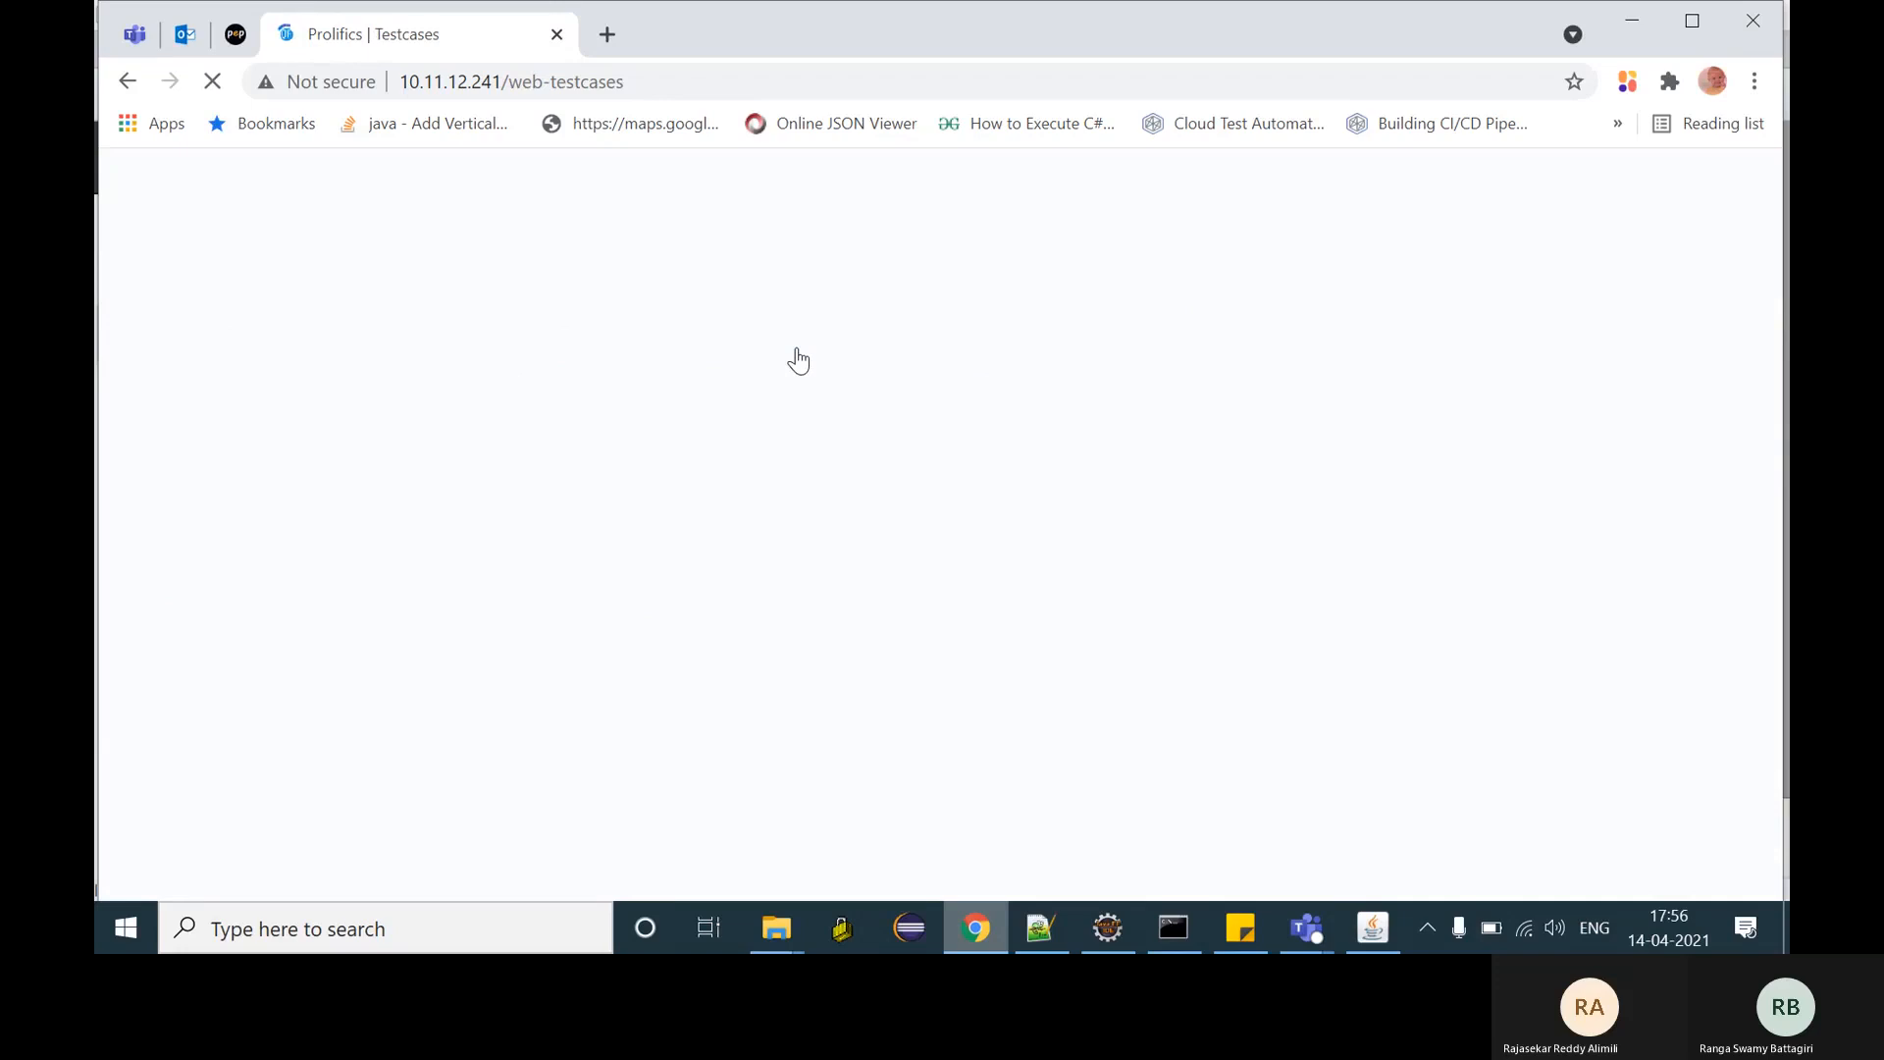
- Reload the web-testcases page and start a new test case for WebDemoPepPortal
left_click(677, 85)
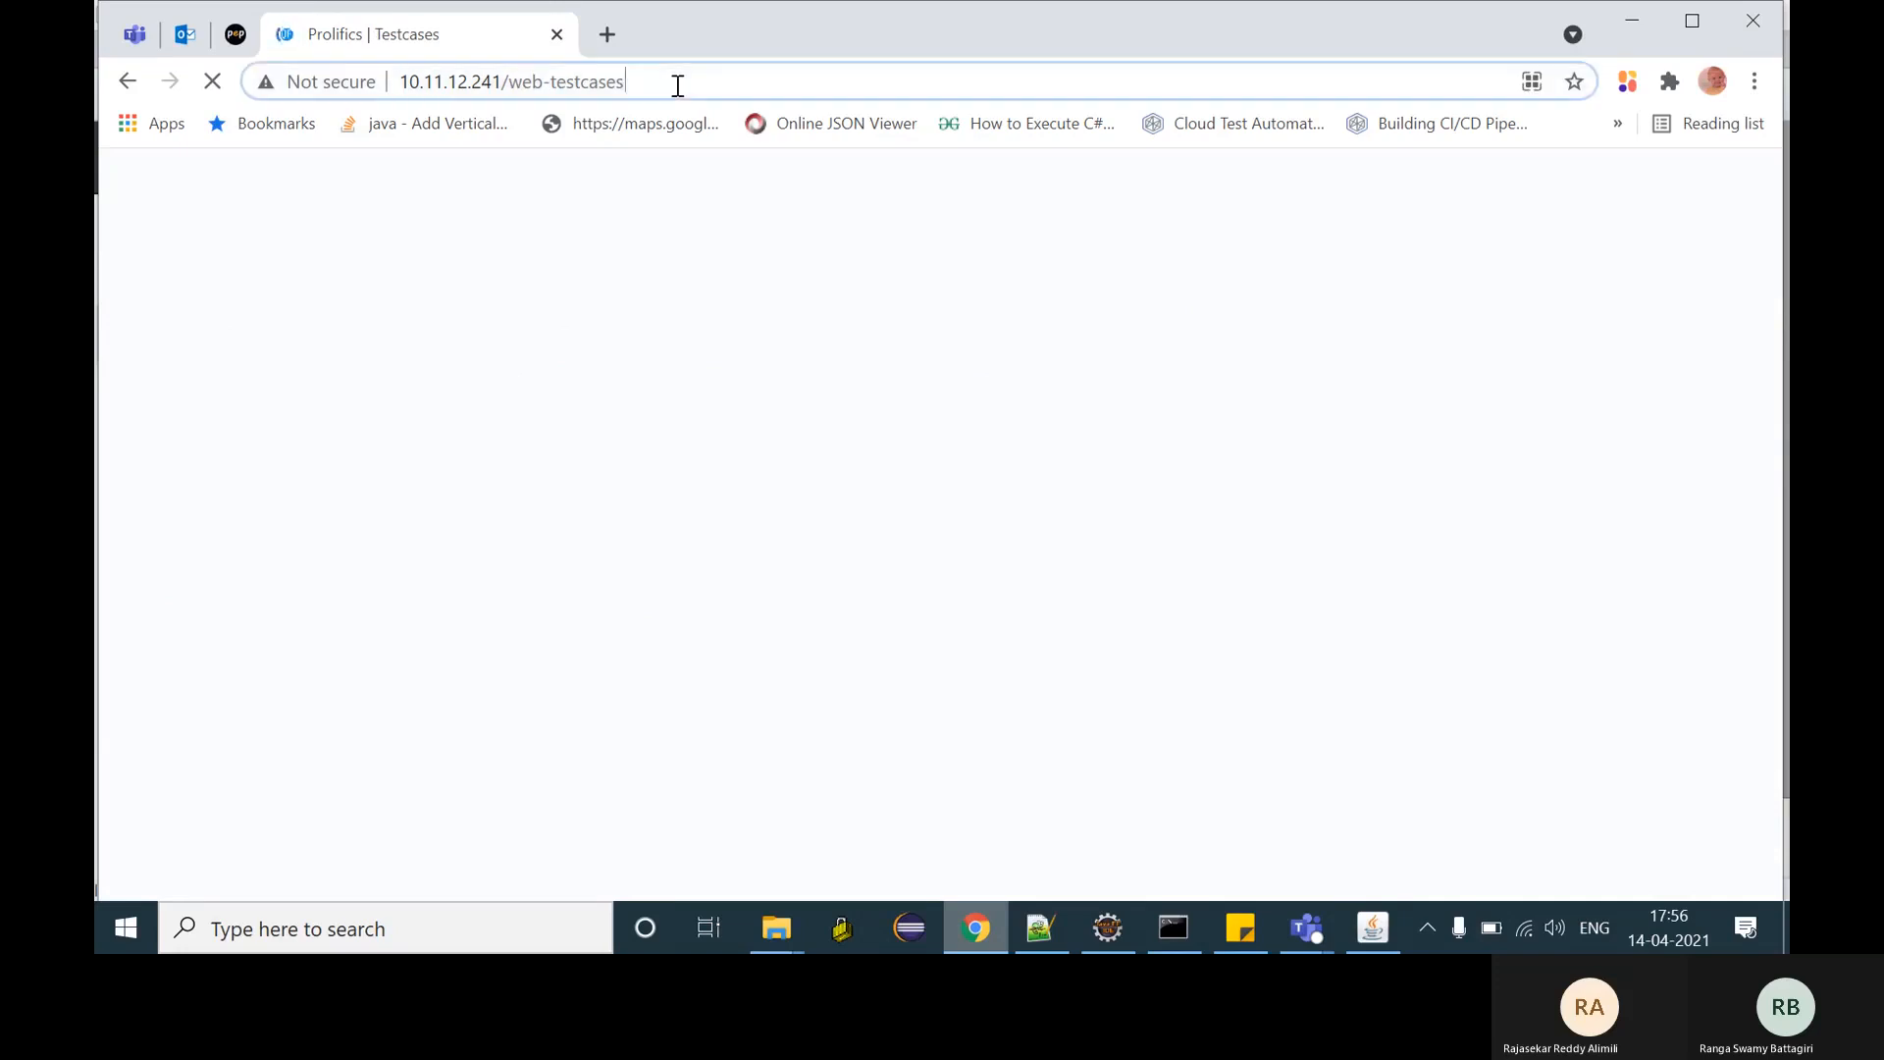
key("Return")
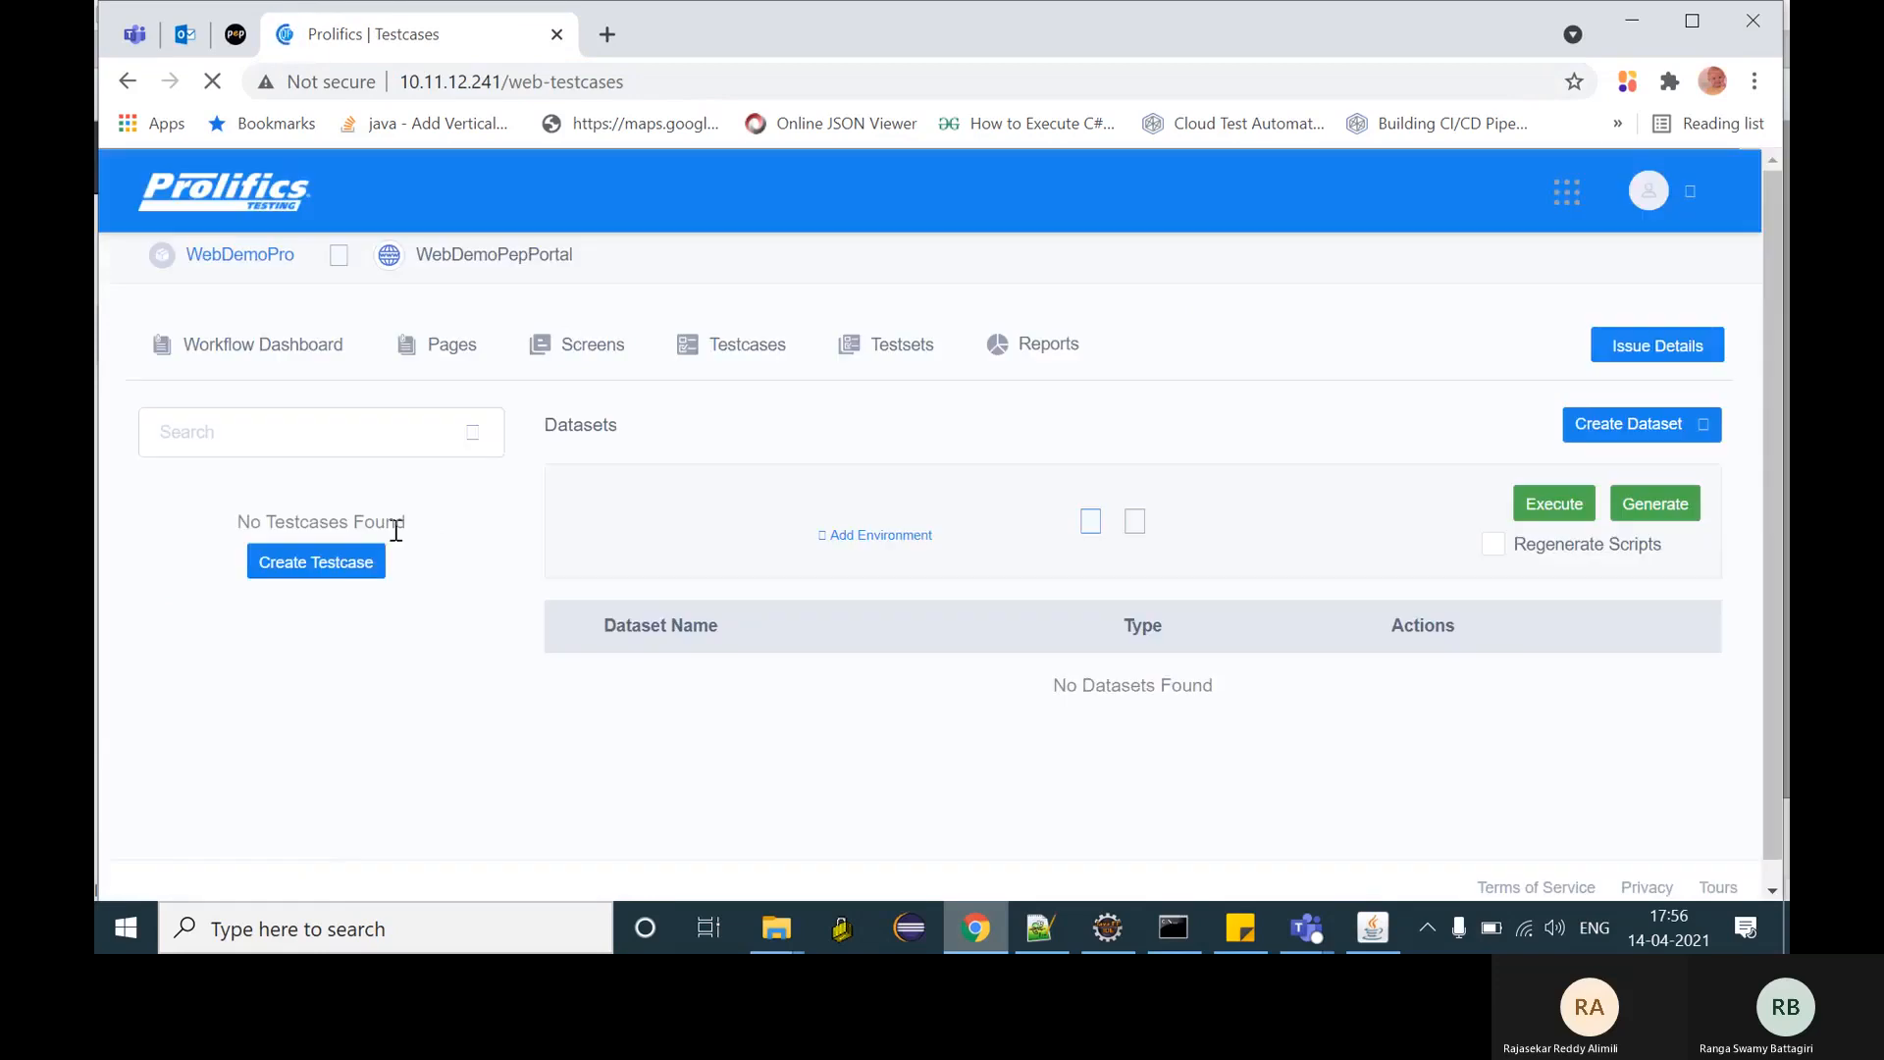
left_click(333, 572)
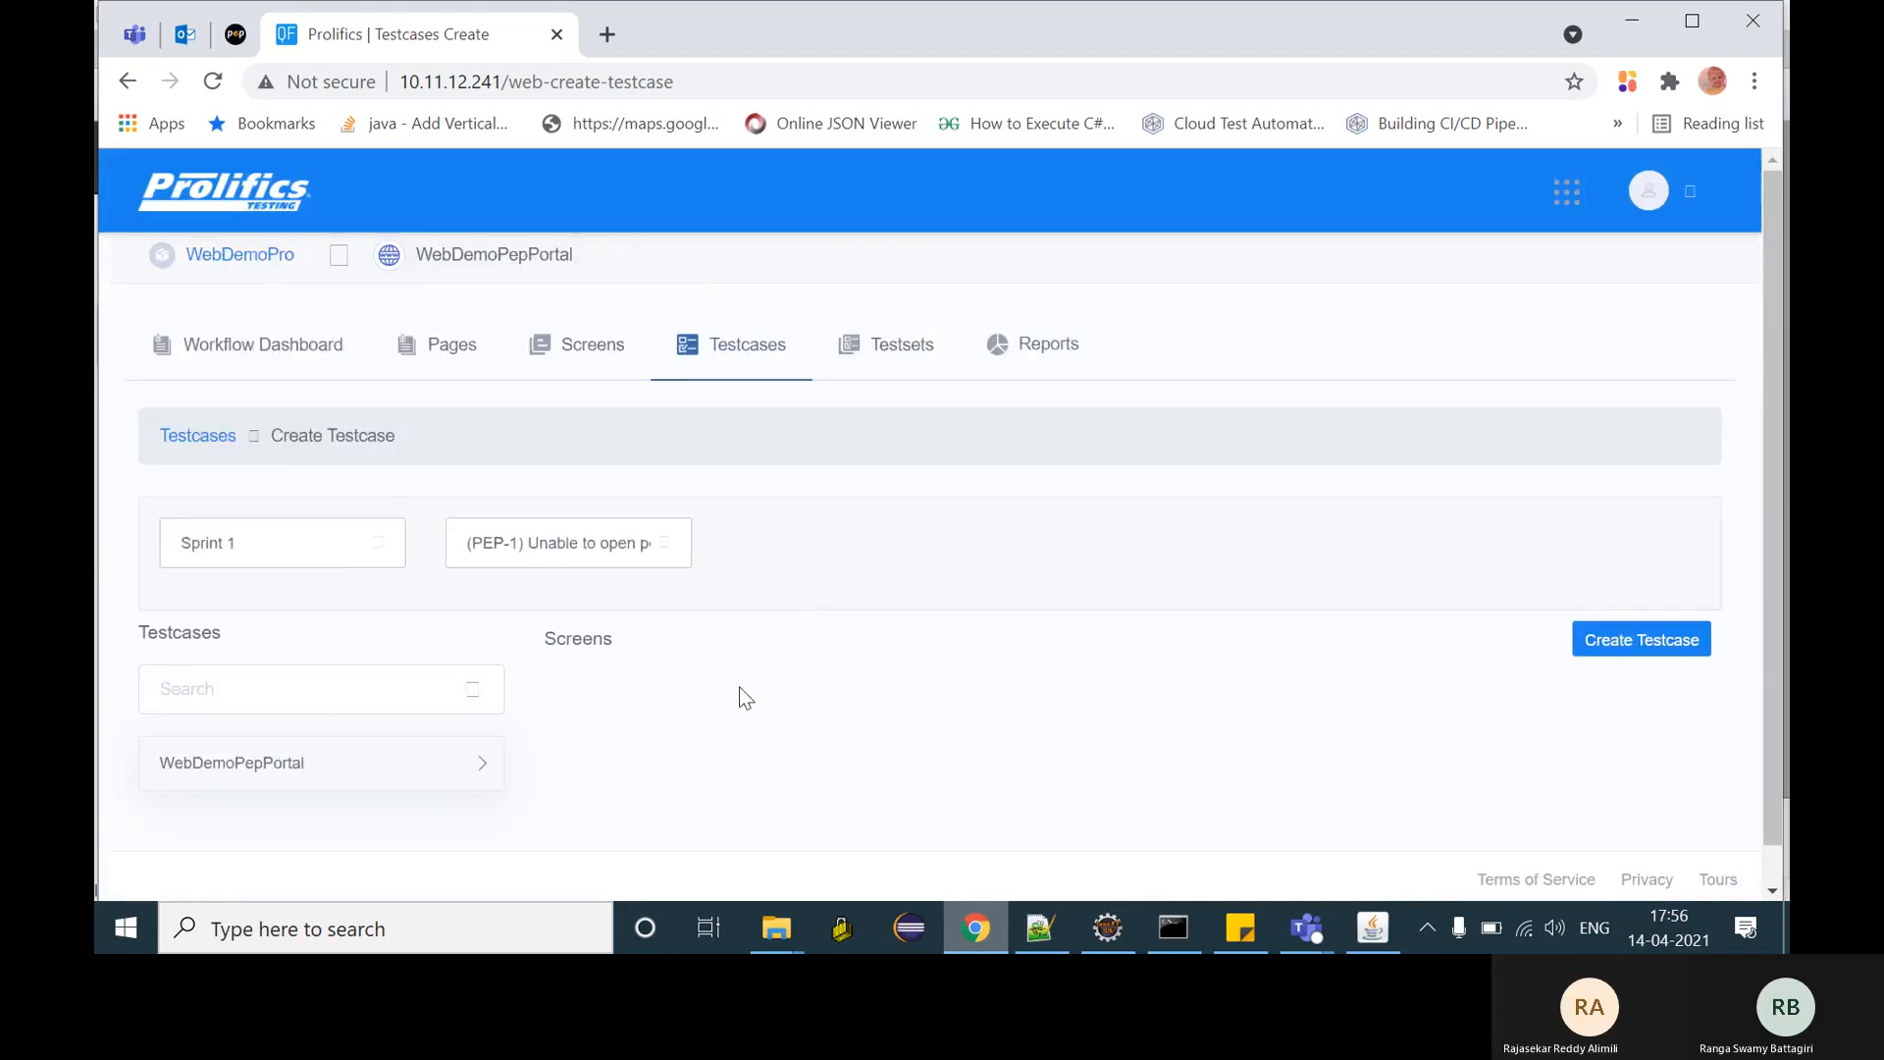
- Link the new test case to Jira issue PEP-14
left_click(355, 561)
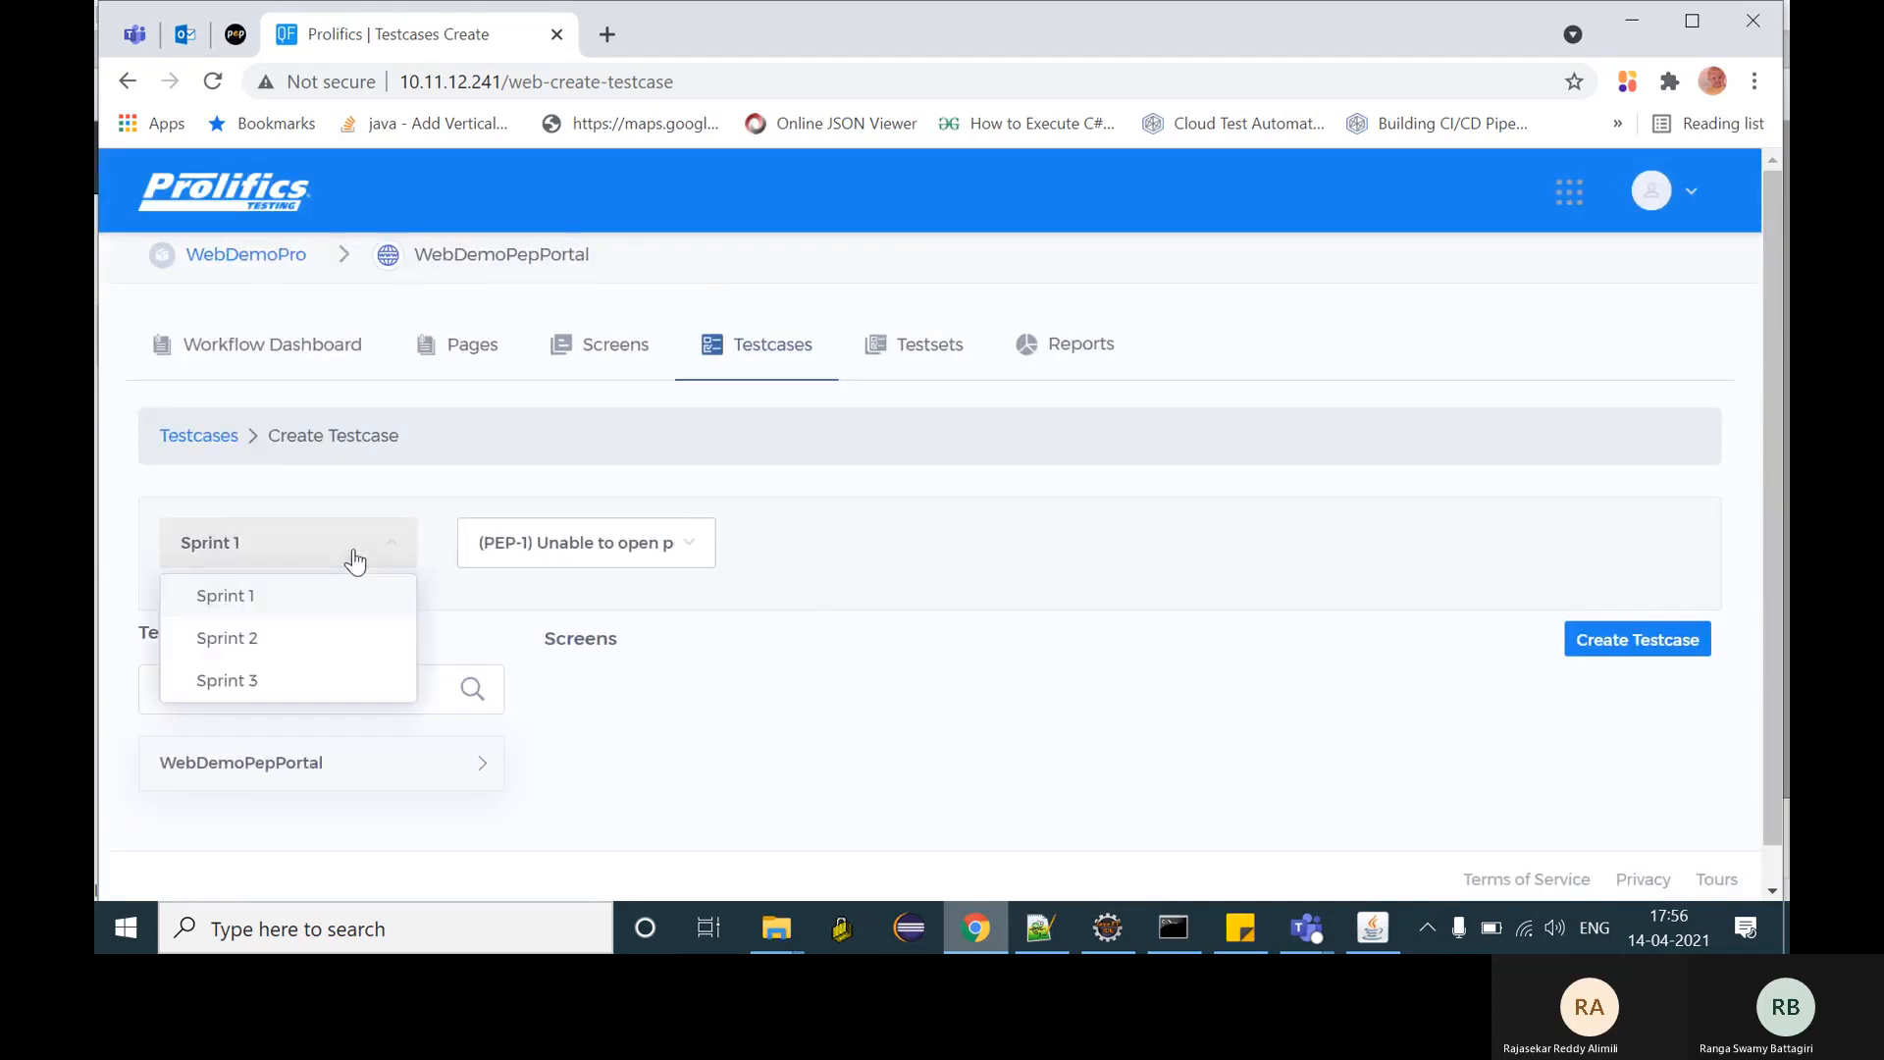
left_click(549, 543)
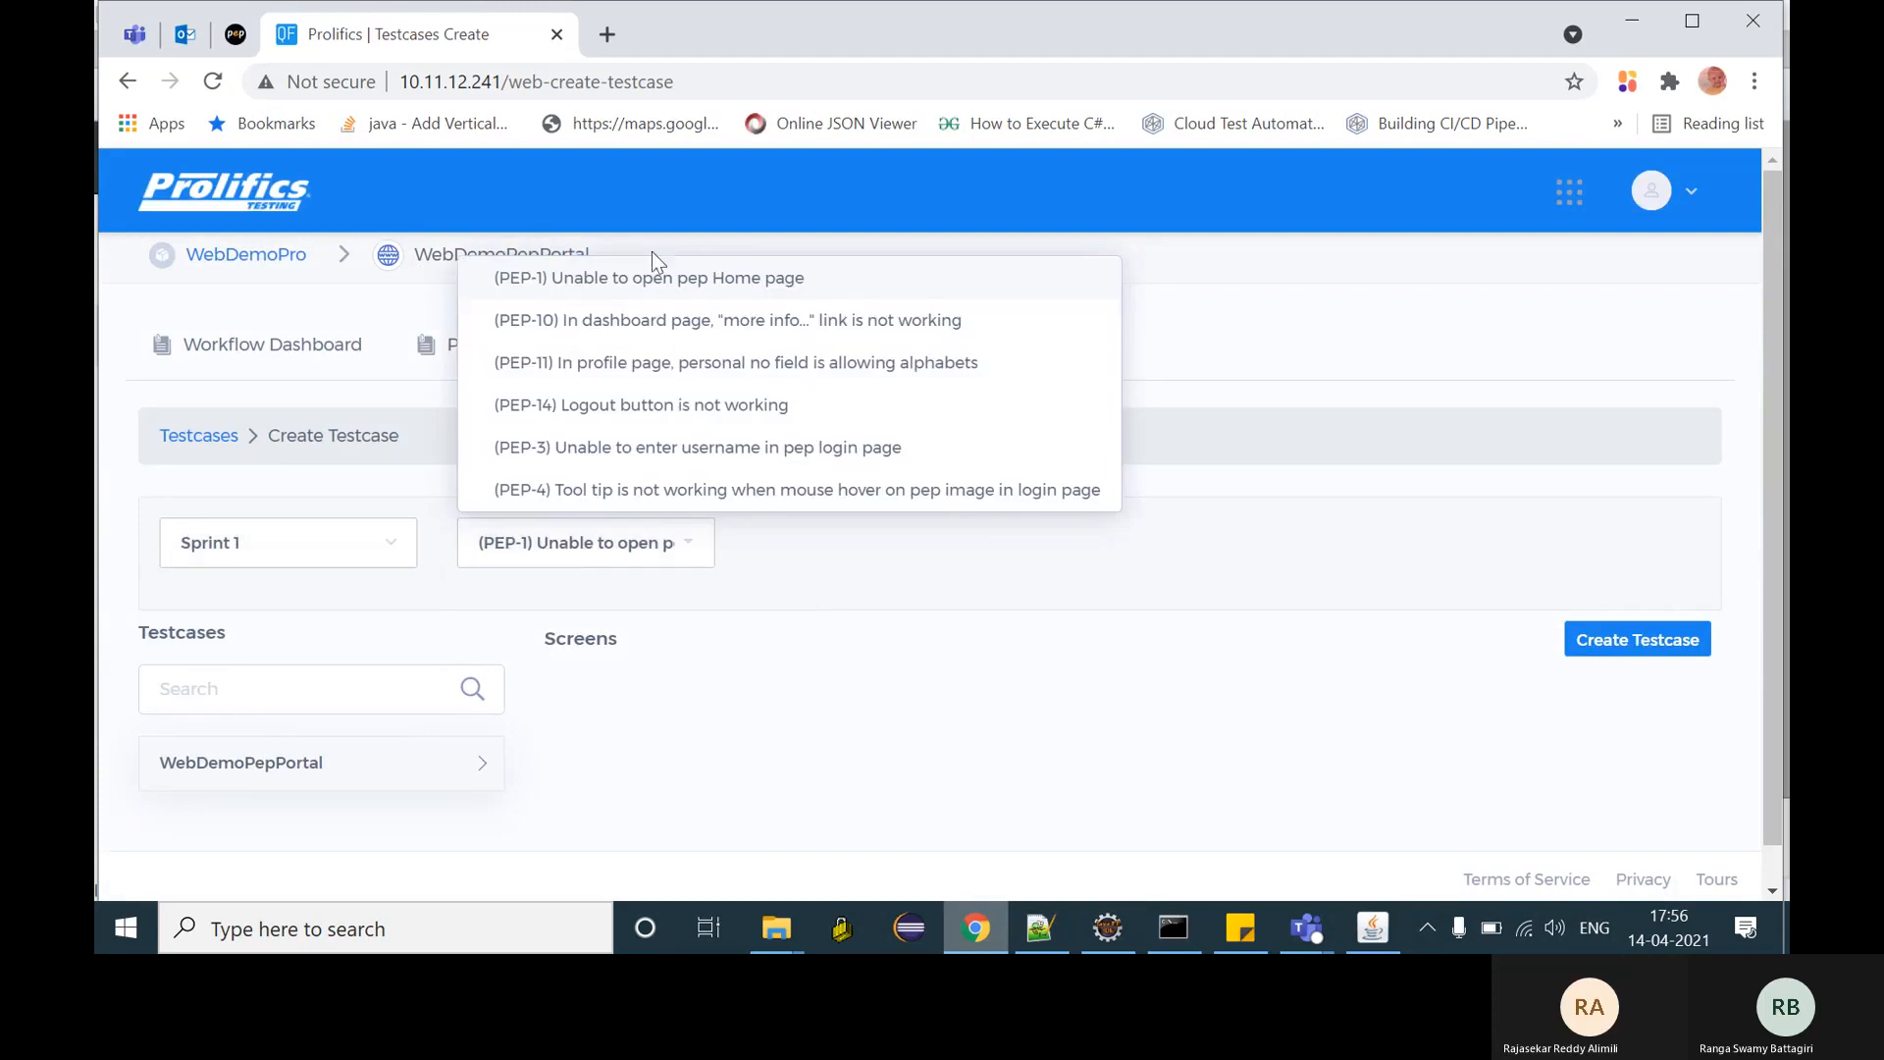
left_click(633, 320)
left_click(597, 553)
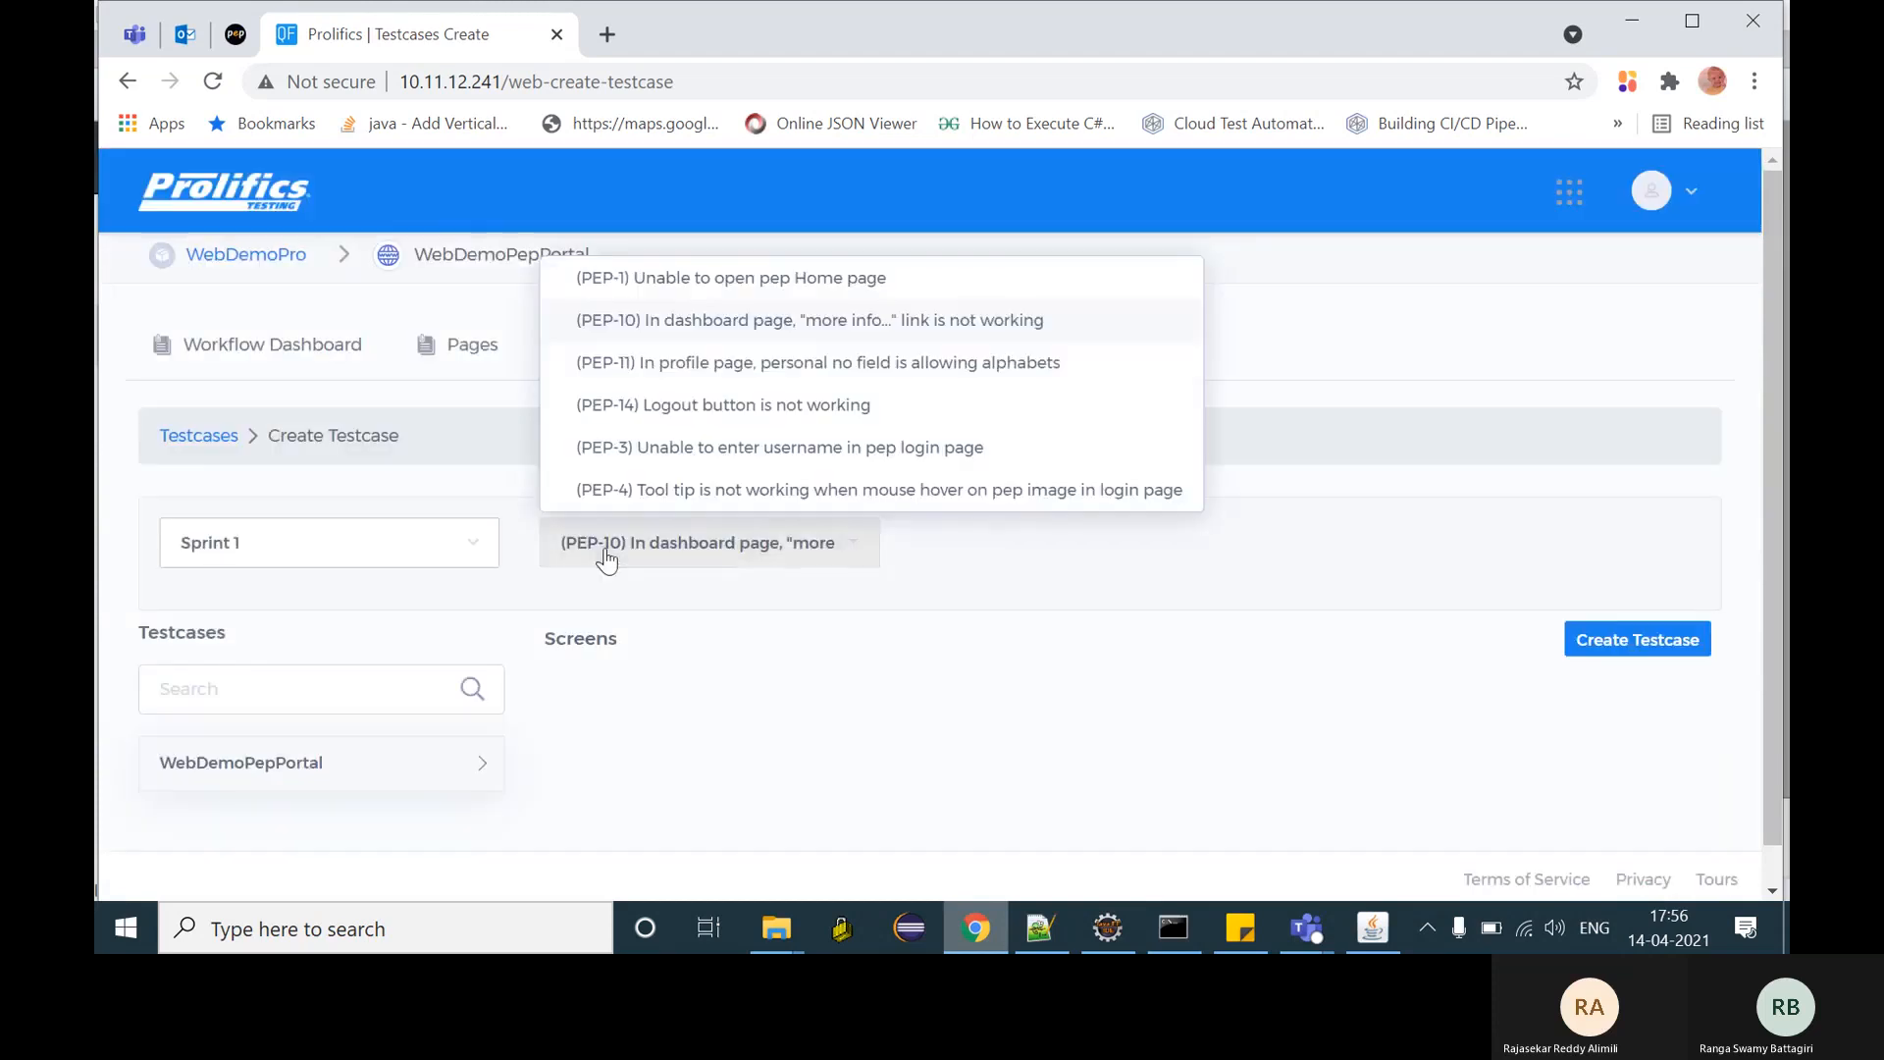
left_click(685, 402)
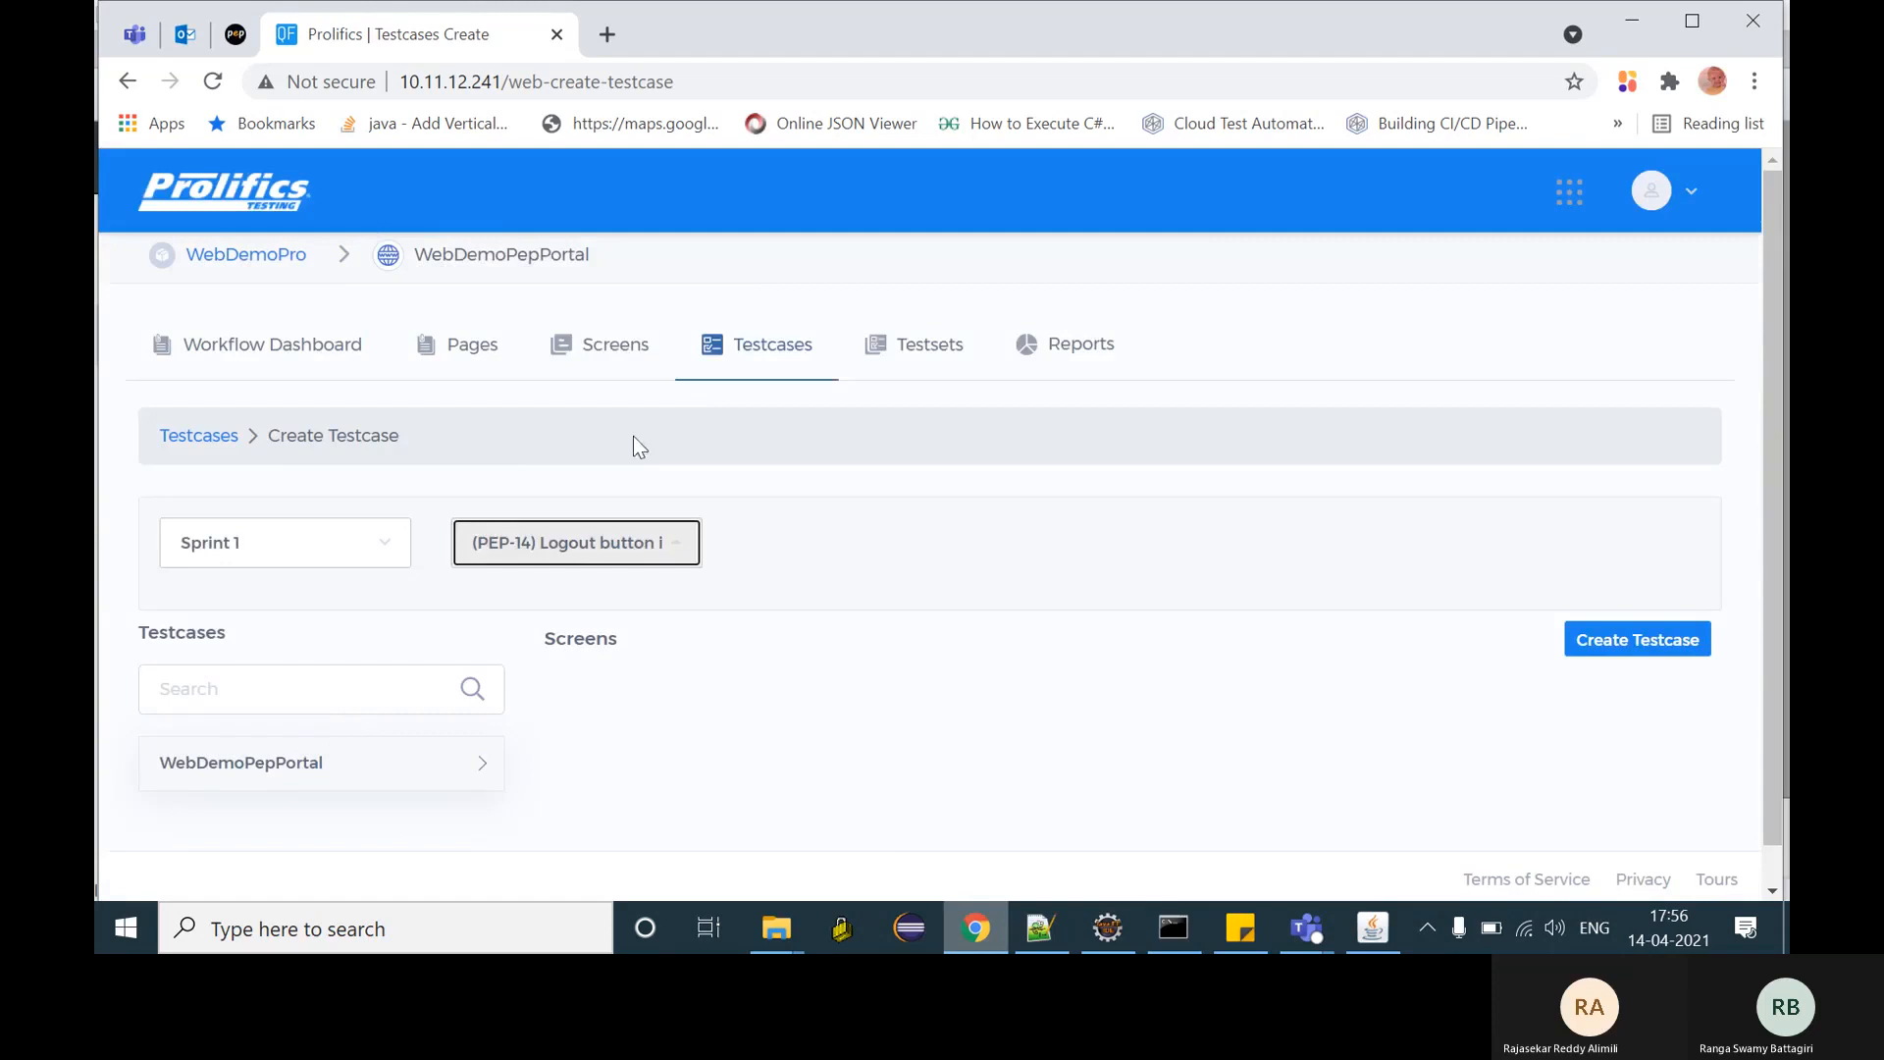
- Add EditProfileScreen, HomeScreen and LoginScreen from their WebDemoPepPortal pages to the test case
left_click(286, 770)
scroll(286, 771, "down", 4)
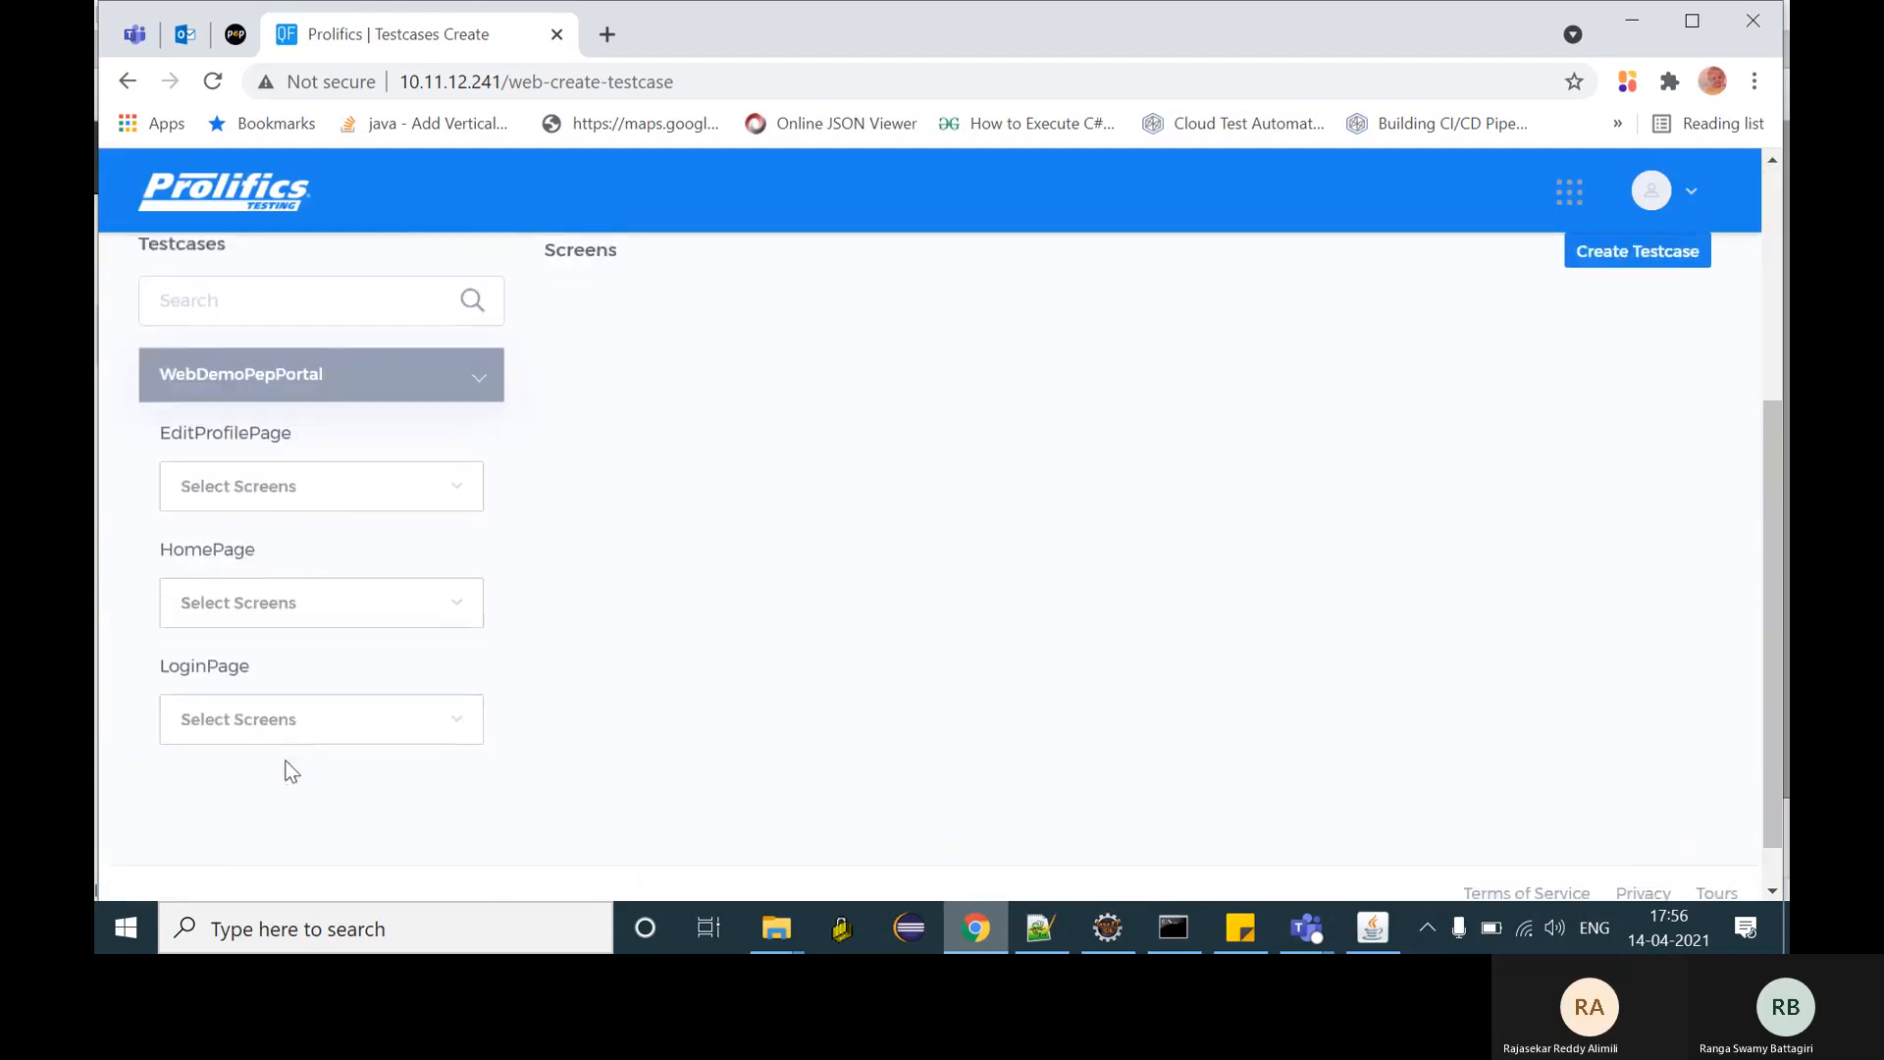
left_click(328, 491)
left_click(300, 530)
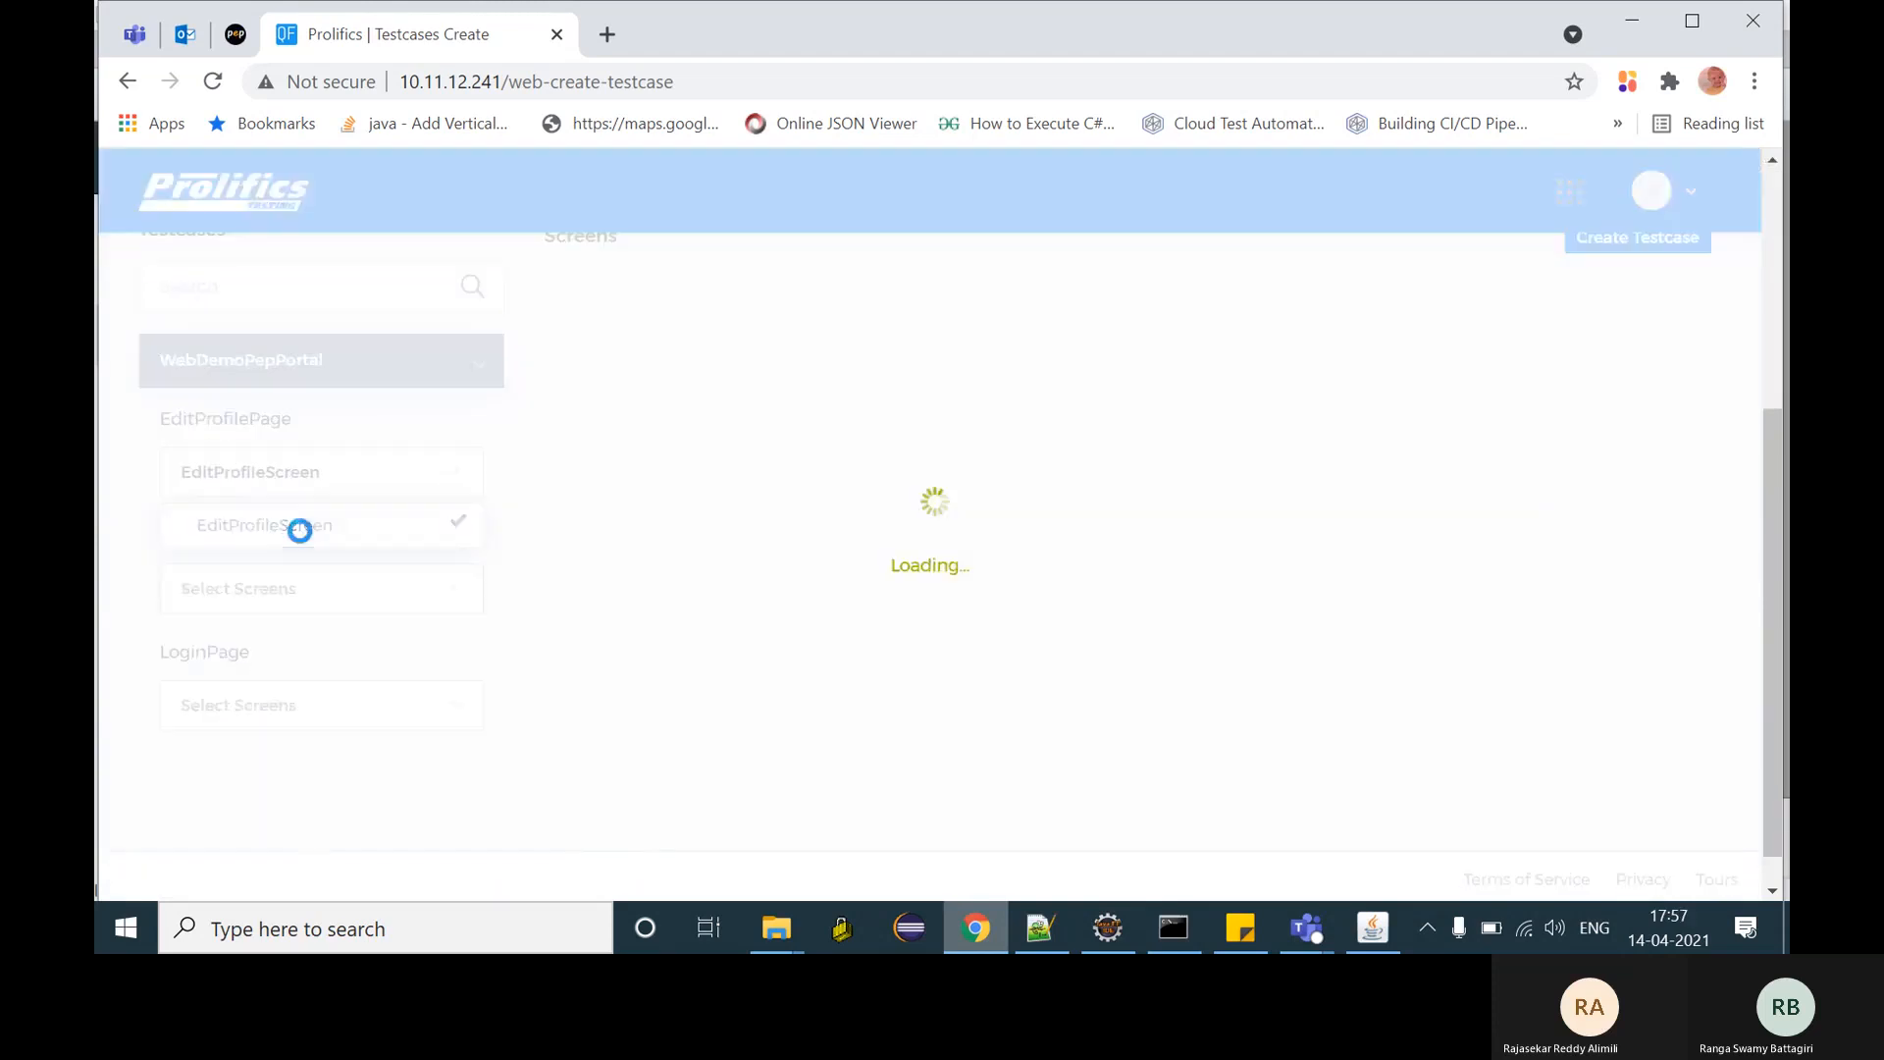
left_click(303, 608)
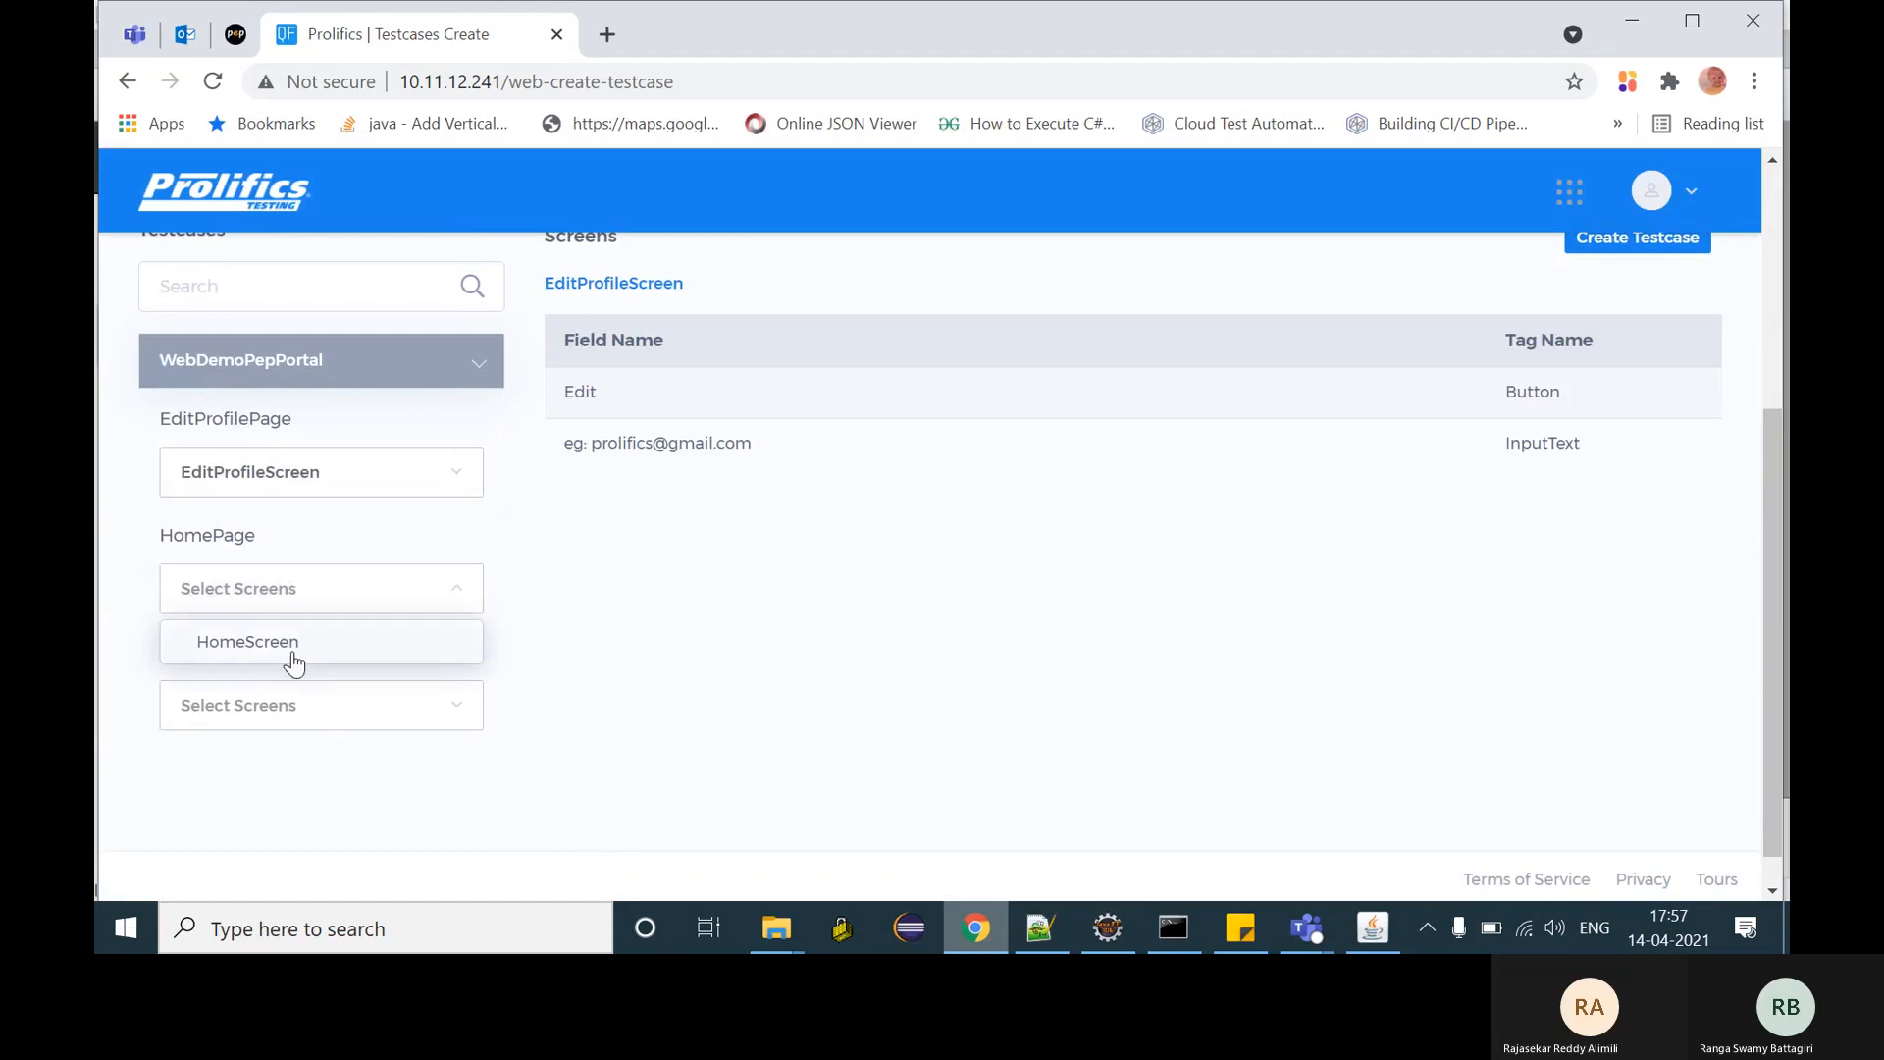
left_click(293, 660)
left_click(302, 700)
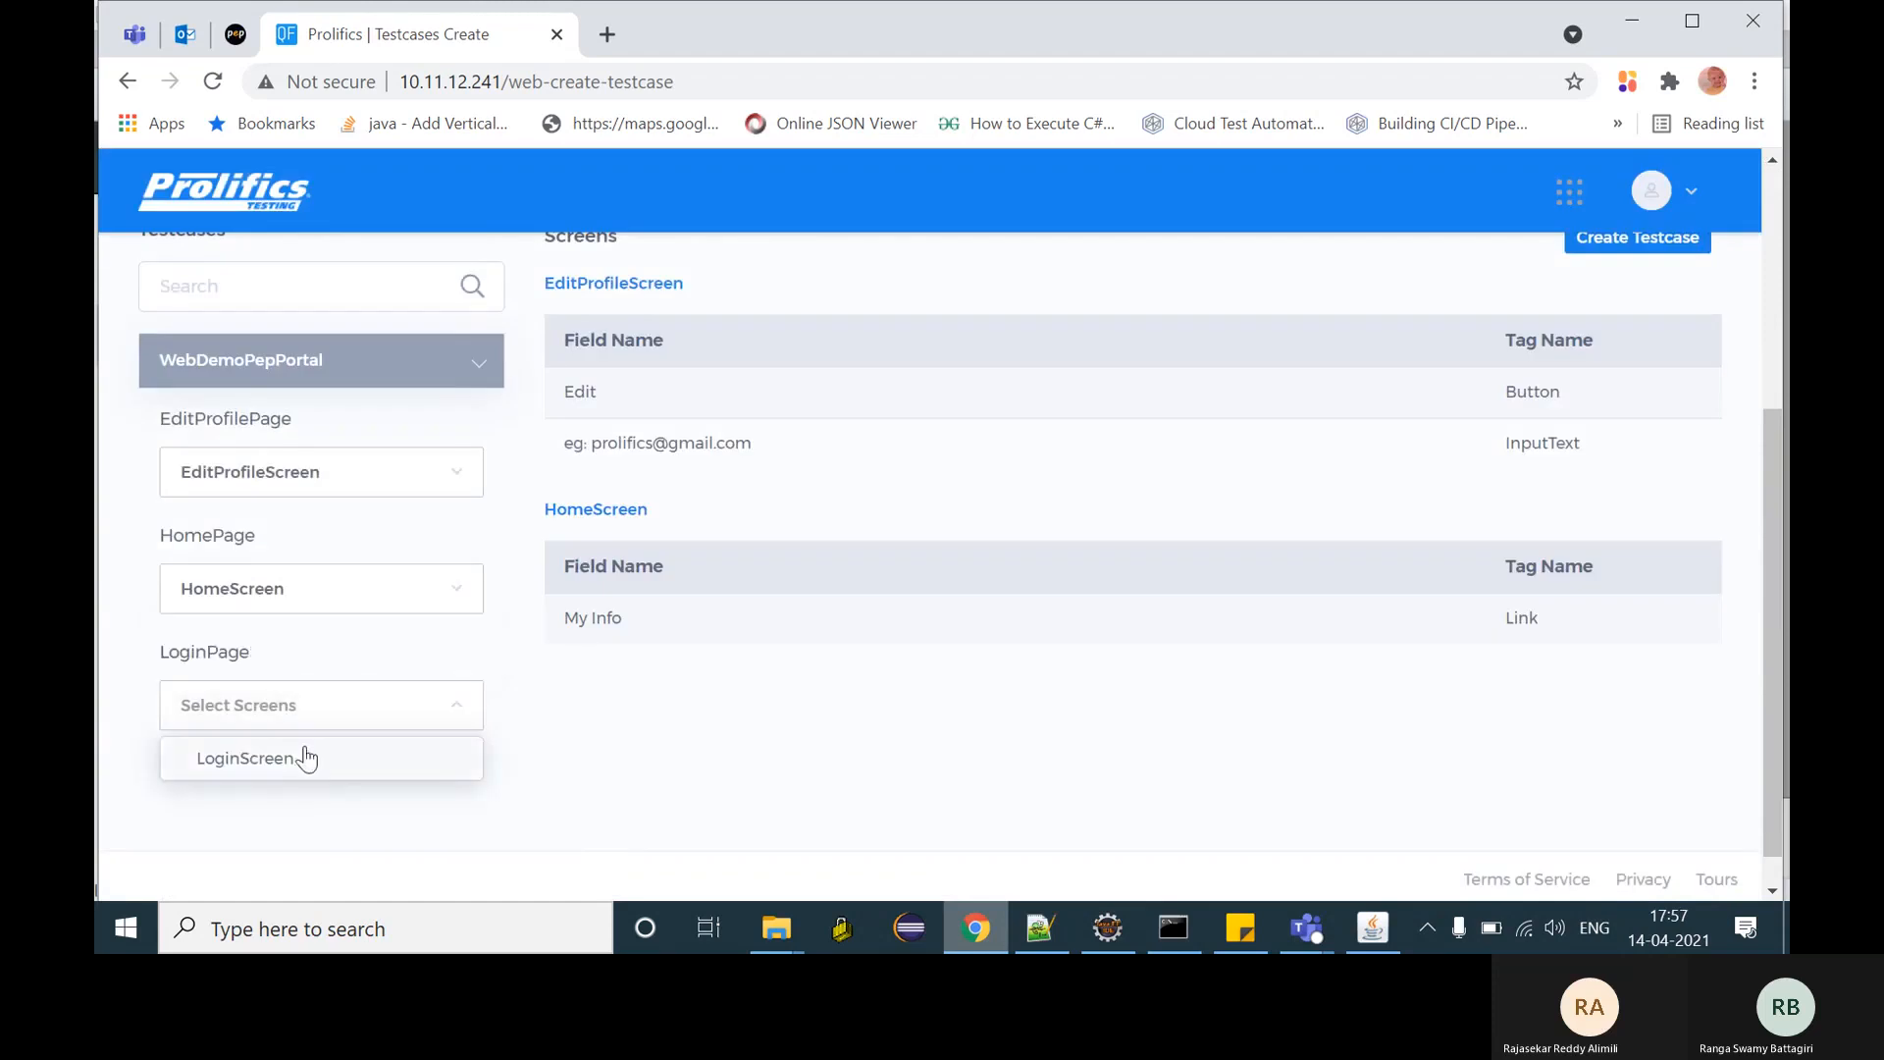
left_click(306, 758)
scroll(1165, 673, "up", 5)
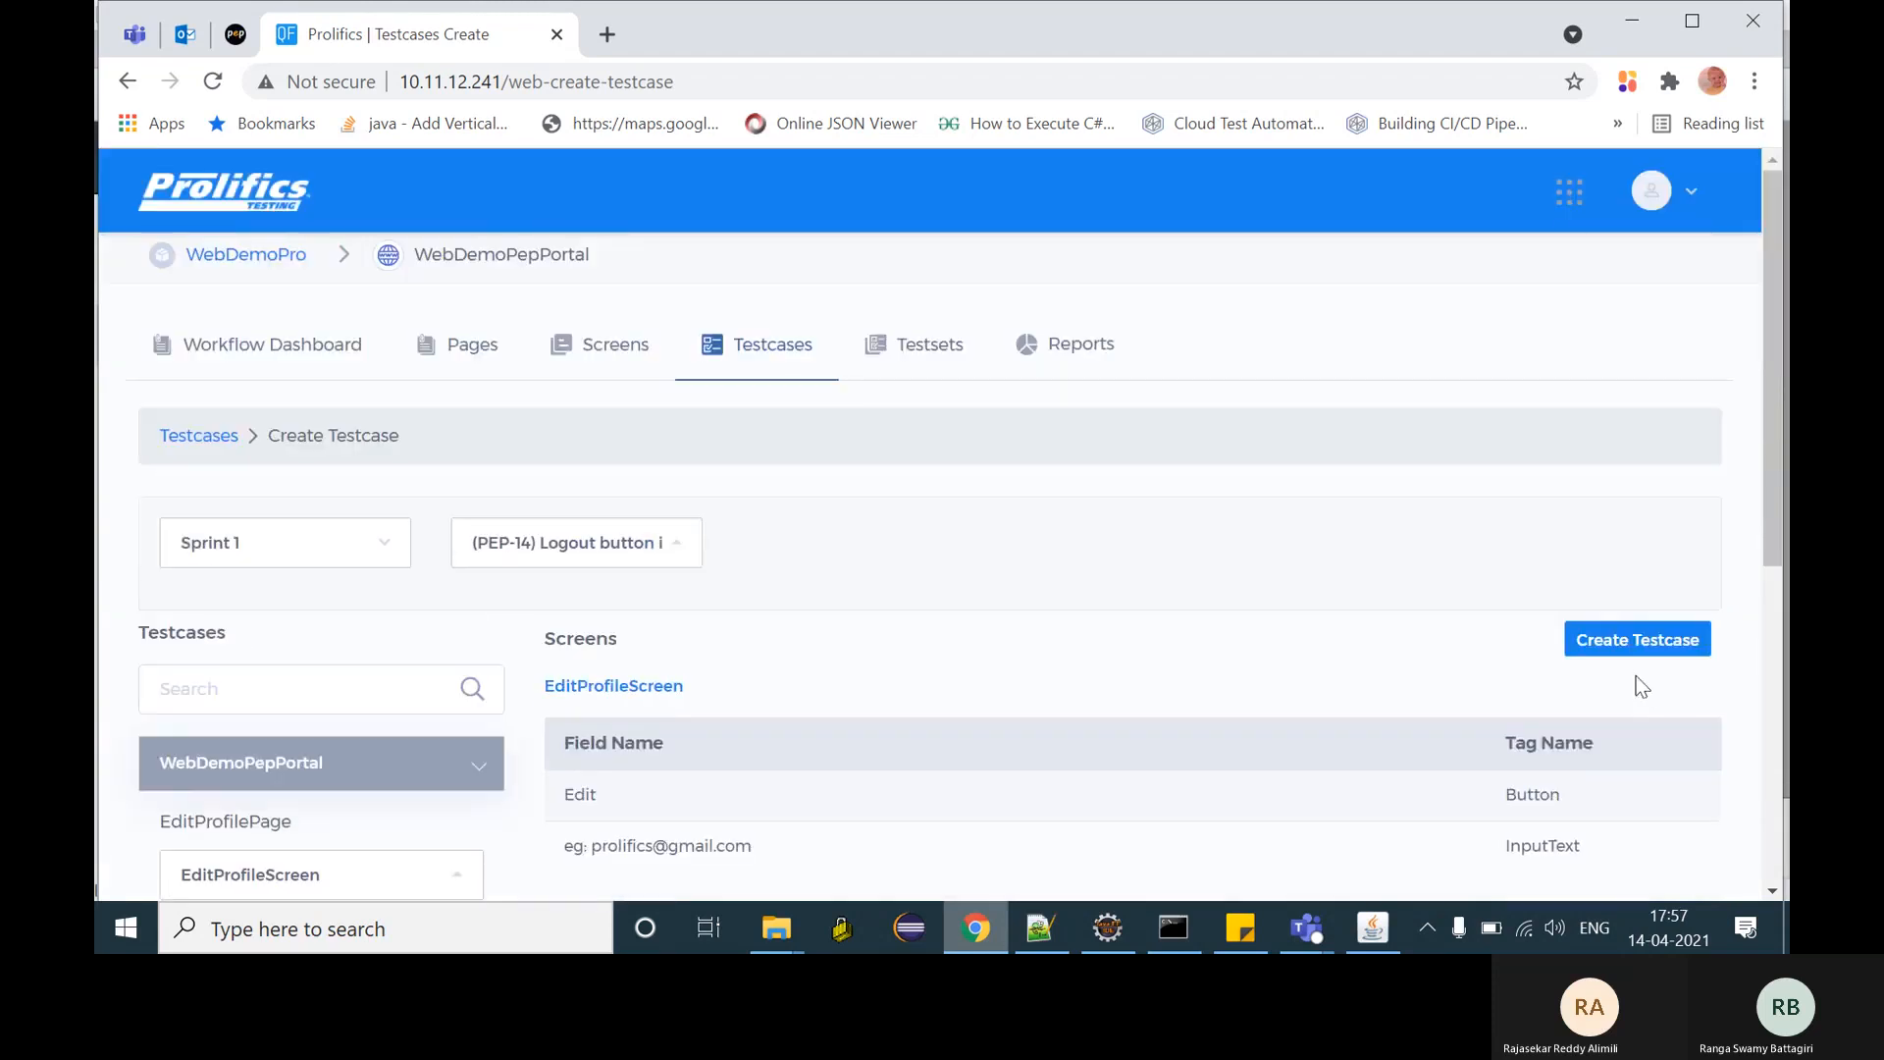
- Save test case TC_WebDemoPep, described 'desc', ordered LoginScreen, HomeScreen, EditProfileScreen
left_click(1630, 633)
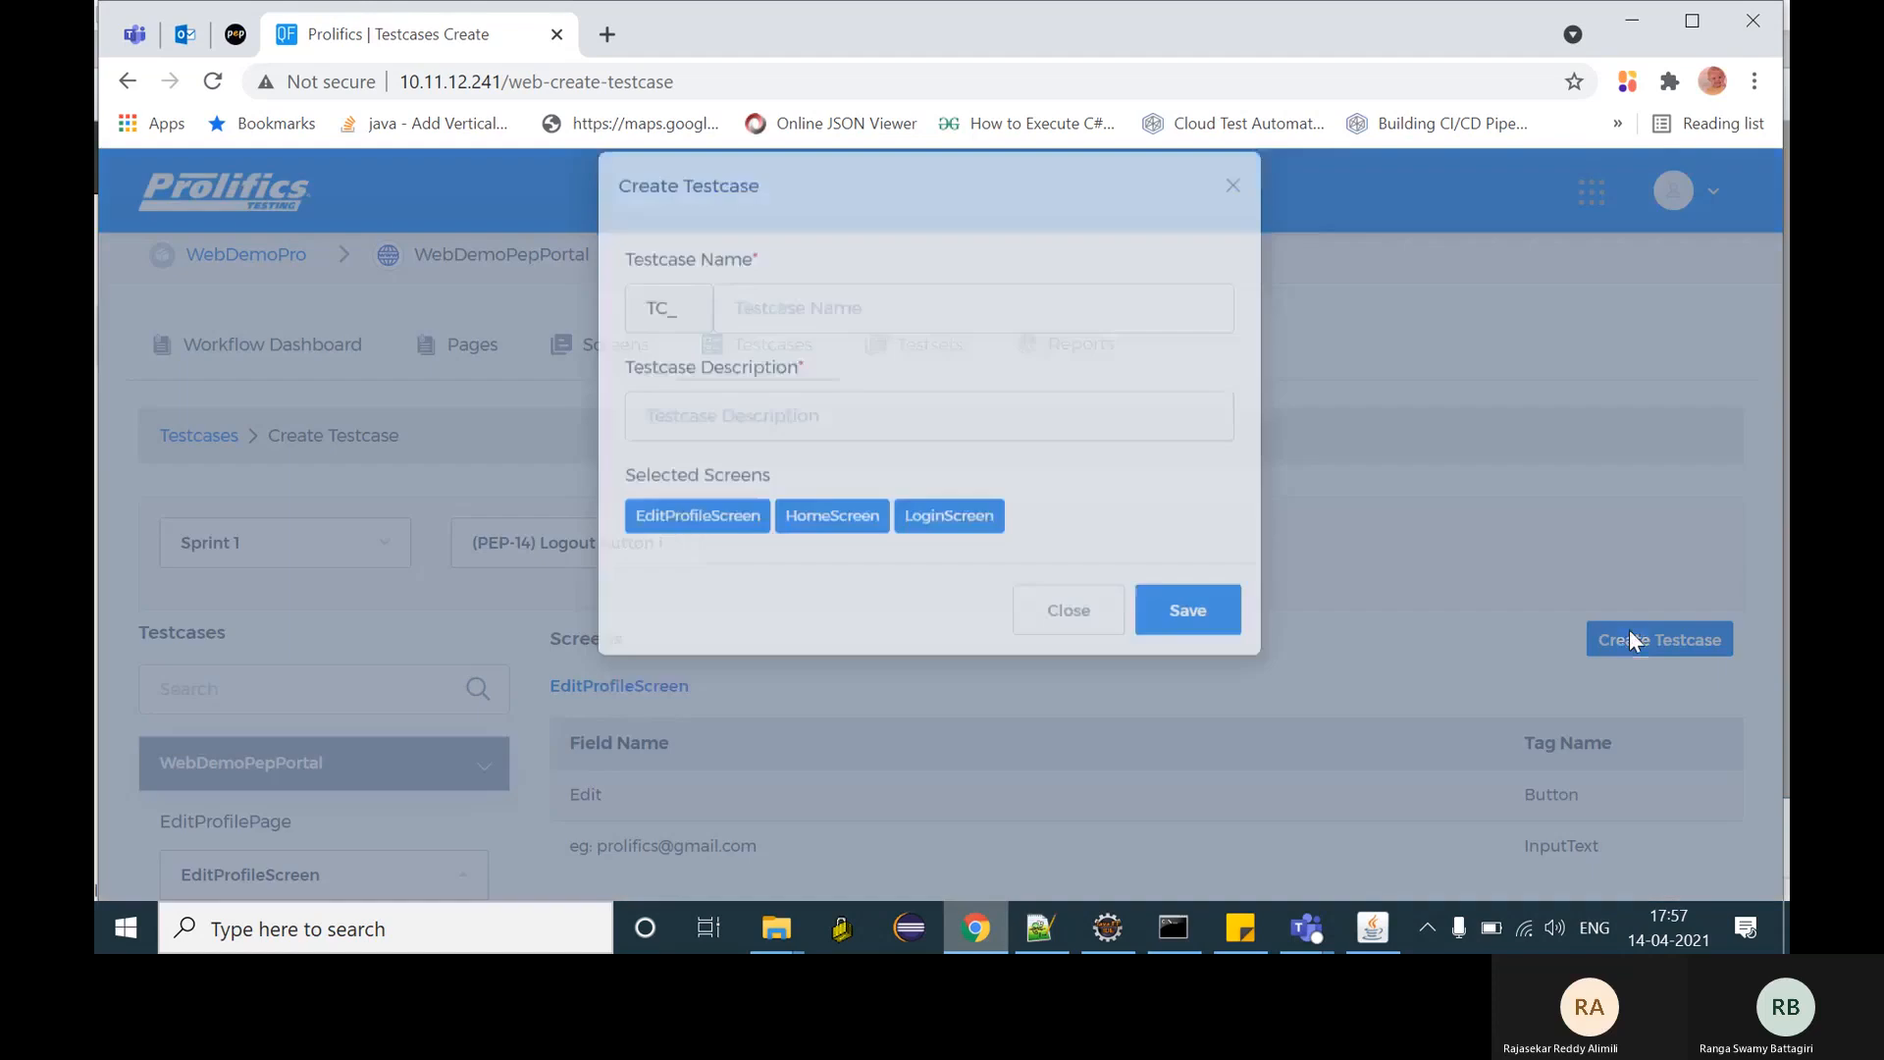
left_click(887, 348)
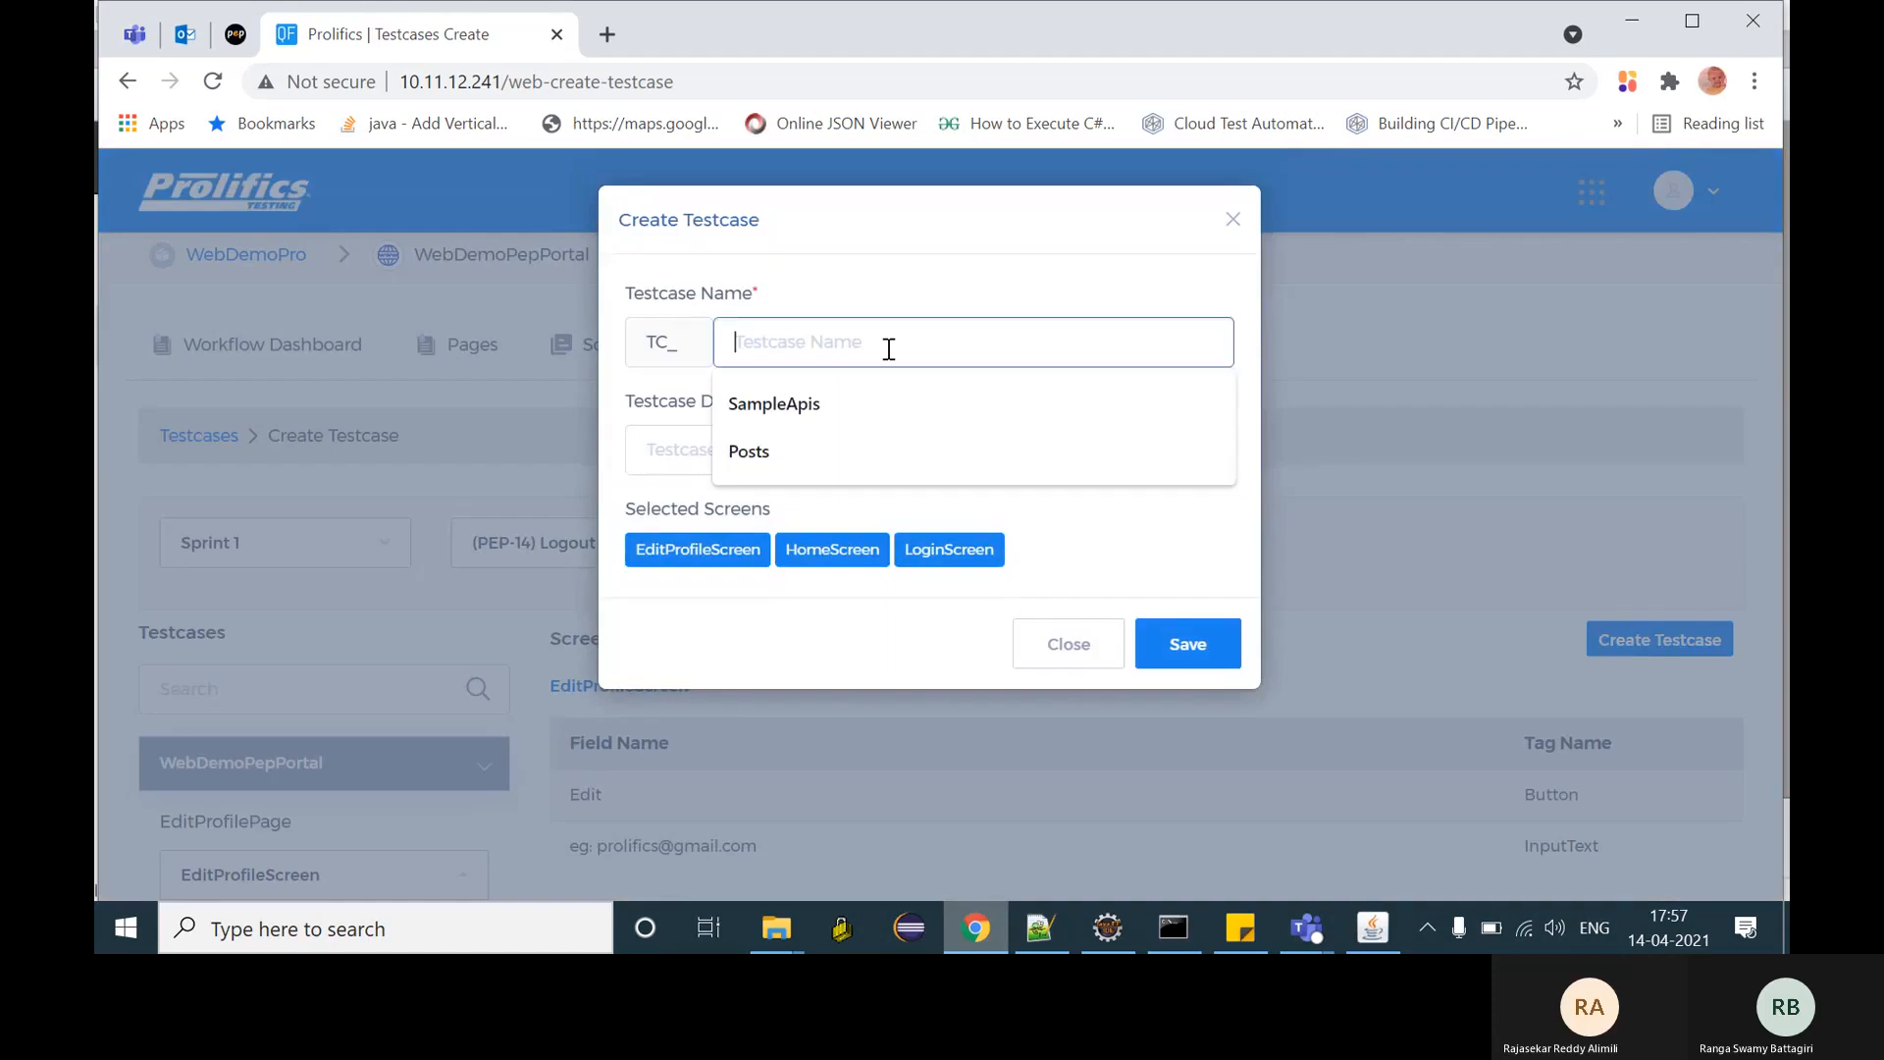
type("WebDem")
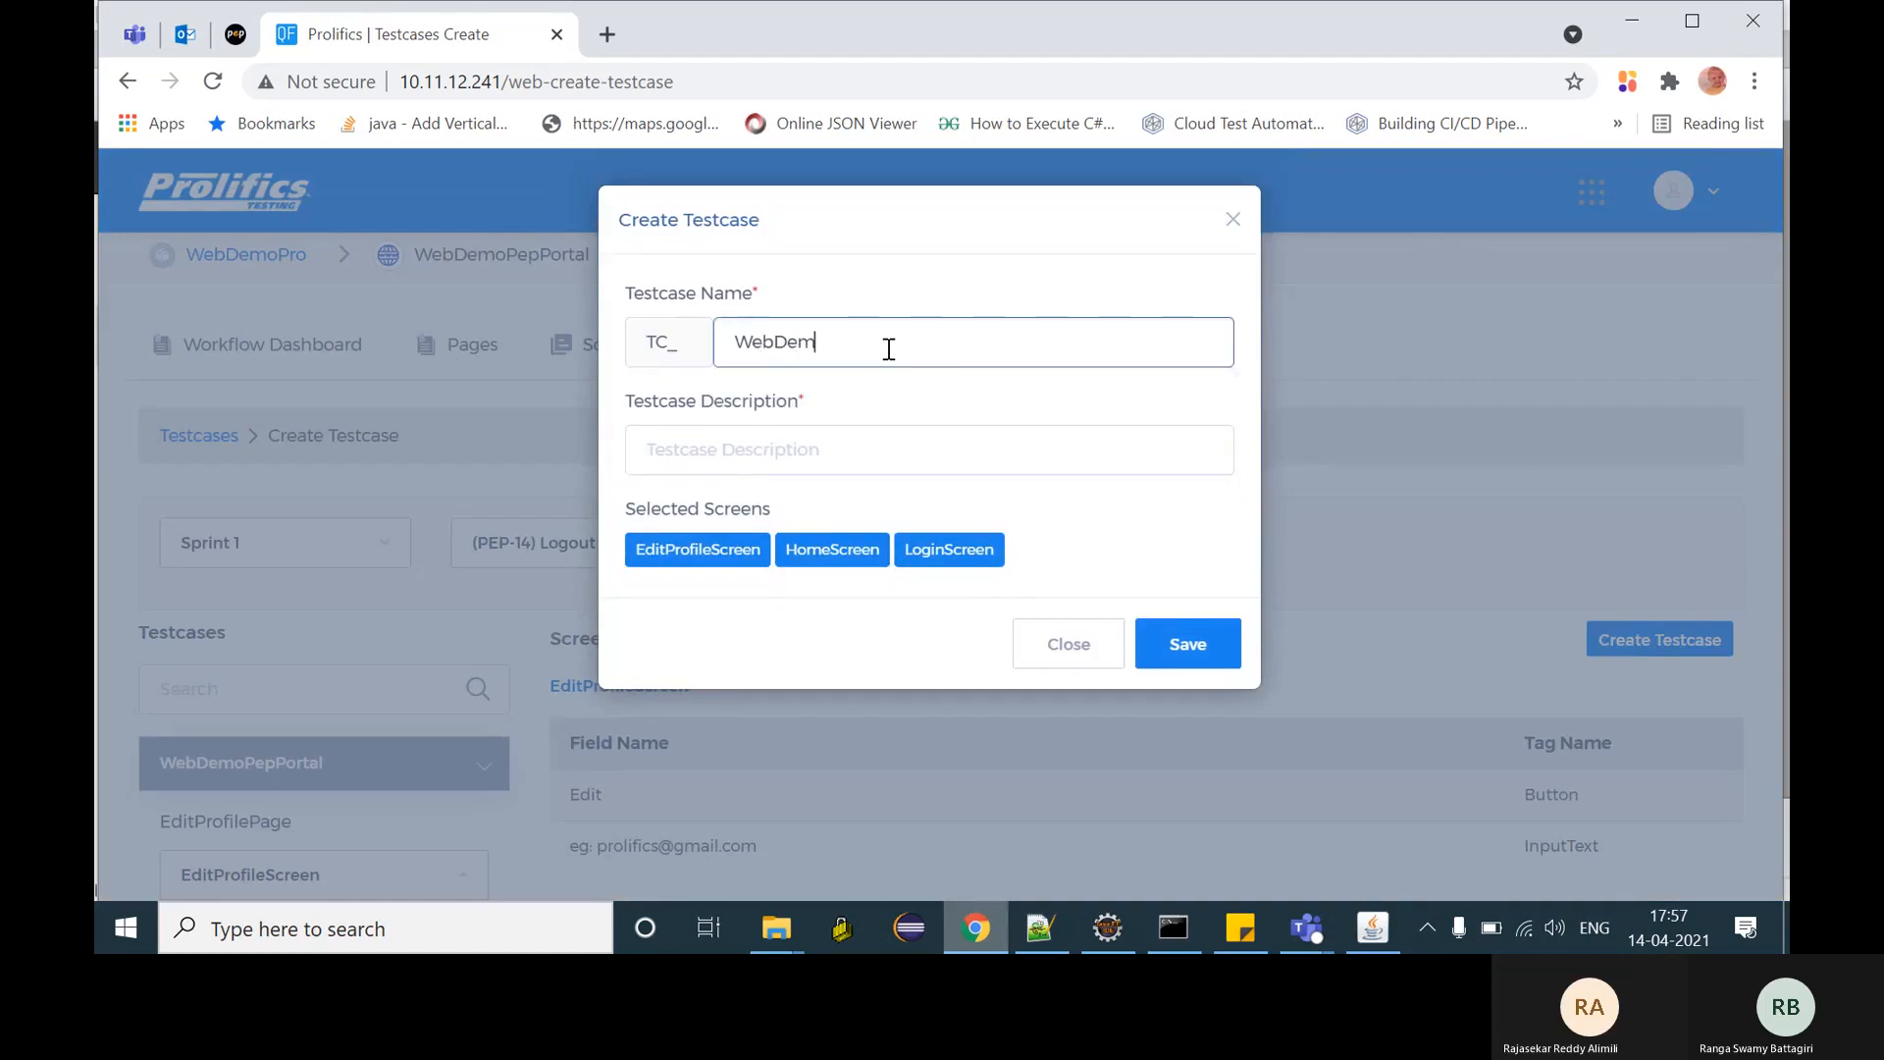
type("oT")
type("ep")
left_click(767, 452)
type("desc")
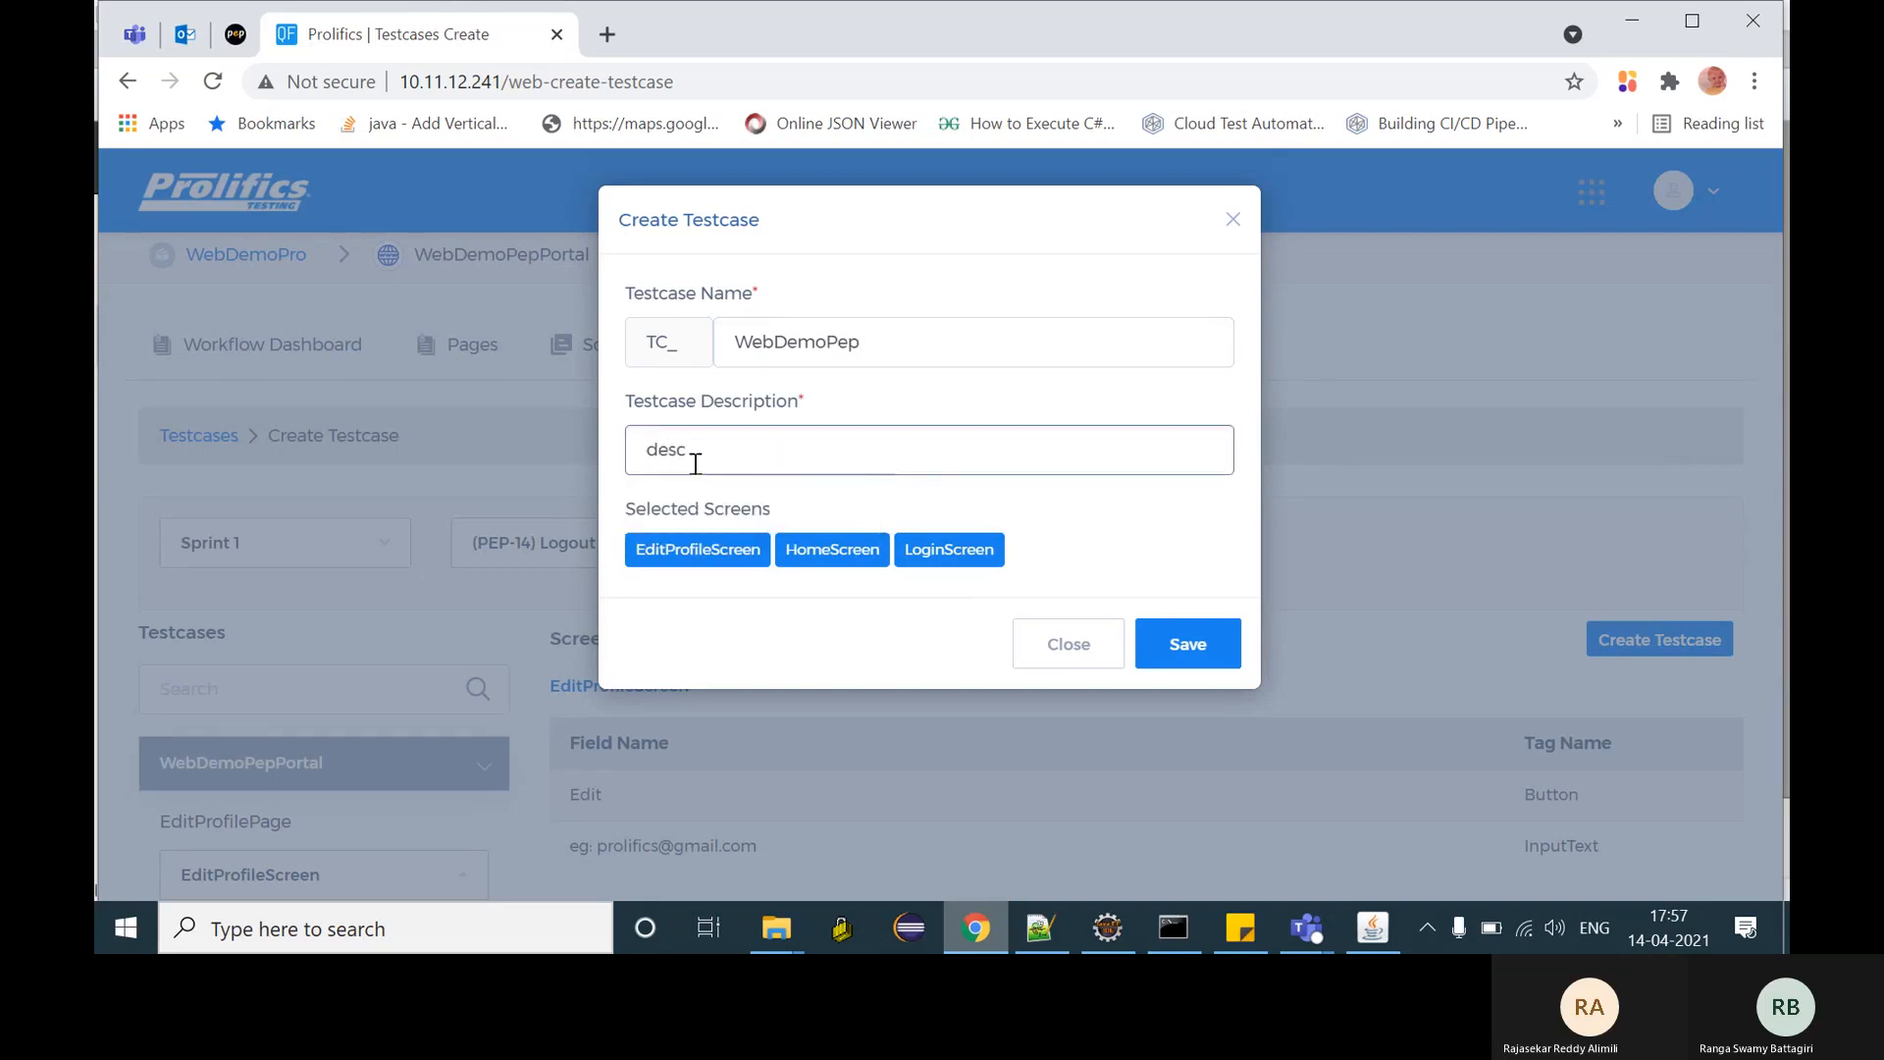
left_click_drag(823, 566, 681, 544)
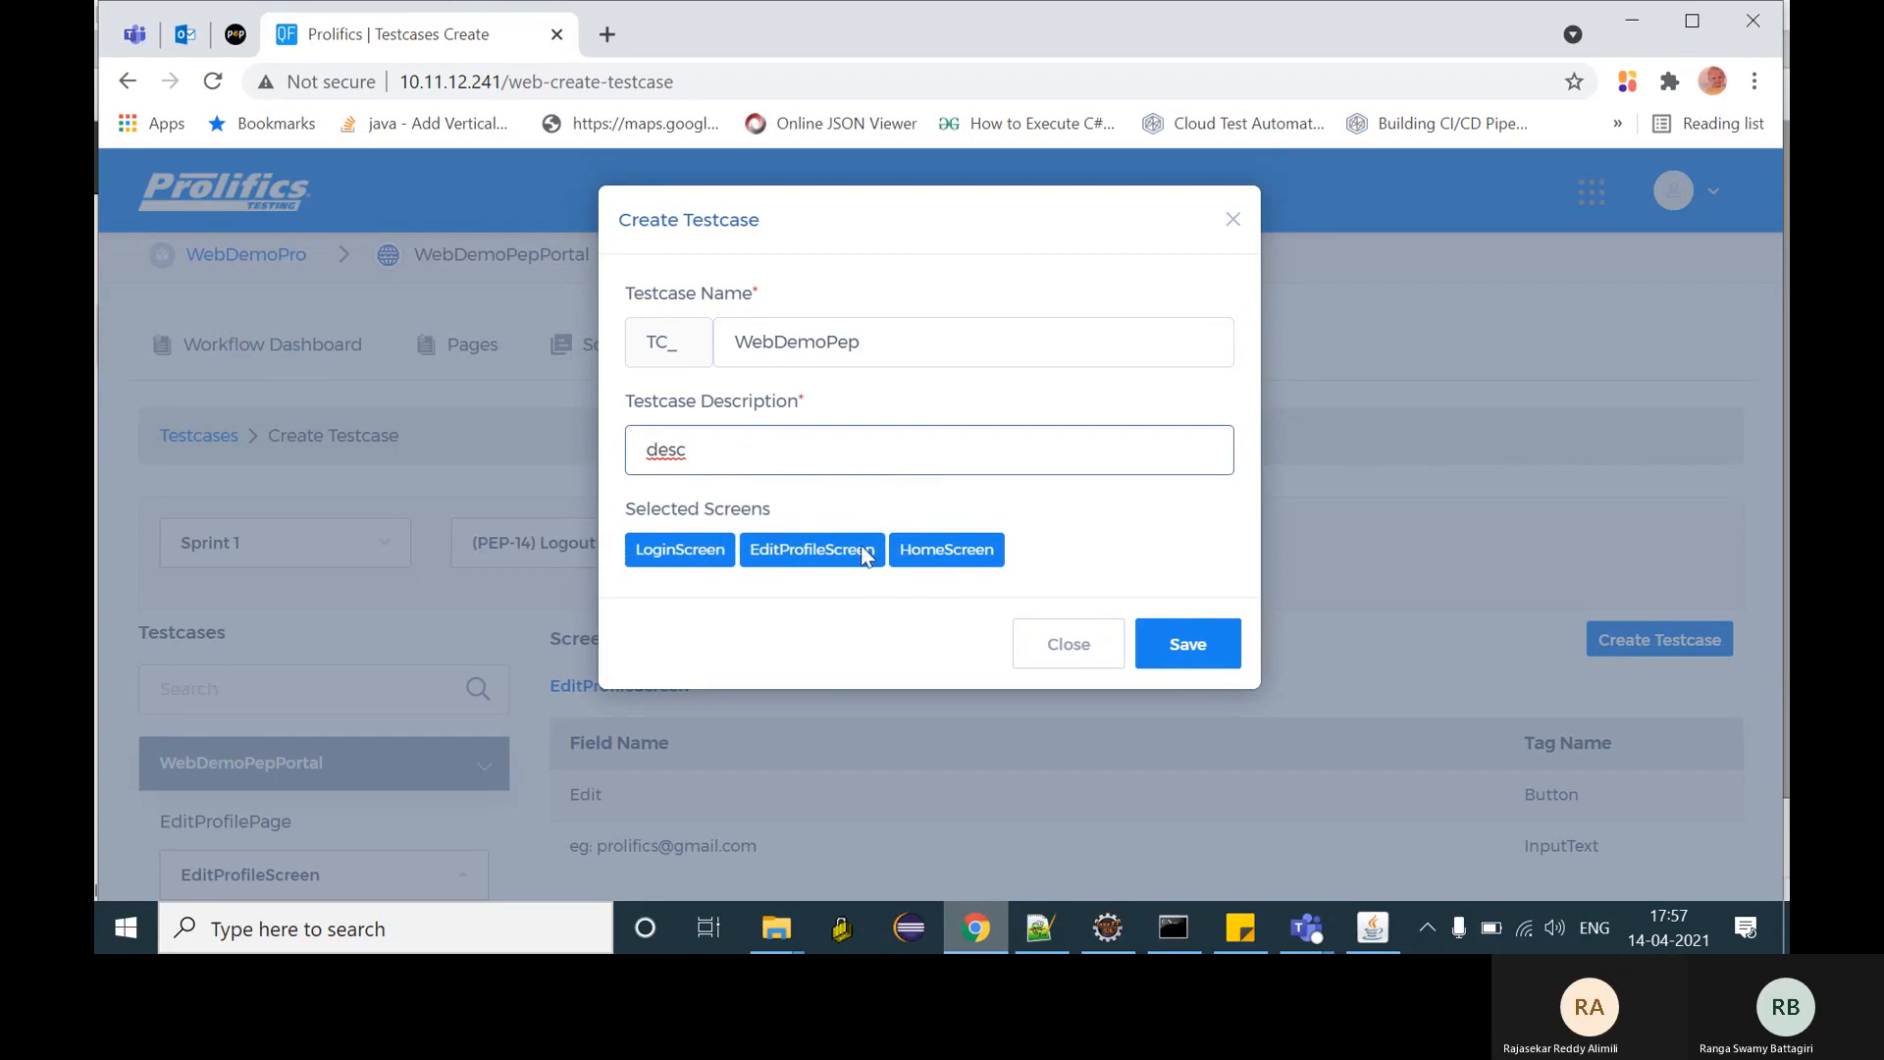
left_click_drag(934, 555, 799, 553)
left_click(1175, 649)
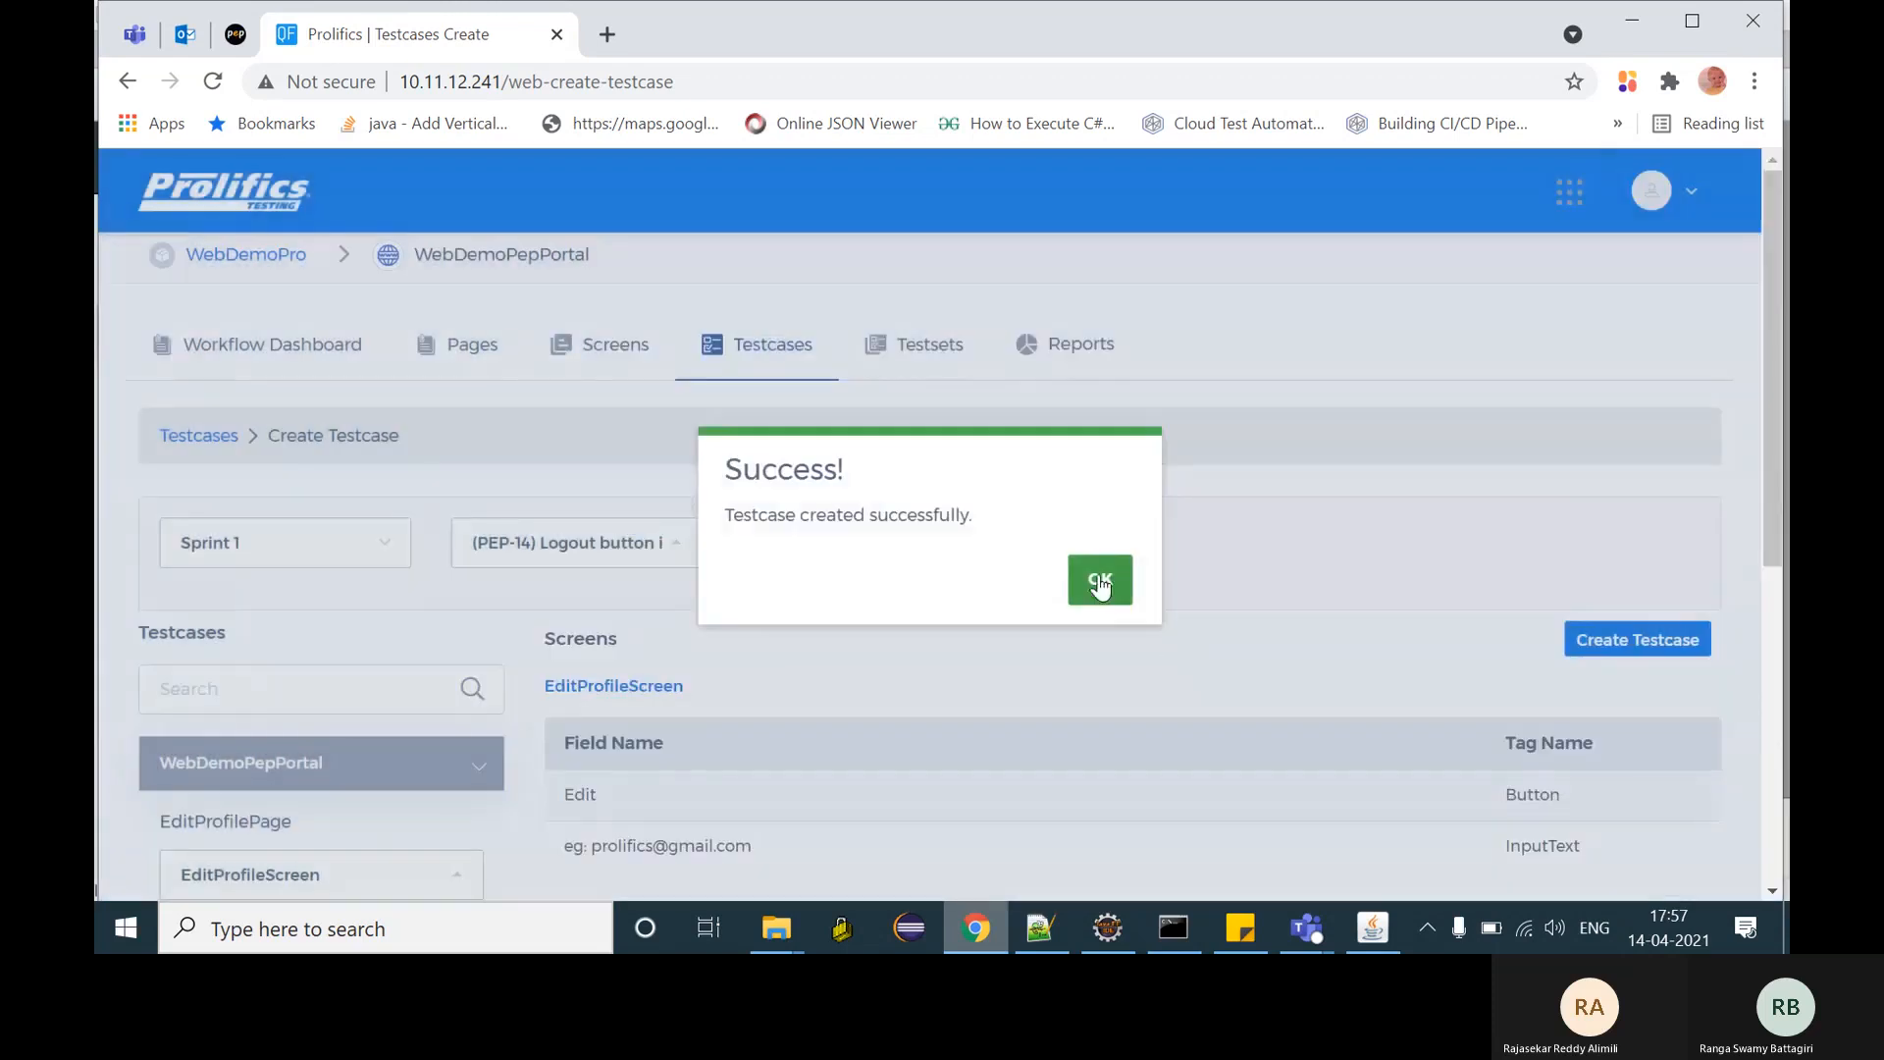
- Dismiss the success message and start a regular dataset for the test case
left_click(1099, 579)
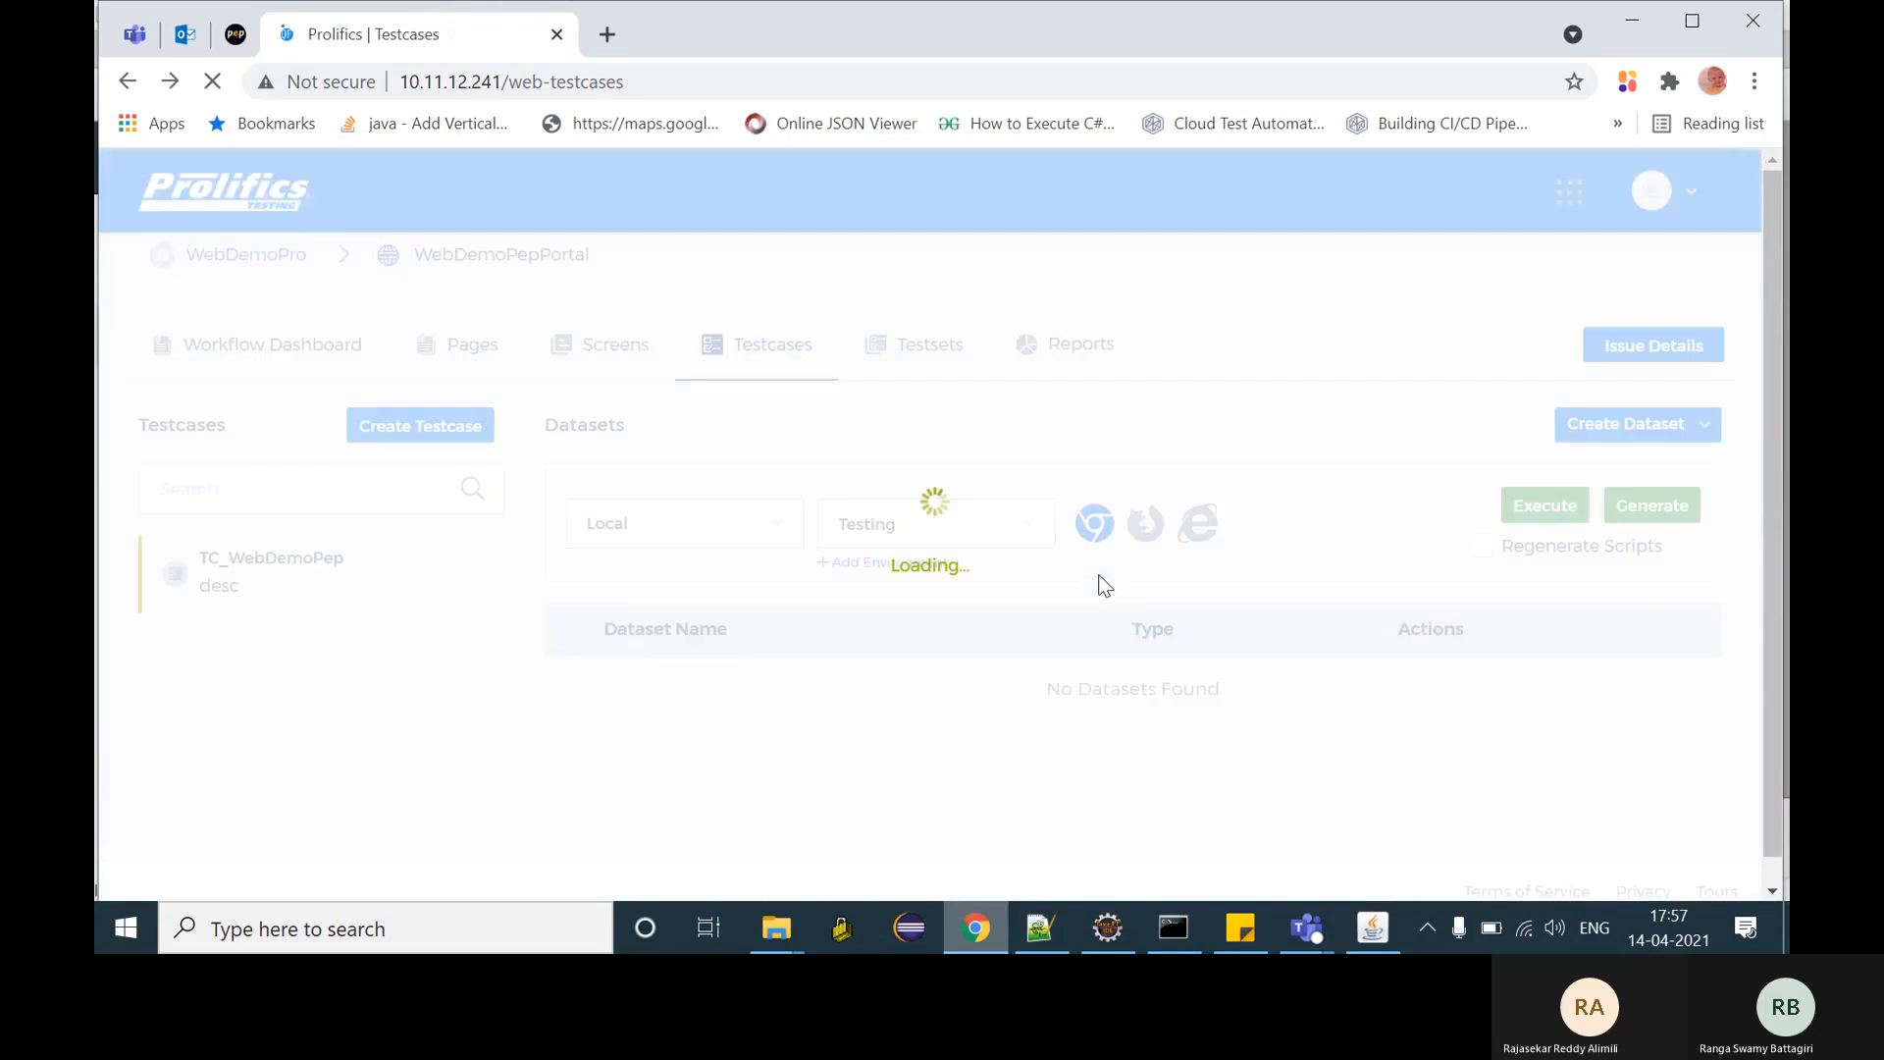
left_click(1602, 425)
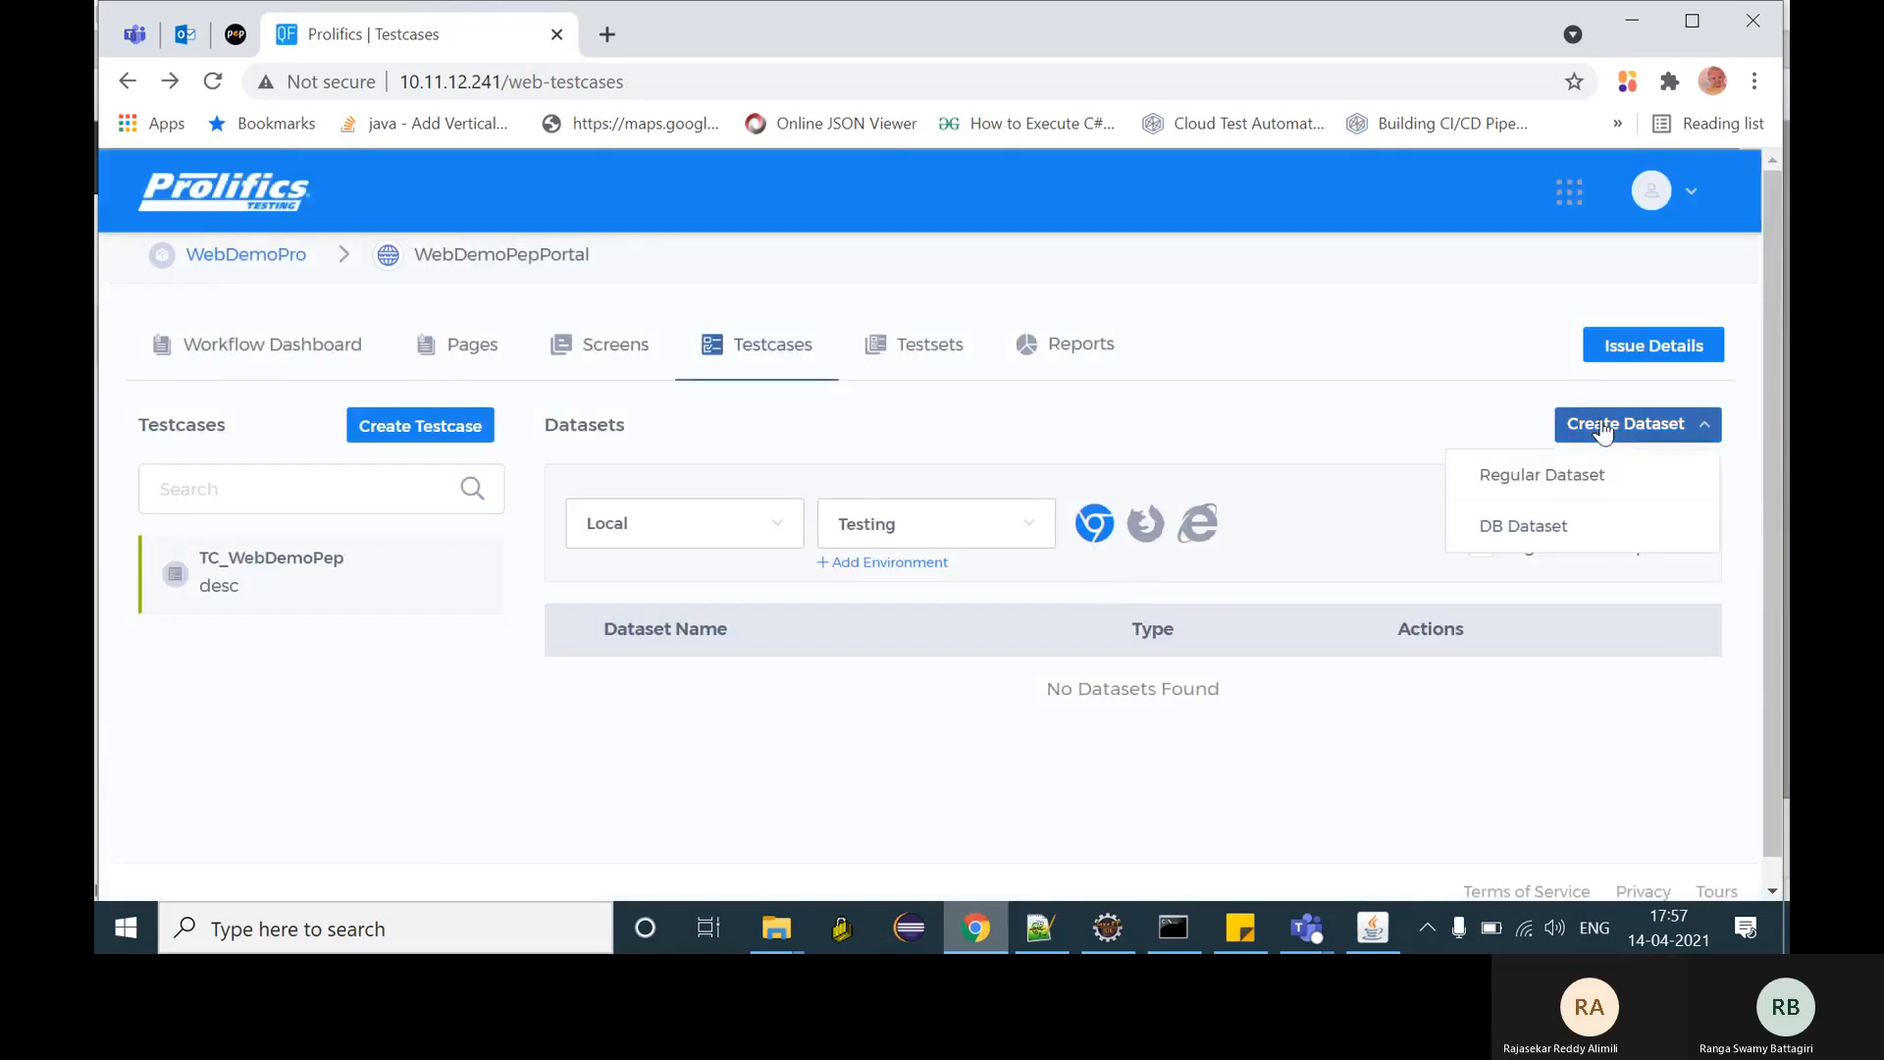
left_click(1560, 471)
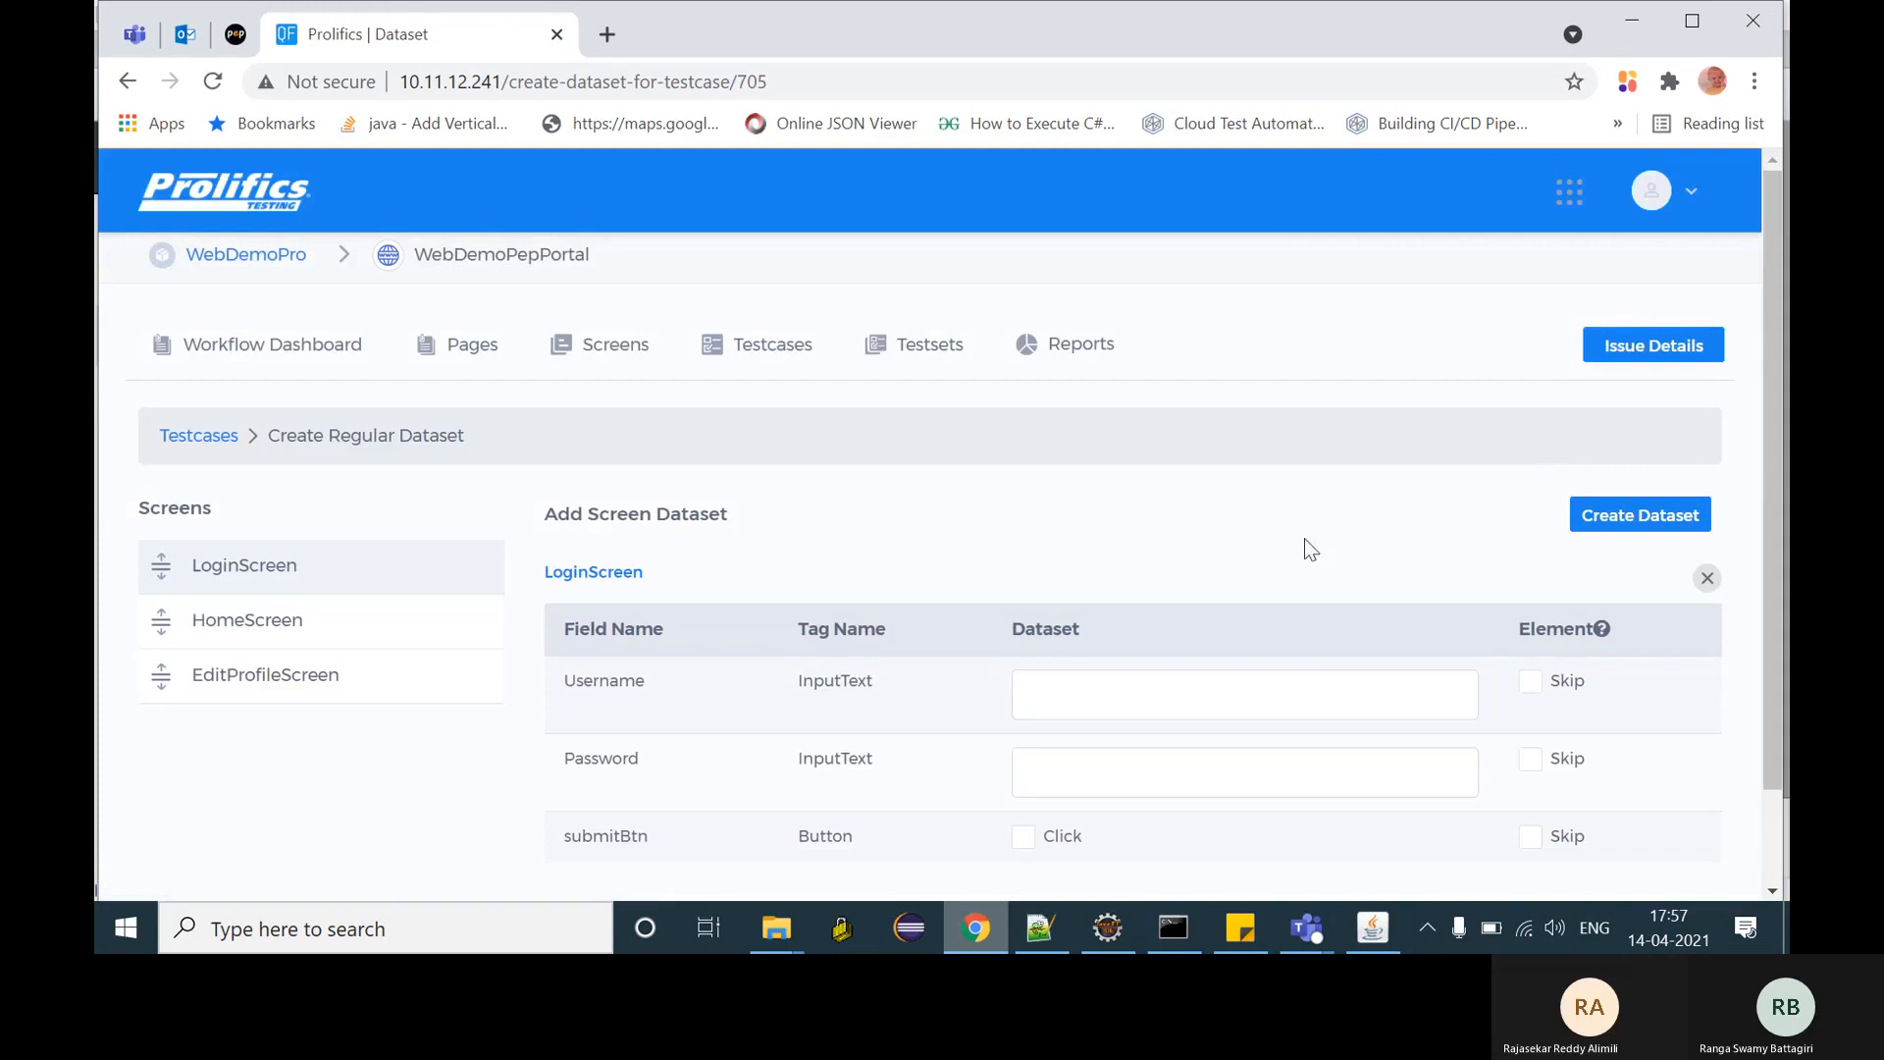
- Fill LoginScreen data with the saved login e-mail and password, and click submit
left_click(1241, 928)
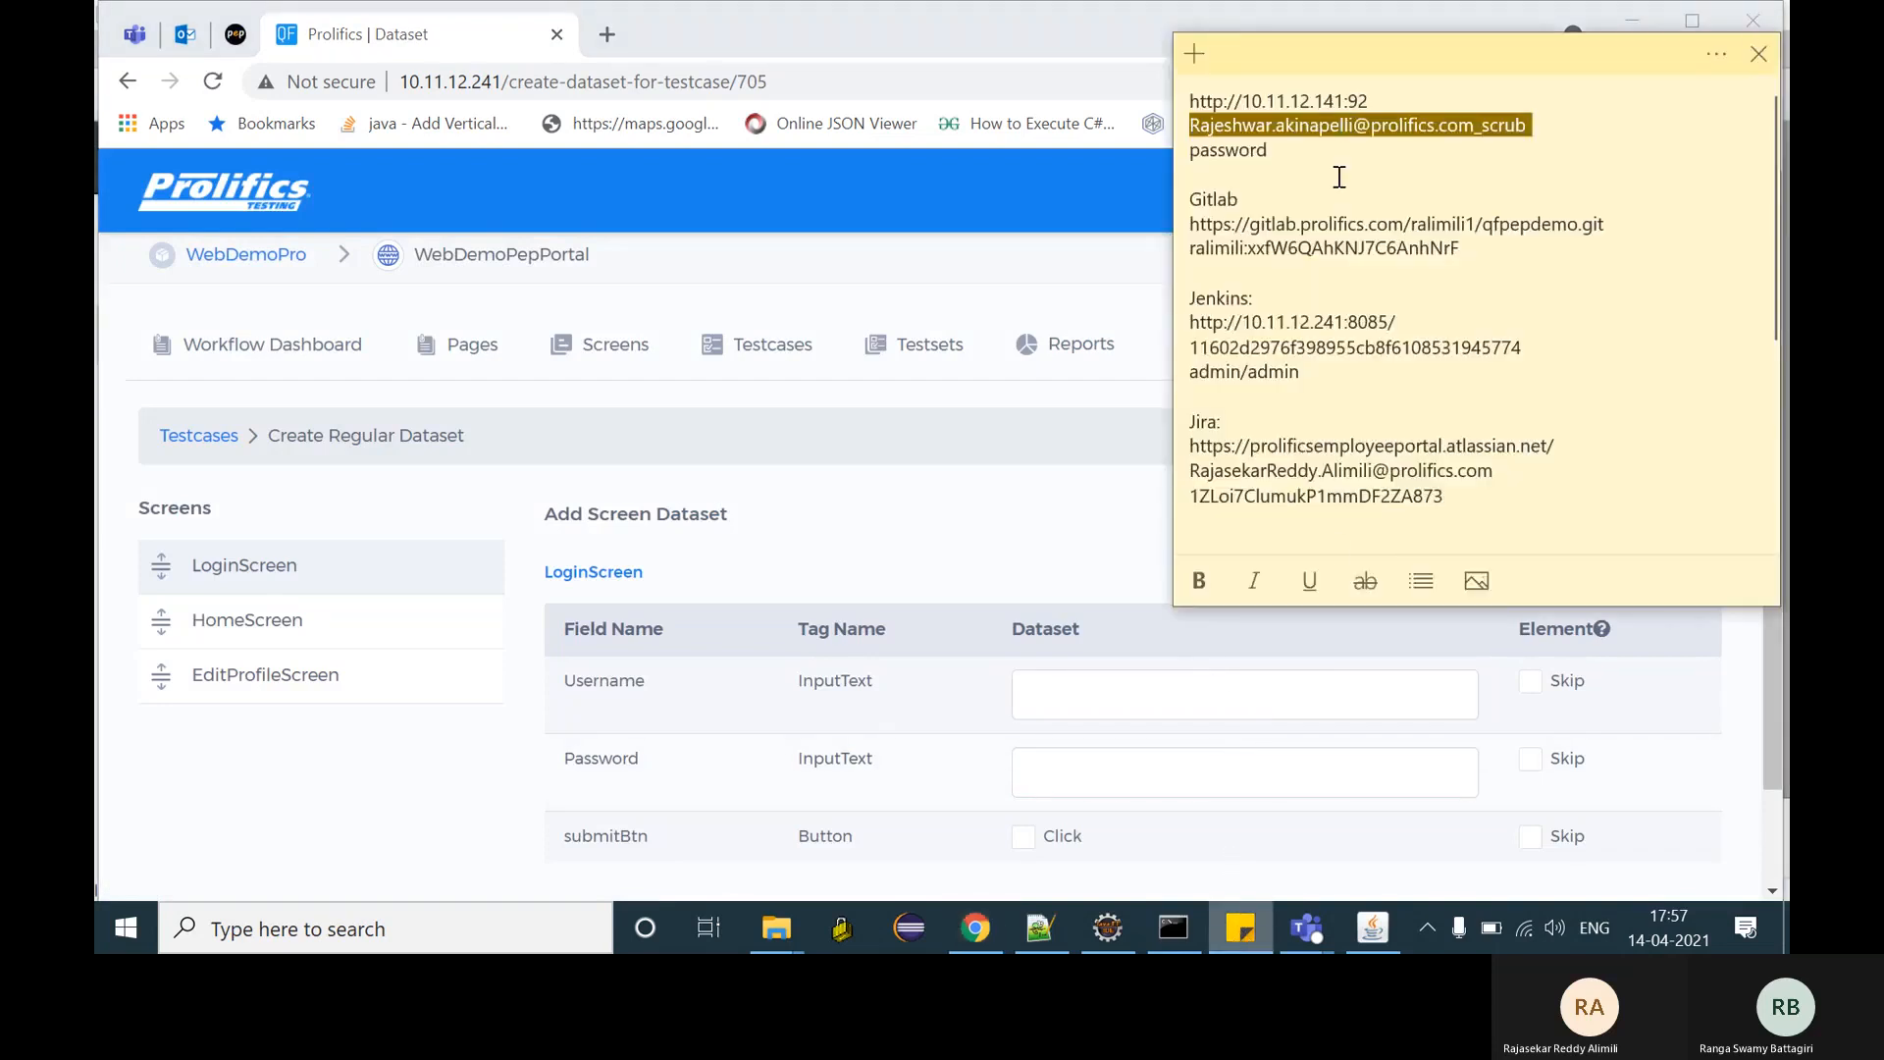
left_click(1071, 690)
key("ctrl+v")
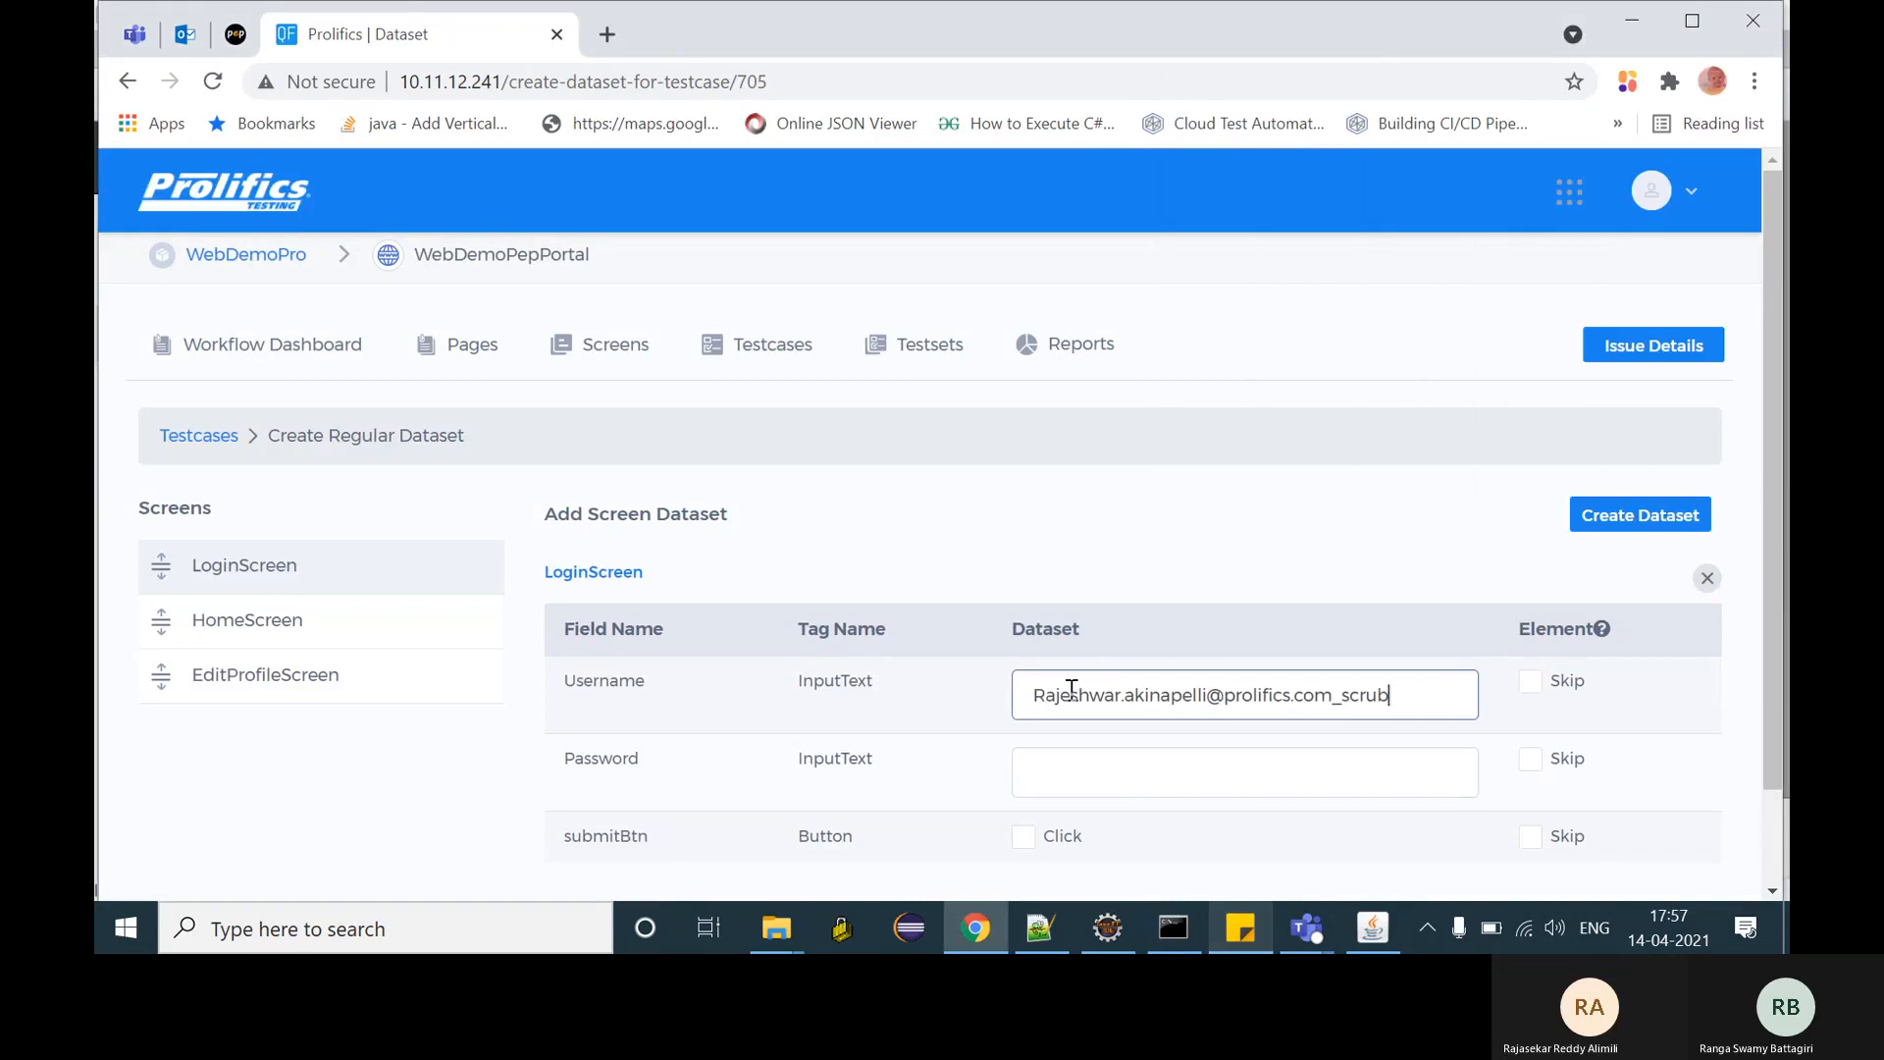
left_click(1125, 777)
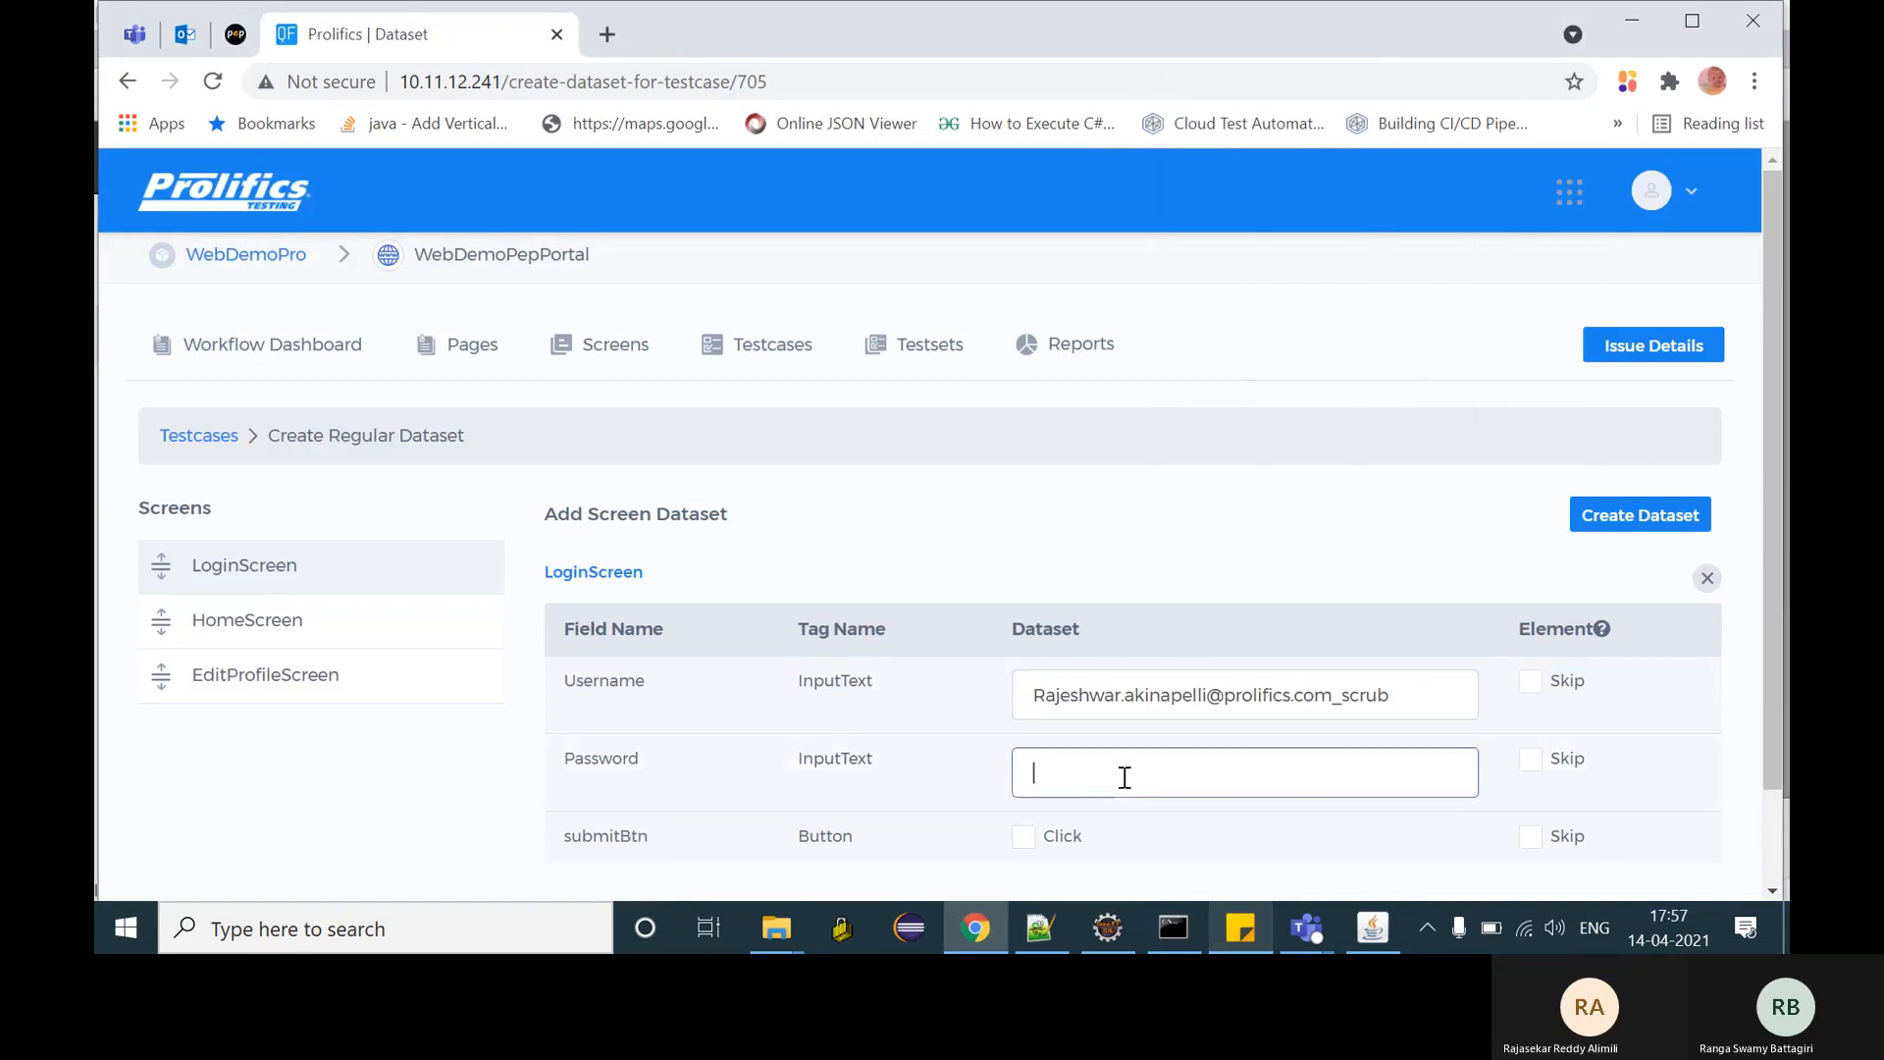
type("password")
left_click(1023, 835)
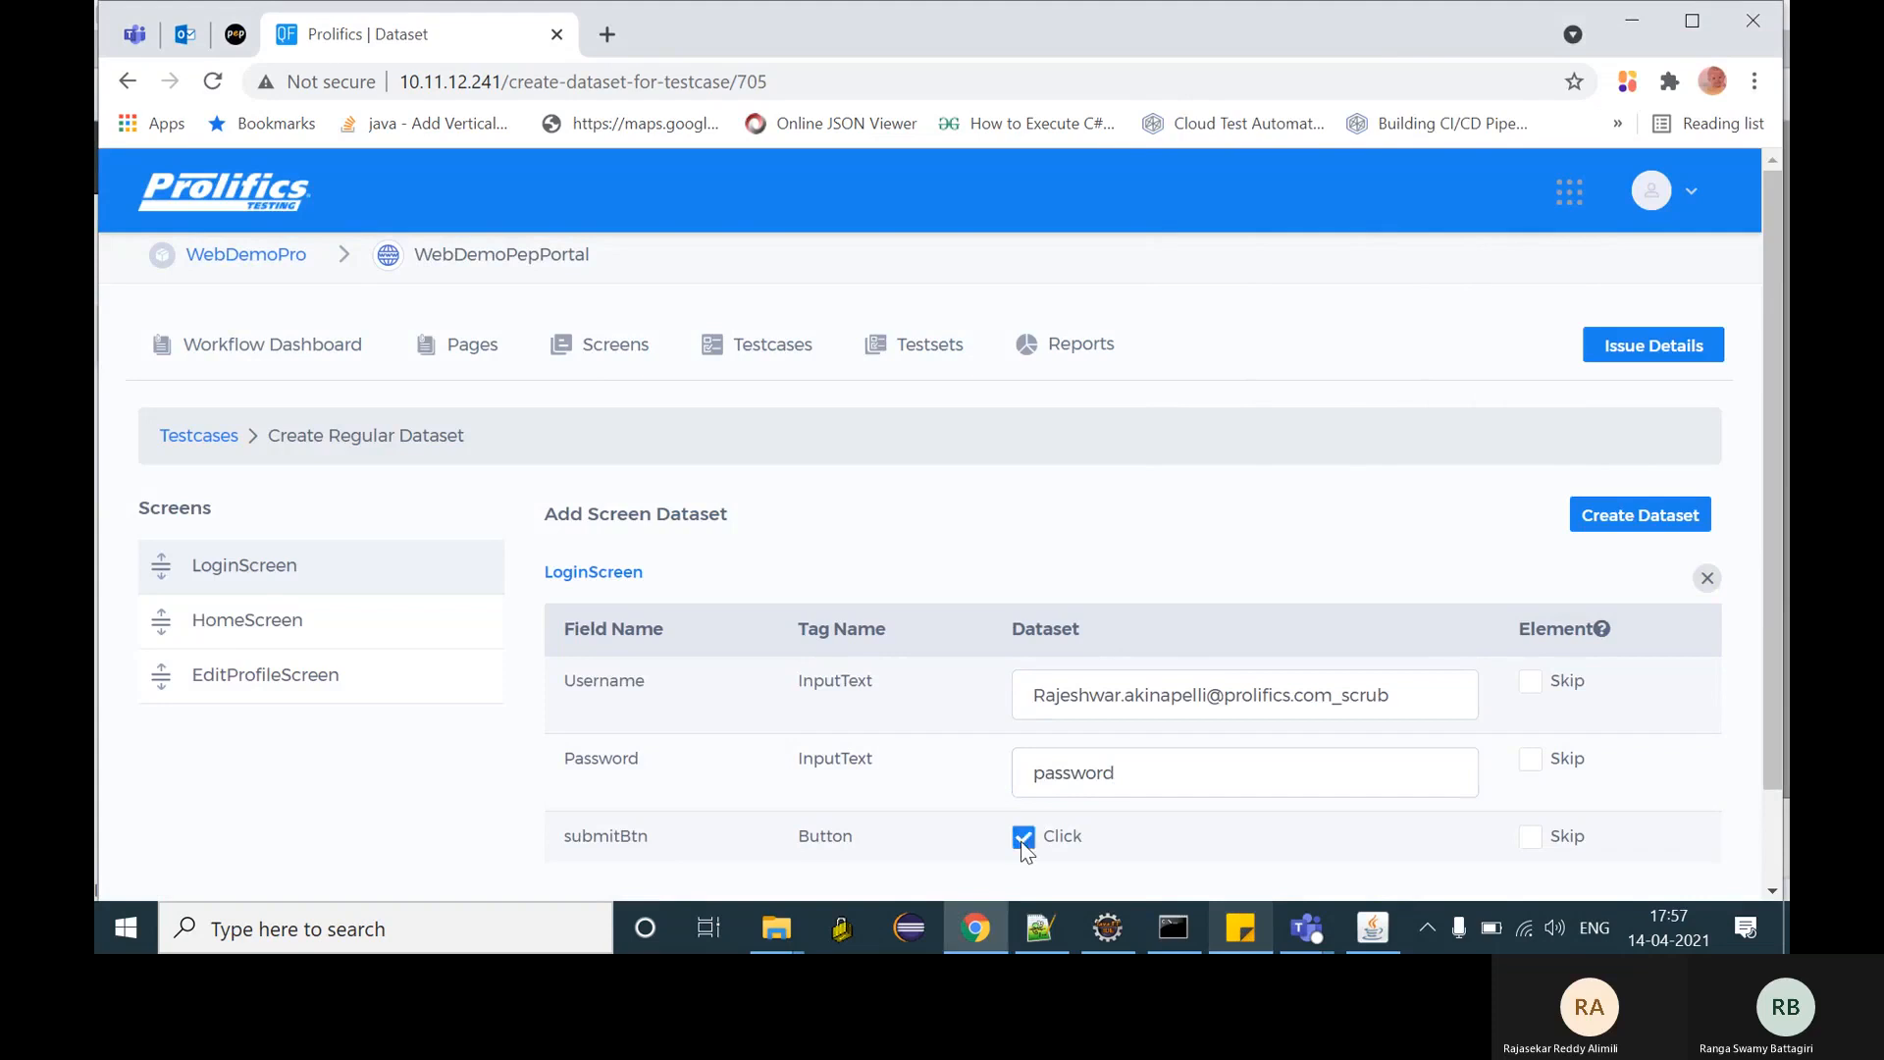
scroll(875, 746, "down", 1)
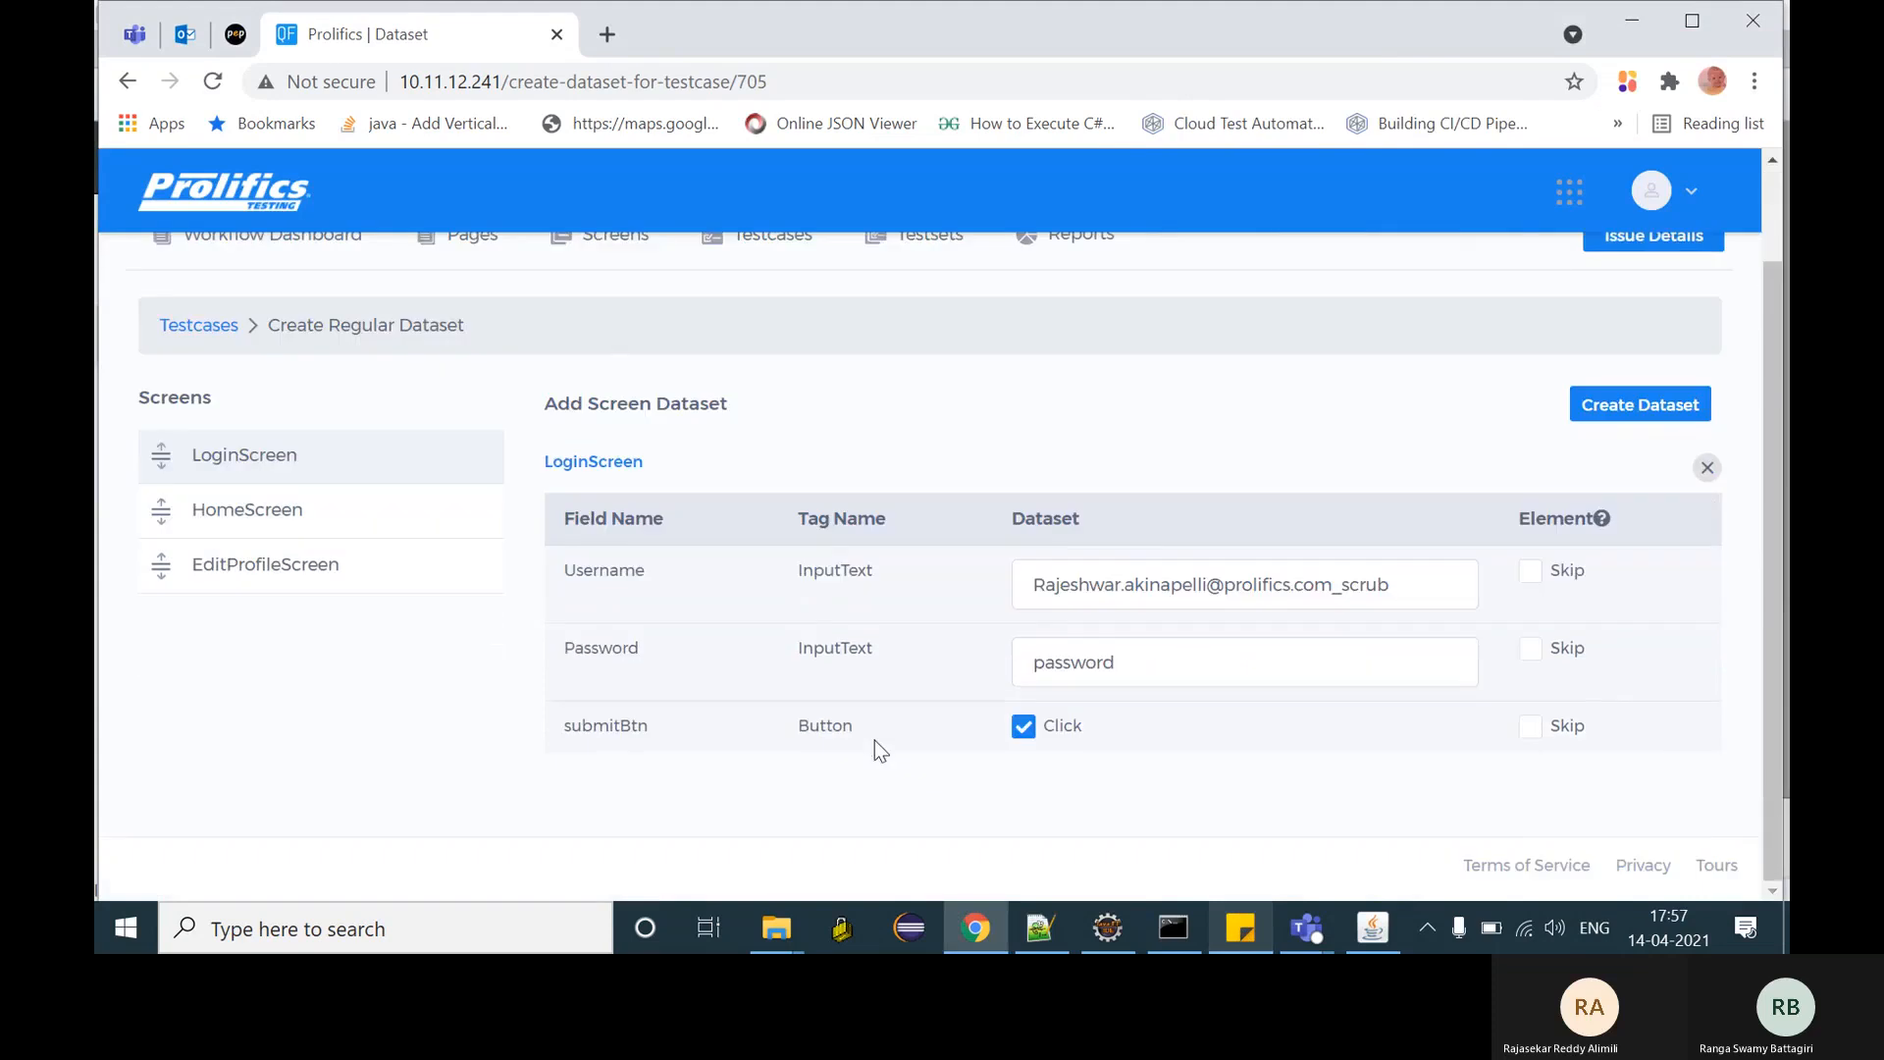
- Set HomeScreen to click My Info and EditProfileScreen to click Edit, then enter a sample e-mail
left_click(223, 505)
left_click(1148, 683)
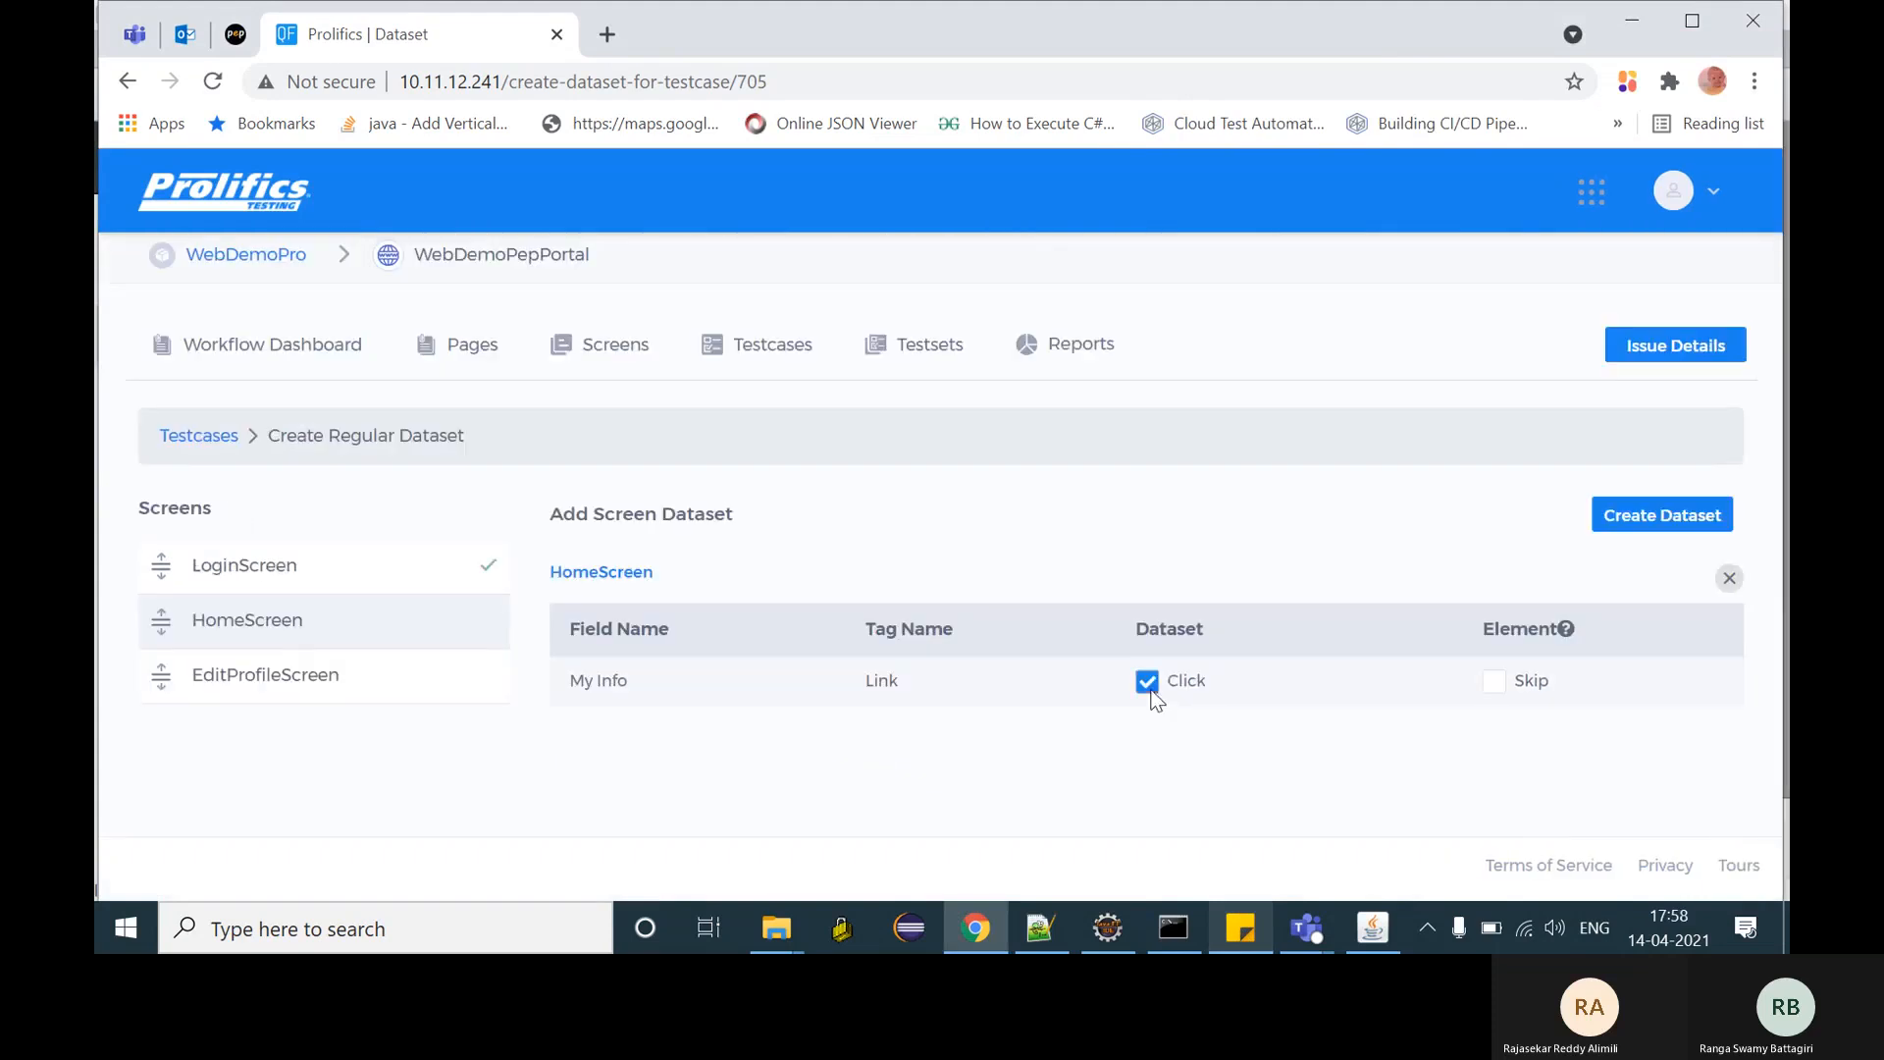
left_click(272, 687)
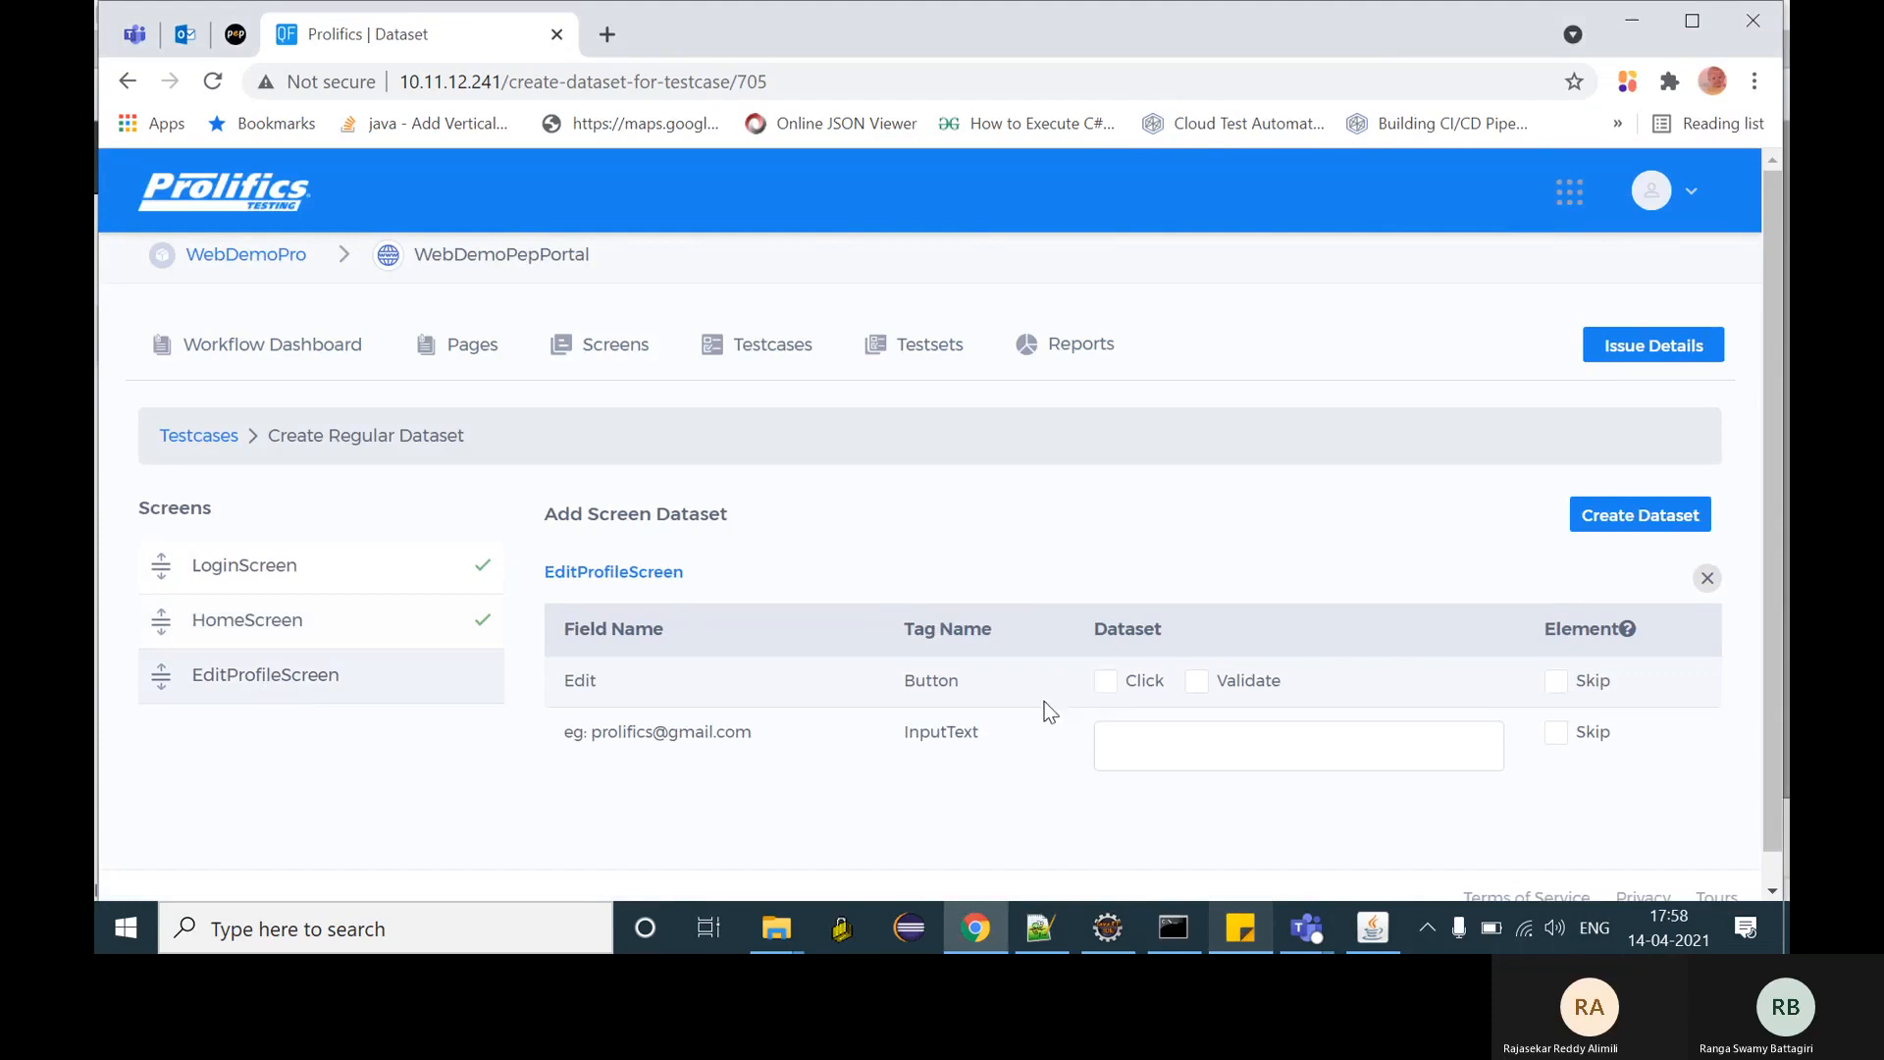
left_click(1105, 681)
left_click(1119, 749)
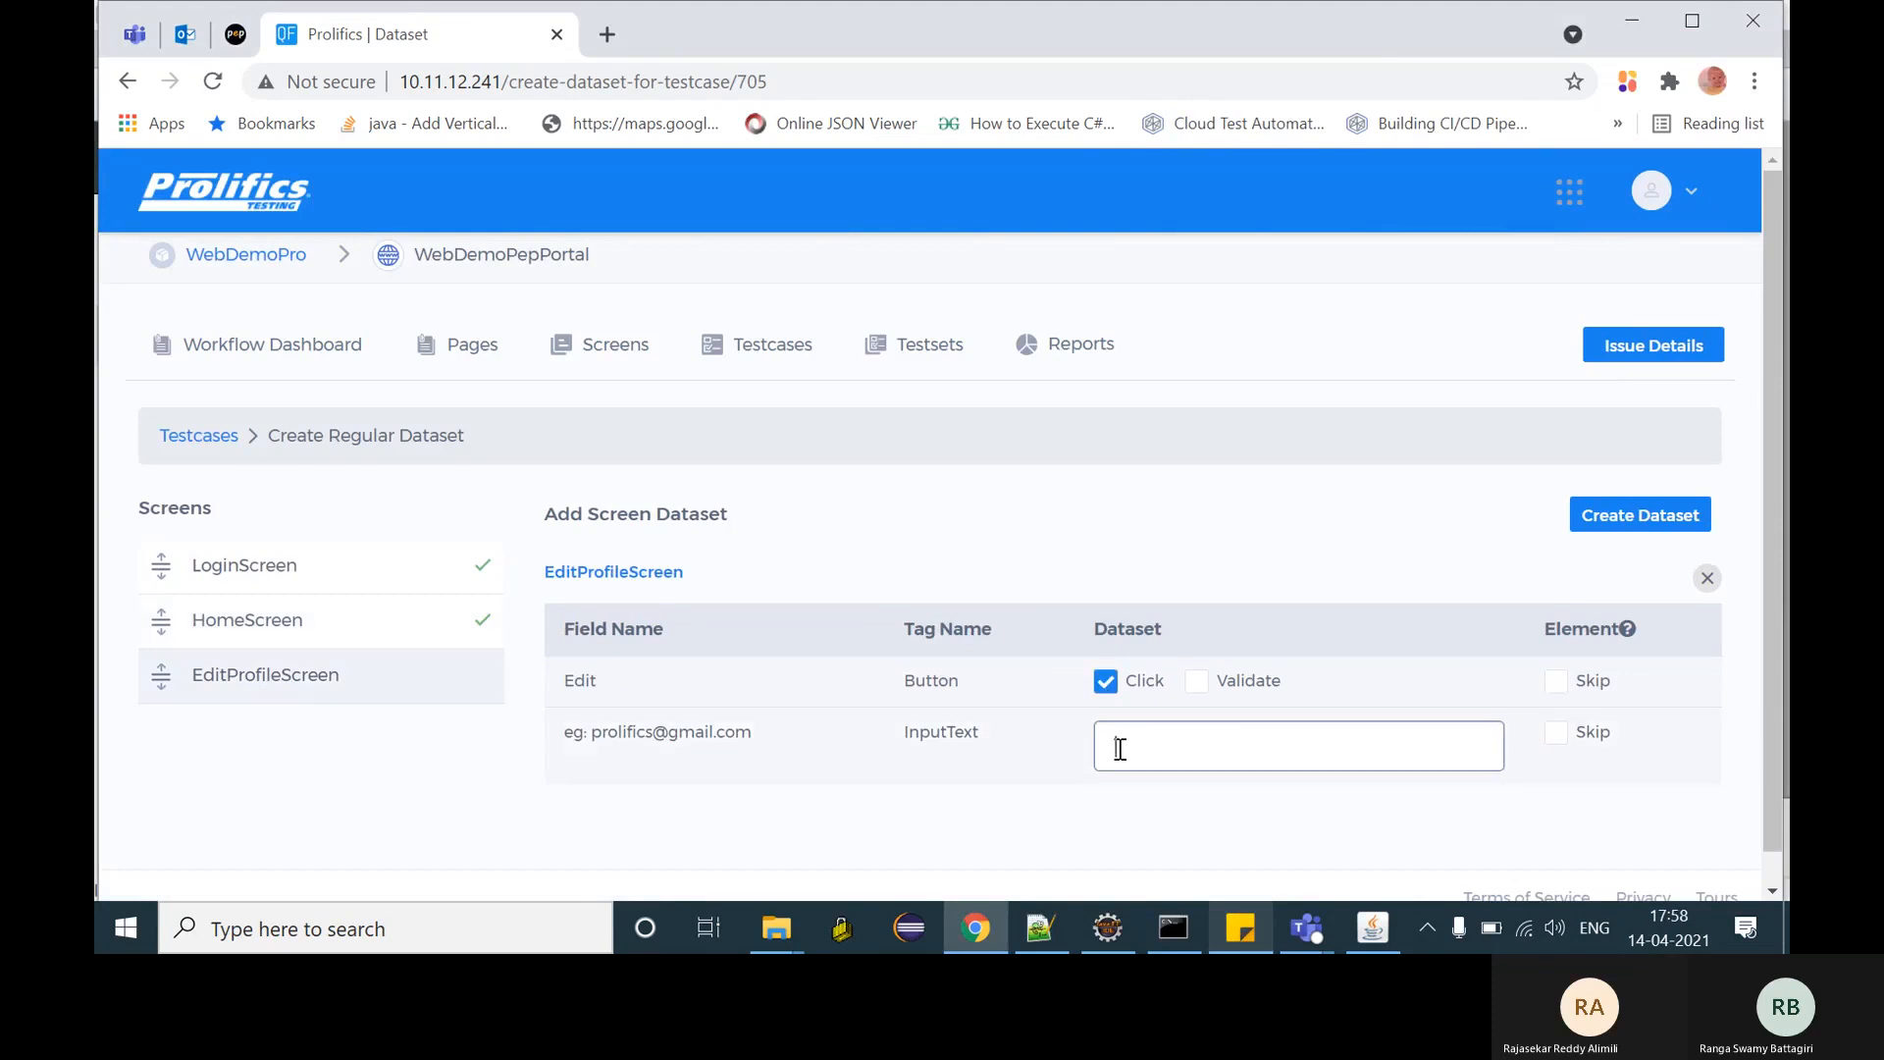
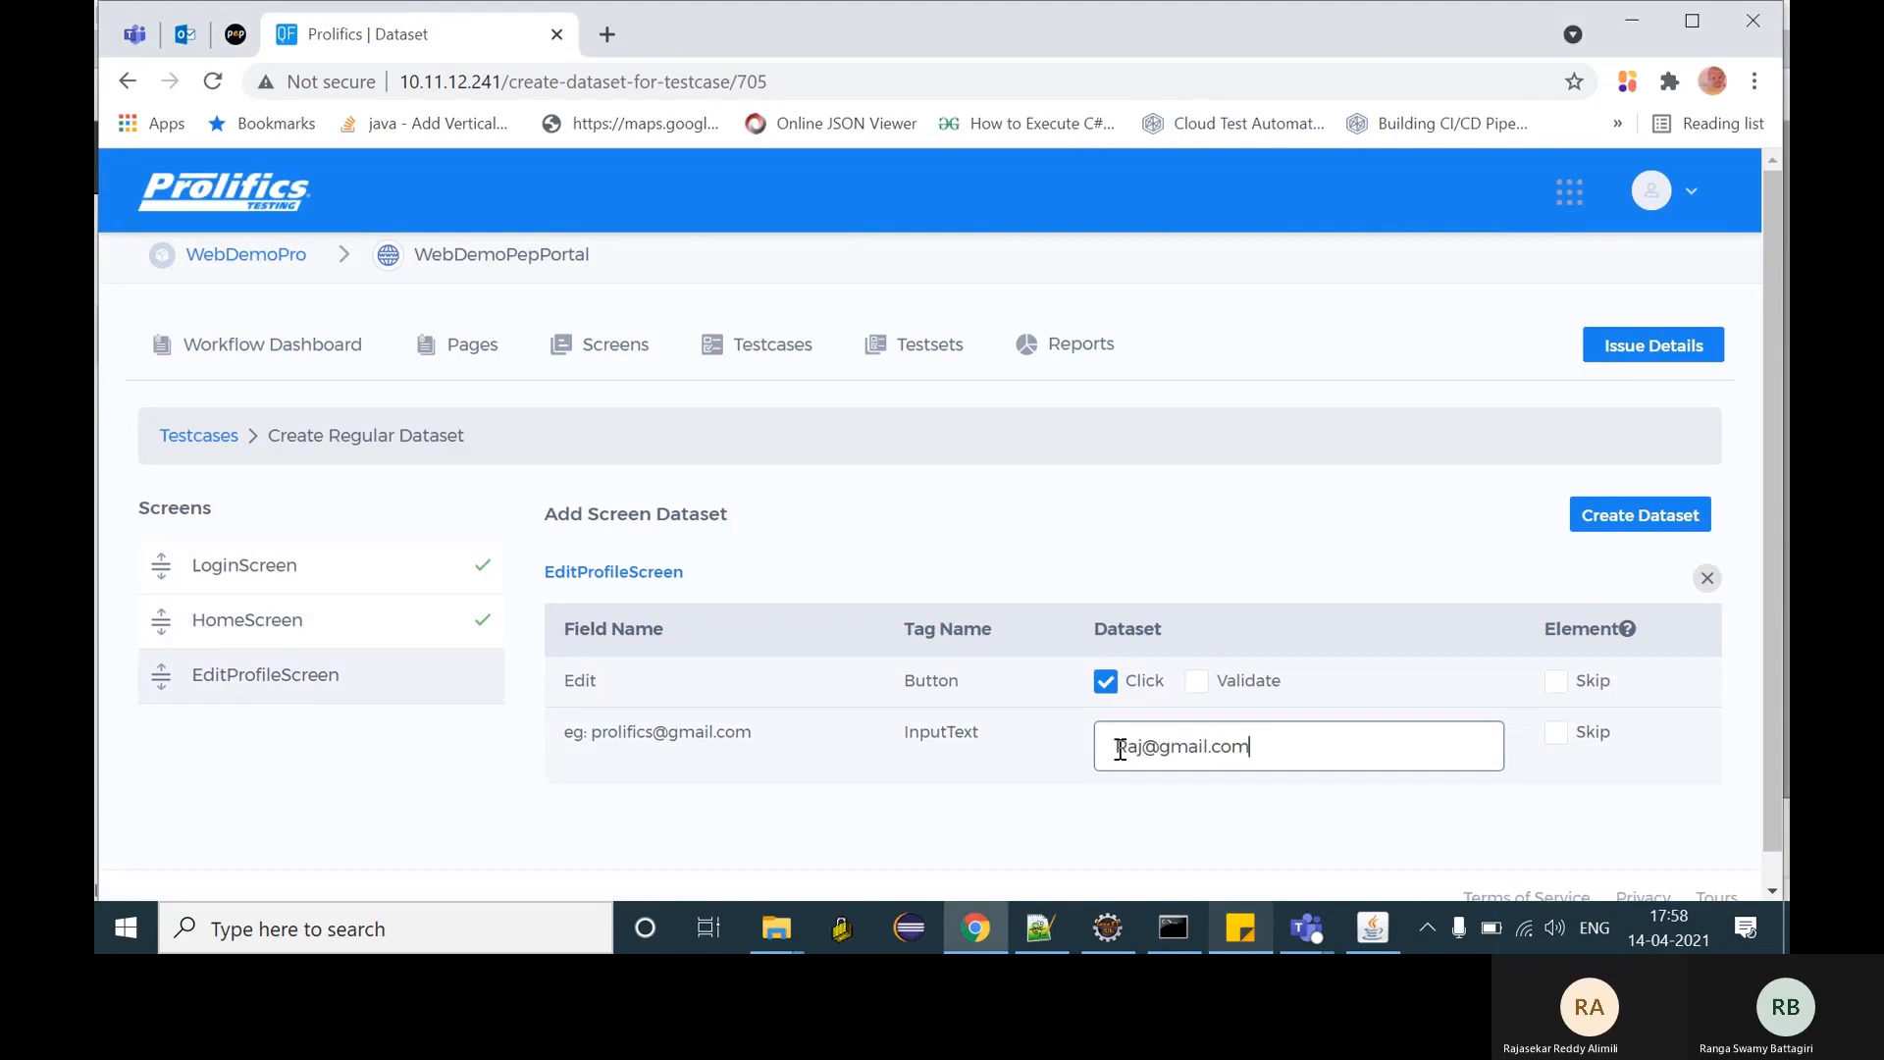
- Create dataset Ds1 with description 'desc' and acknowledge the success message
left_click(1641, 527)
left_click(795, 346)
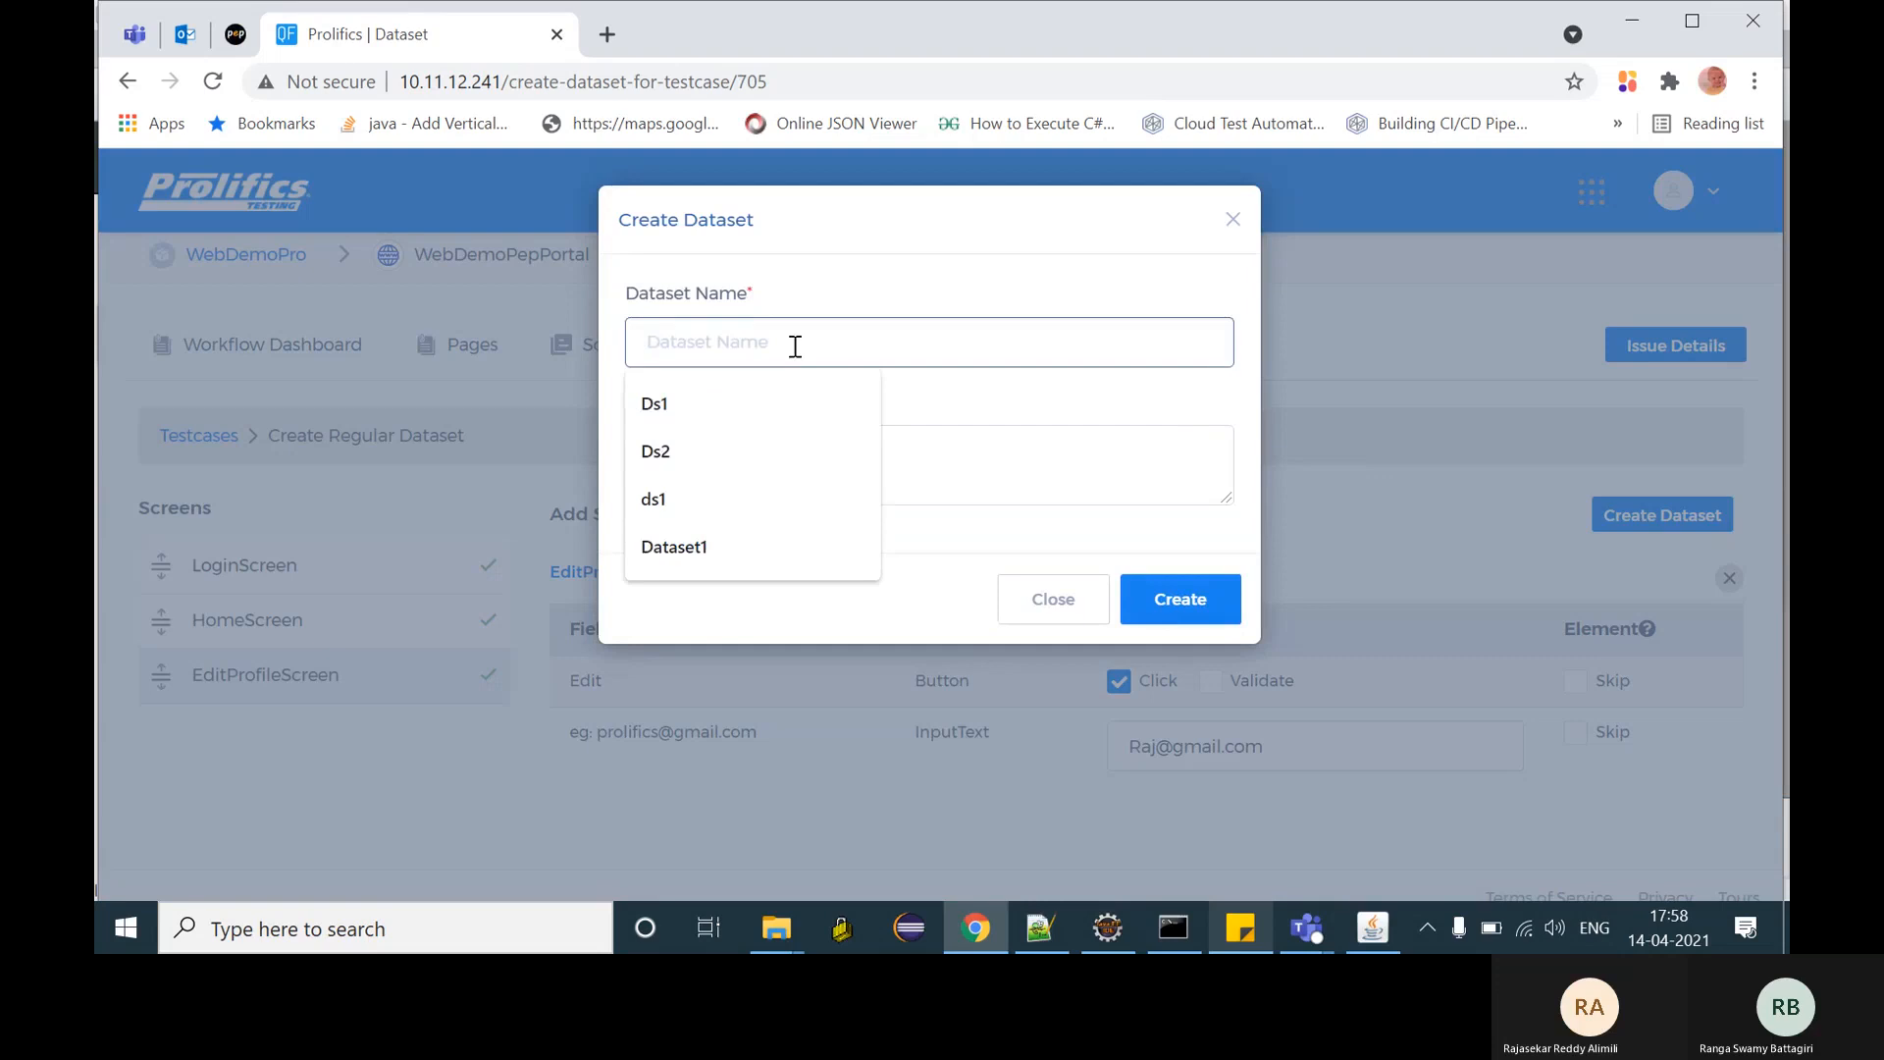
left_click(703, 405)
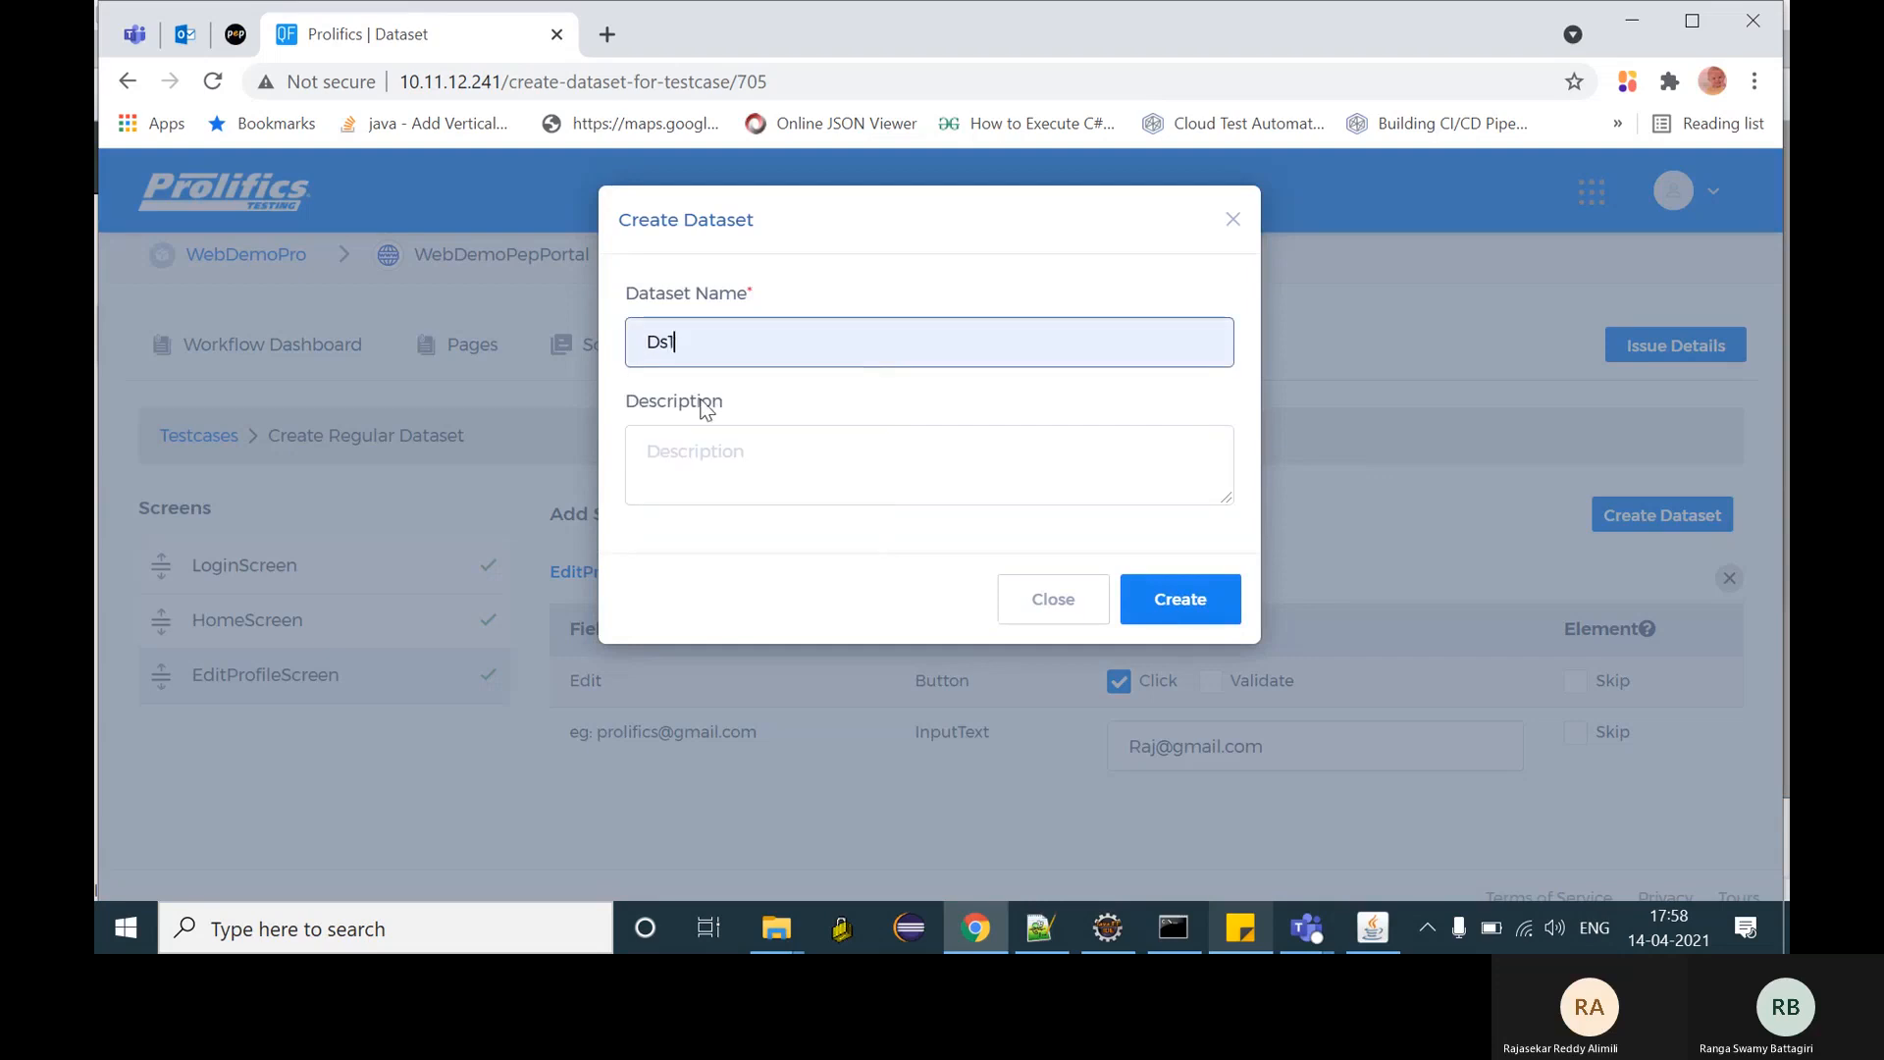
left_click(816, 473)
type("desc")
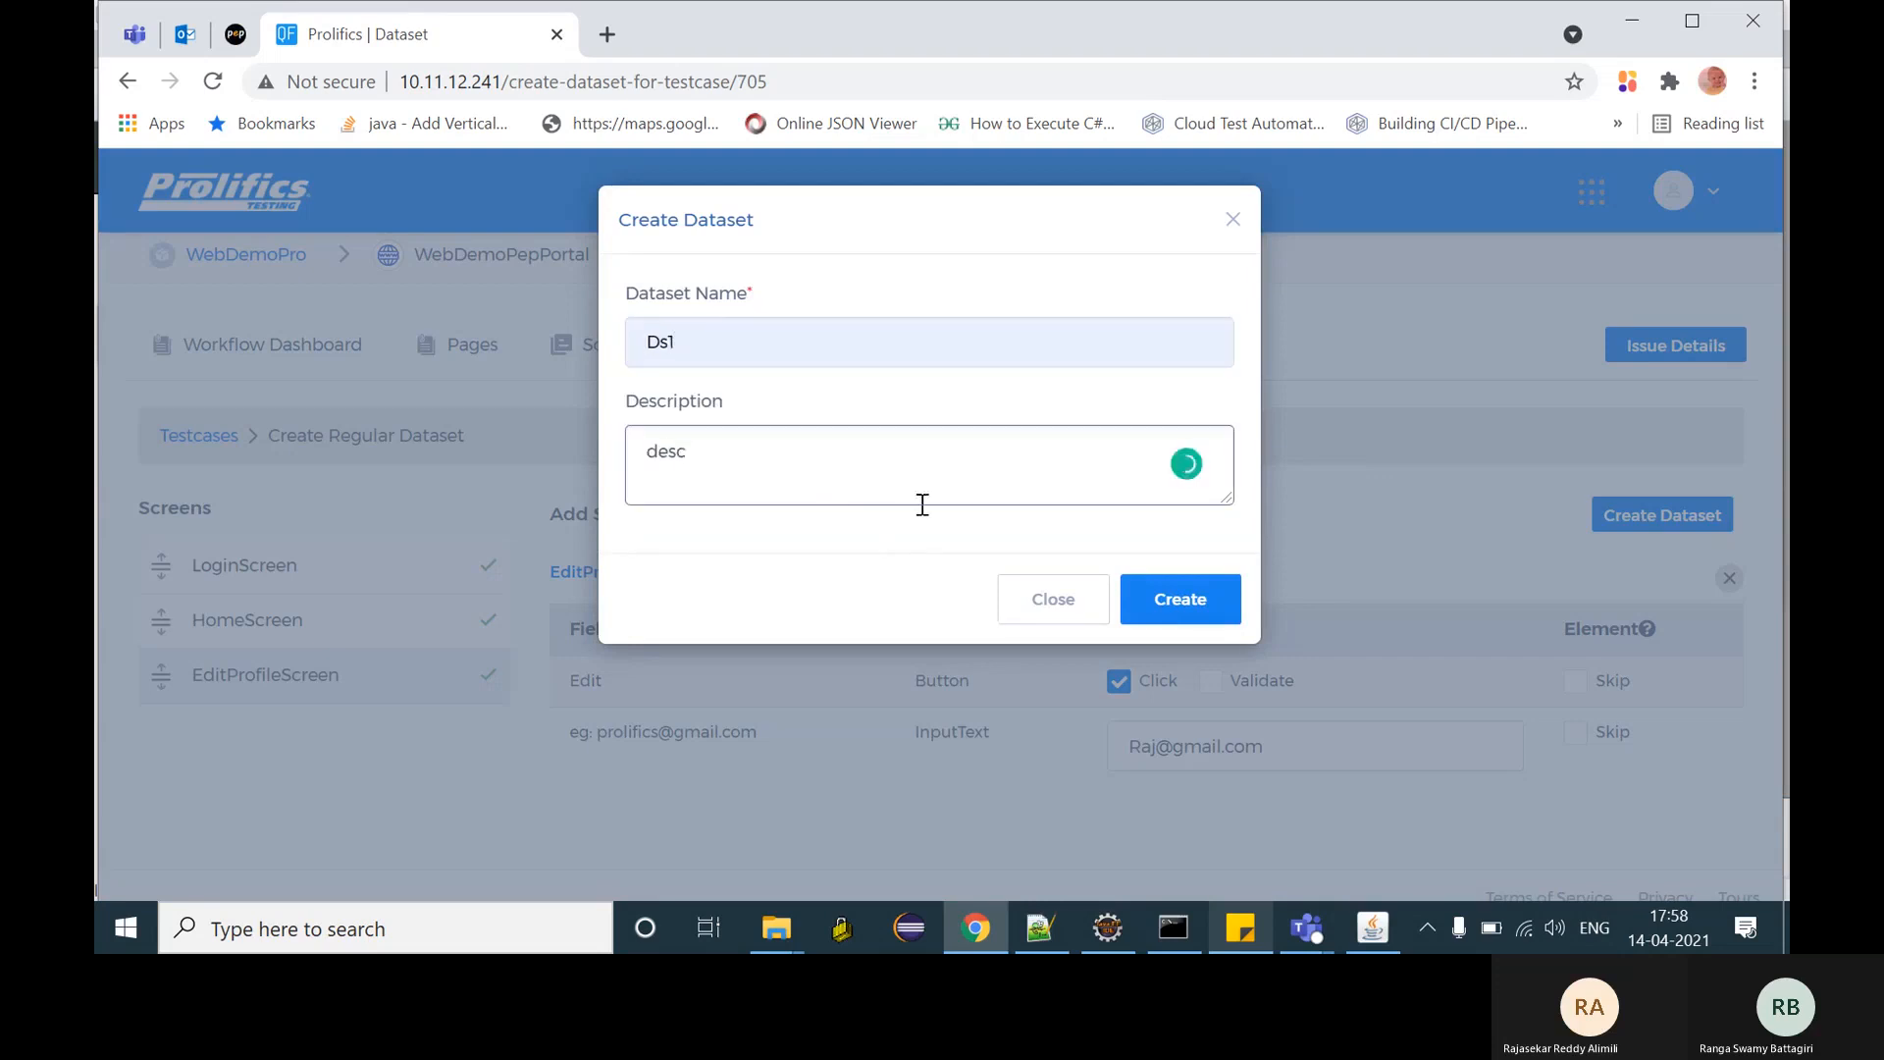
left_click(1205, 613)
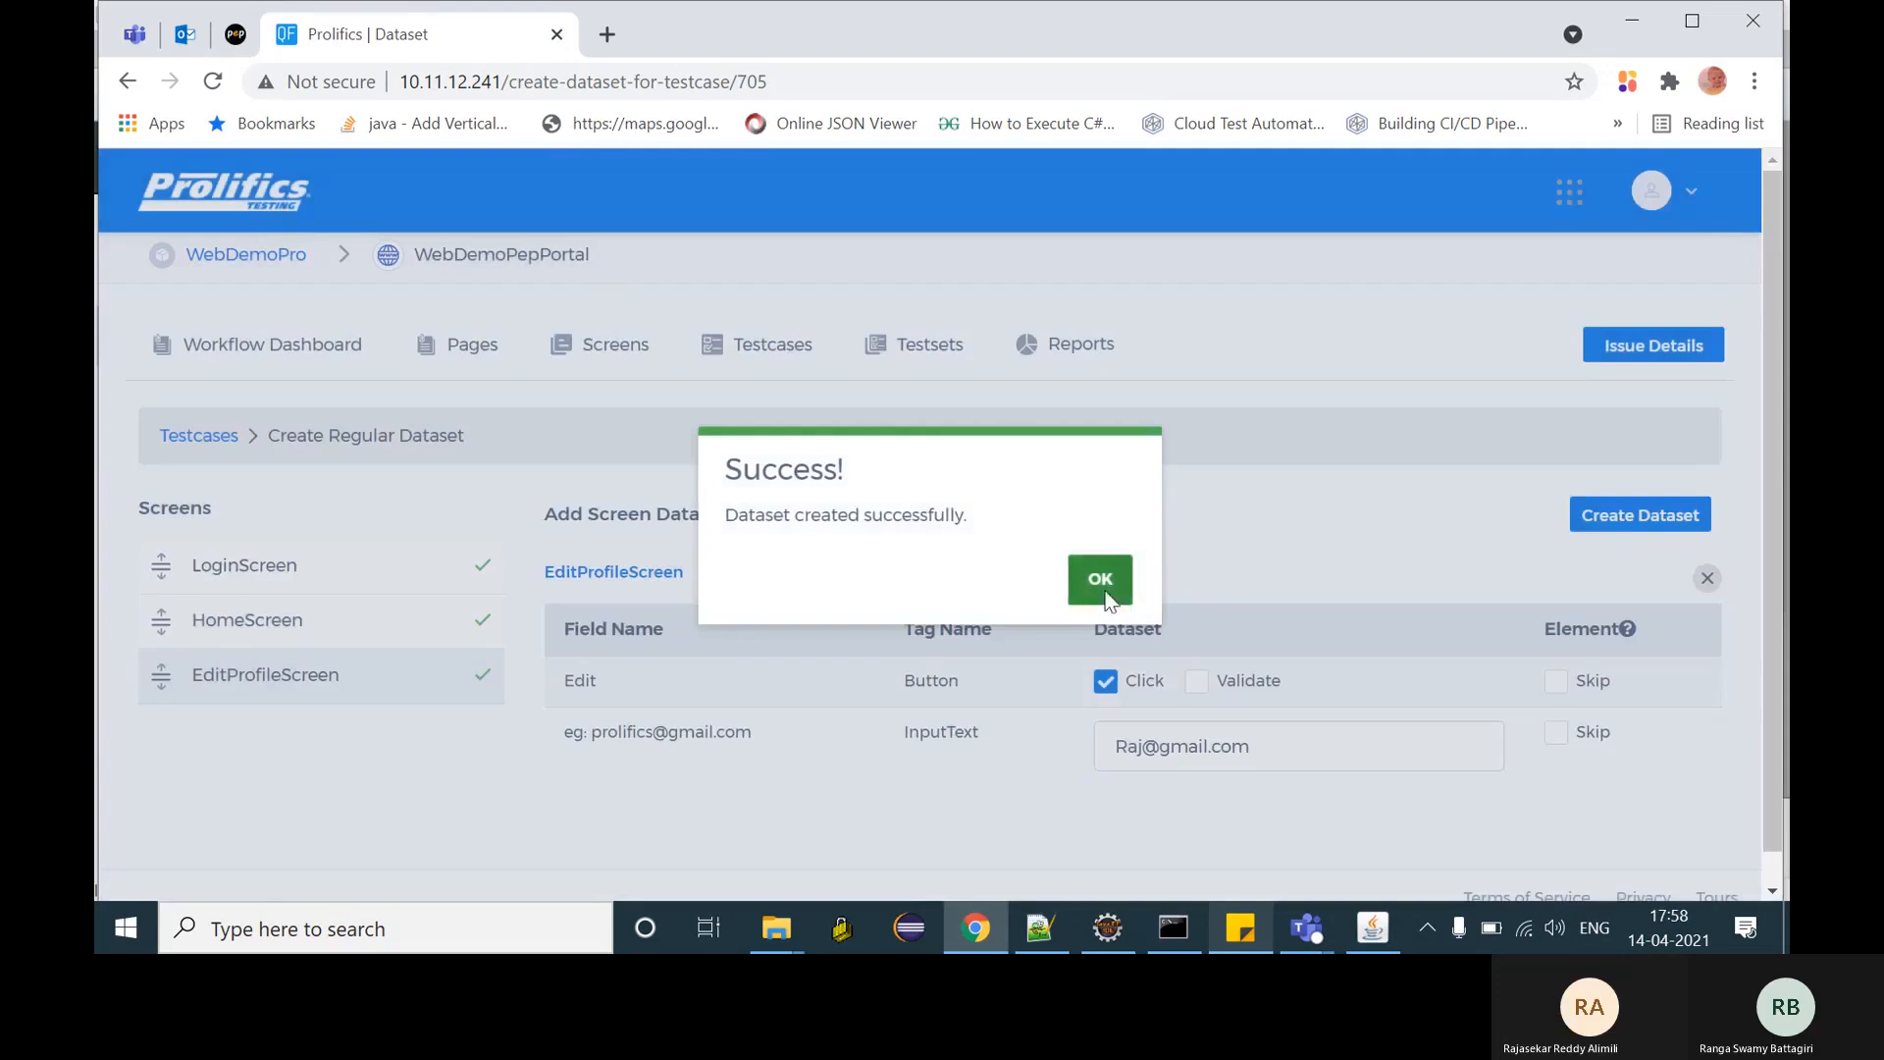
left_click(1100, 581)
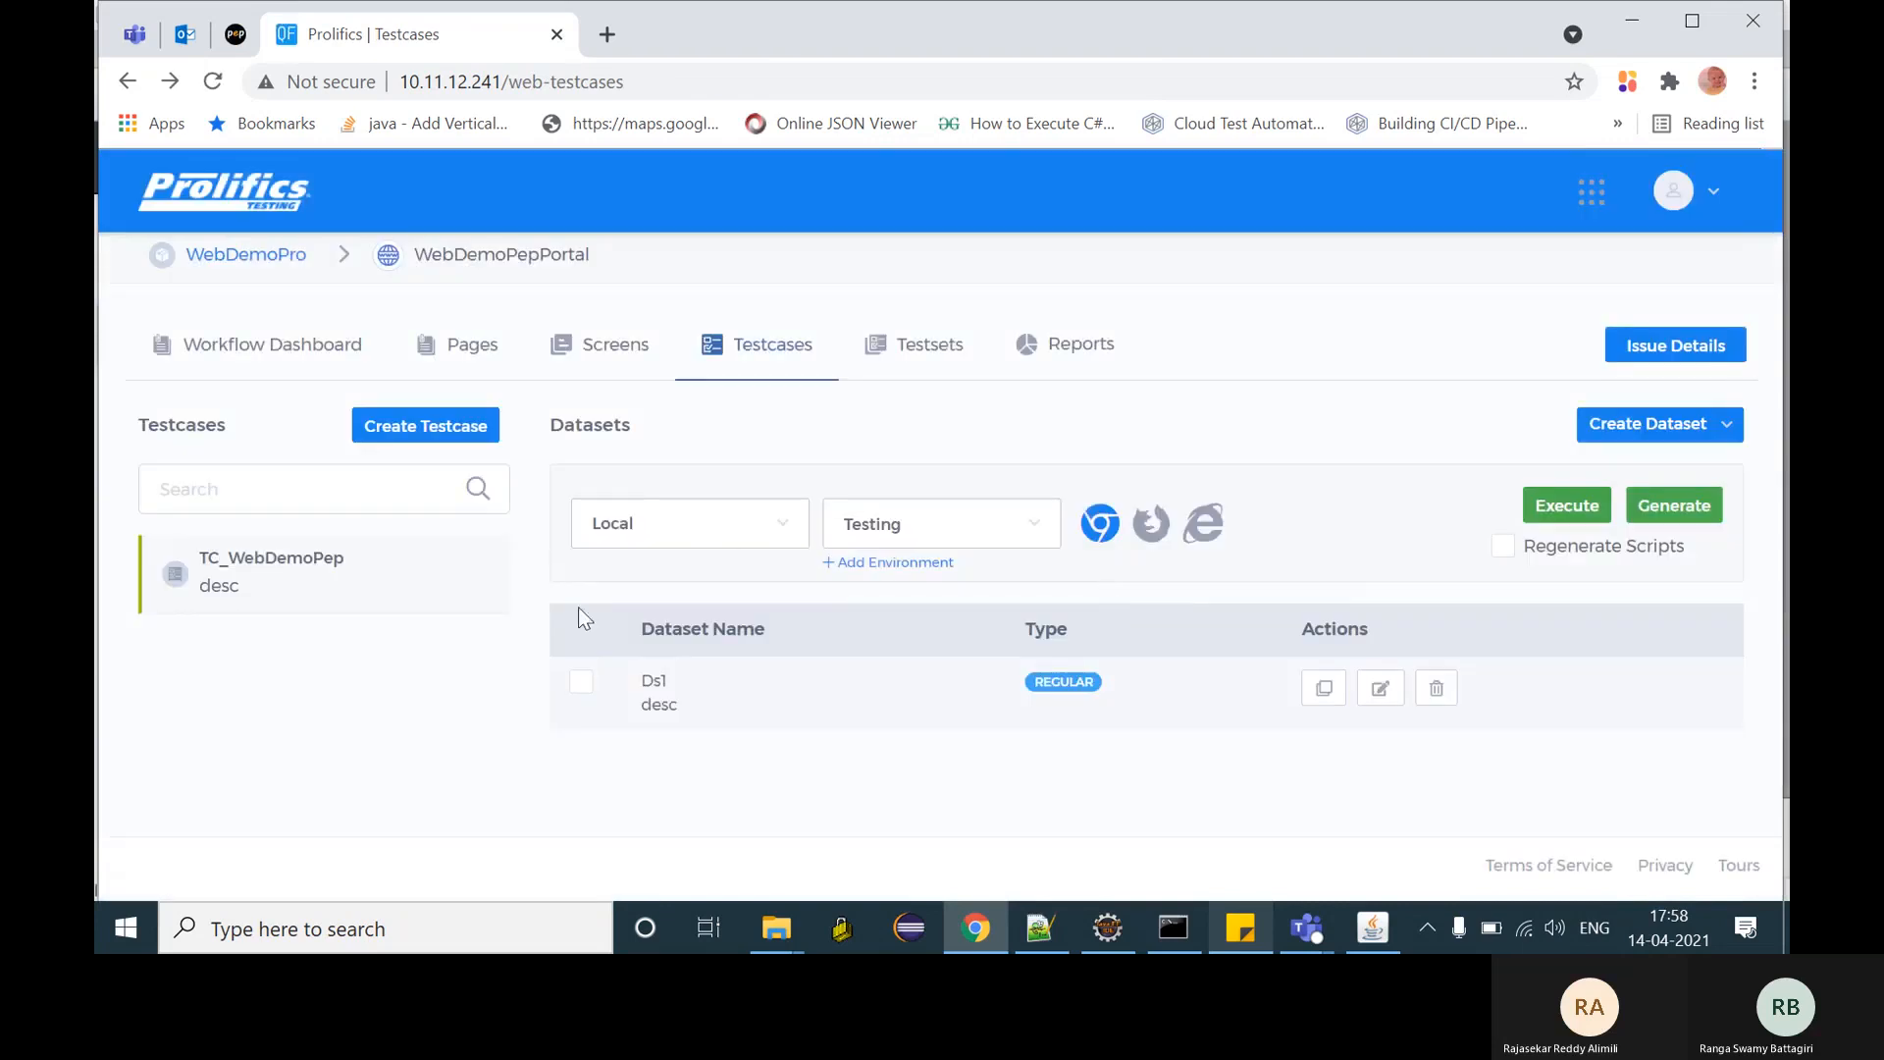
- Execute TC_WebDemoPep with dataset Ds1, Local run environment and Testing build
left_click(581, 684)
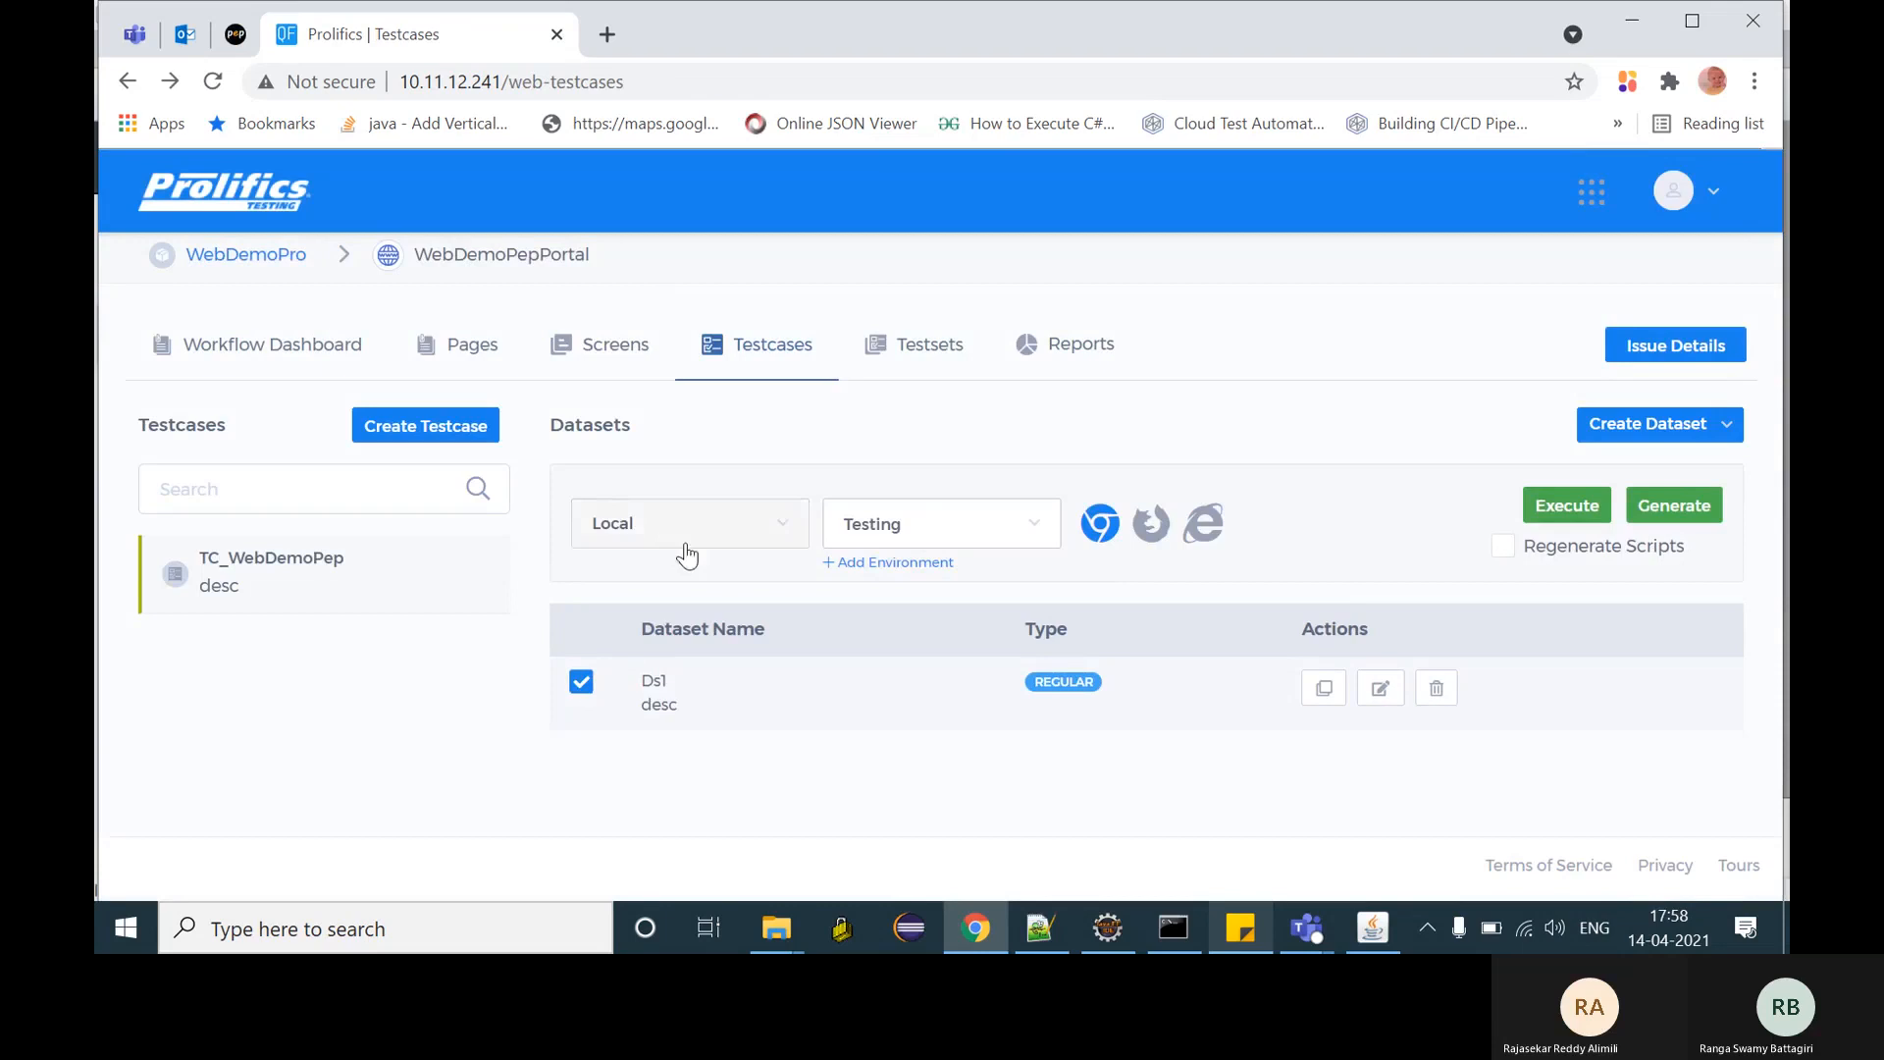
left_click(693, 542)
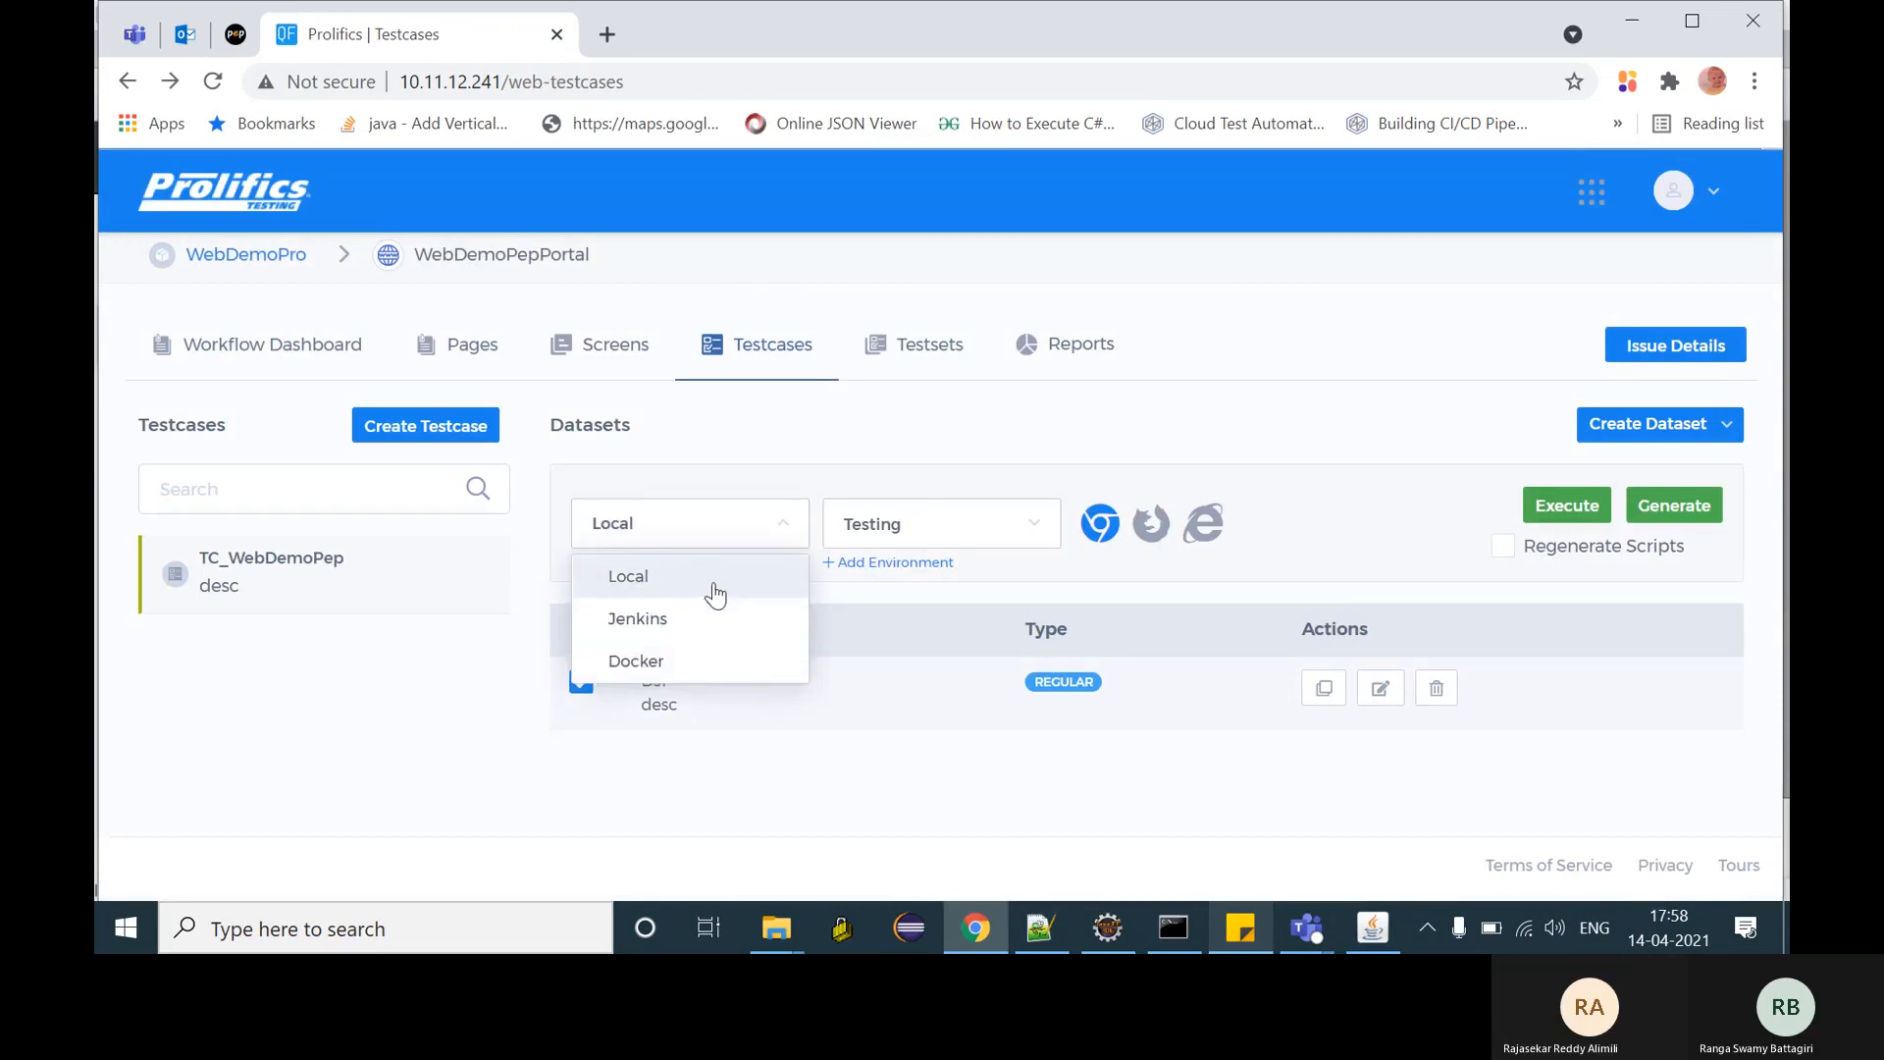
left_click(715, 579)
left_click(899, 546)
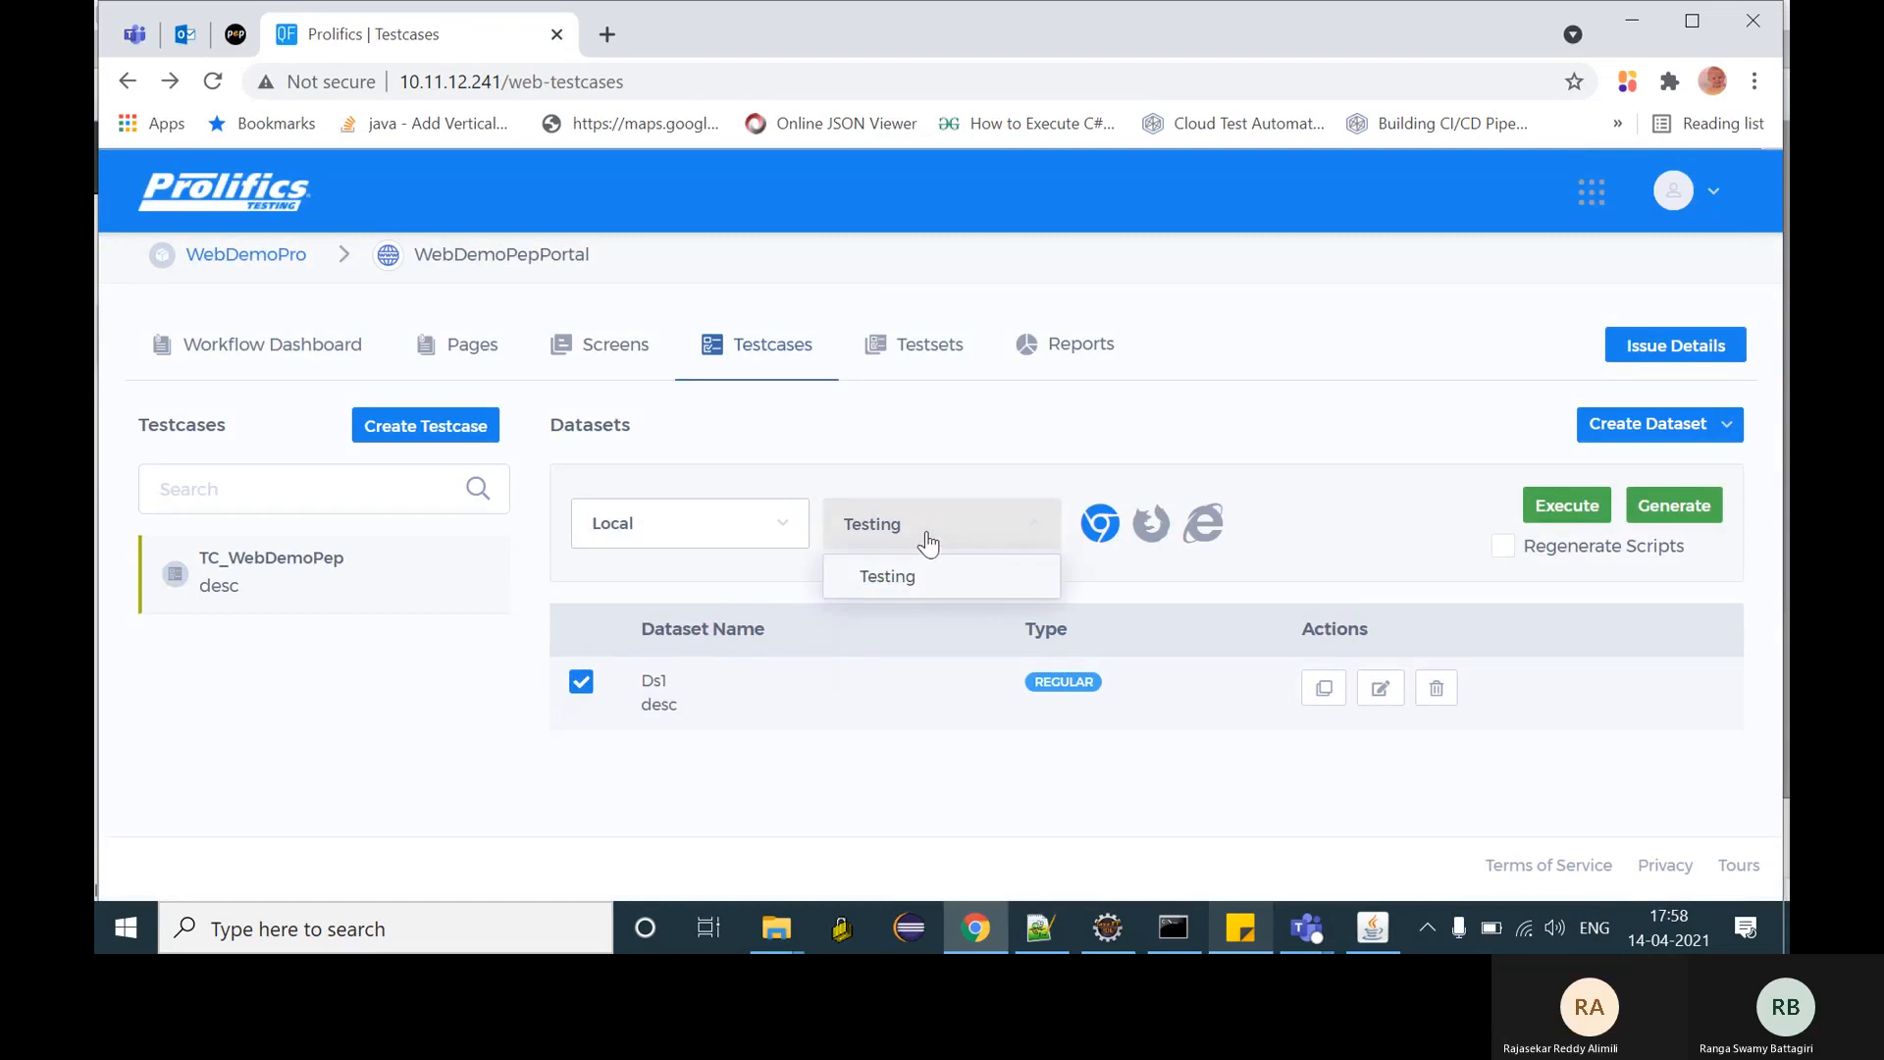
left_click(943, 585)
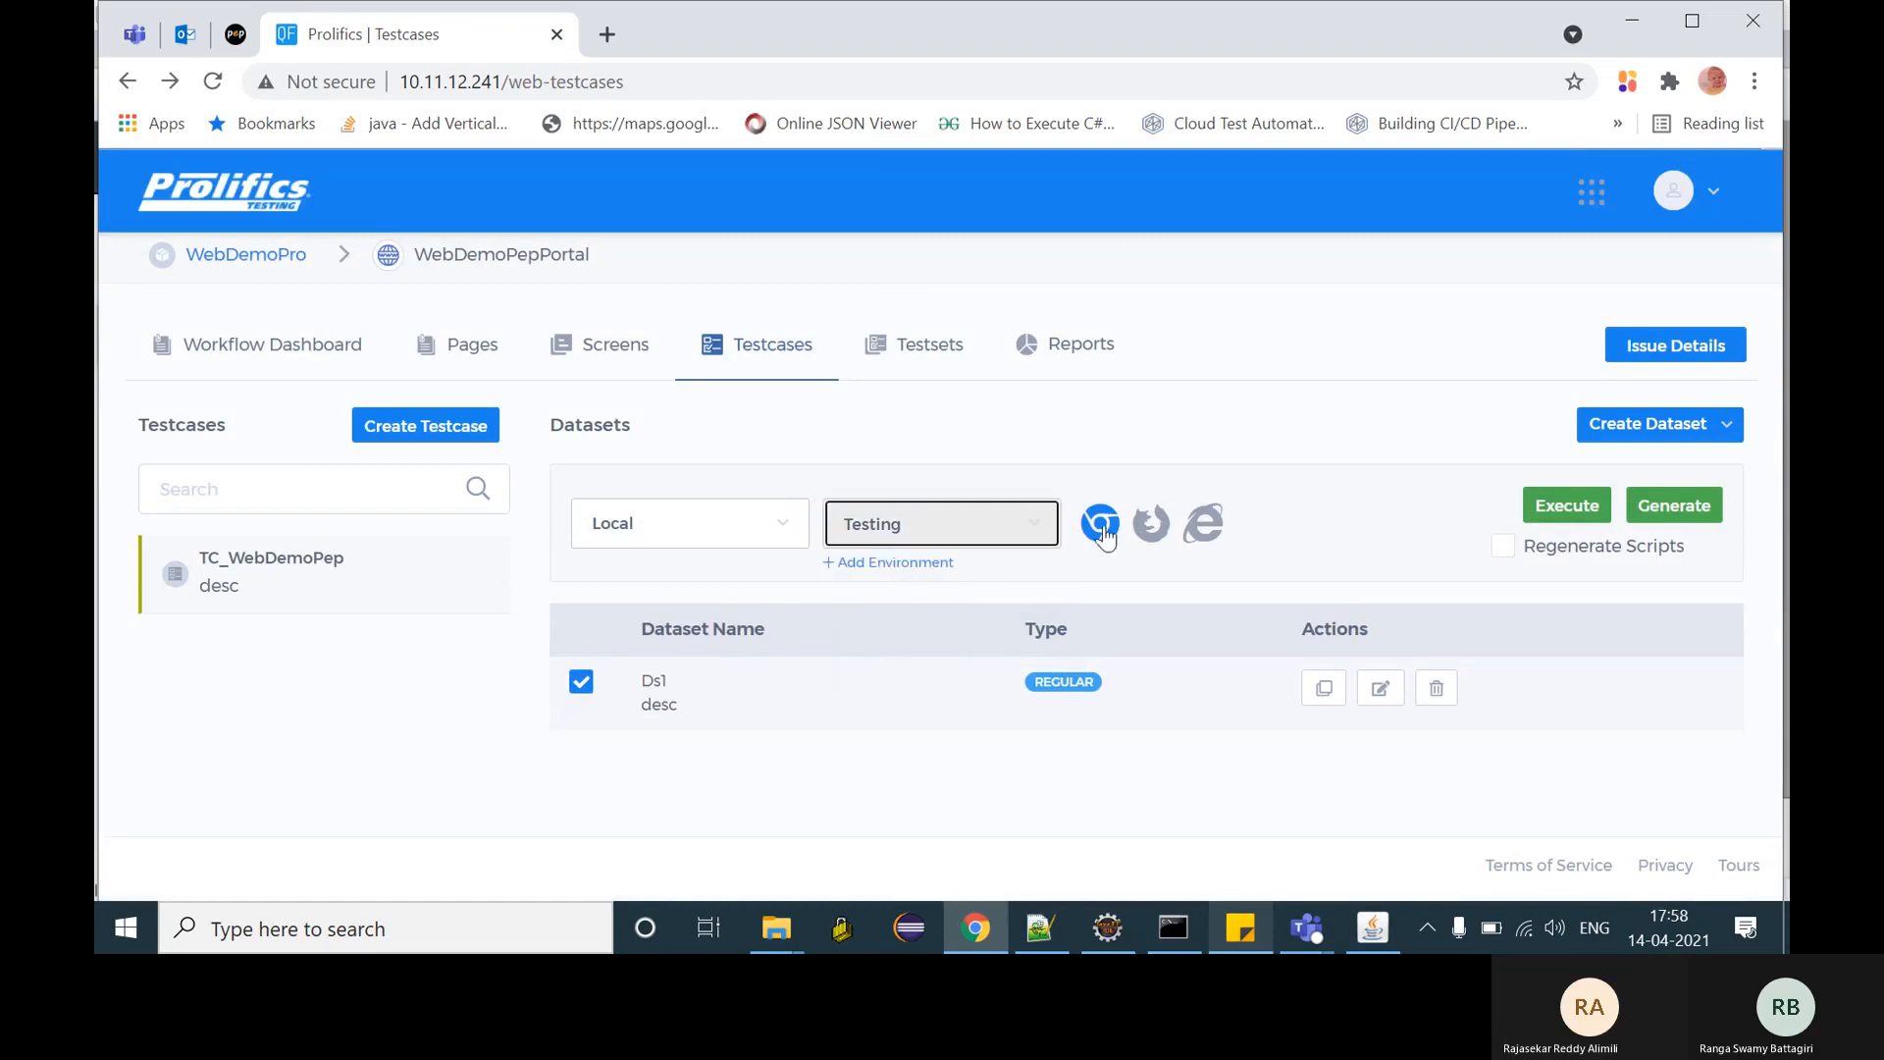
left_click(1592, 513)
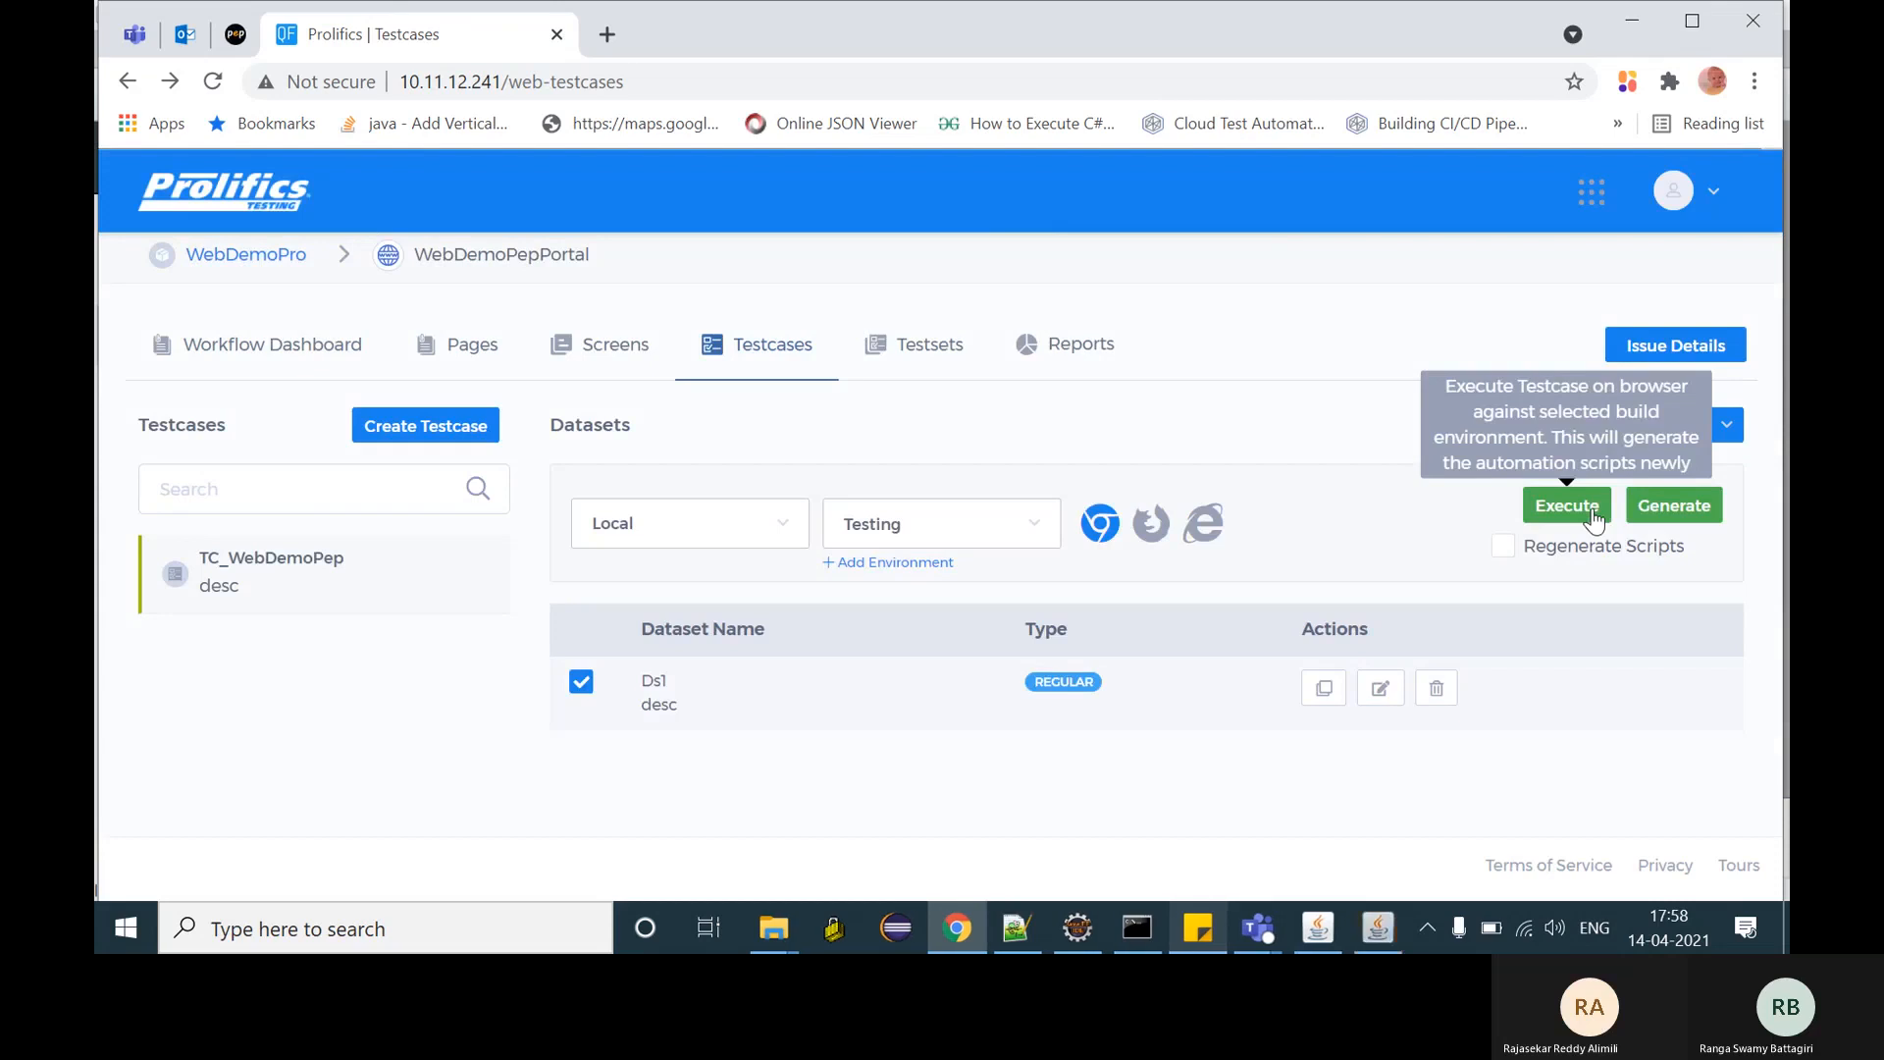
- Watch the TC_WebDemoPep Ds1 run until all 4 of 4 tasks finish and Done appears
left_click(1386, 924)
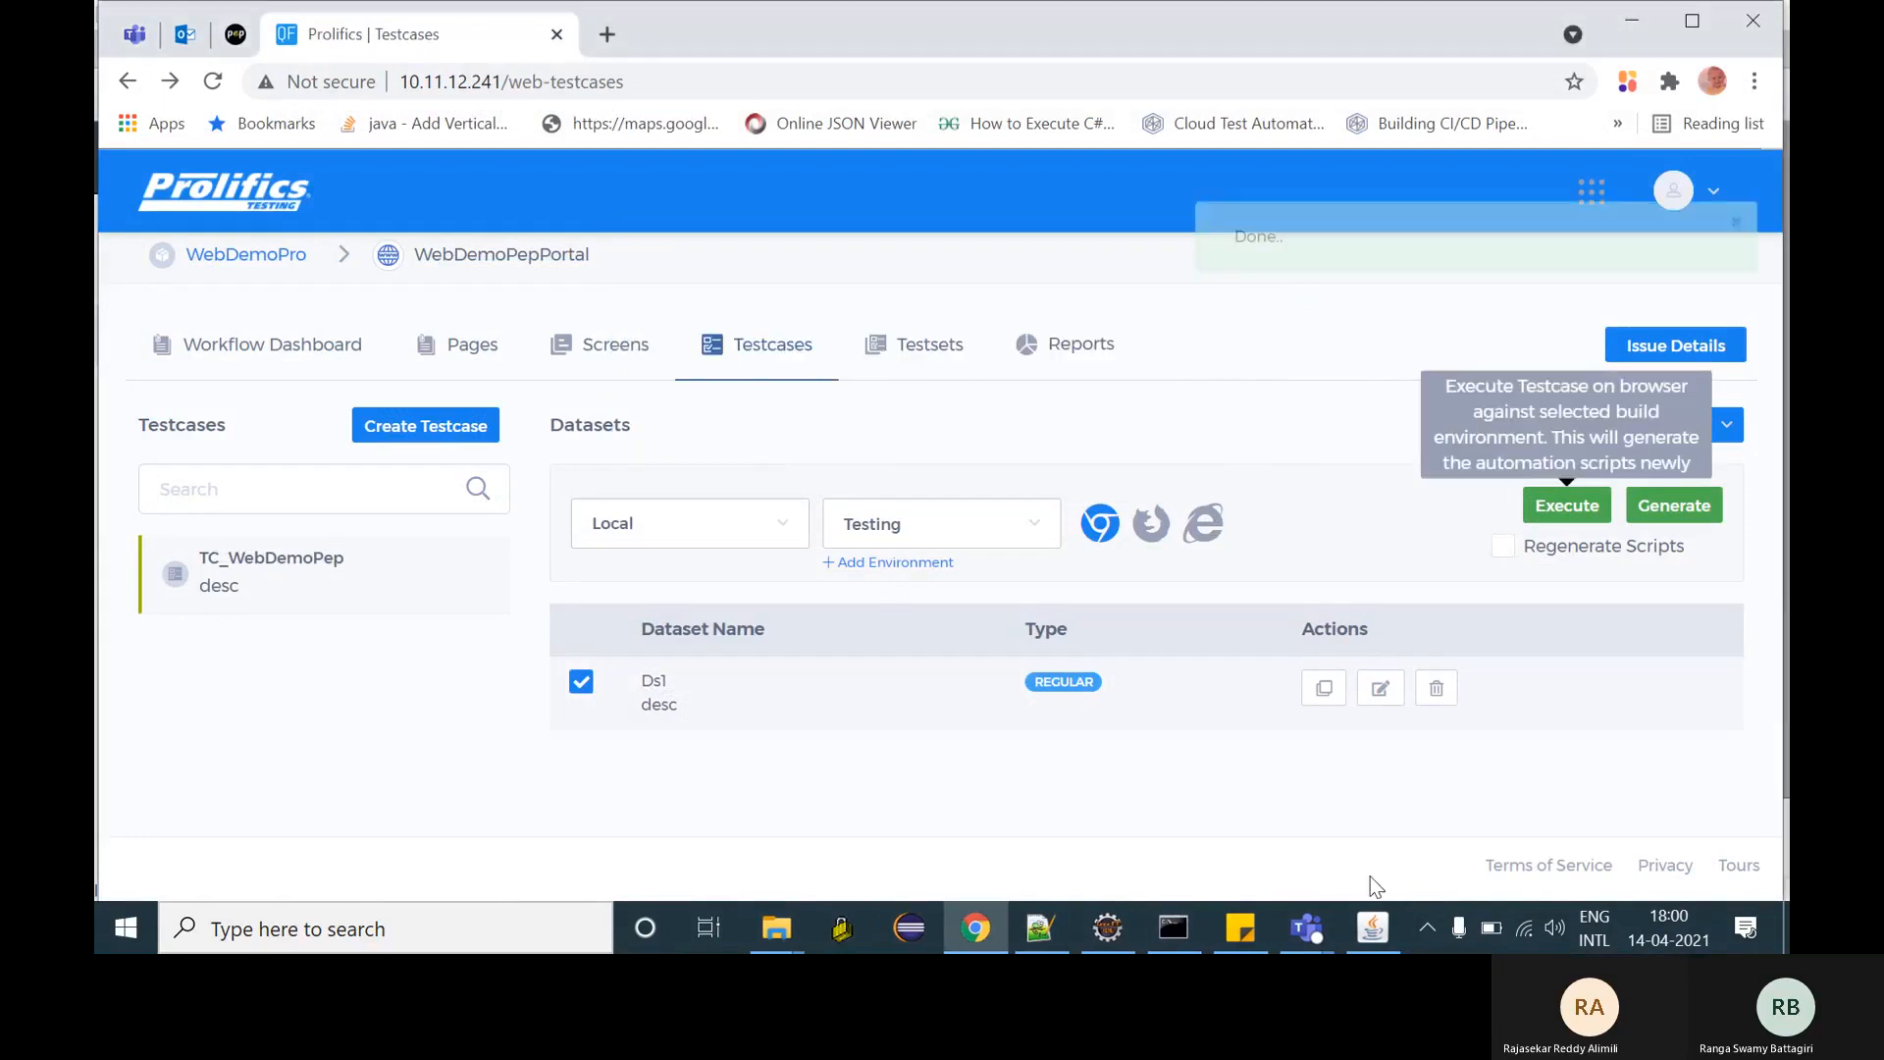
- Review the TC_WebDemoPep - Ds1 detailed report, then return to the 1 pass, 0 fail reports list
left_click(1066, 374)
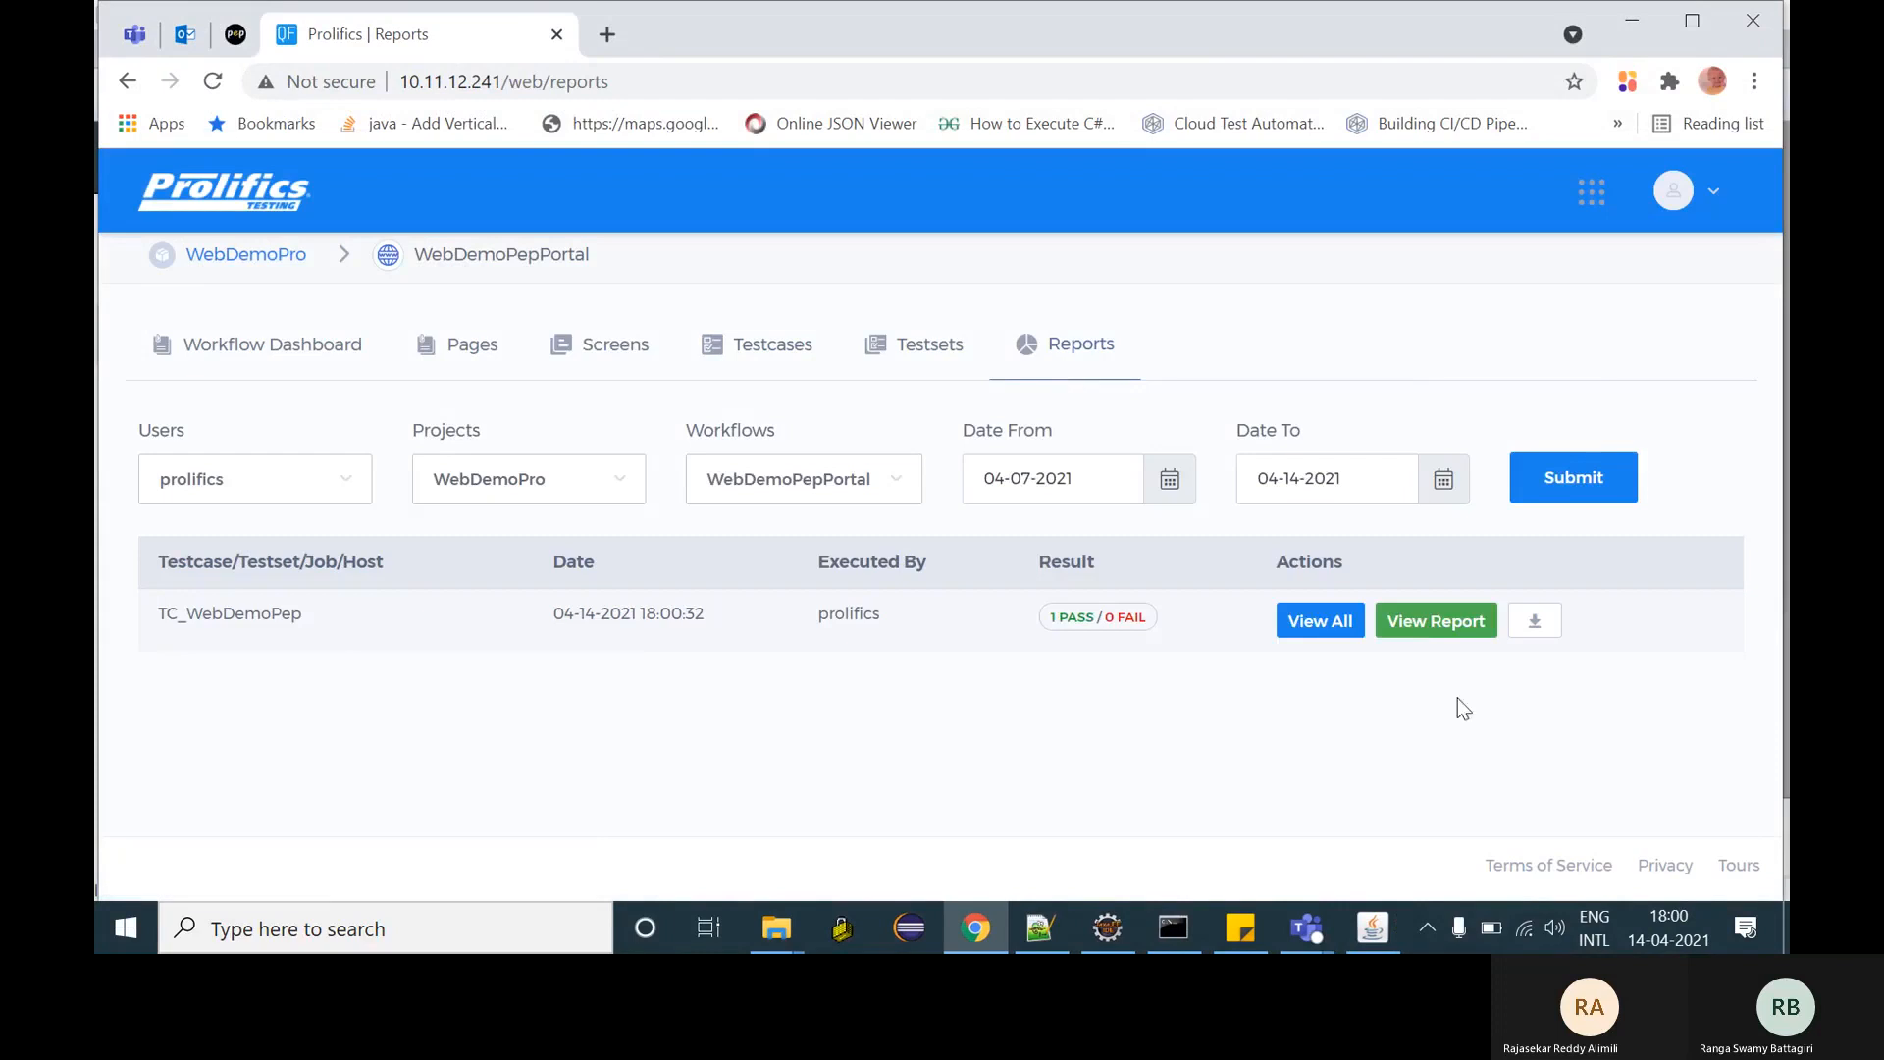
left_click(1418, 622)
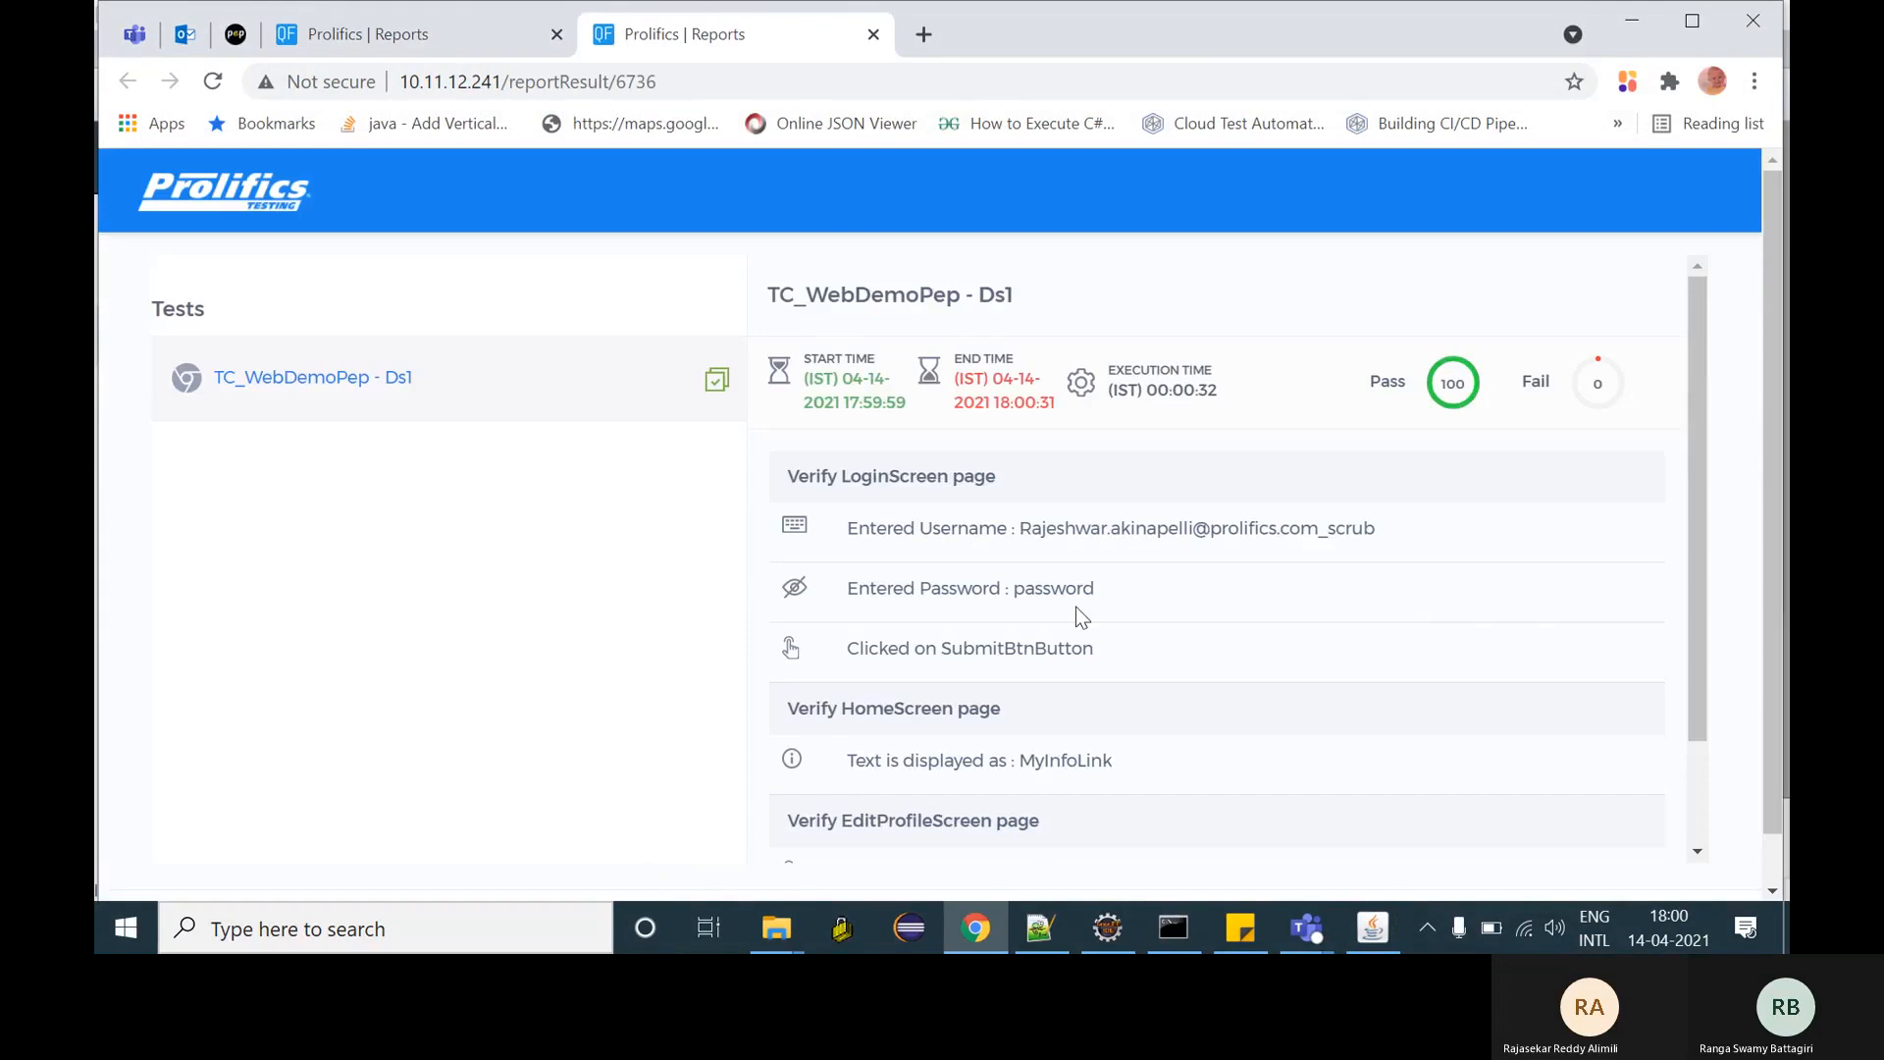
scroll(1075, 606, "down", 3)
scroll(1075, 607, "up", 3)
left_click(447, 39)
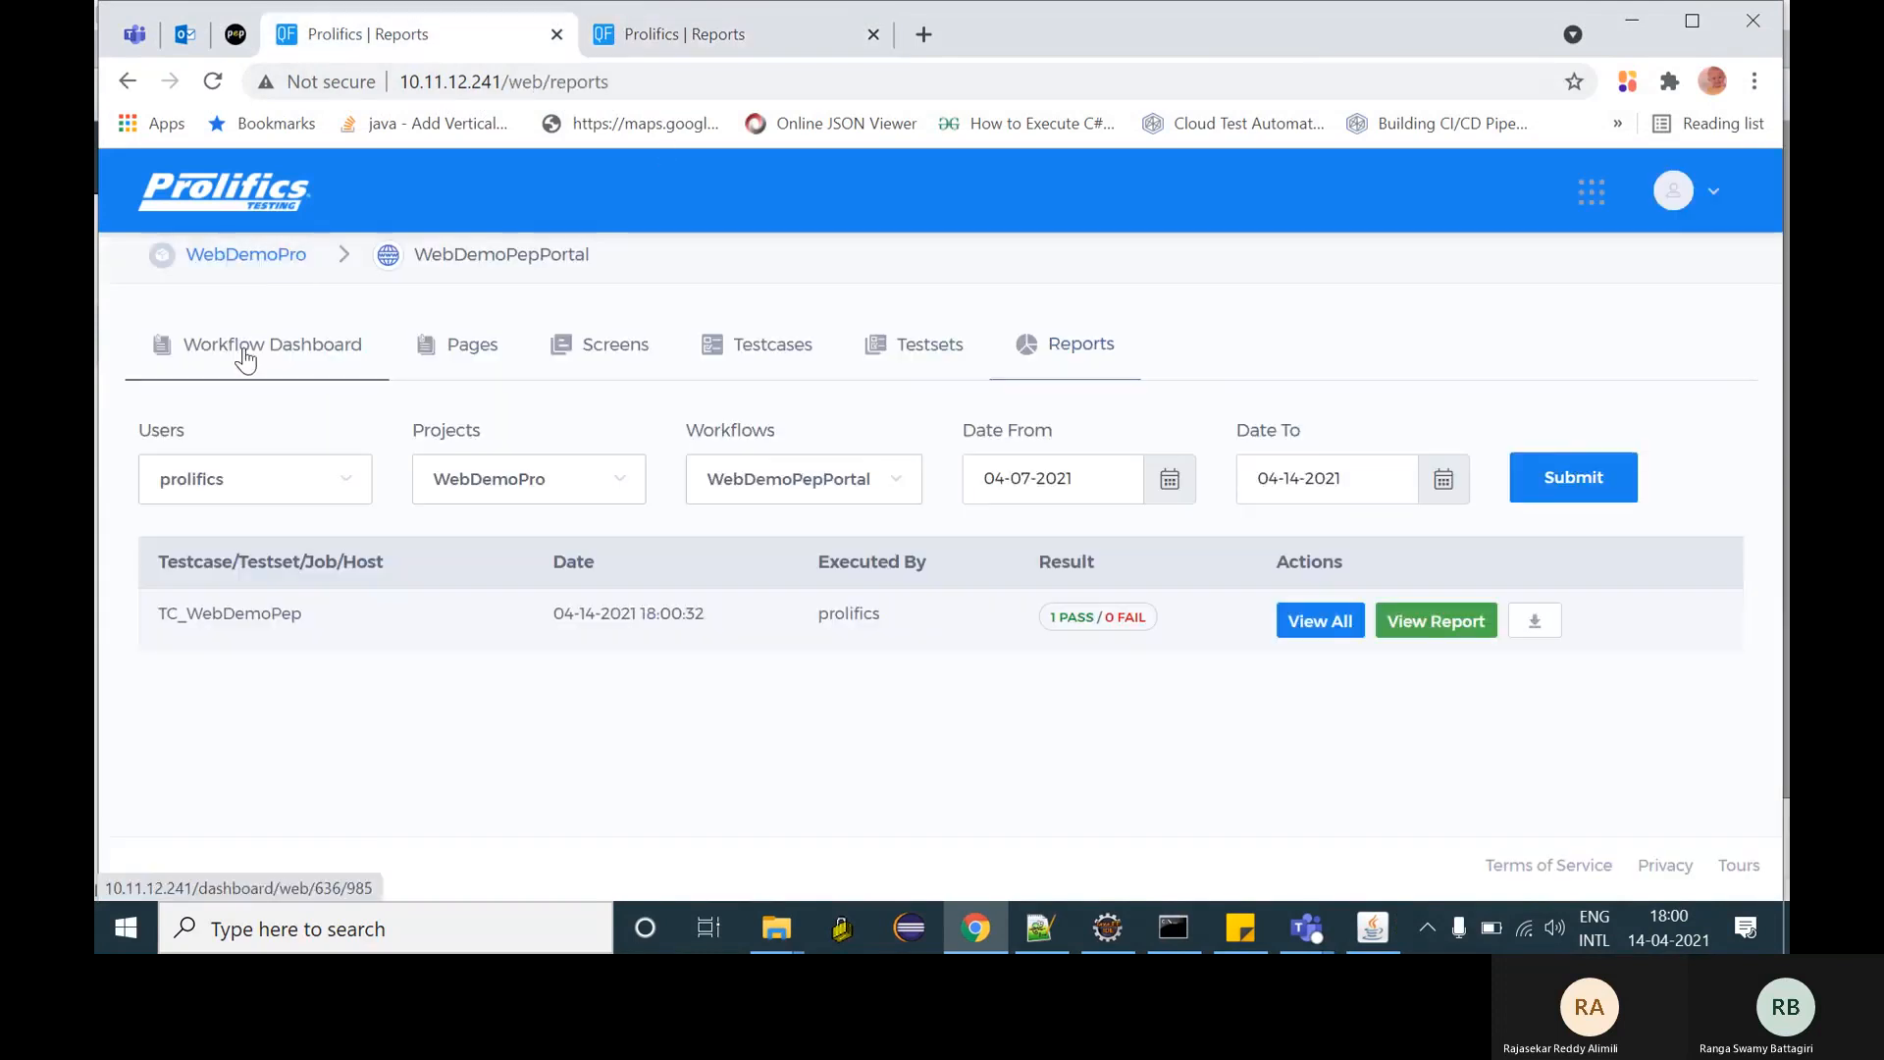
- Check the workflow dashboard charts for the 100% pass rate
left_click(245, 357)
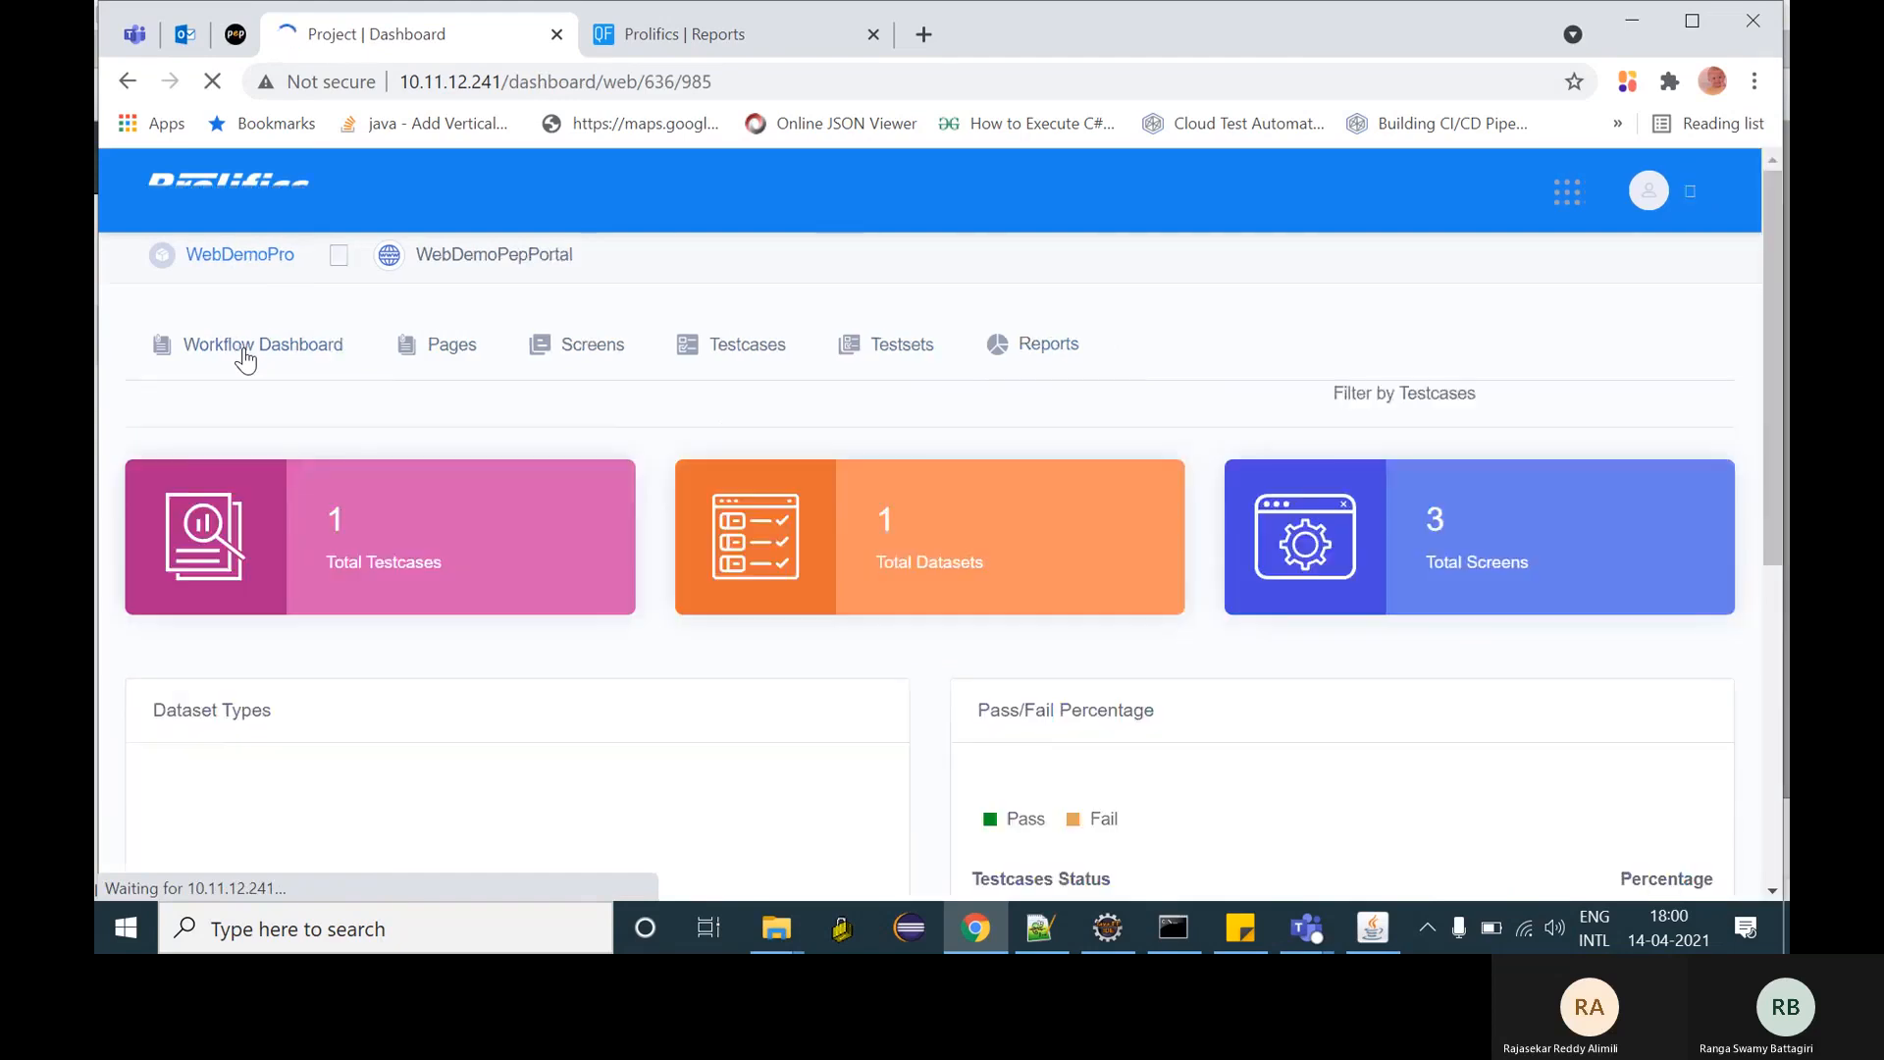
scroll(1007, 676, "down", 4)
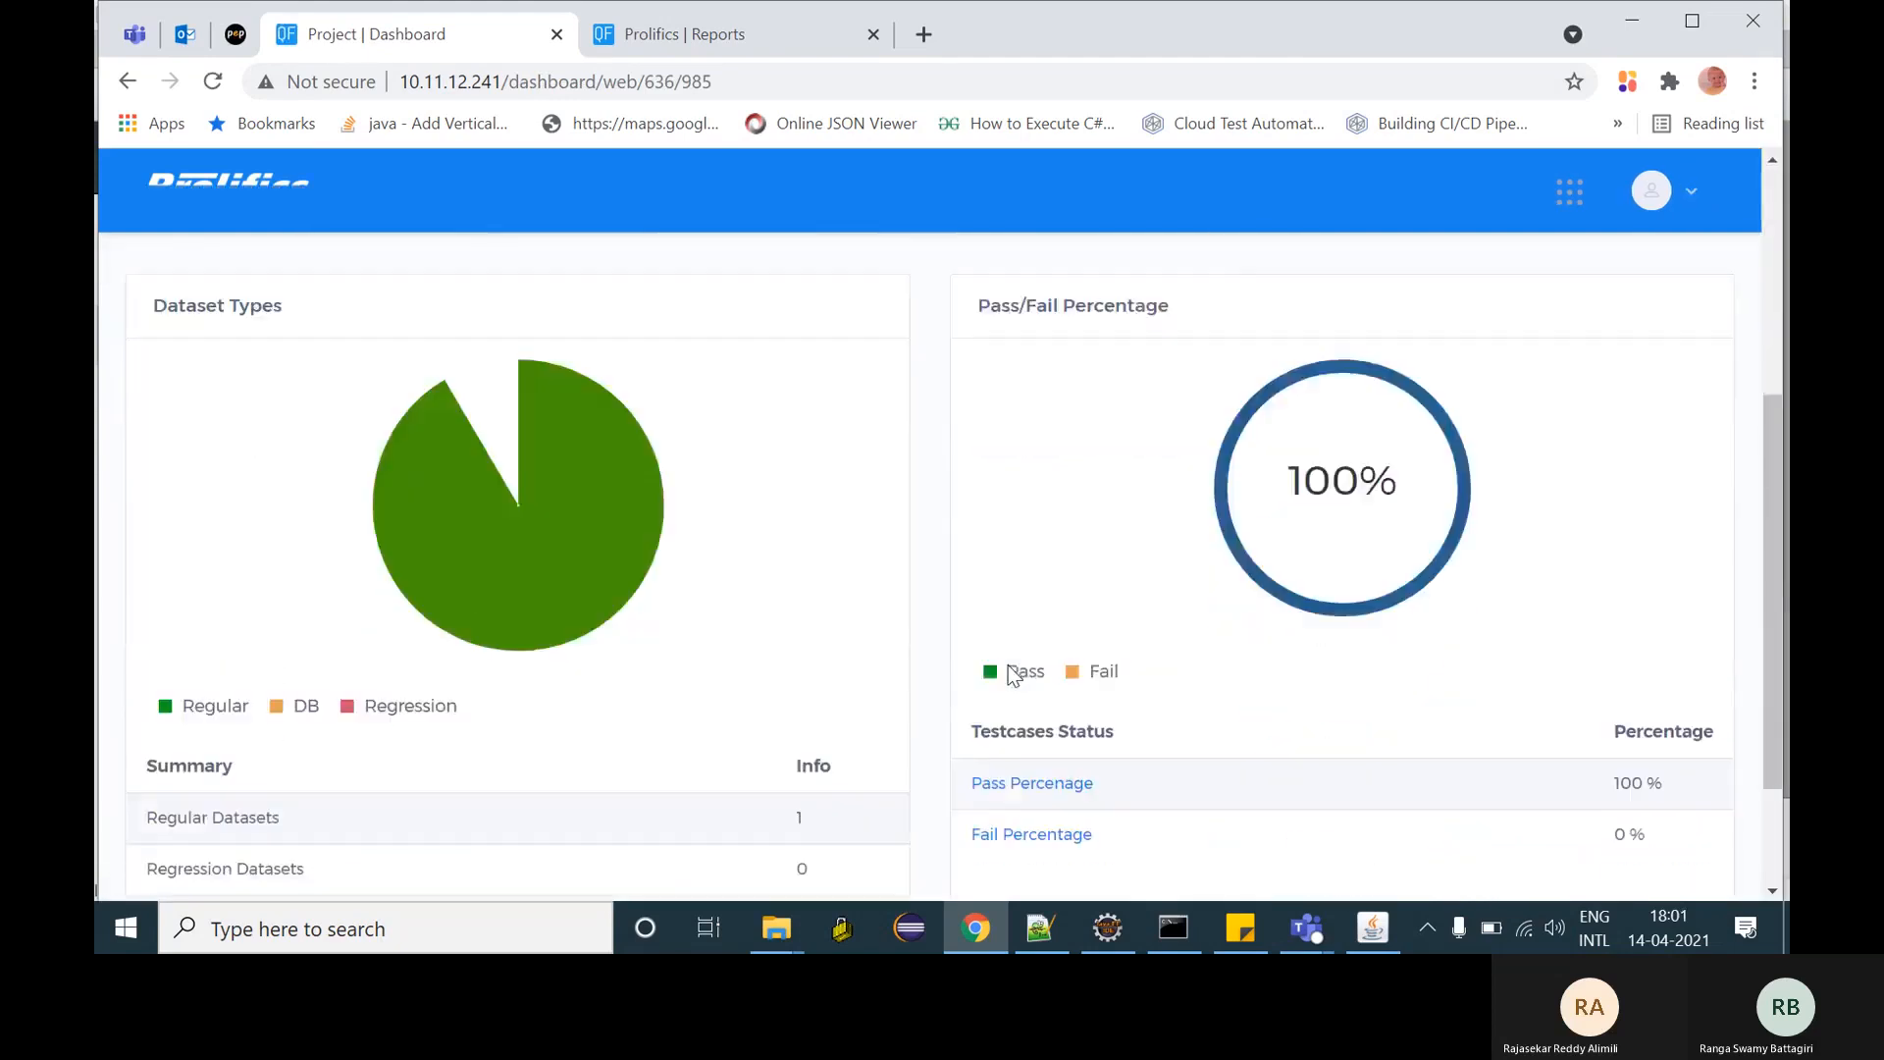
scroll(1011, 675, "down", 6)
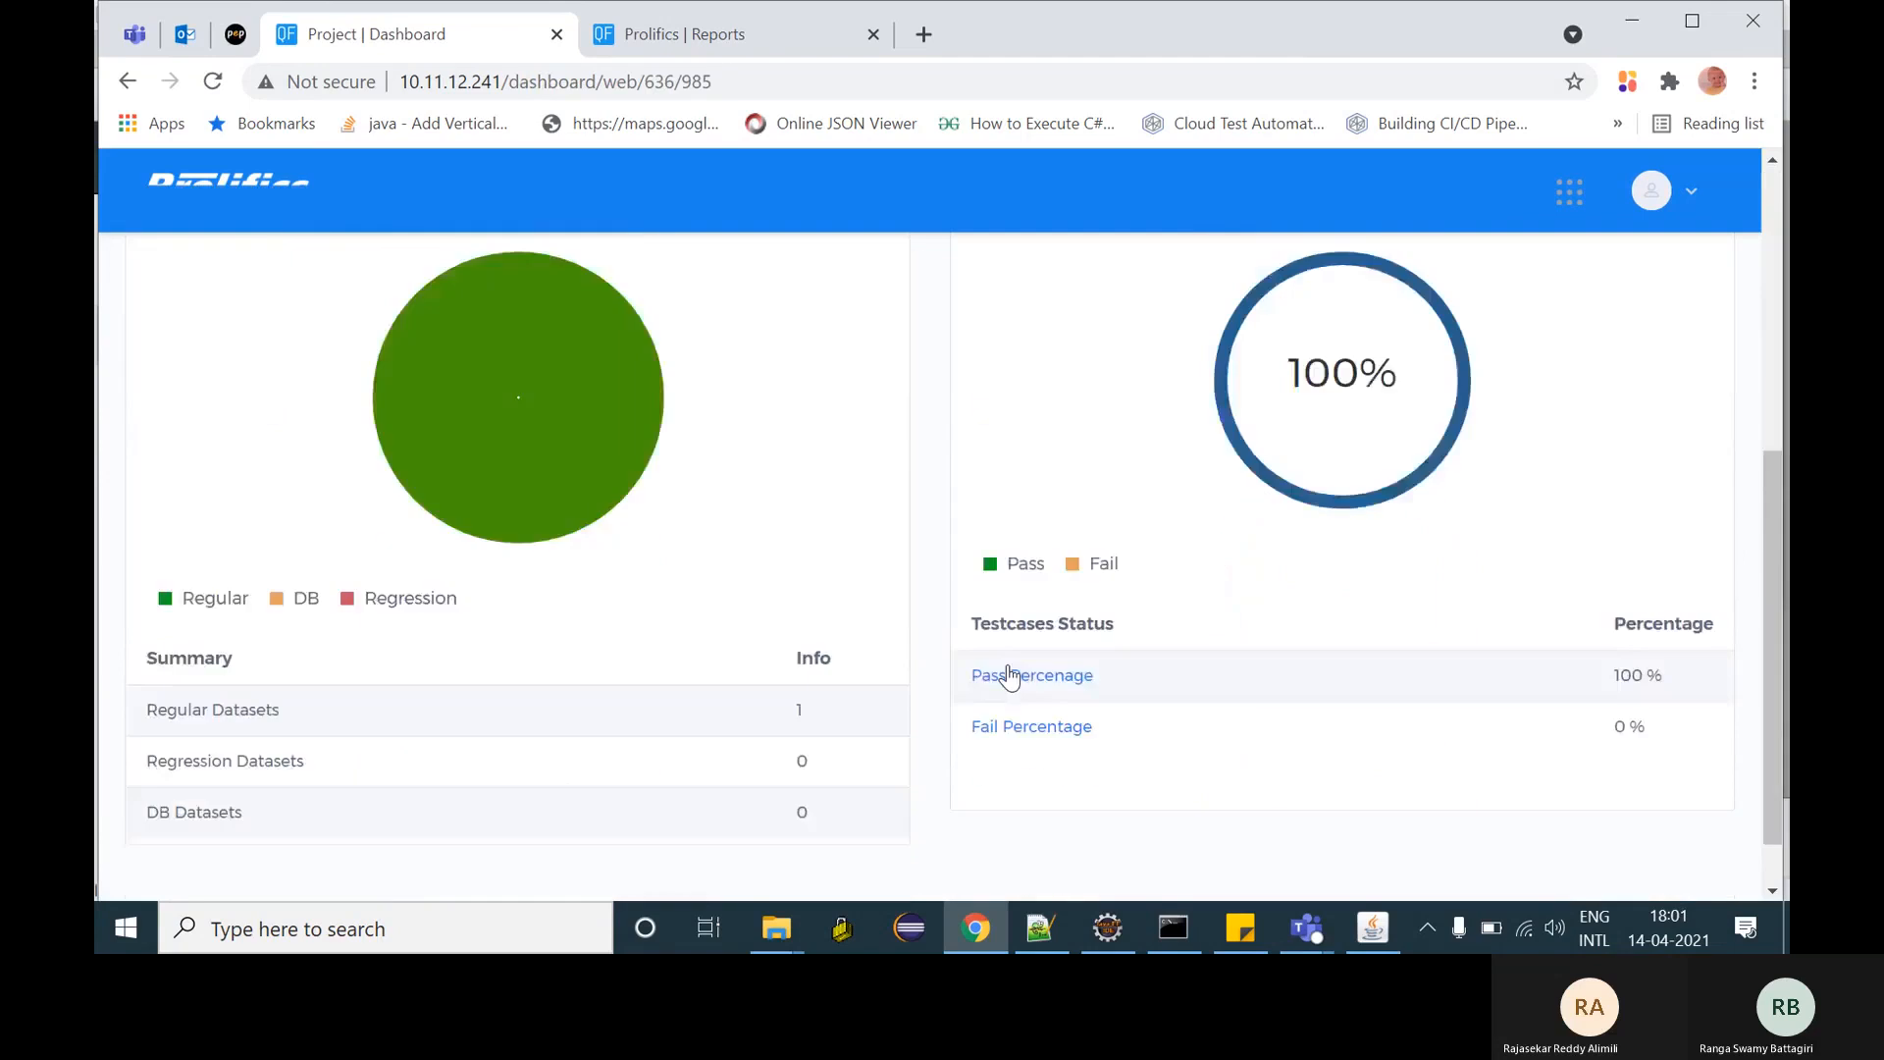
scroll(1009, 675, "up", 6)
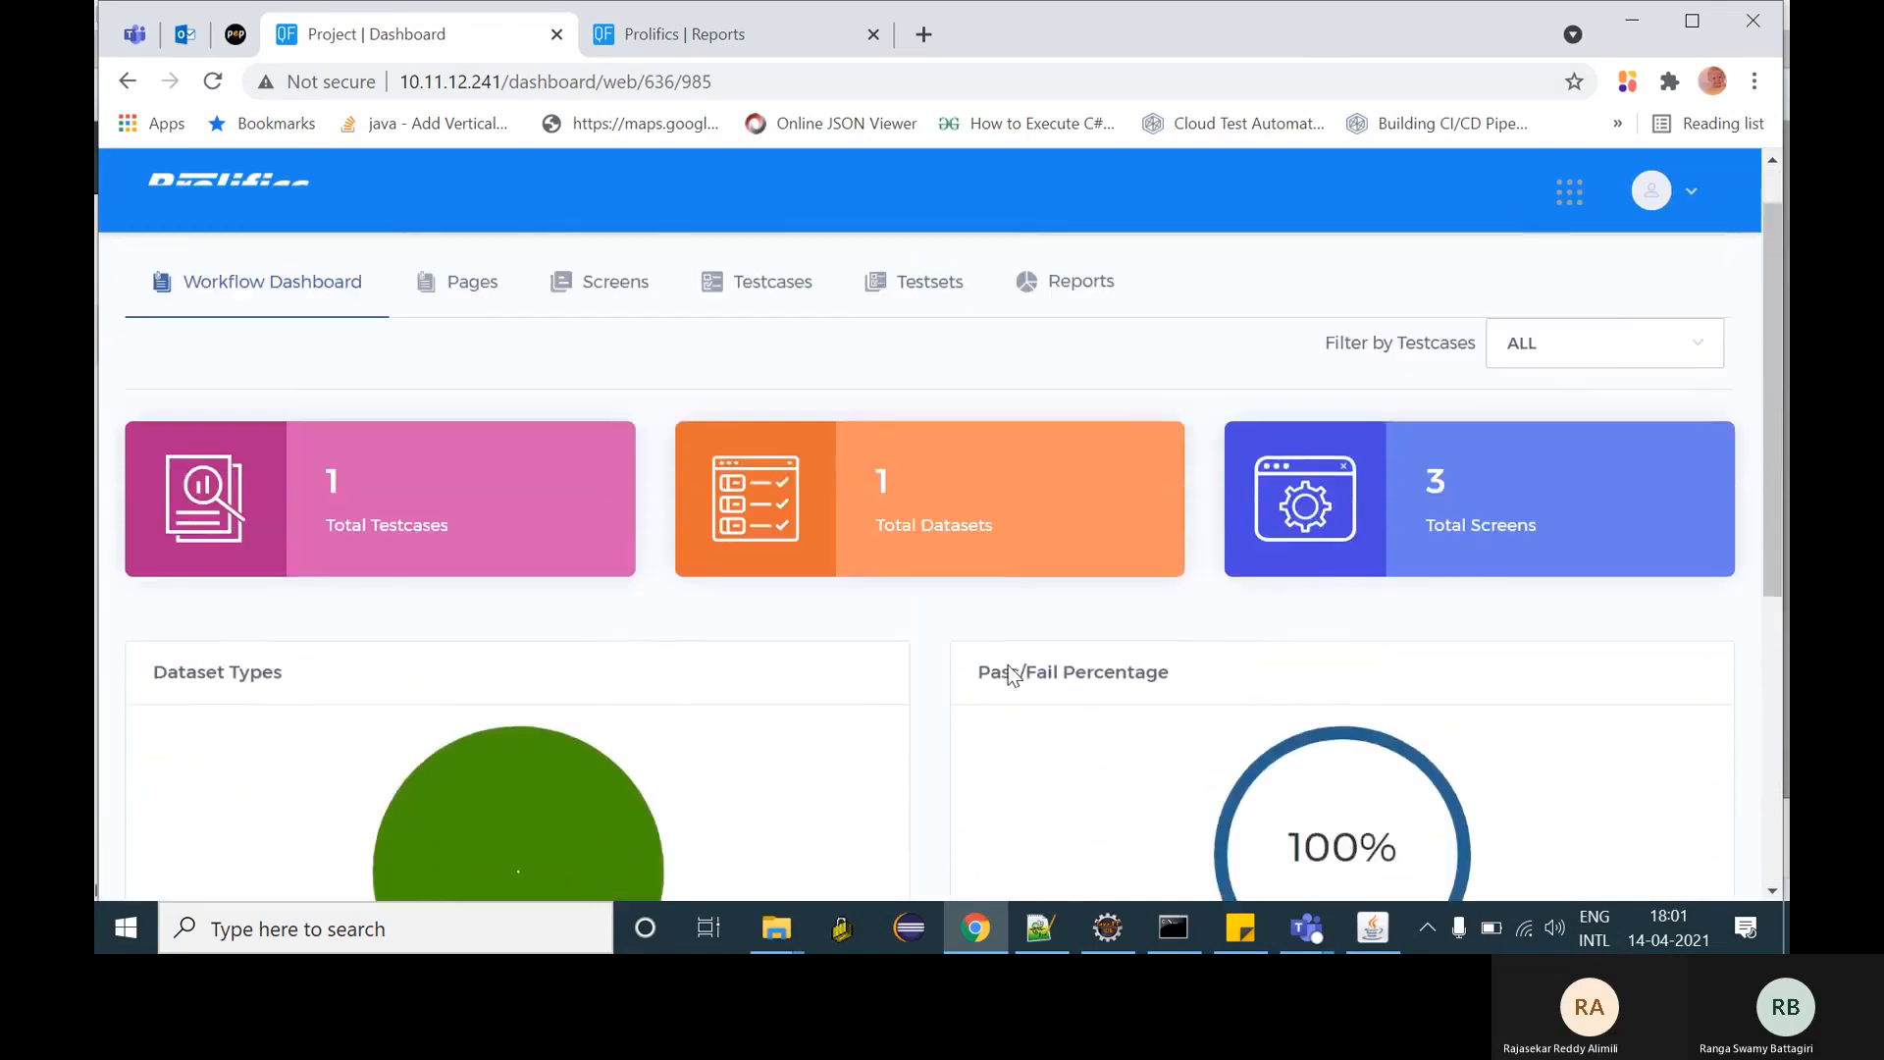
- Browse the WebDemoPro main dashboard showing 1 testcase, 1 dataset and 3 sprints
left_click(1570, 192)
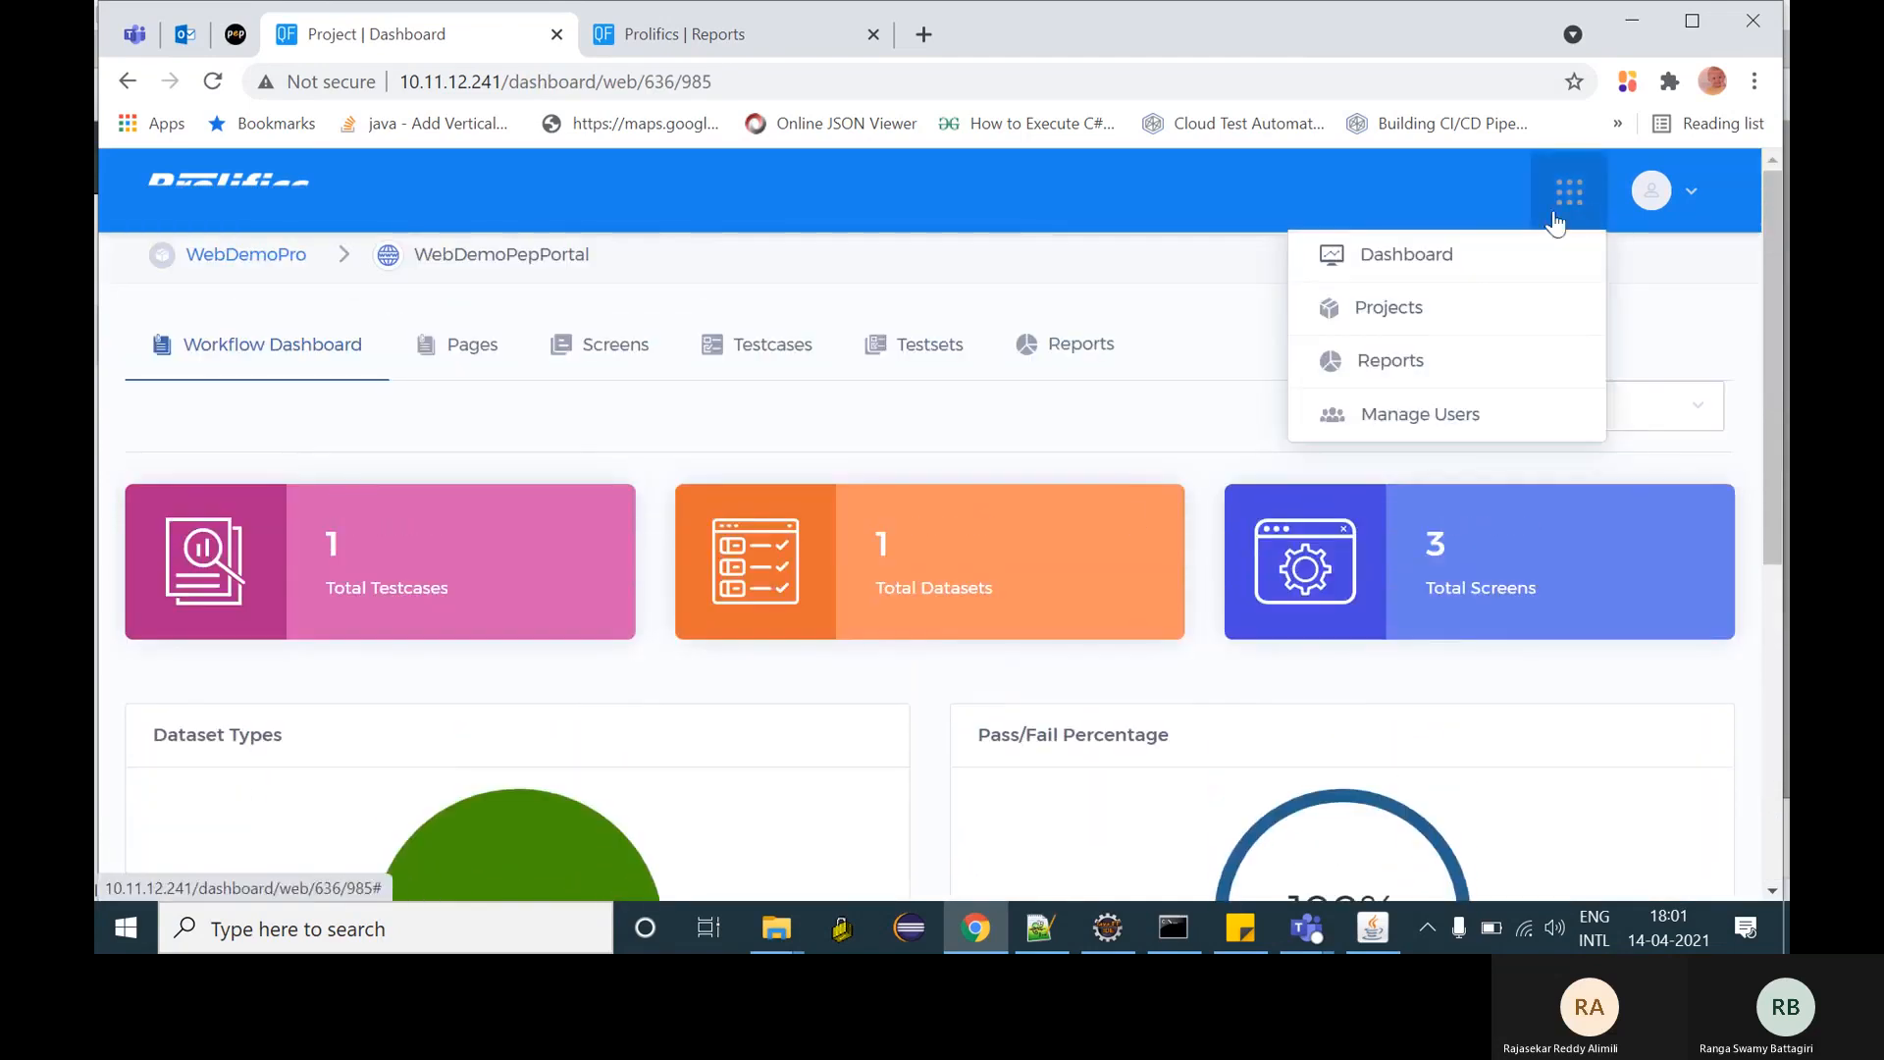
left_click(1460, 255)
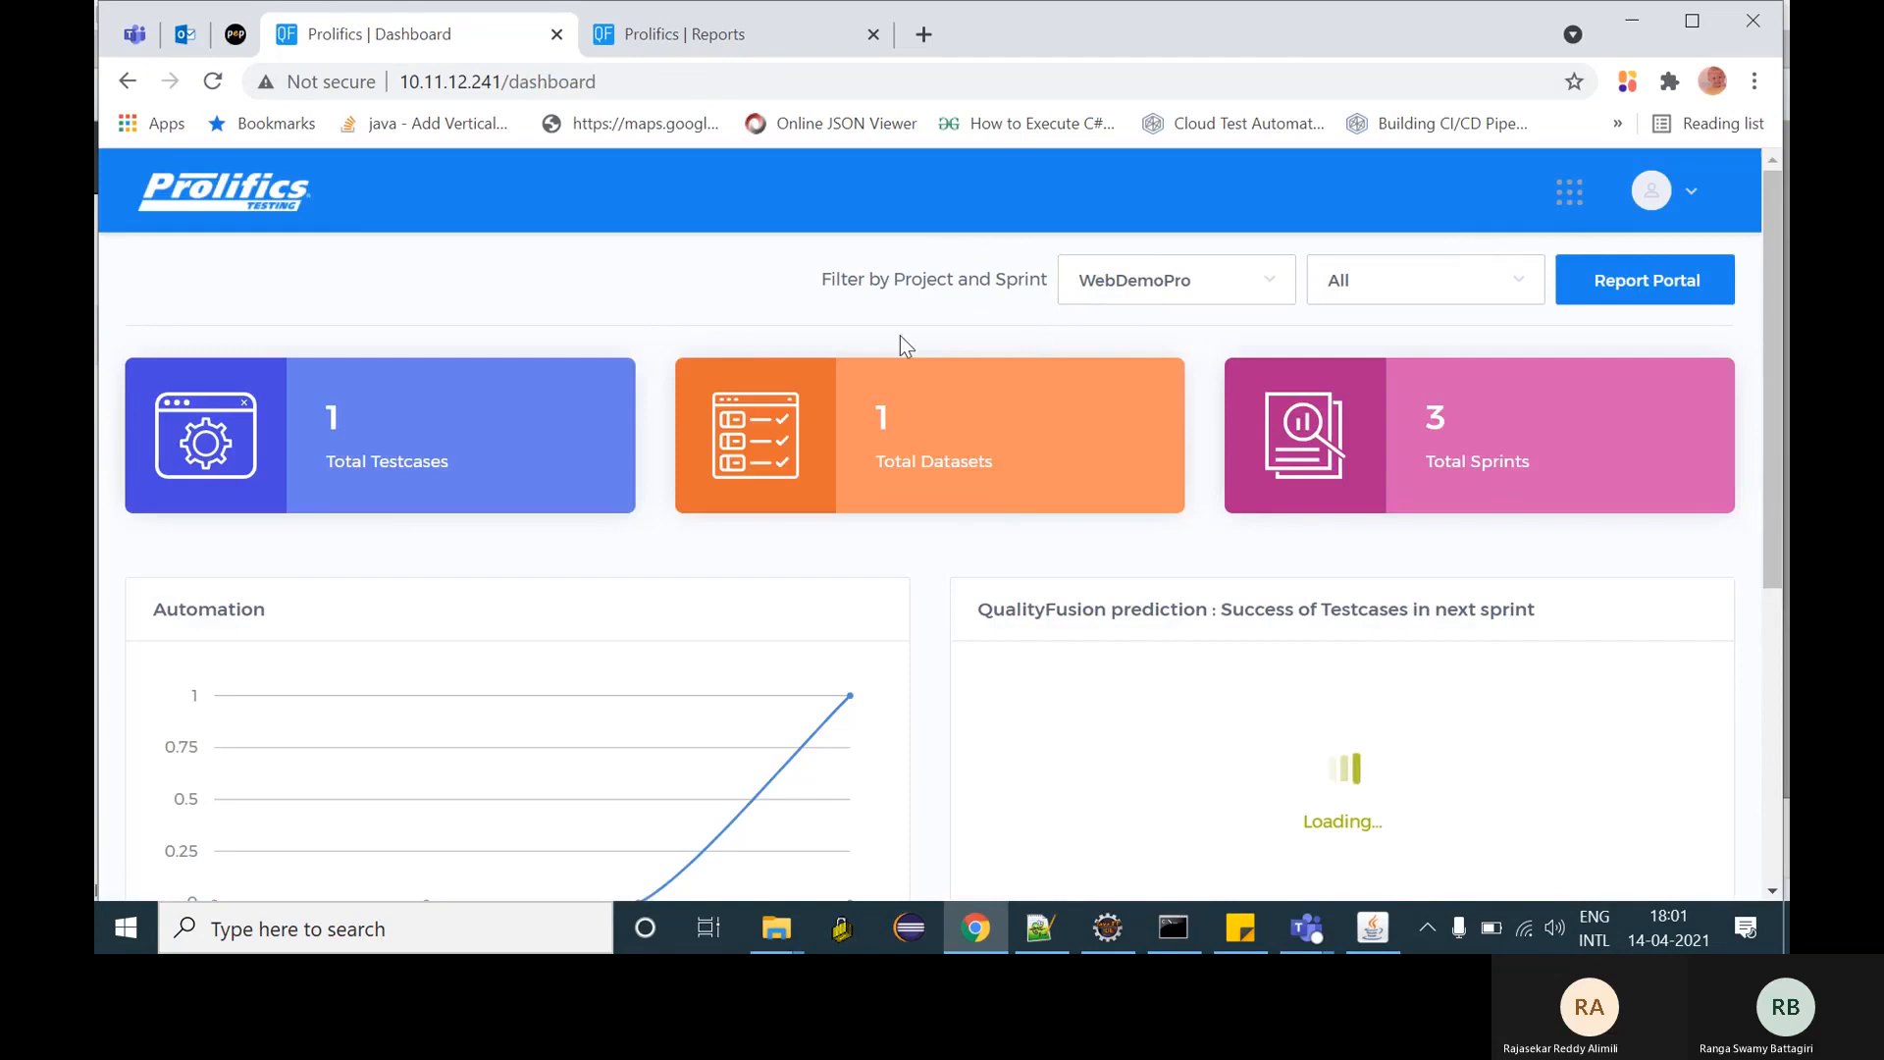
scroll(900, 337, "down", 2)
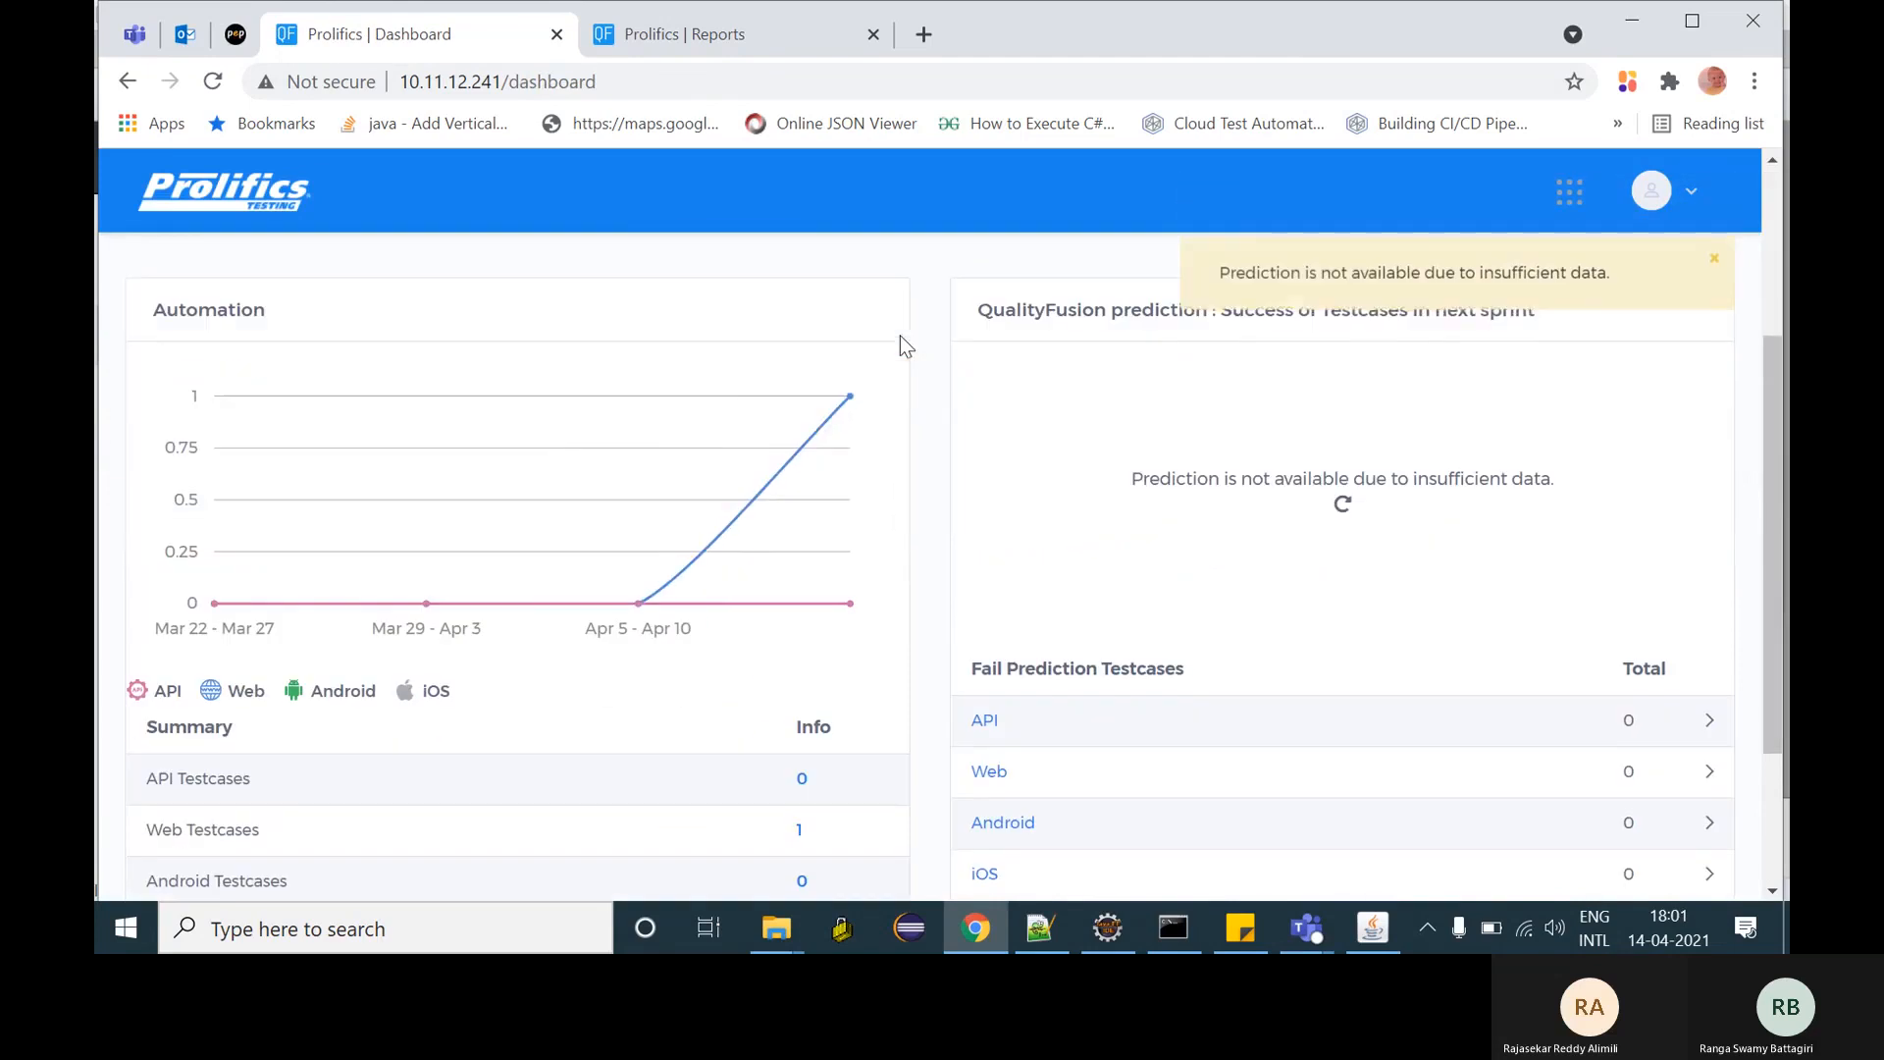
mouse_move(846, 408)
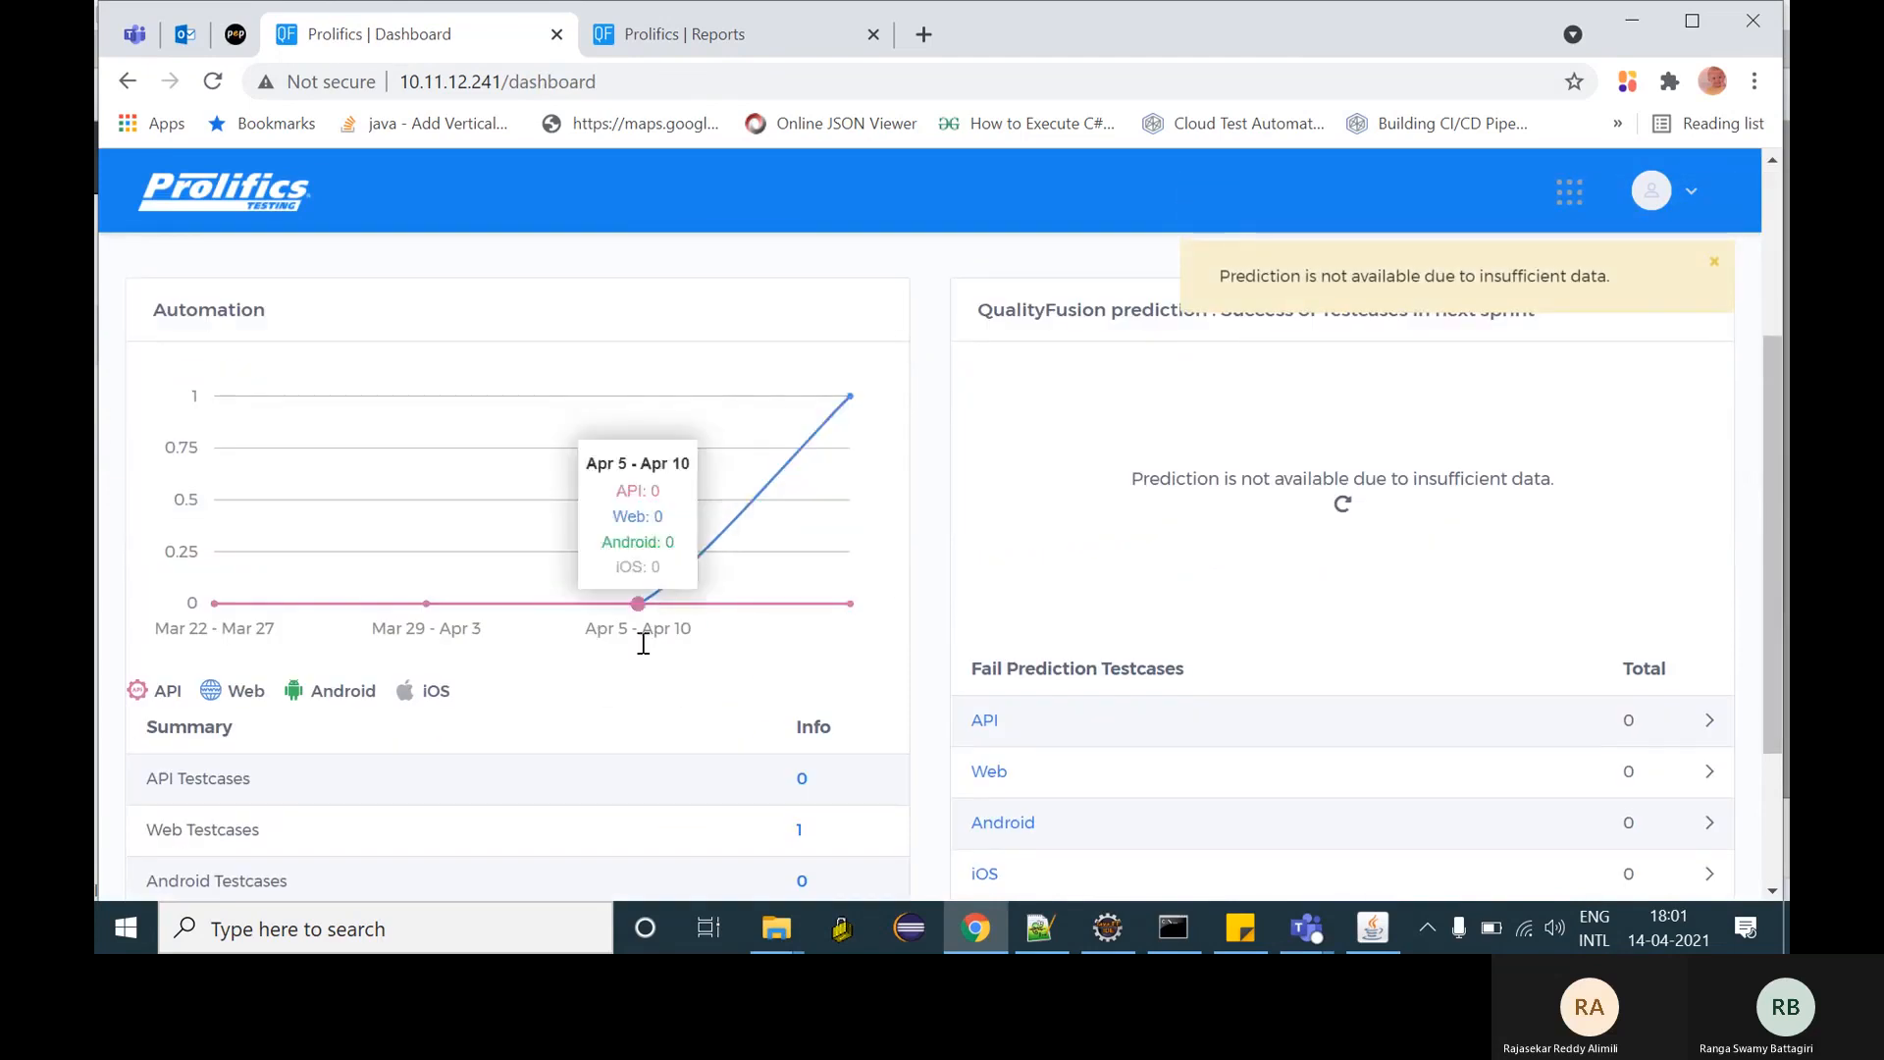
scroll(633, 706, "down", 3)
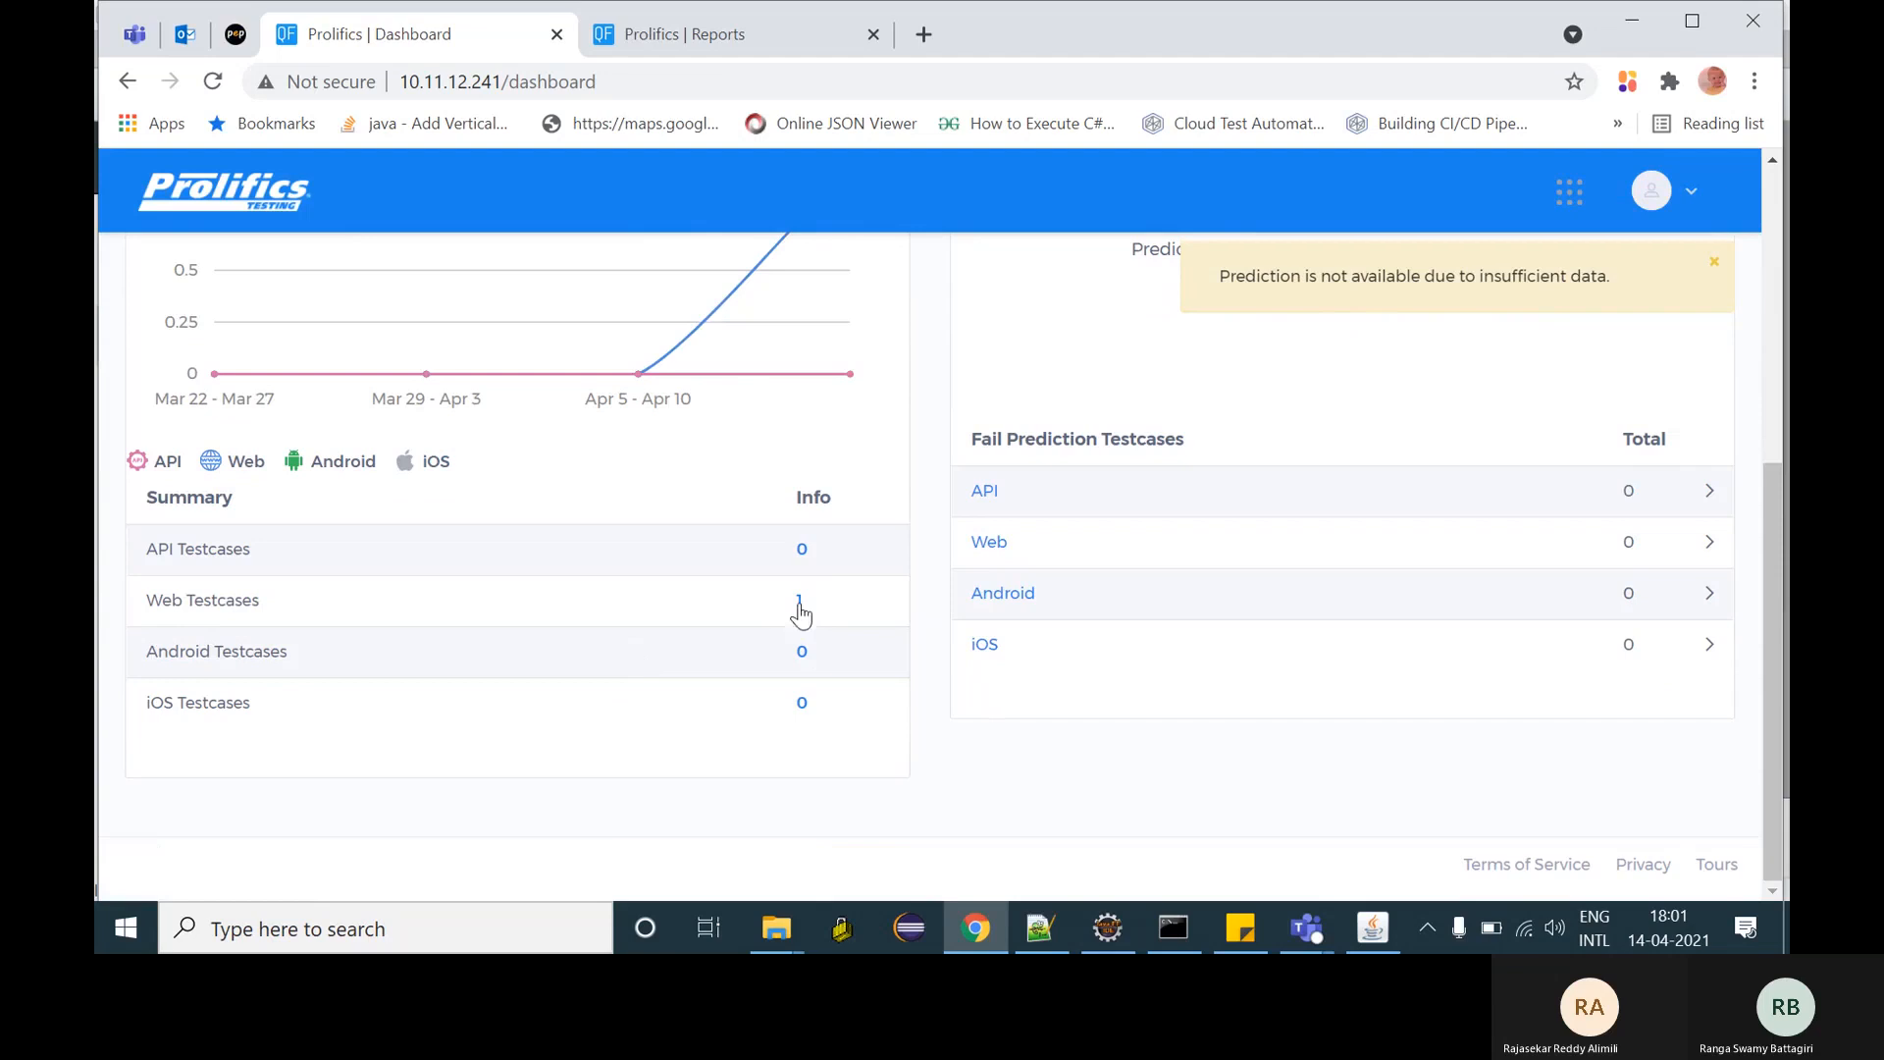
scroll(807, 547, "up", 7)
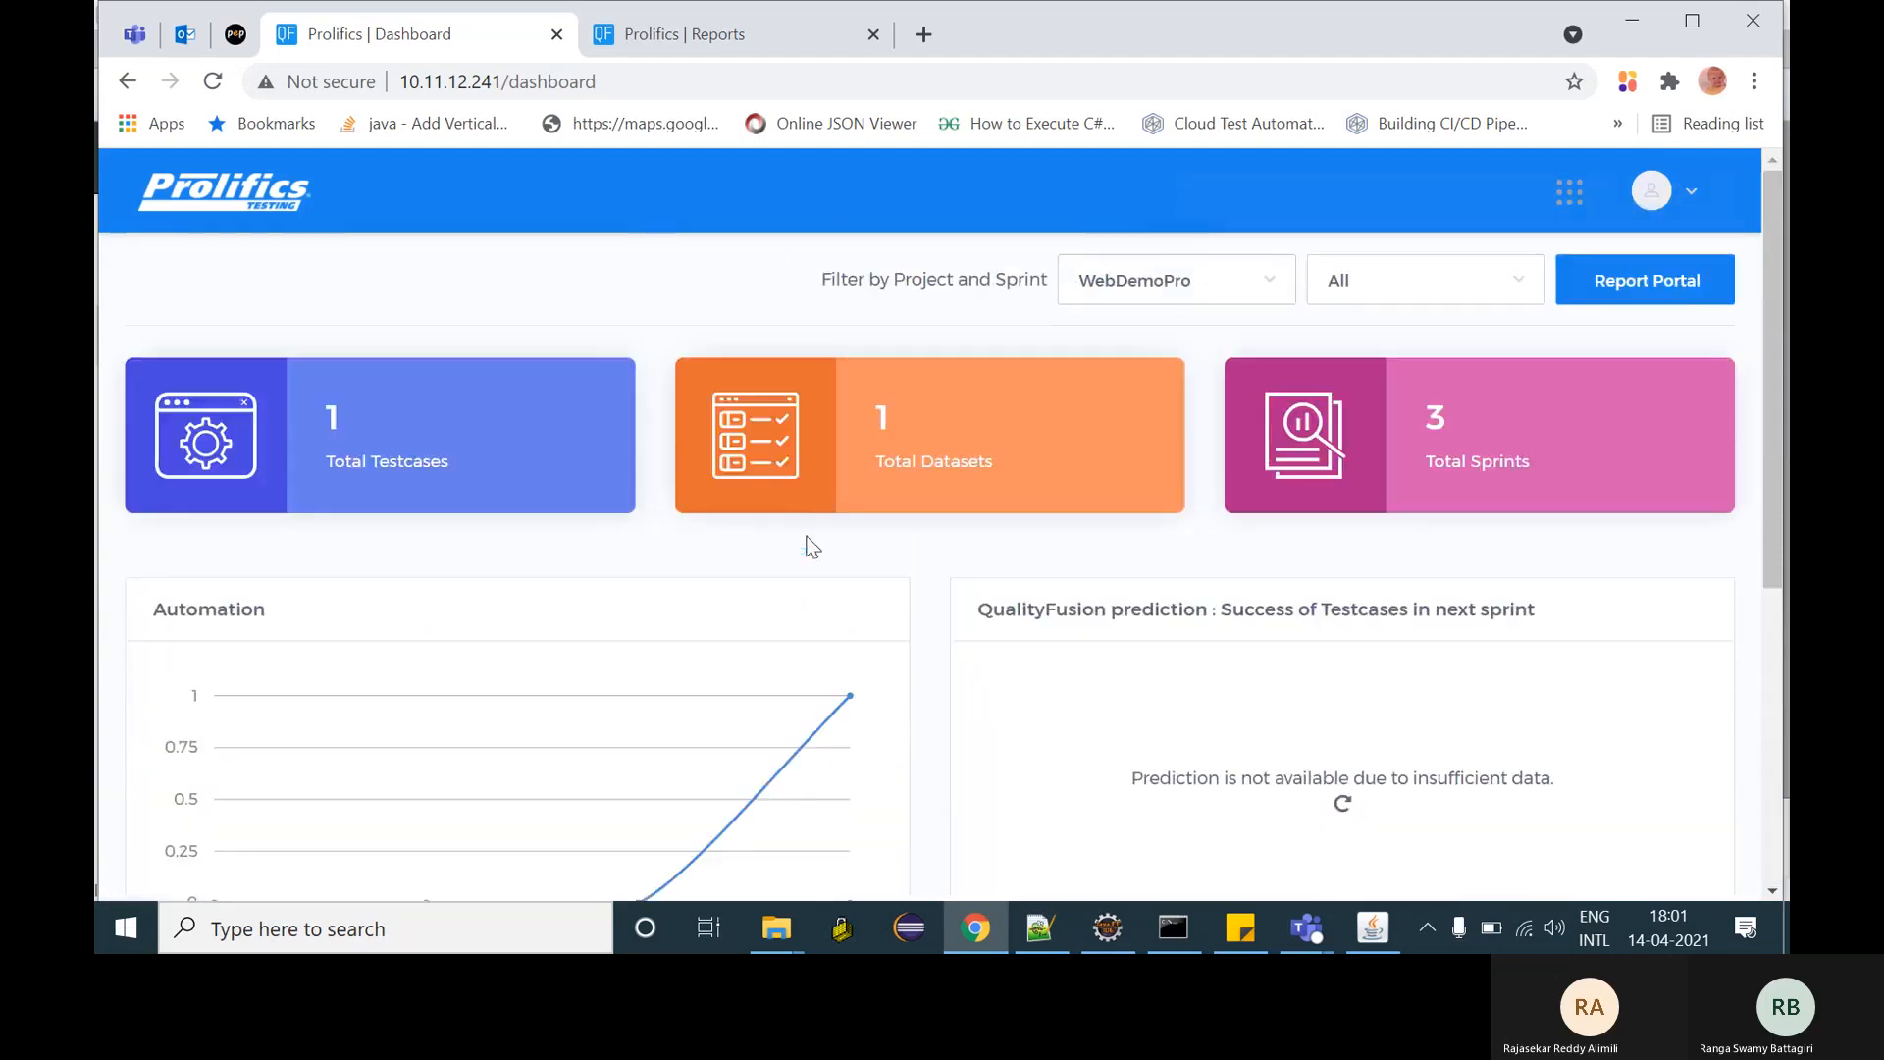